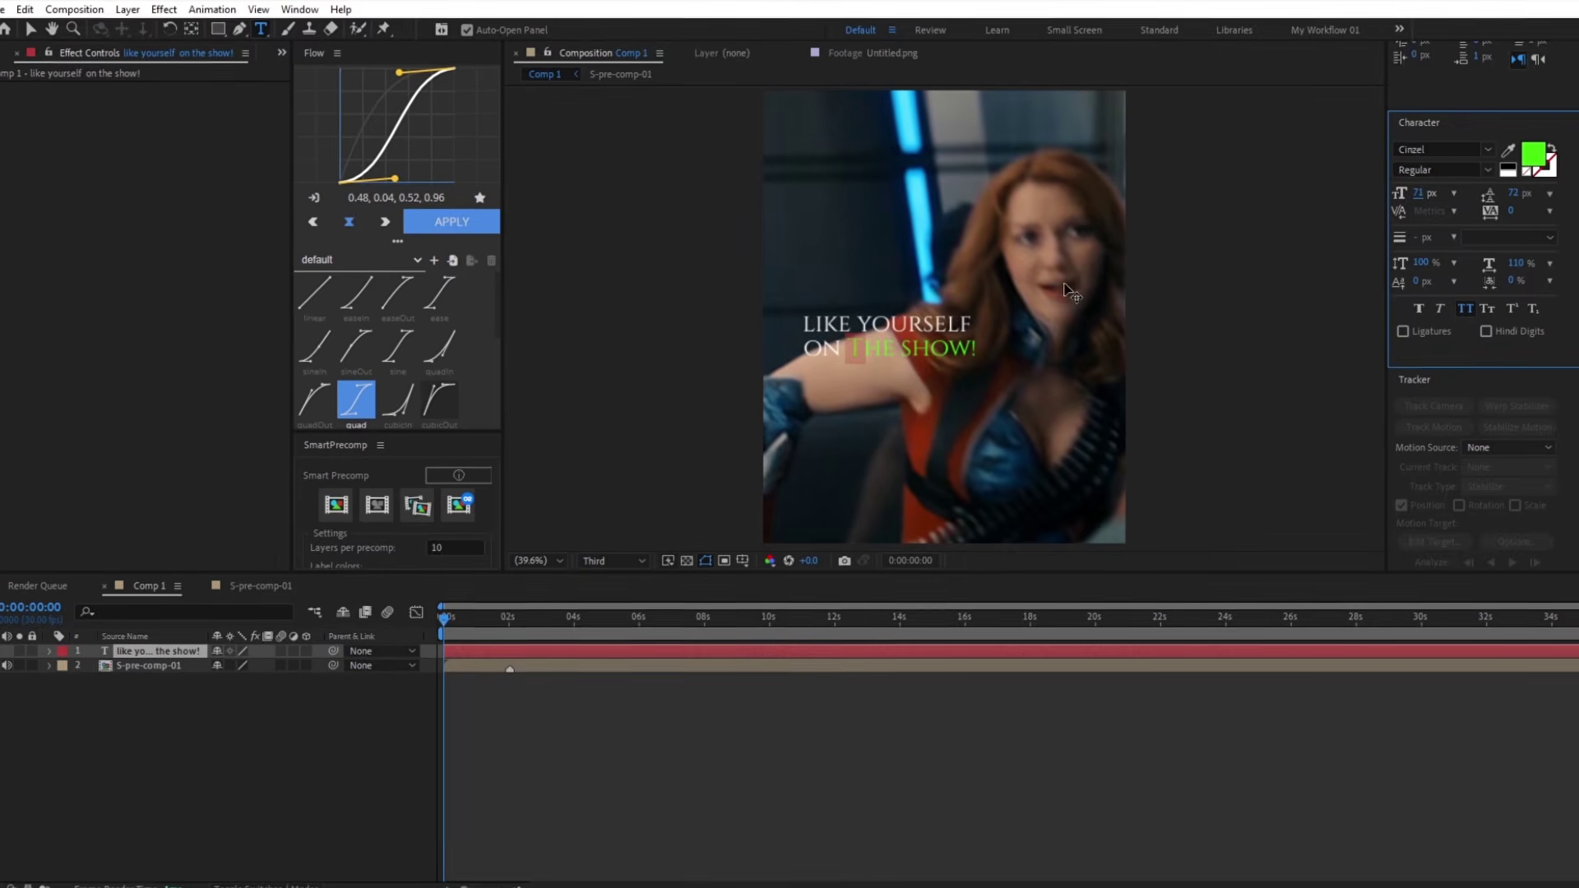
# Enlarge the initial S of "Show!" to 73 px and set the whole caption's line spacing to 80 px
pyautogui.moveTo(898, 348); pyautogui.dragTo(912, 349)
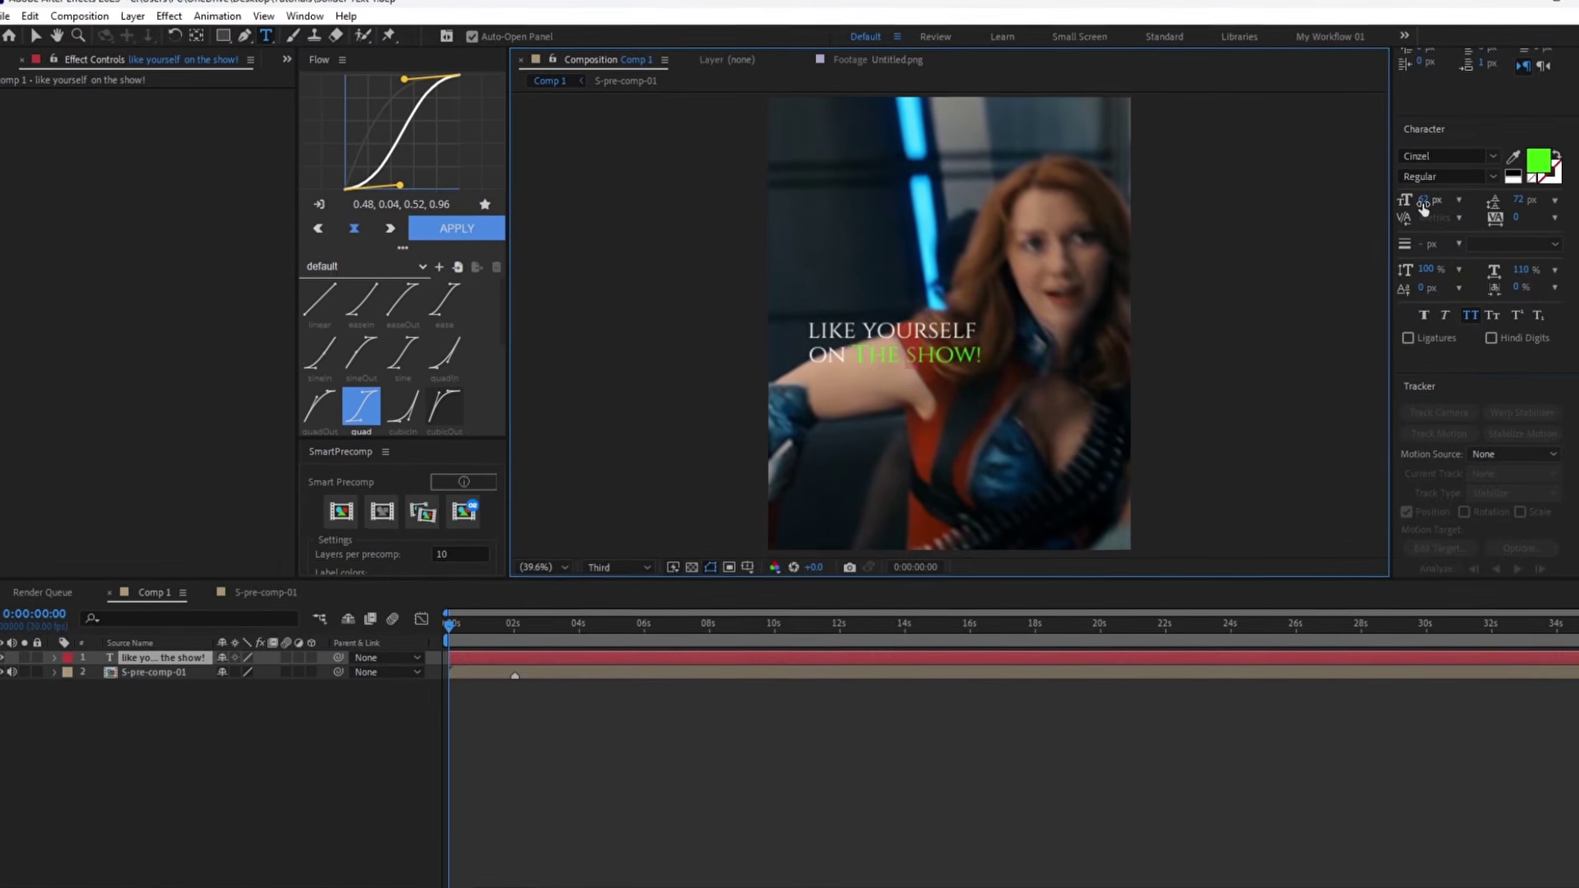
pyautogui.moveTo(1418, 197); pyautogui.dragTo(1429, 204)
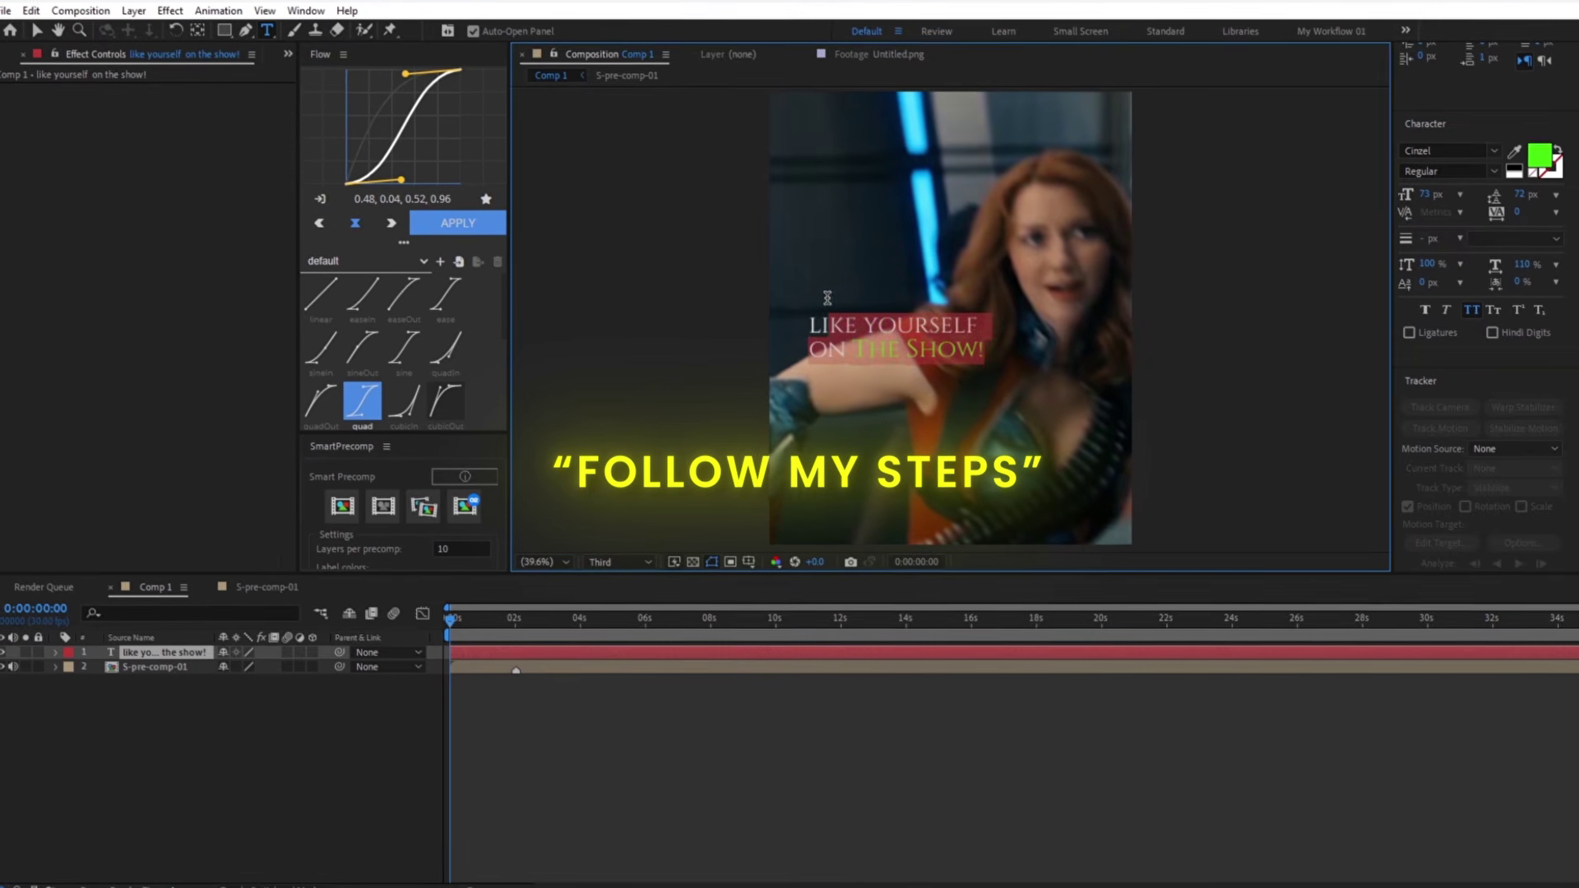
pyautogui.moveTo(1527, 197); pyautogui.dragTo(1528, 197)
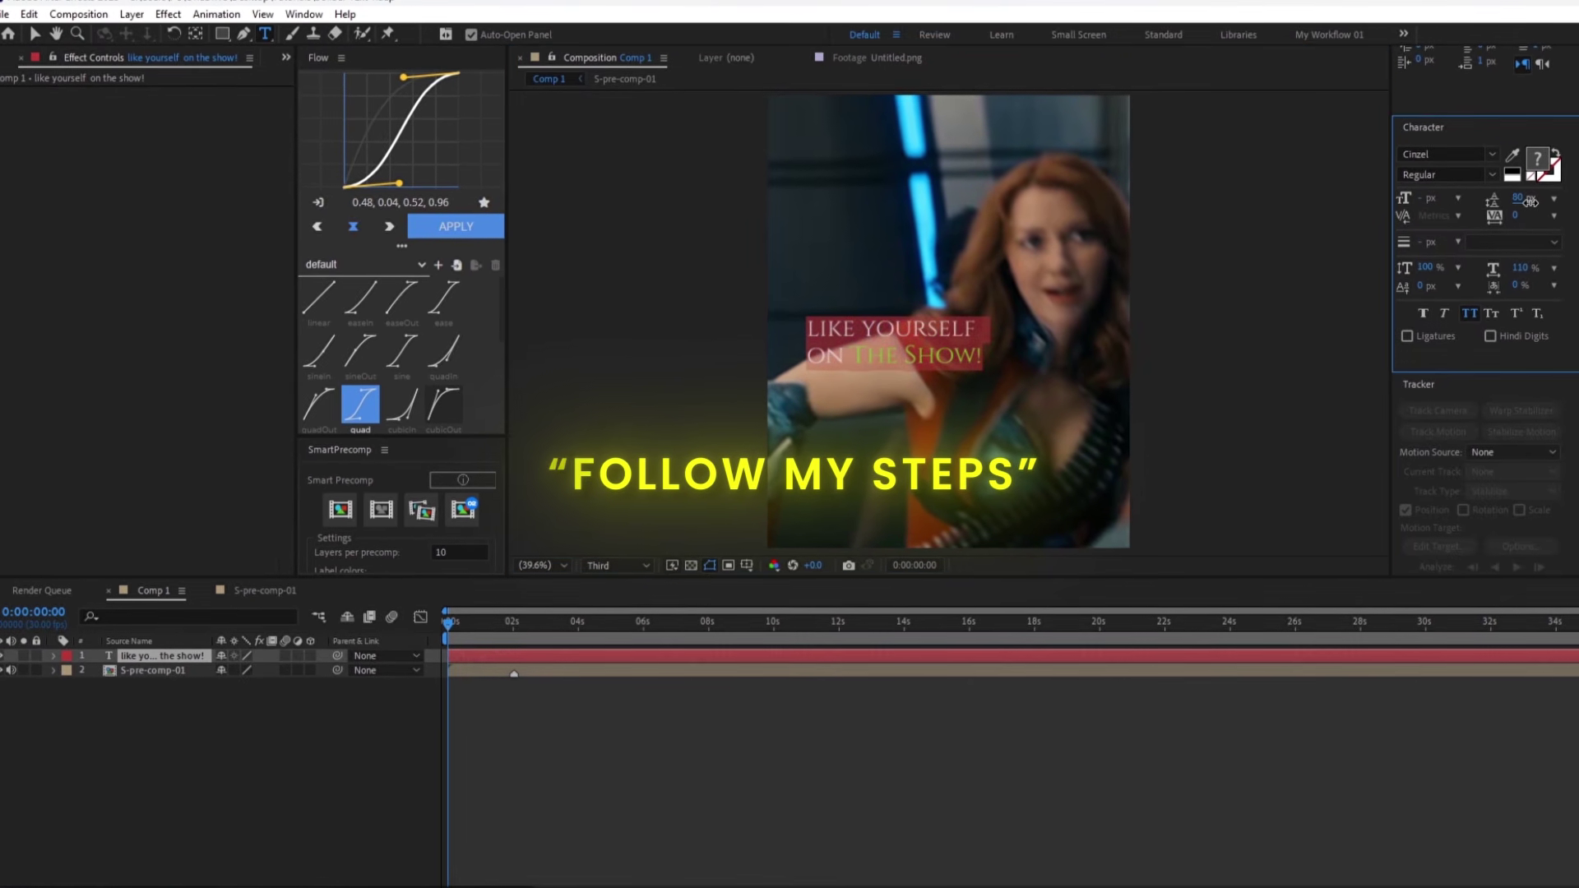
pyautogui.click(836, 716)
pyautogui.click(869, 656)
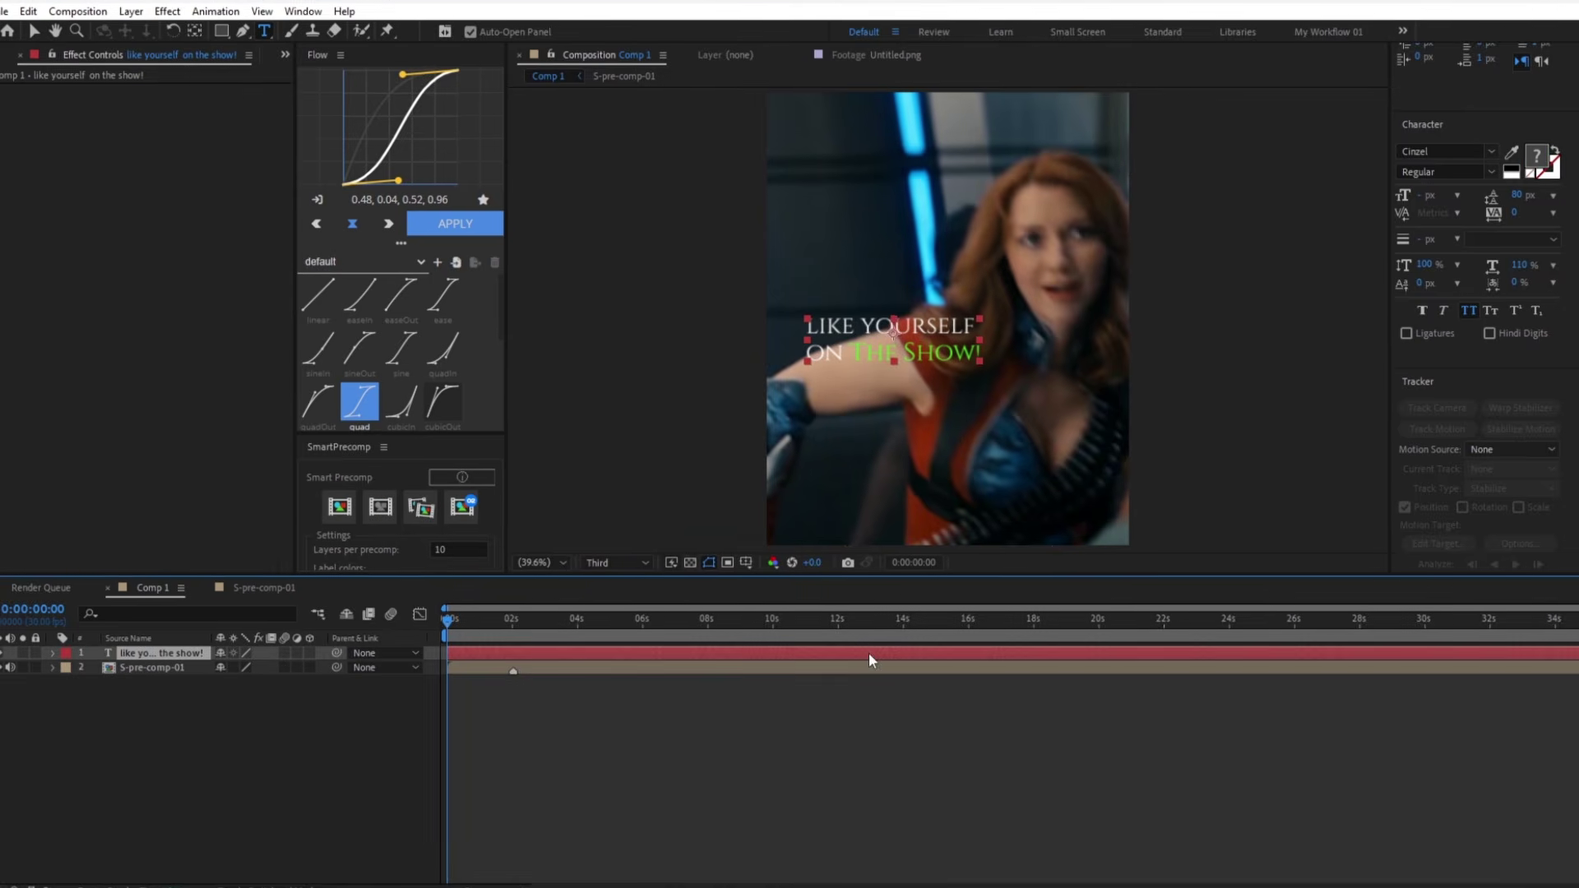
# Center the caption horizontally in the composition, place it slightly lower, and deselect it
pyautogui.scroll(5, 1447, 111)
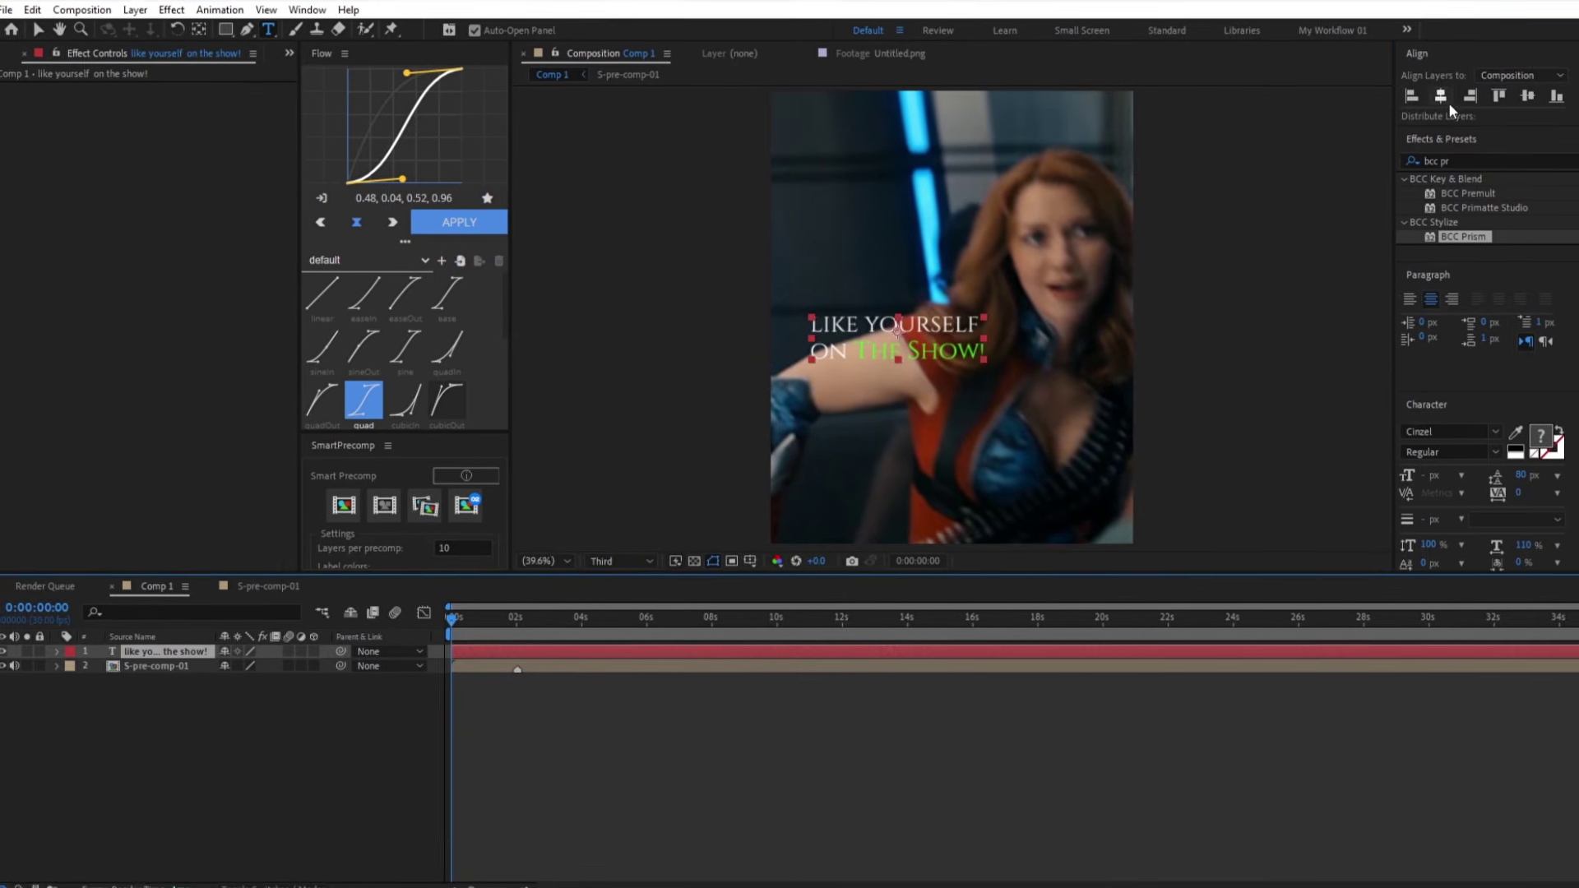
pyautogui.click(1441, 96)
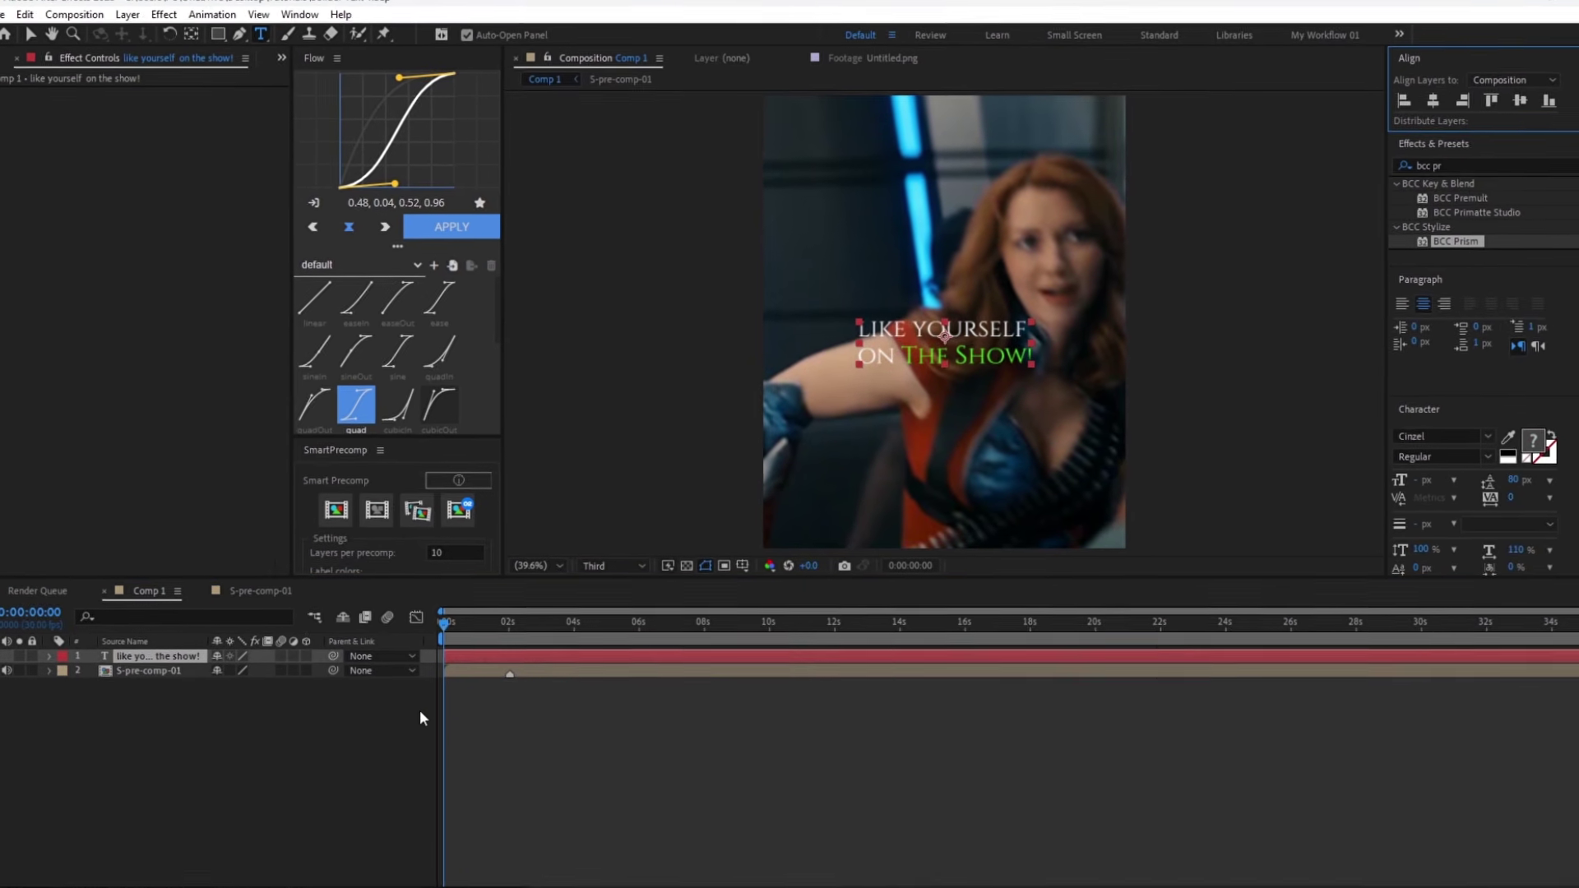
pyautogui.click(421, 713)
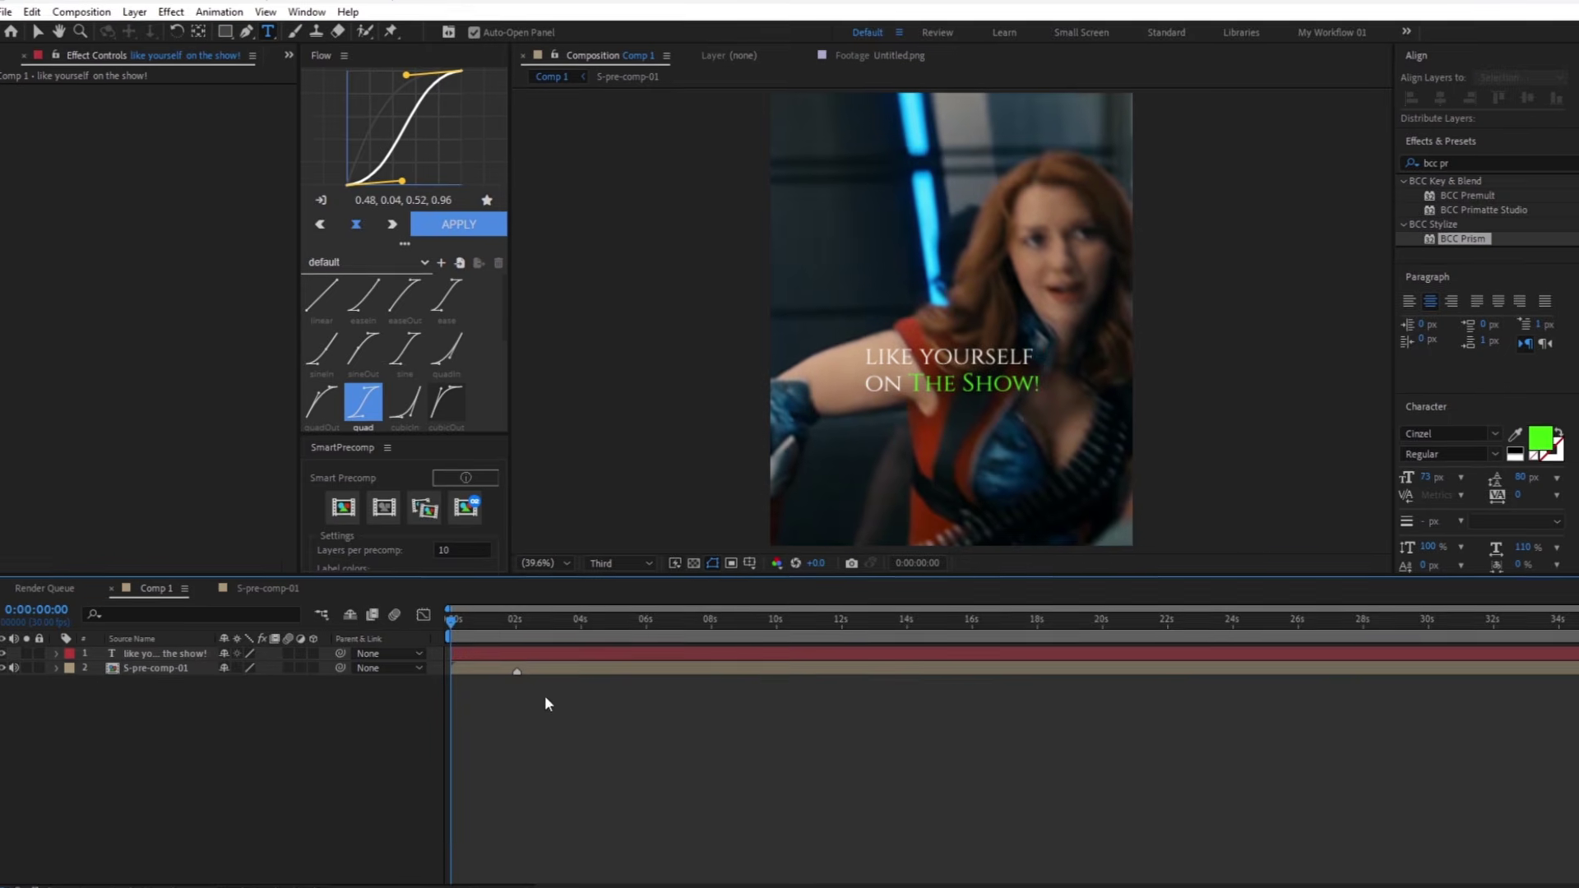
# Apply the Fade Out By Character preset to the caption layer at 0:00:01:20
pyautogui.click(472, 656)
pyautogui.hotkey('ctrl', 'space')
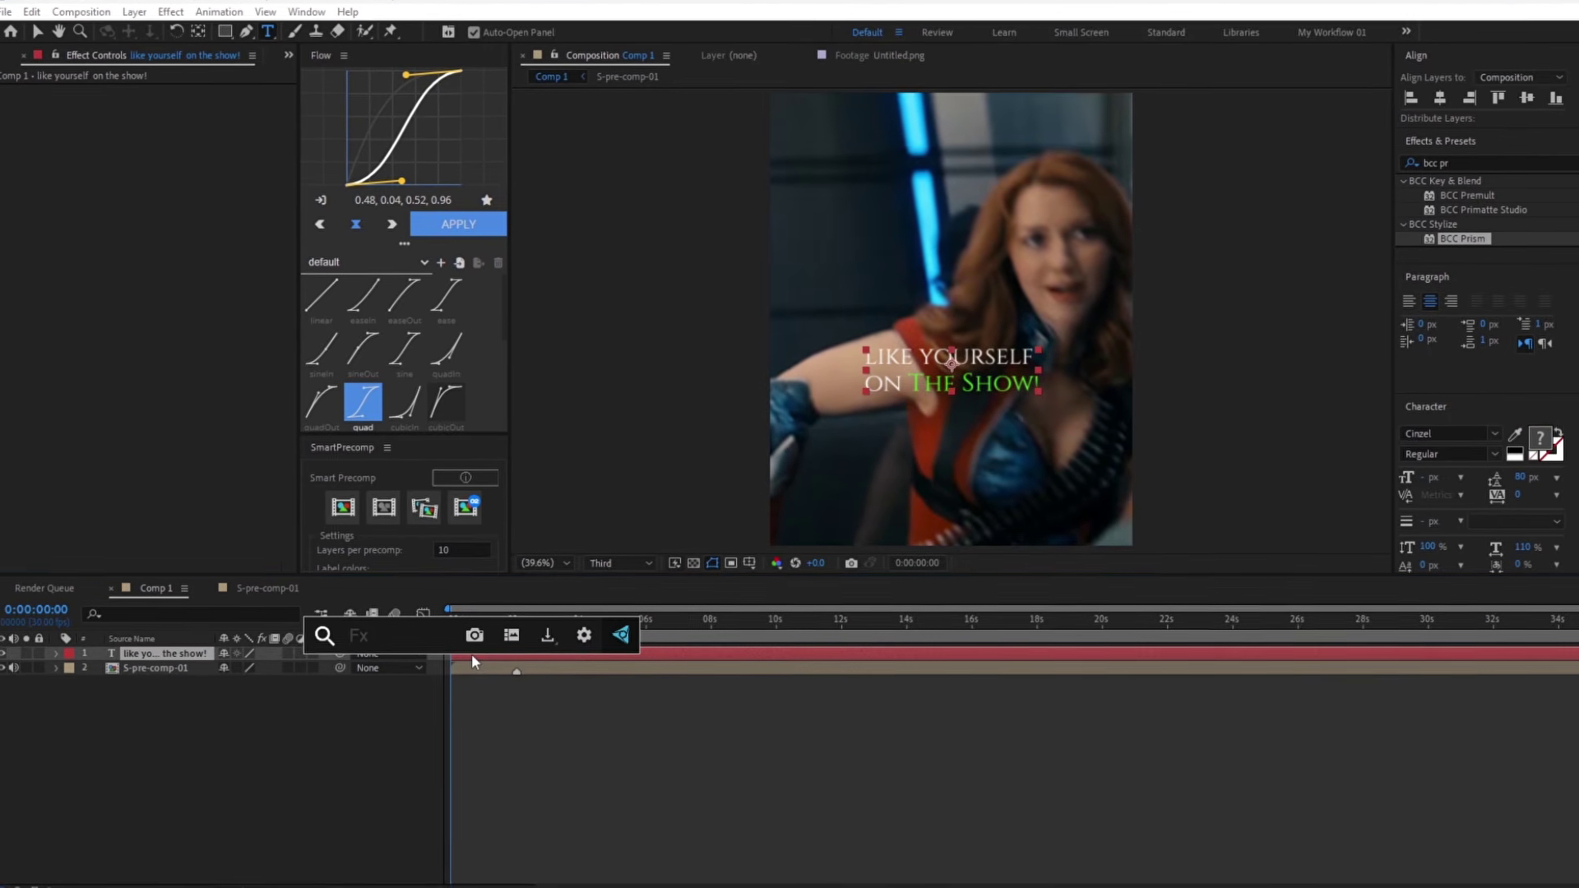
pyautogui.click(487, 678)
pyautogui.moveTo(492, 629); pyautogui.dragTo(511, 637)
pyautogui.click(514, 661)
pyautogui.hotkey('ctrl', 'space')
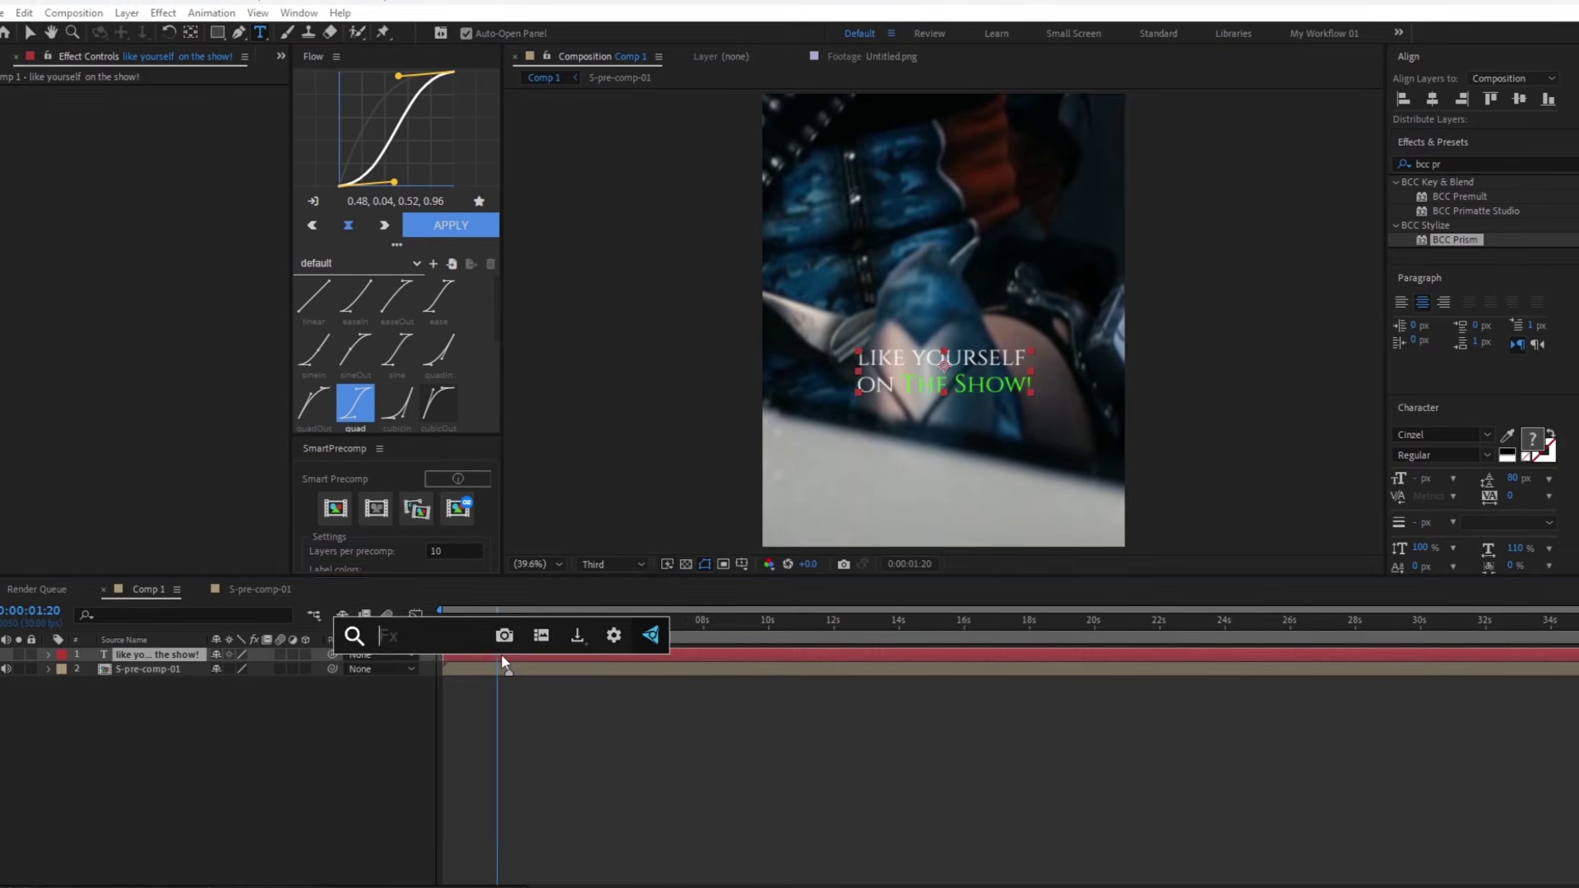
pyautogui.write('fade ou')
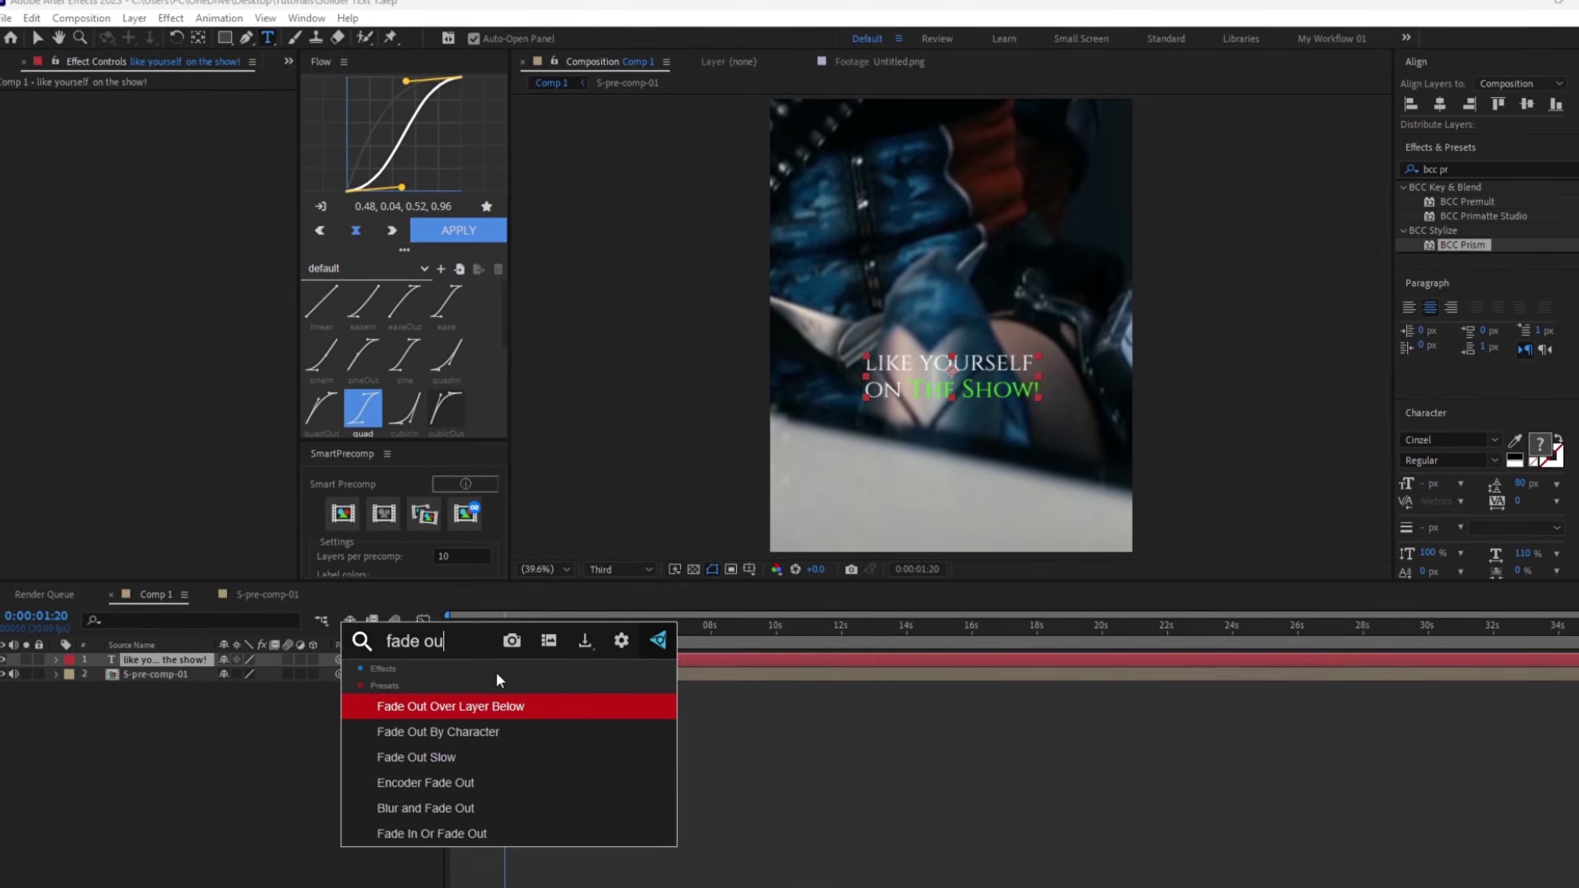
pyautogui.click(479, 733)
# Reveal the caption's Offset keyframes and retime them so the fade-out runs from about 1:13 to 2:13
pyautogui.press('u')
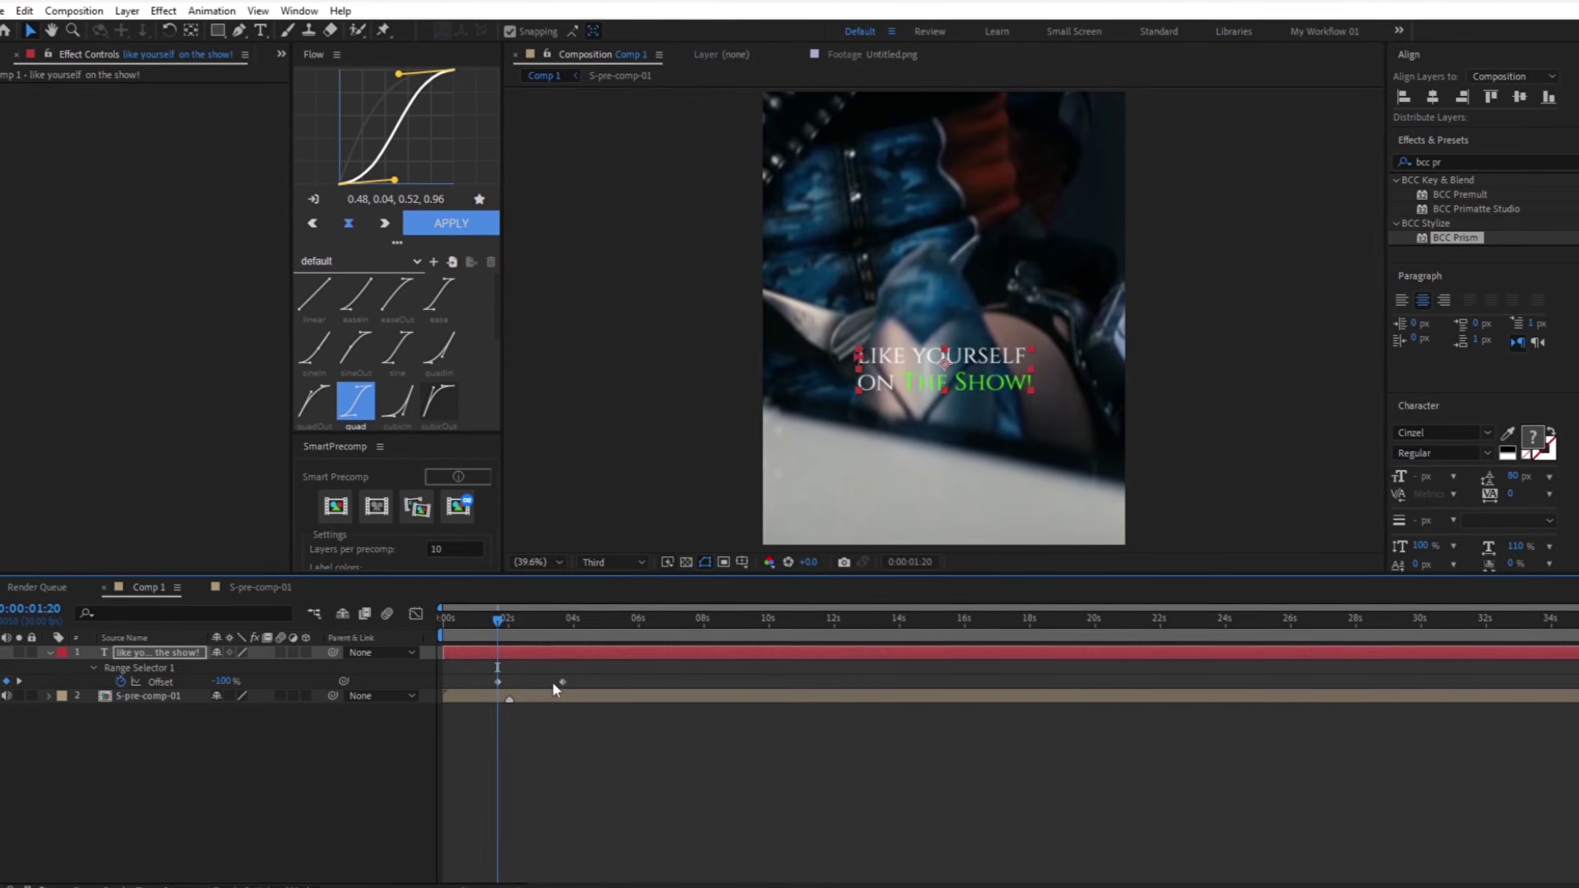
pyautogui.moveTo(562, 682); pyautogui.dragTo(522, 642)
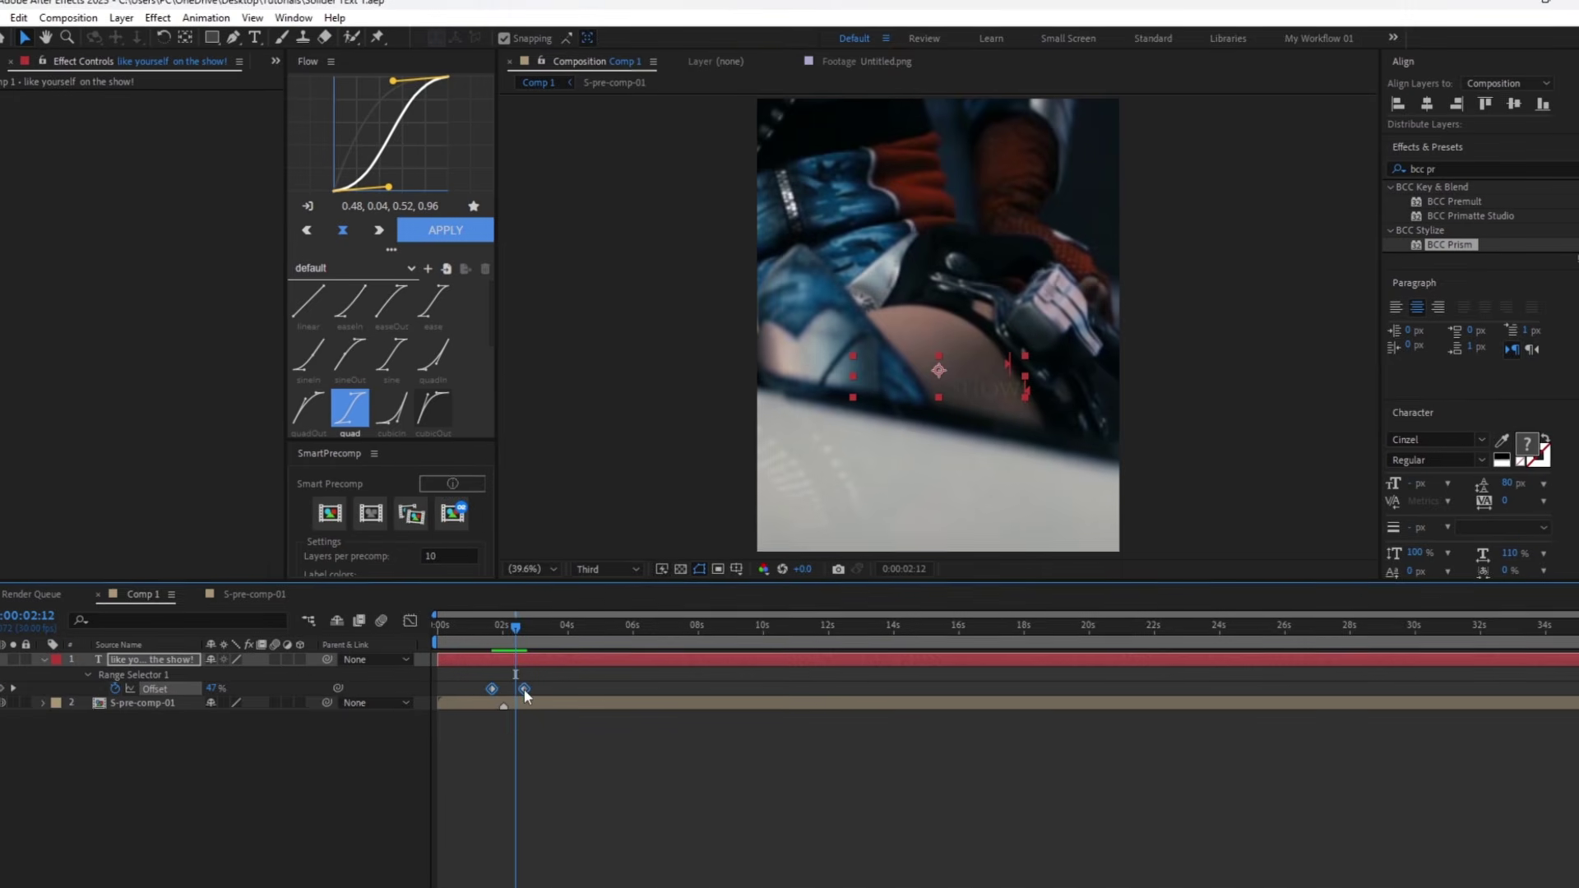
pyautogui.moveTo(530, 693); pyautogui.dragTo(524, 692)
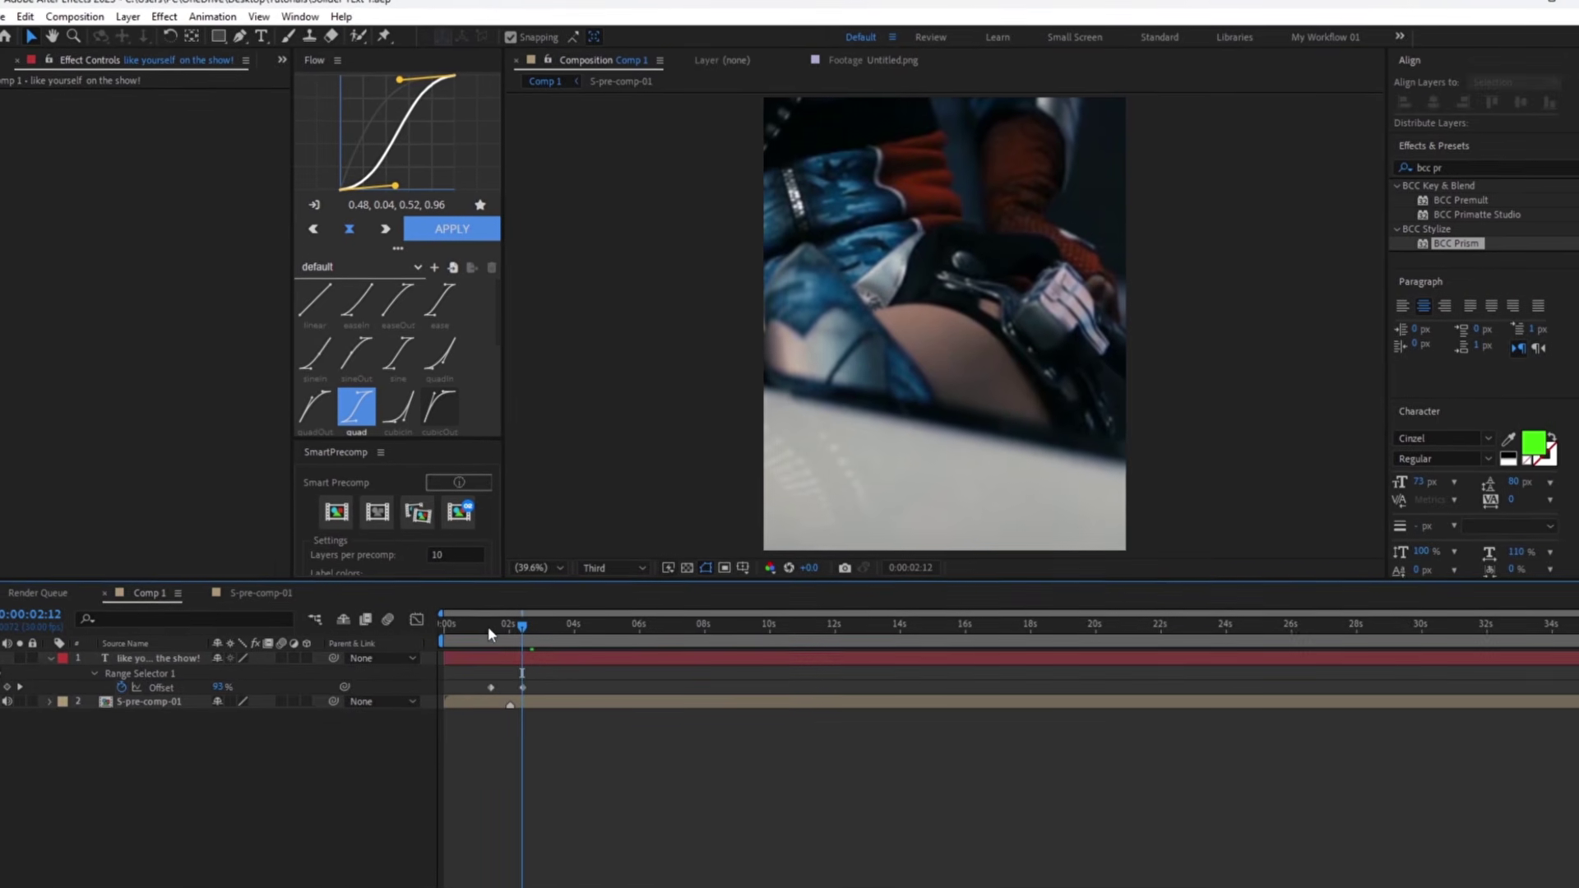
# Find a Fade Up text preset, apply it to the caption layer at 0:00:00:00, and reveal all the layer's keyframes
pyautogui.hotkey('ctrl', 'space')
pyautogui.write('fa')
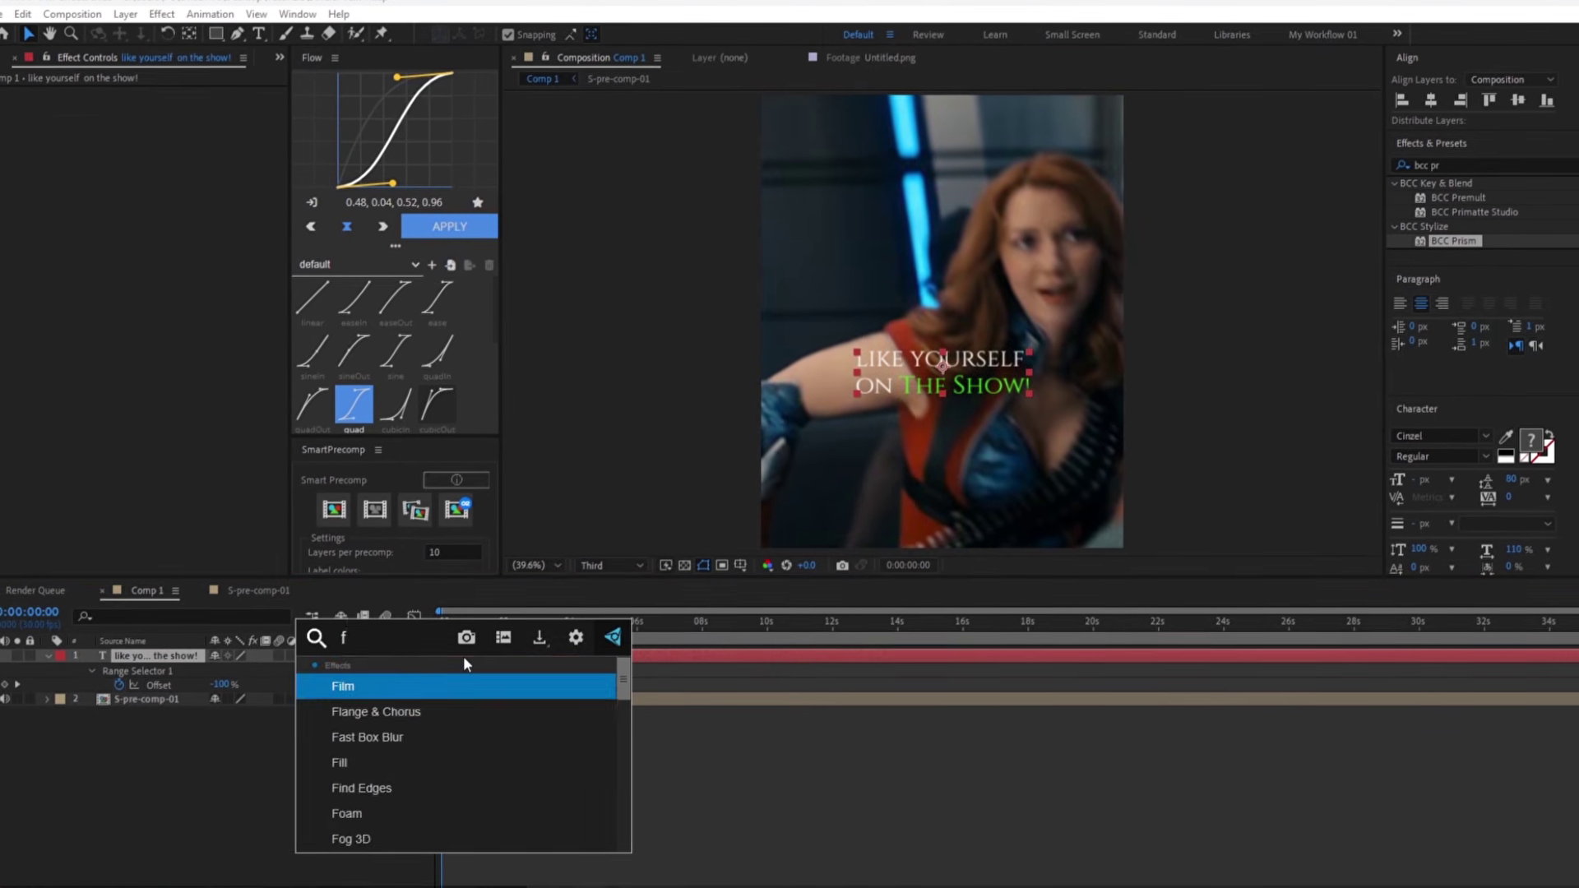
pyautogui.write('de o')
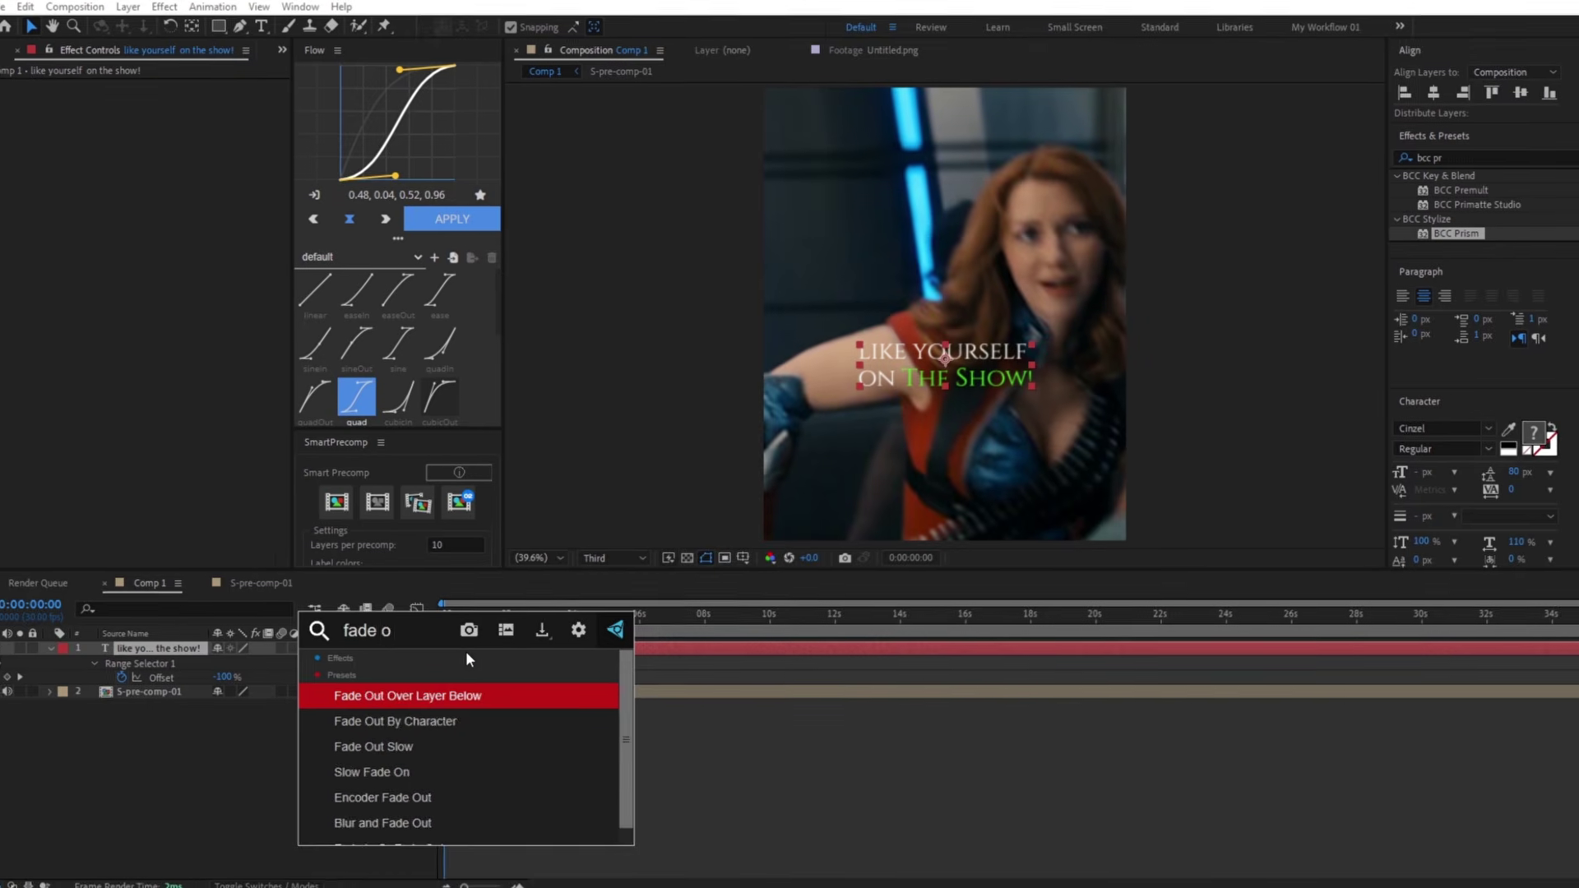
pyautogui.press('BackSpace')
pyautogui.press('BackSpace')
pyautogui.write('u')
pyautogui.click(442, 775)
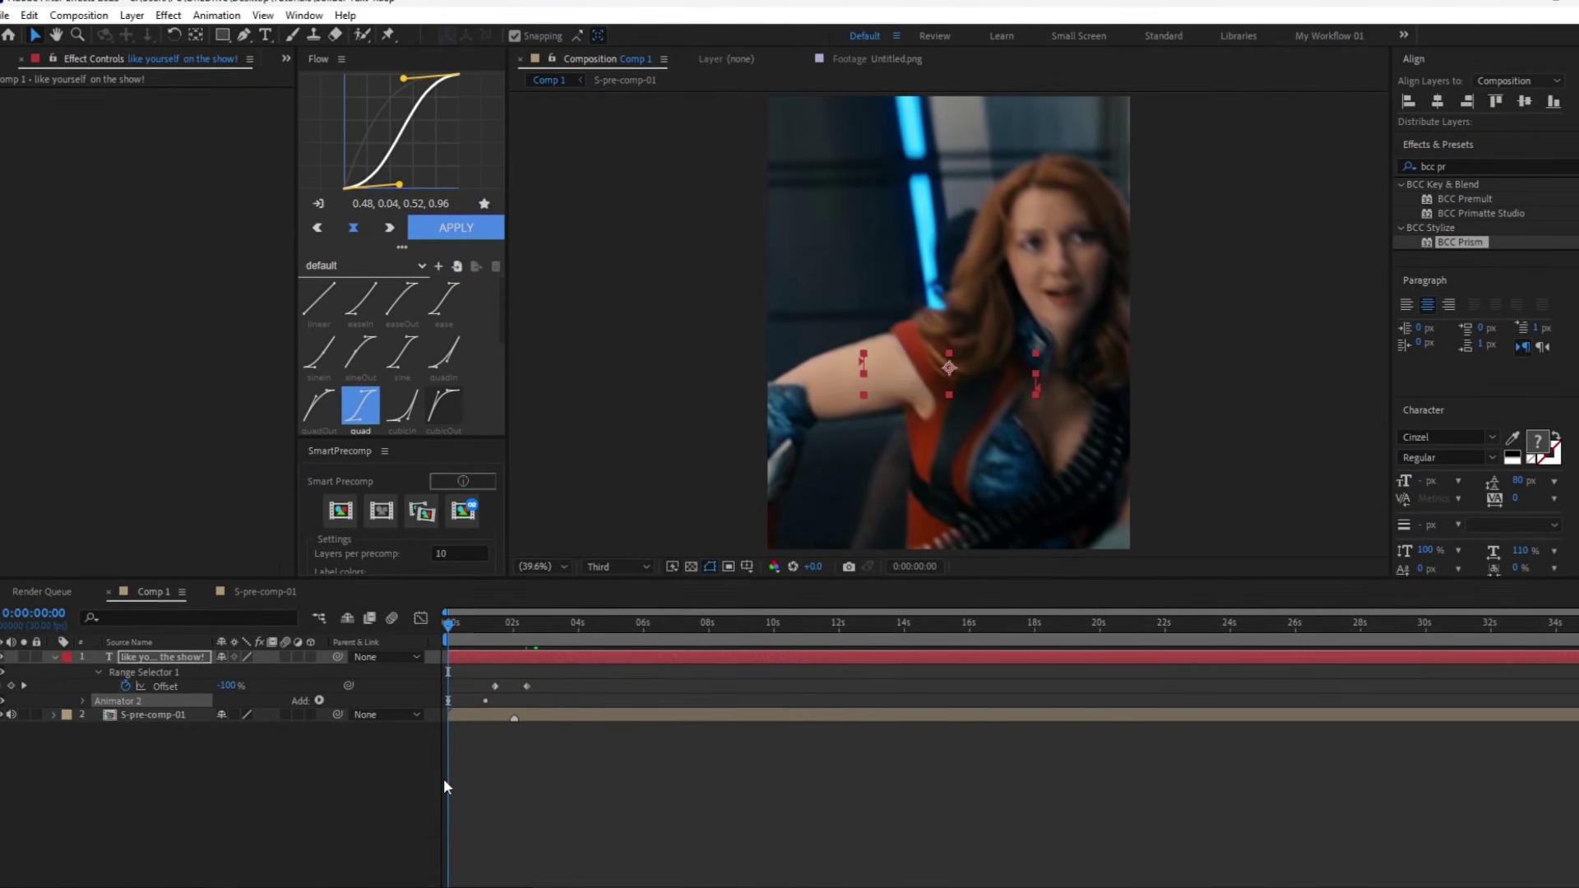
pyautogui.press('u')
pyautogui.press('u')
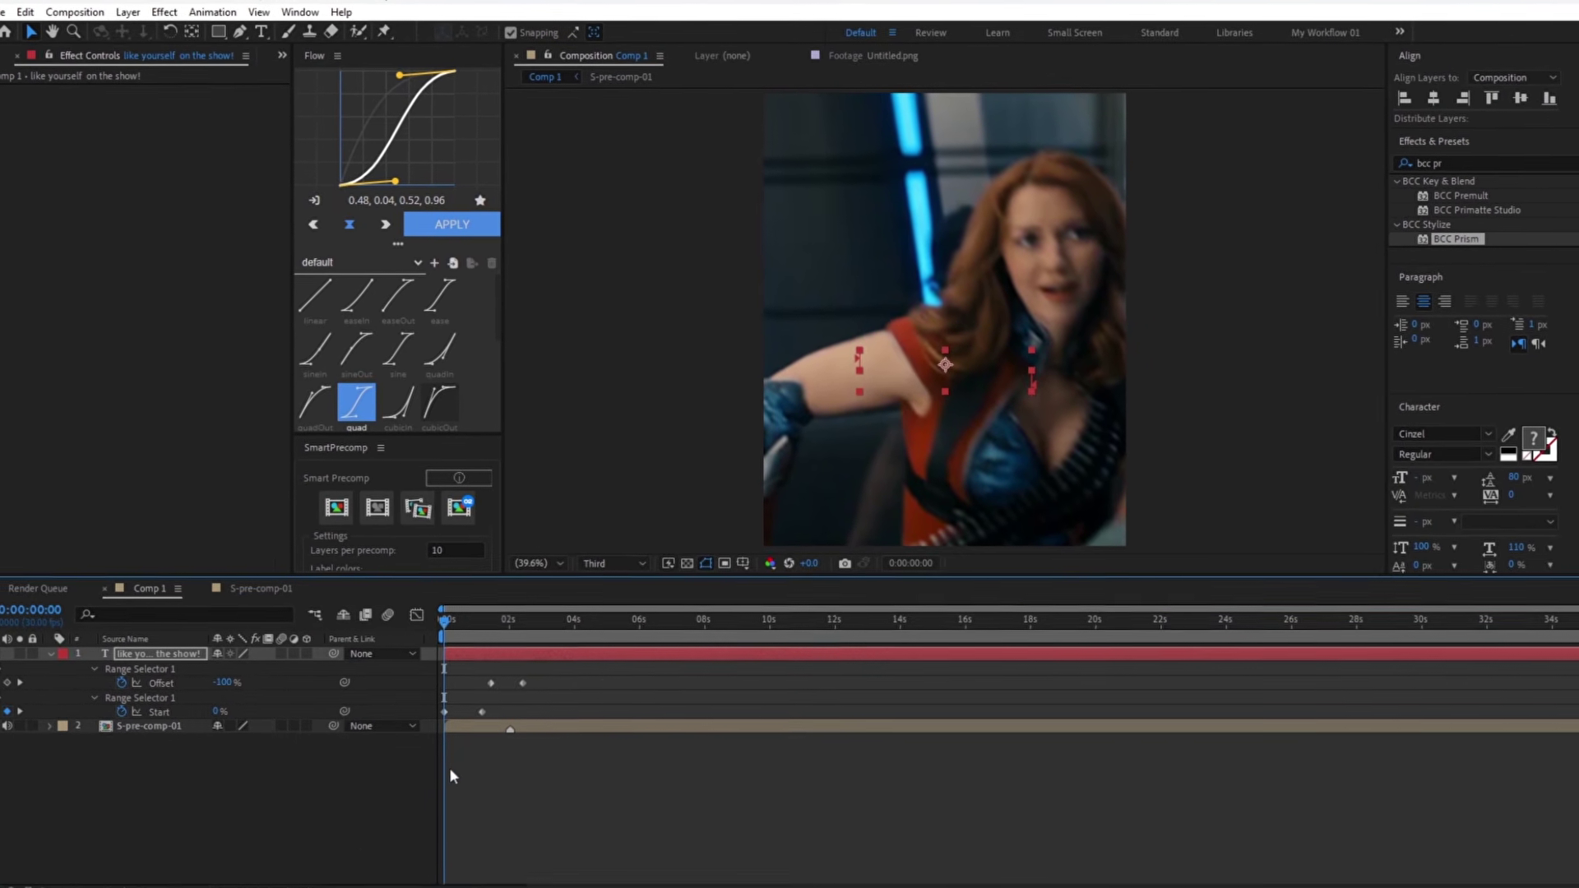
# Preview the caption's fade-in and fade-out animation from the start of the composition
pyautogui.press('=')
pyautogui.press('=')
pyautogui.press('=')
pyautogui.press('space')
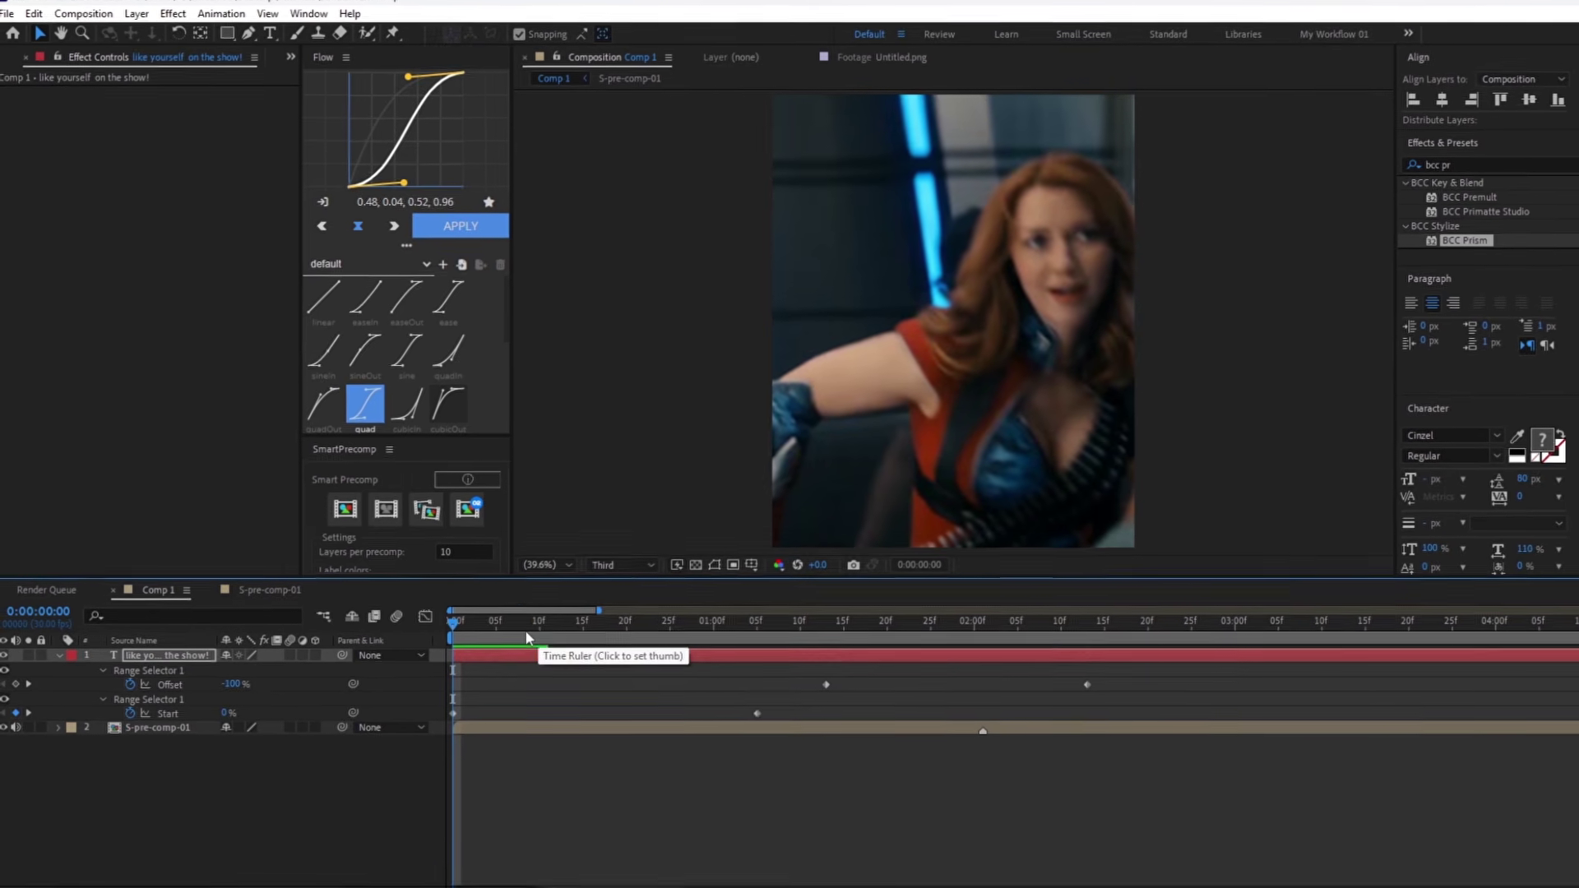
pyautogui.press('space')
pyautogui.press('space')
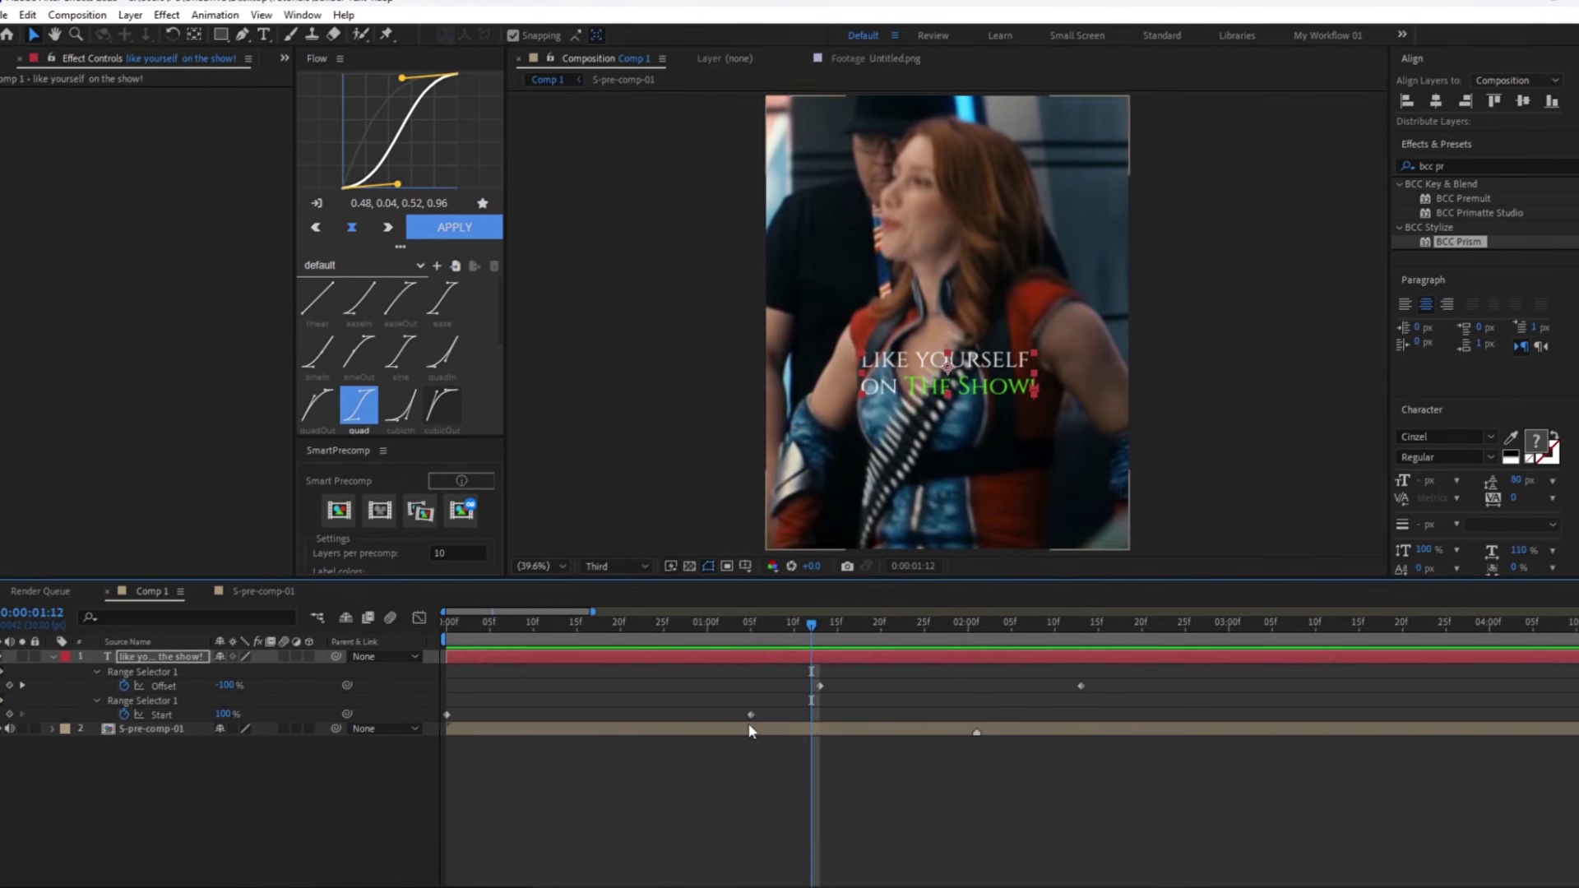
# Split the caption layer at its last Offset keyframe, delete the remaining part, and play back the shortened caption
pyautogui.press('-')
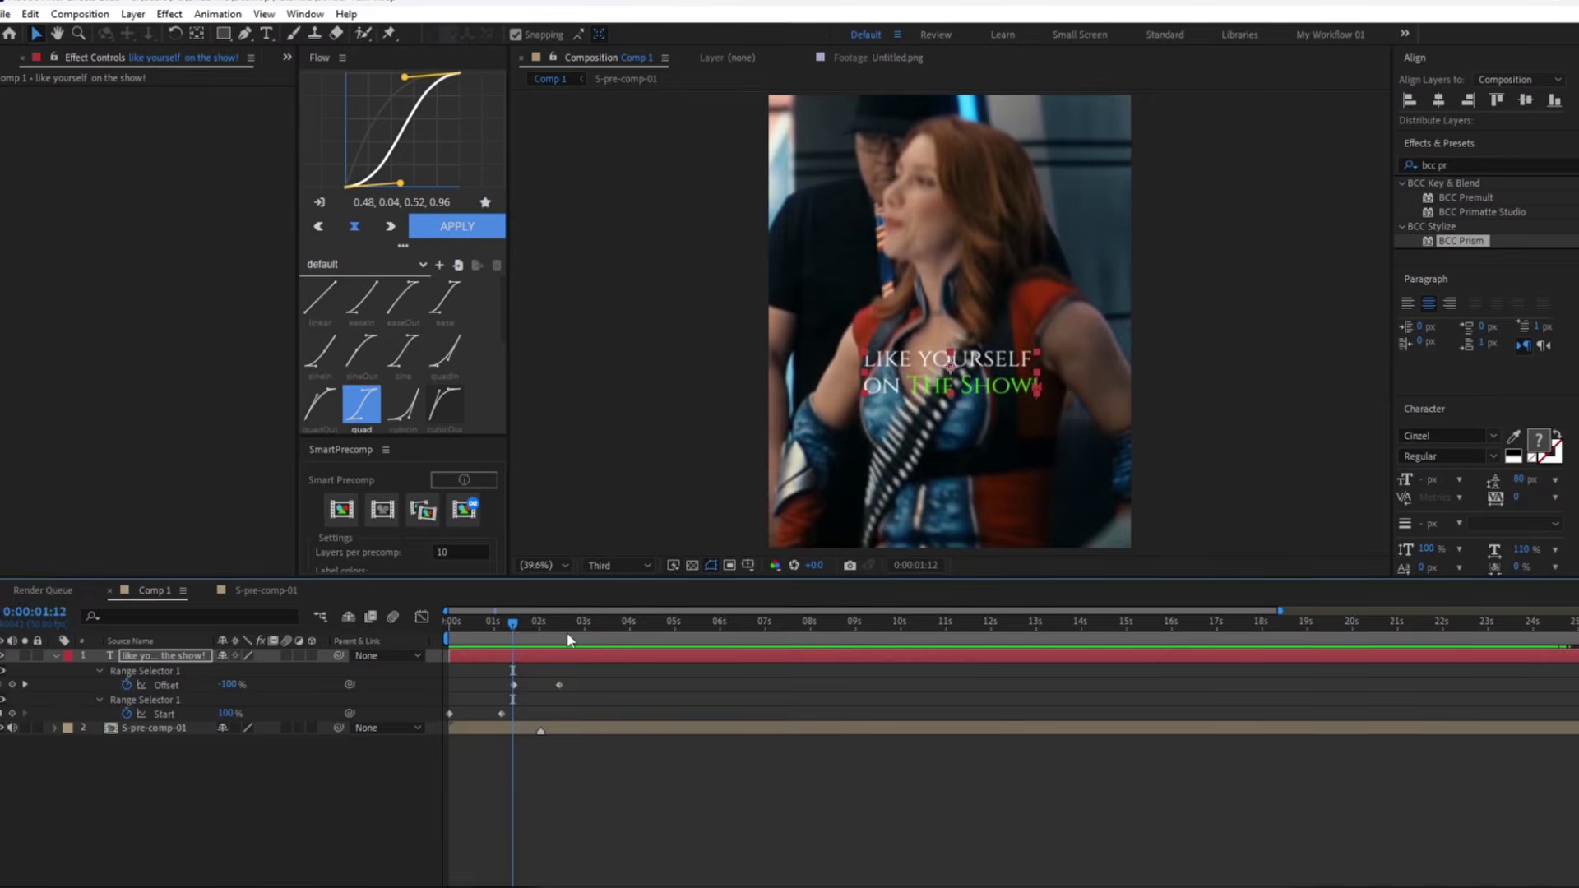
pyautogui.moveTo(566, 633); pyautogui.dragTo(421, 624)
pyautogui.hotkey('ctrl', 'shift', 'd')
pyautogui.press('Delete')
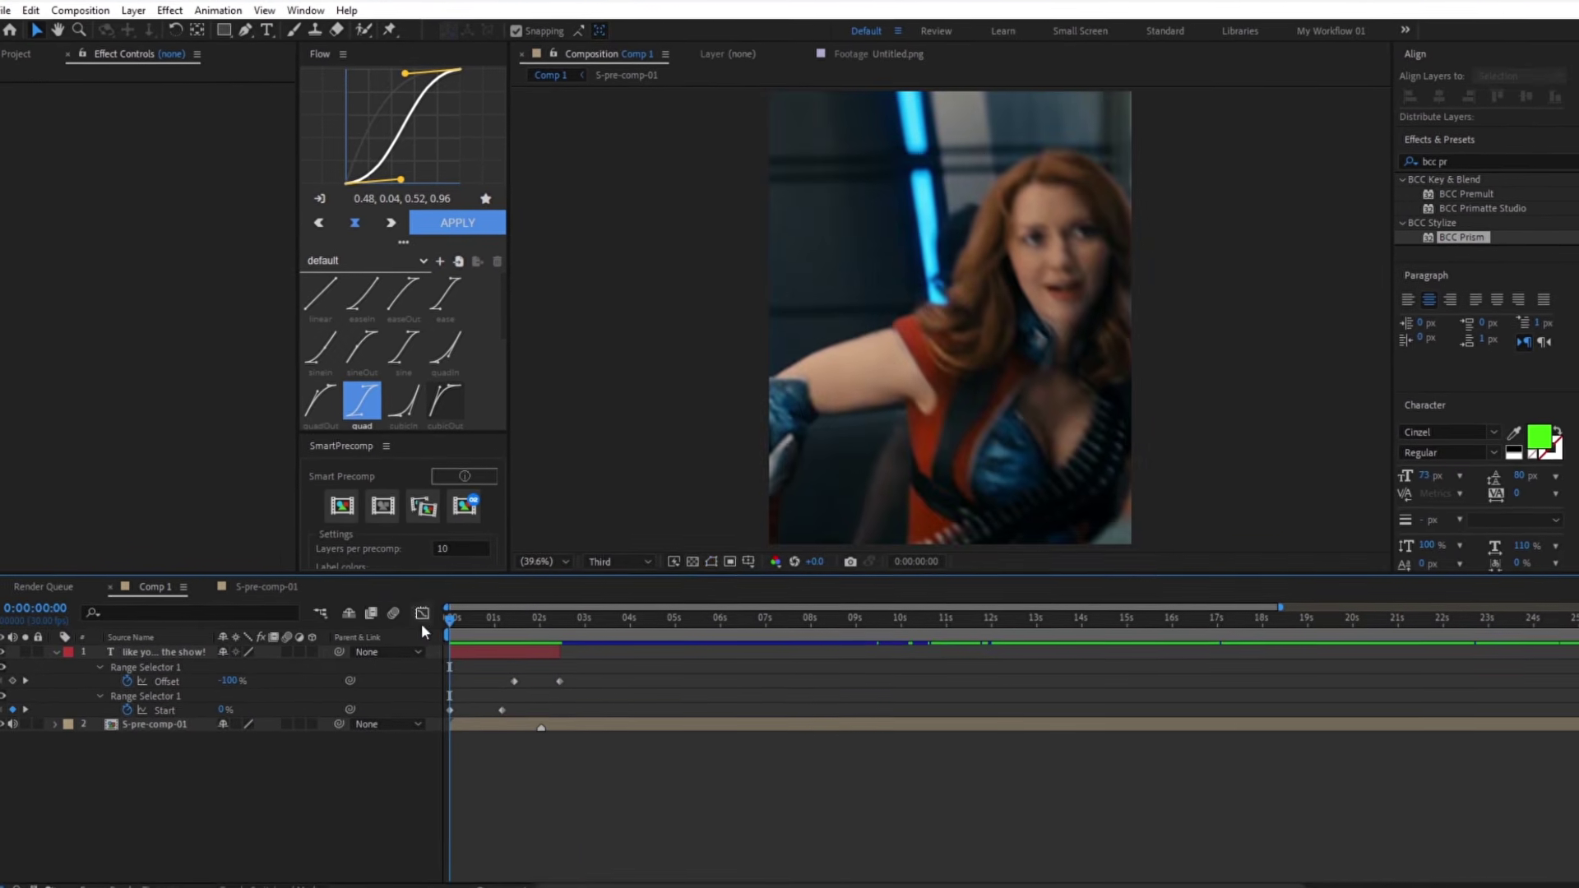
pyautogui.press('space')
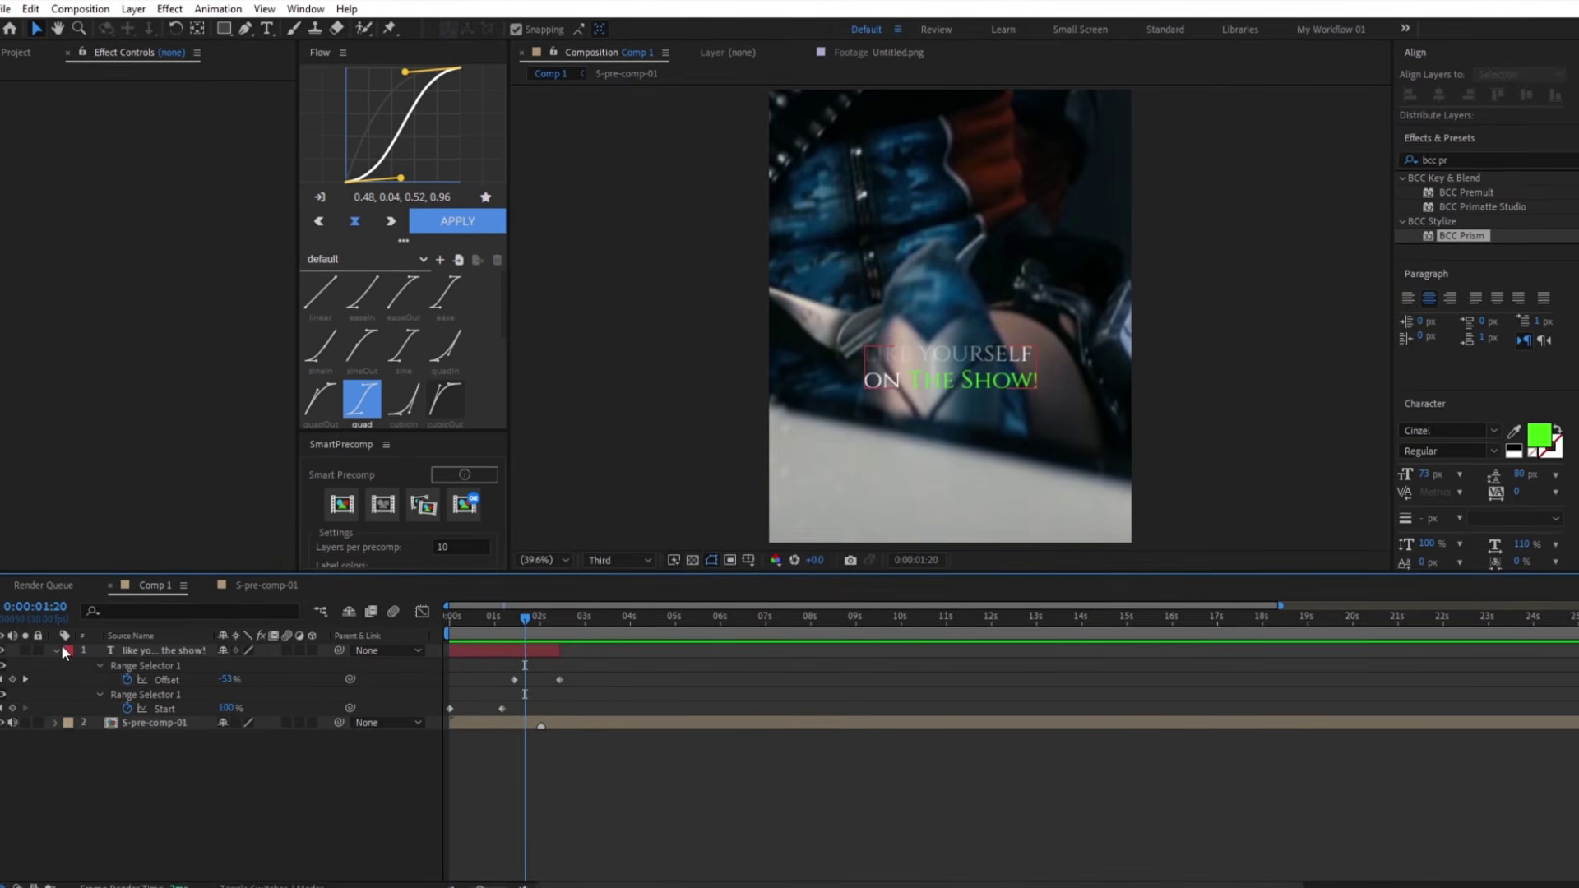
# Duplicate the caption layer and move the copy so it starts just after the original ends
pyautogui.click(55, 653)
pyautogui.click(505, 654)
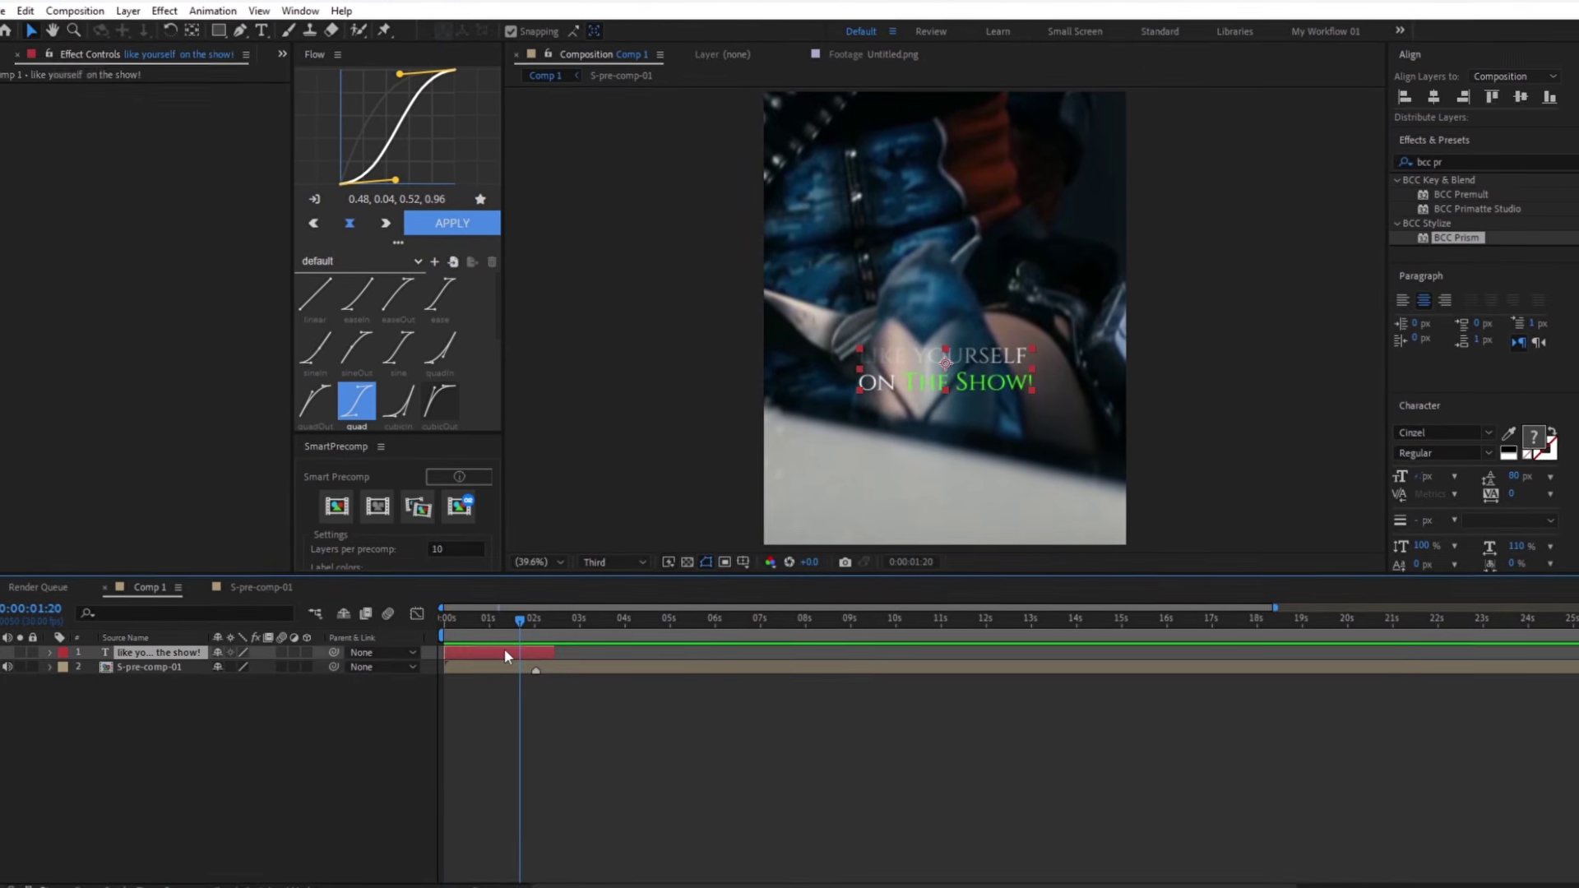
pyautogui.hotkey('ctrl', 'd')
pyautogui.moveTo(506, 654); pyautogui.dragTo(574, 657)
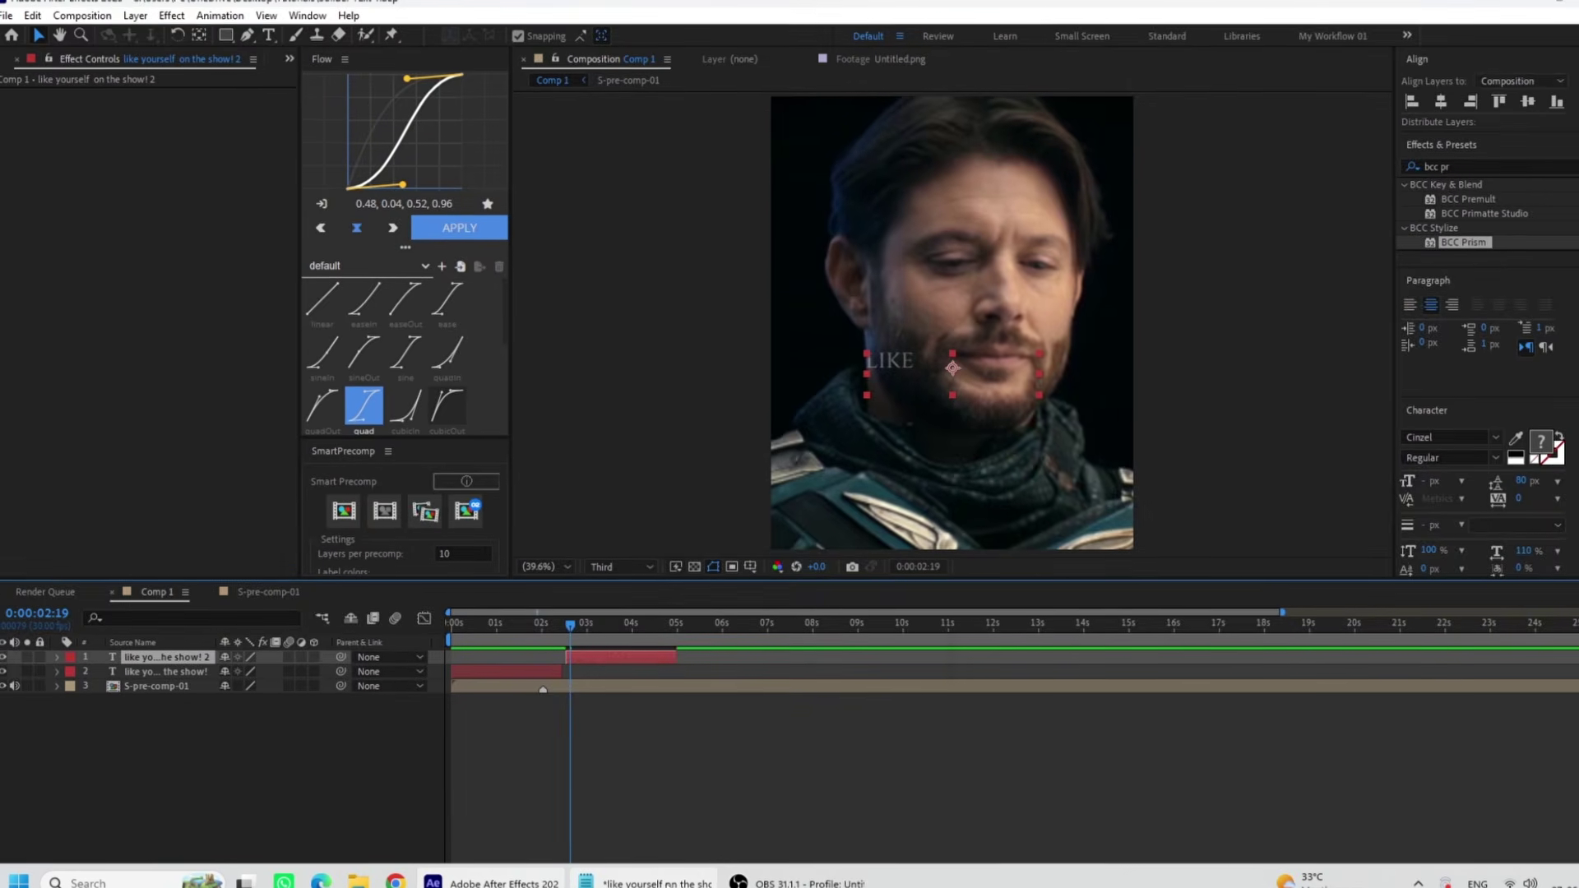
# Copy "Glock huh?" from the Notepad script and replace the duplicated caption's text with it
pyautogui.click(638, 871)
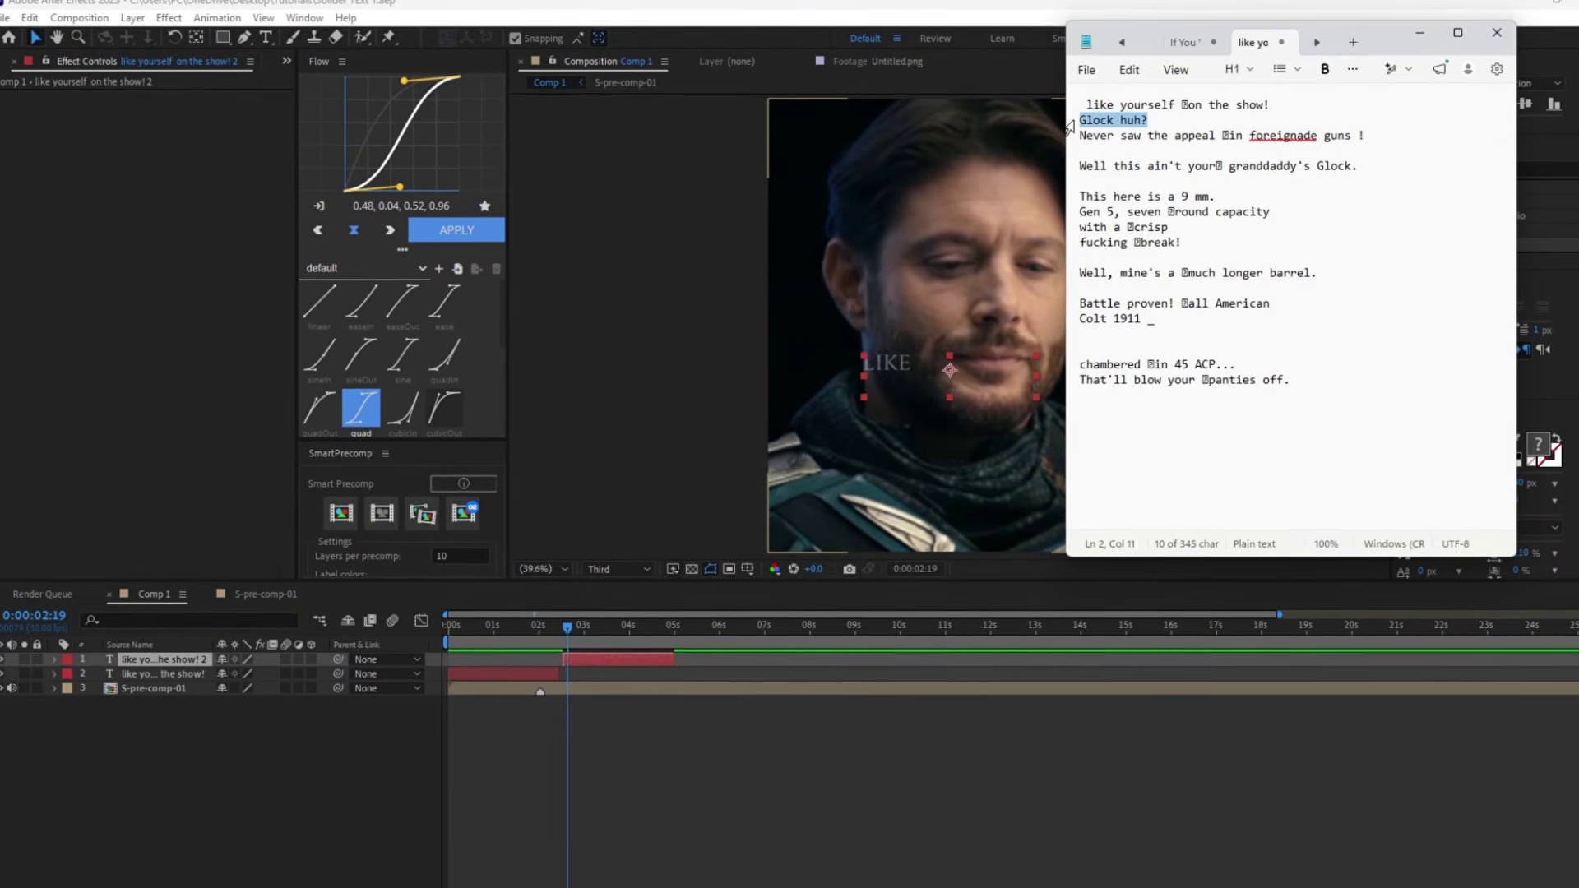
pyautogui.hotkey('alt', 'Tab')
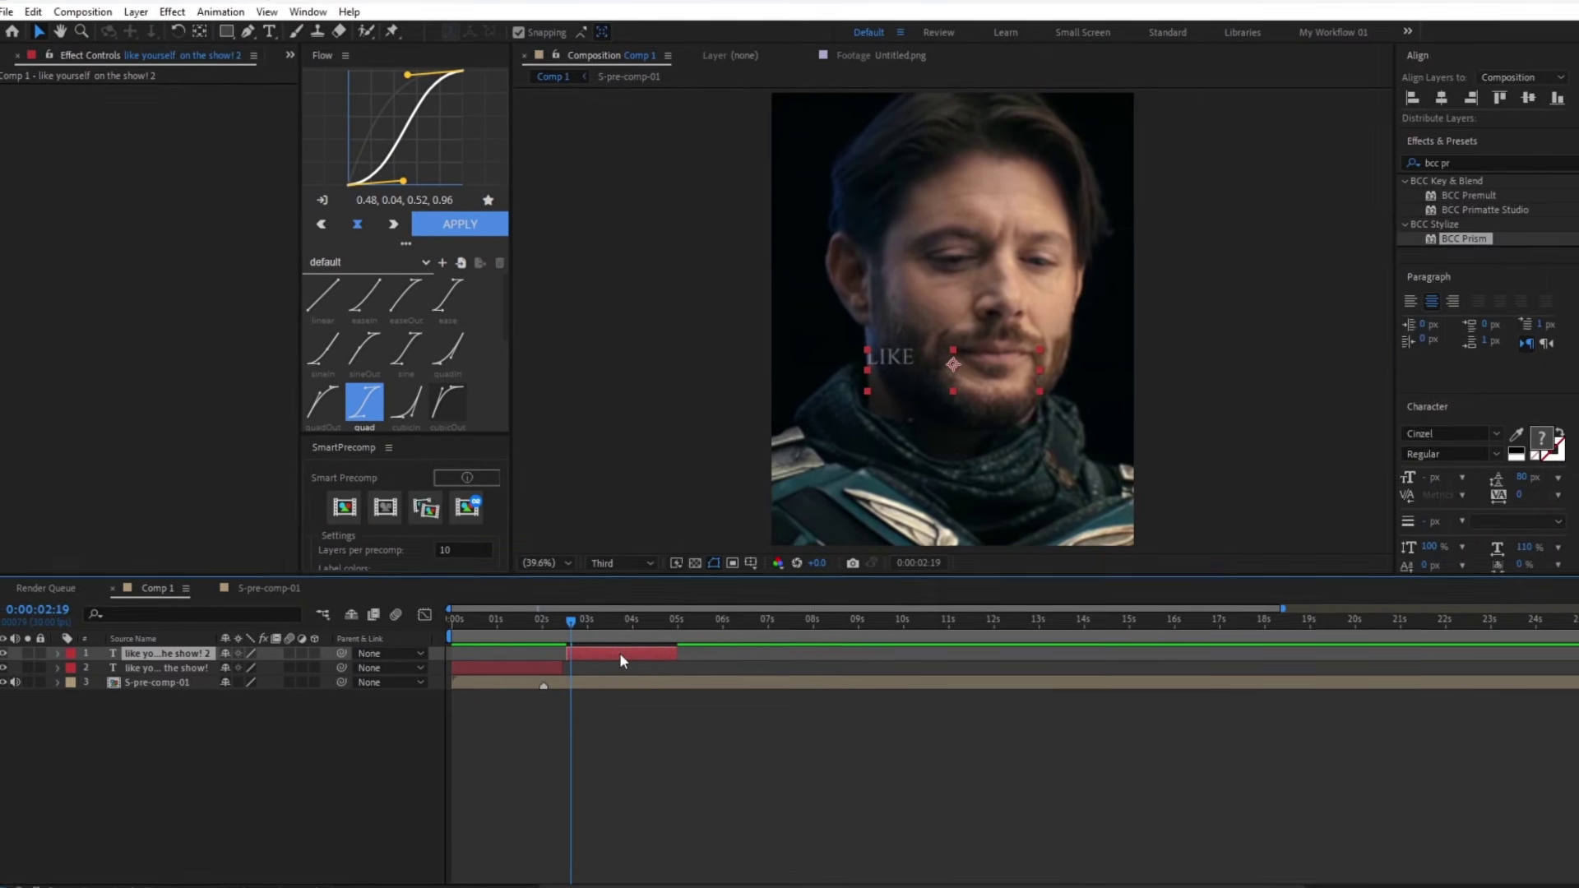
pyautogui.doubleClick(620, 648)
pyautogui.write('Glock huh?')
# Tighten the "Glock huh?" layer's Start and Offset keyframes so the last falls at 0:00:04:10, and trim the layer's end there
pyautogui.moveTo(569, 617)
pyautogui.mouseDown()
pyautogui.moveTo(625, 630)
pyautogui.moveTo(605, 655)
pyautogui.moveTo(566, 639)
pyautogui.mouseUp()
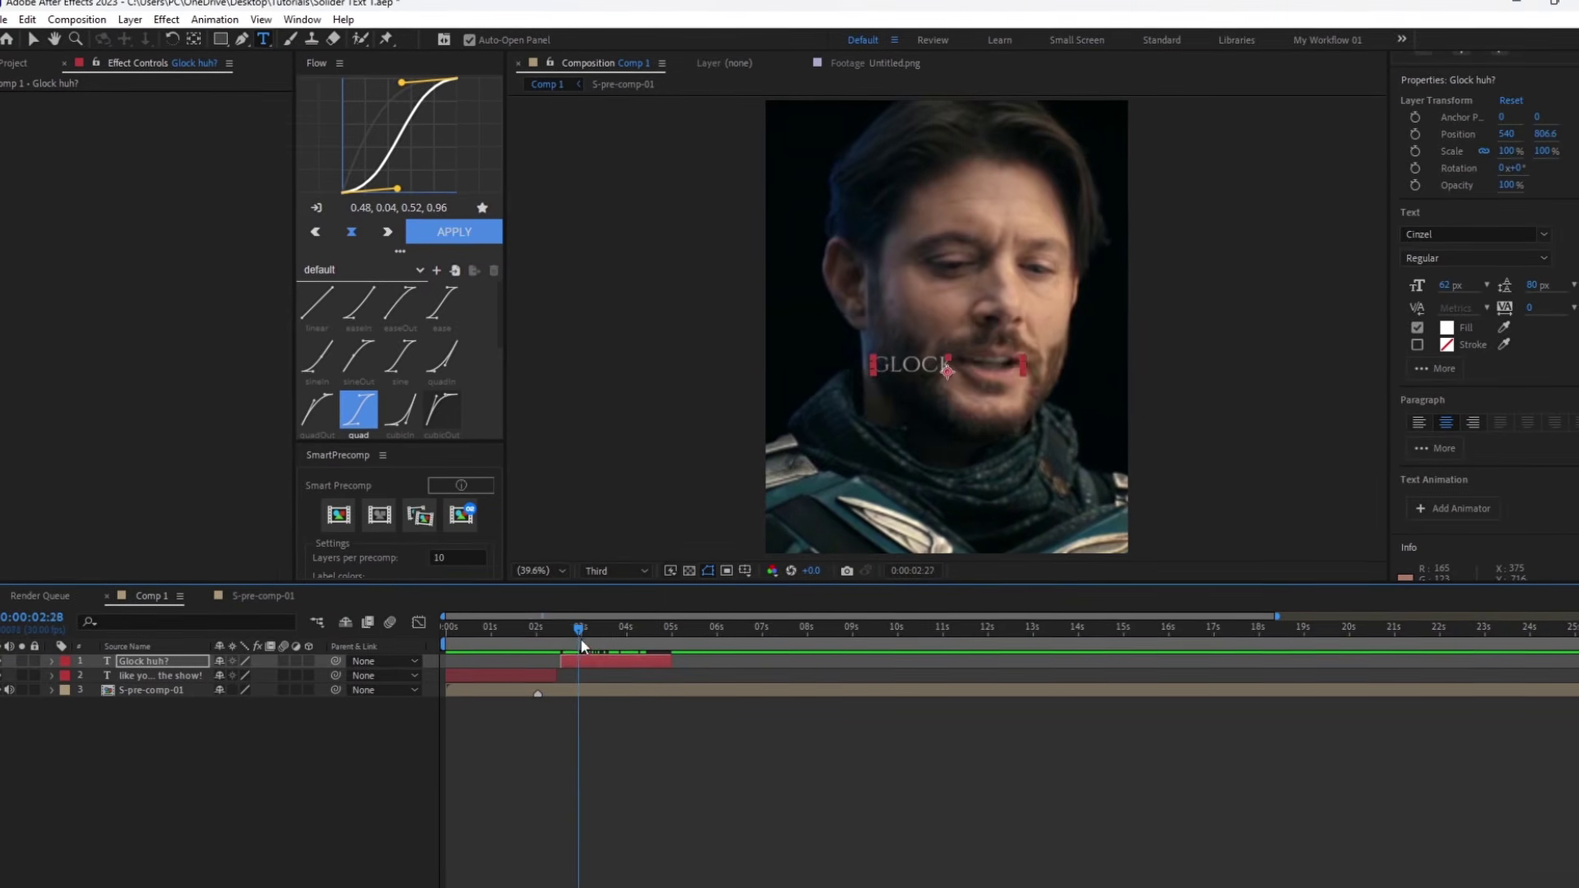
pyautogui.press('u')
pyautogui.moveTo(681, 674); pyautogui.dragTo(554, 714)
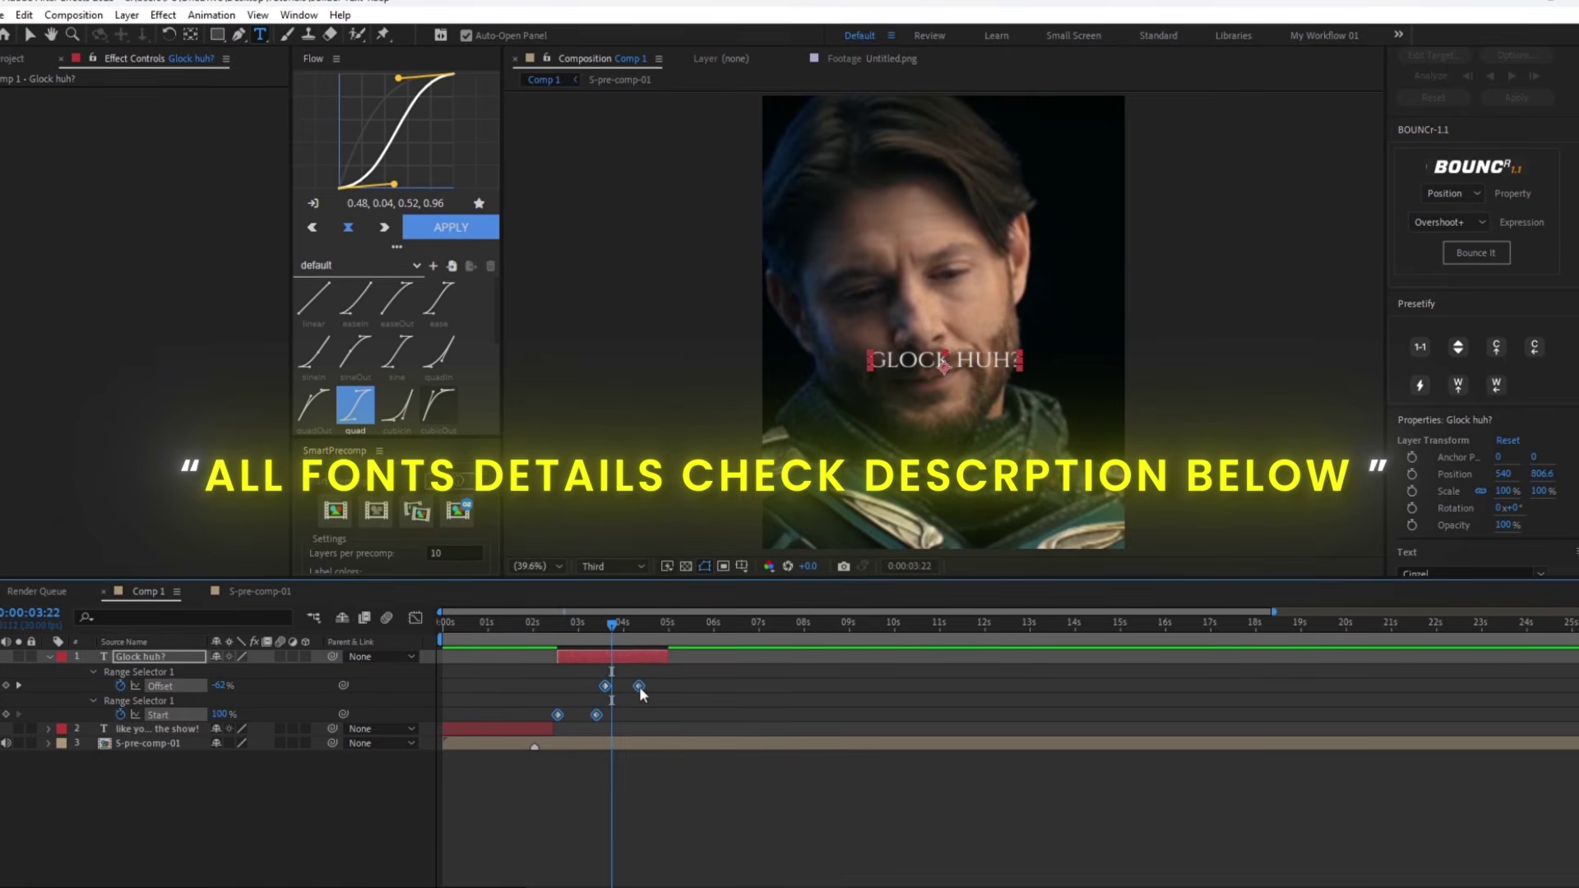
pyautogui.moveTo(634, 632); pyautogui.dragTo(639, 631)
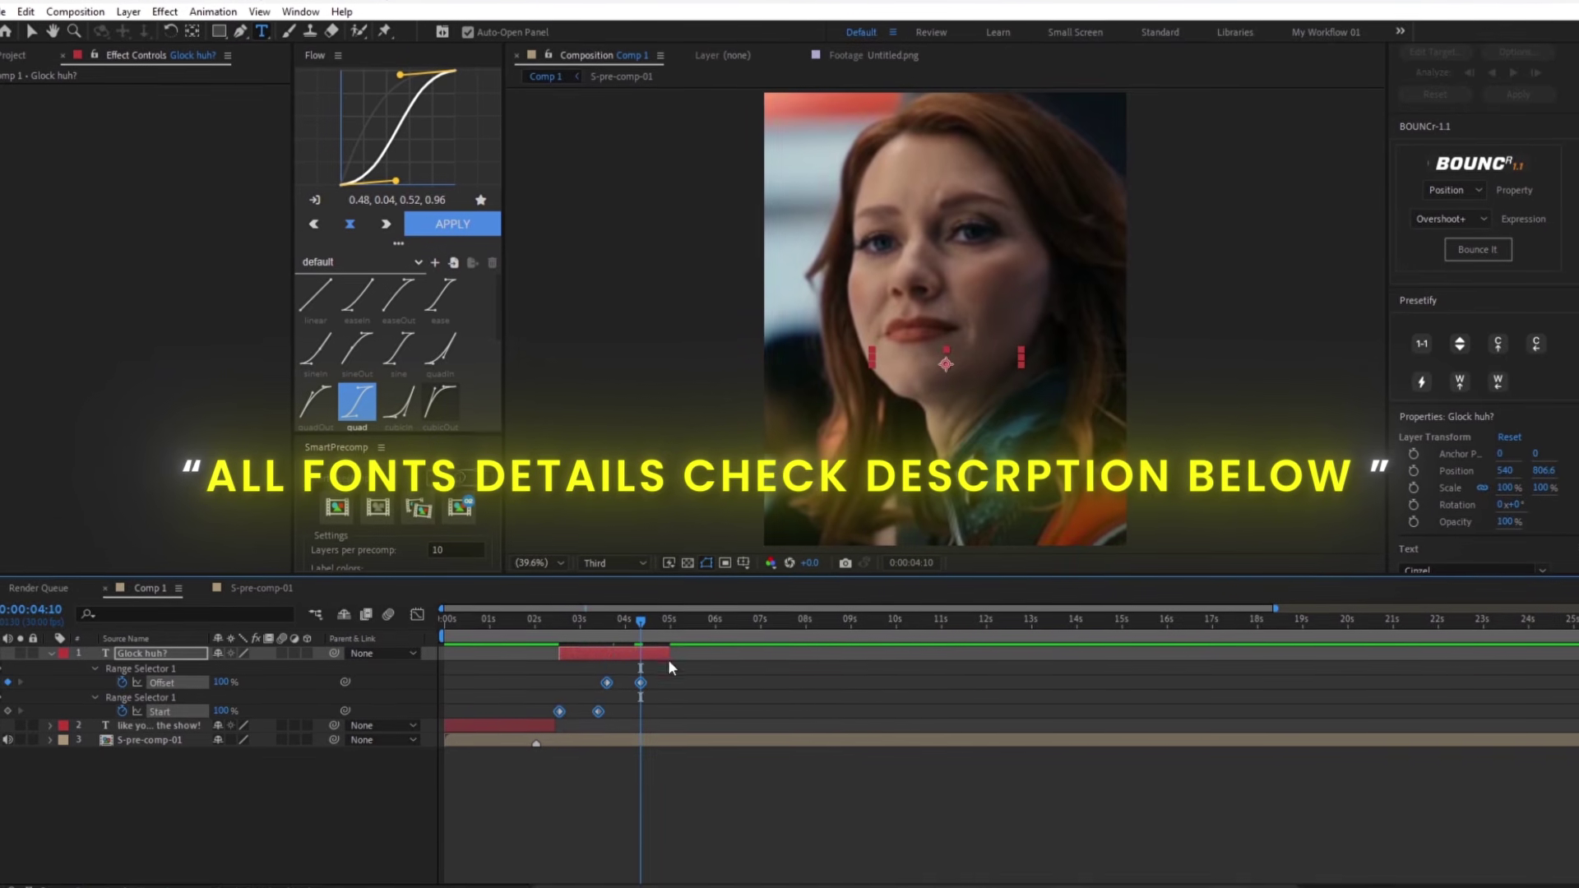
pyautogui.click(666, 653)
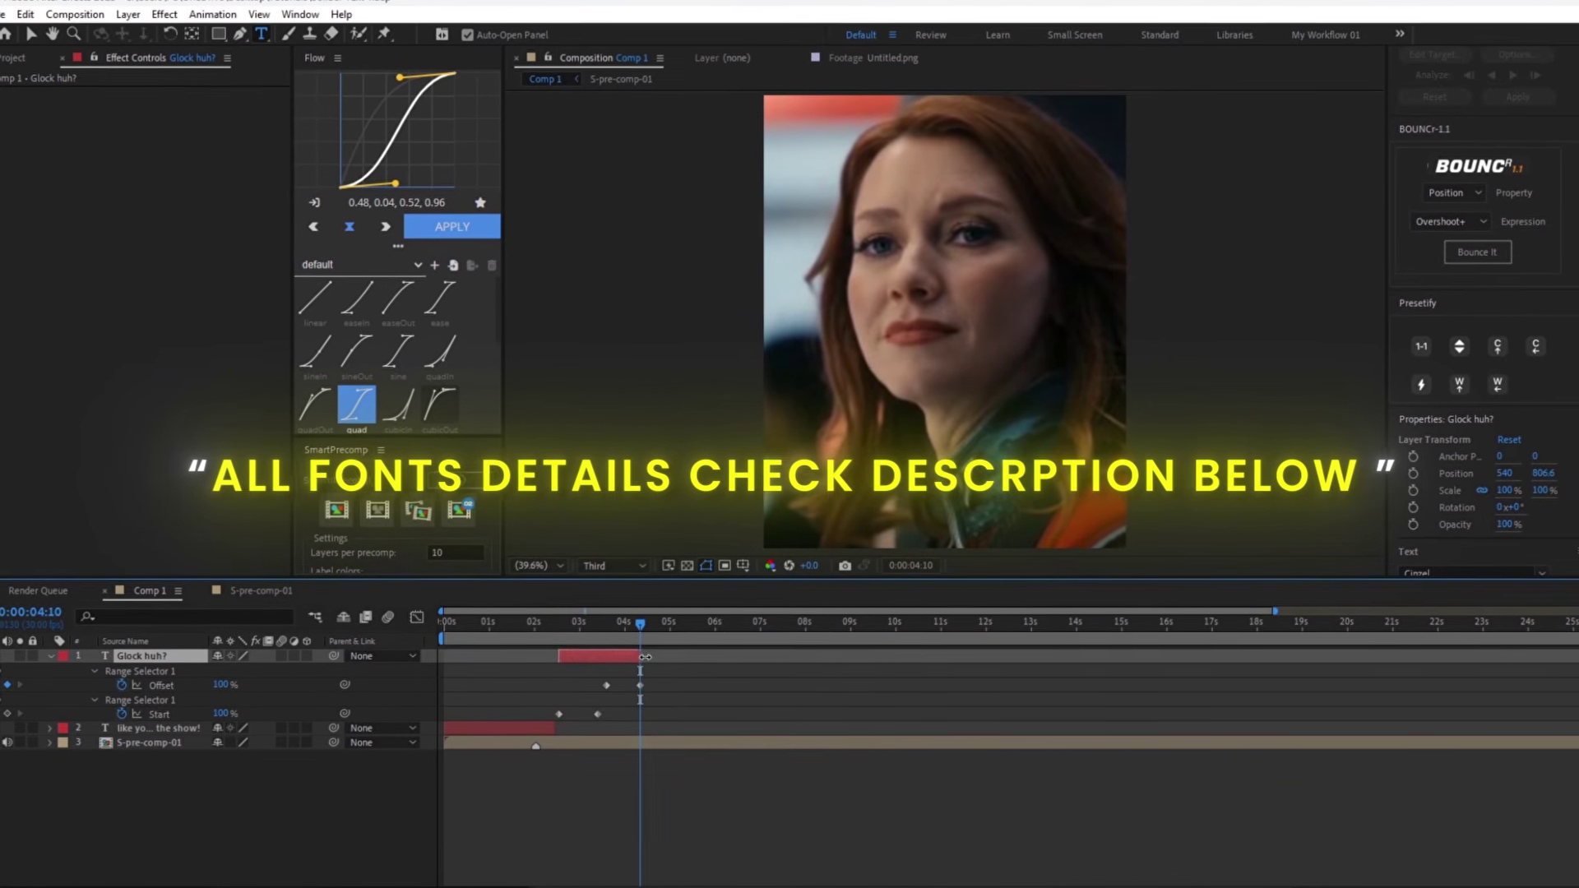
# At 0:00:03:00, change the color of only the word "Glock" in the second caption to bright green
pyautogui.moveTo(646, 632); pyautogui.dragTo(586, 628)
pyautogui.doubleClick(596, 656)
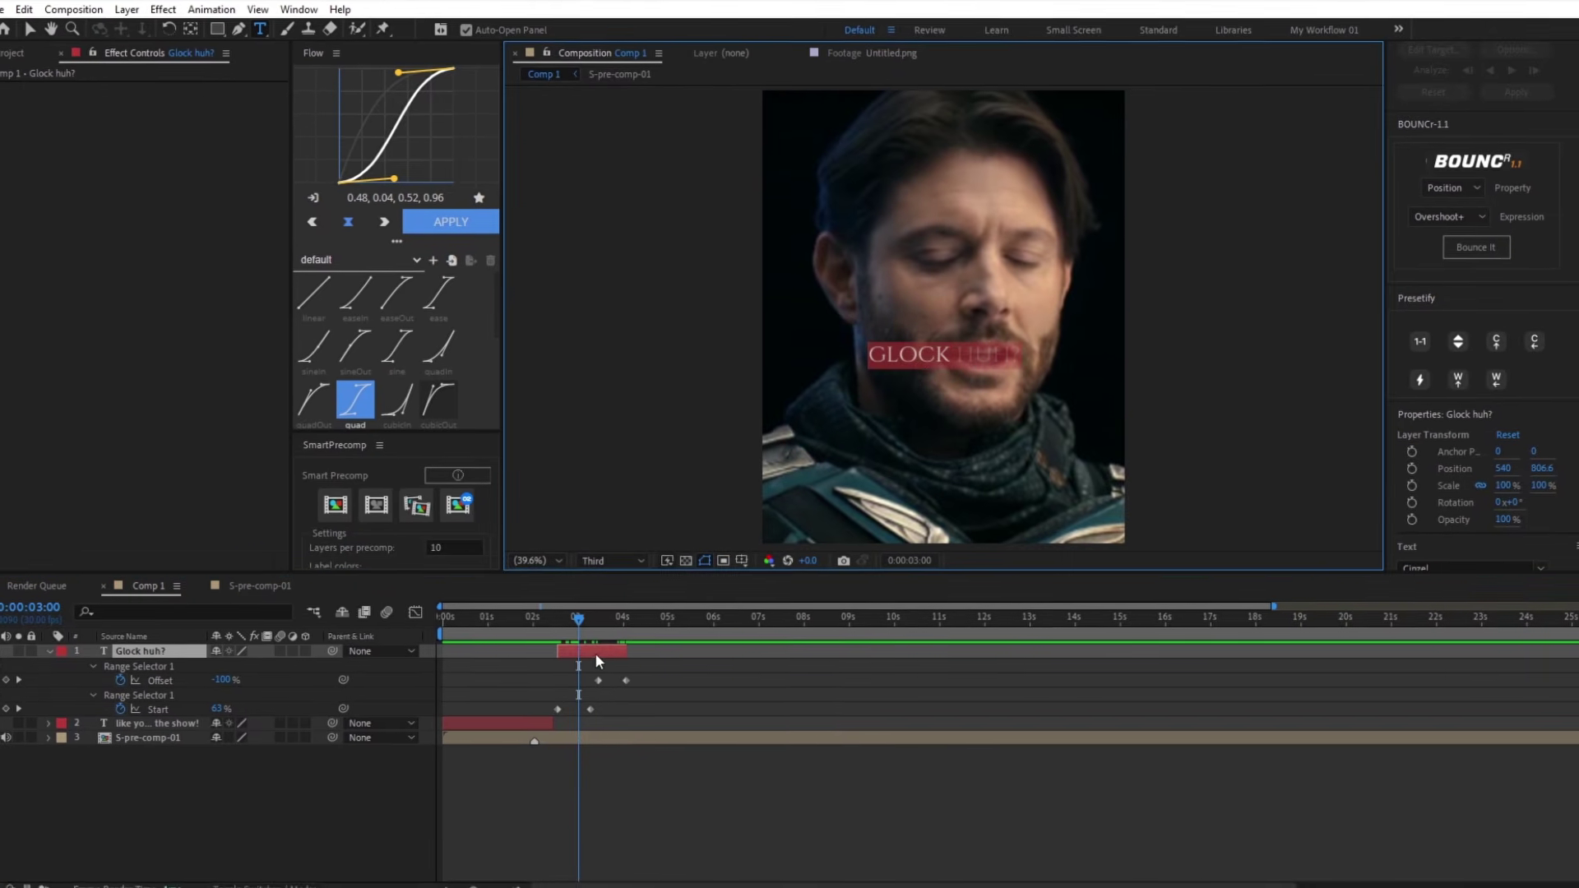
pyautogui.moveTo(954, 357); pyautogui.dragTo(868, 357)
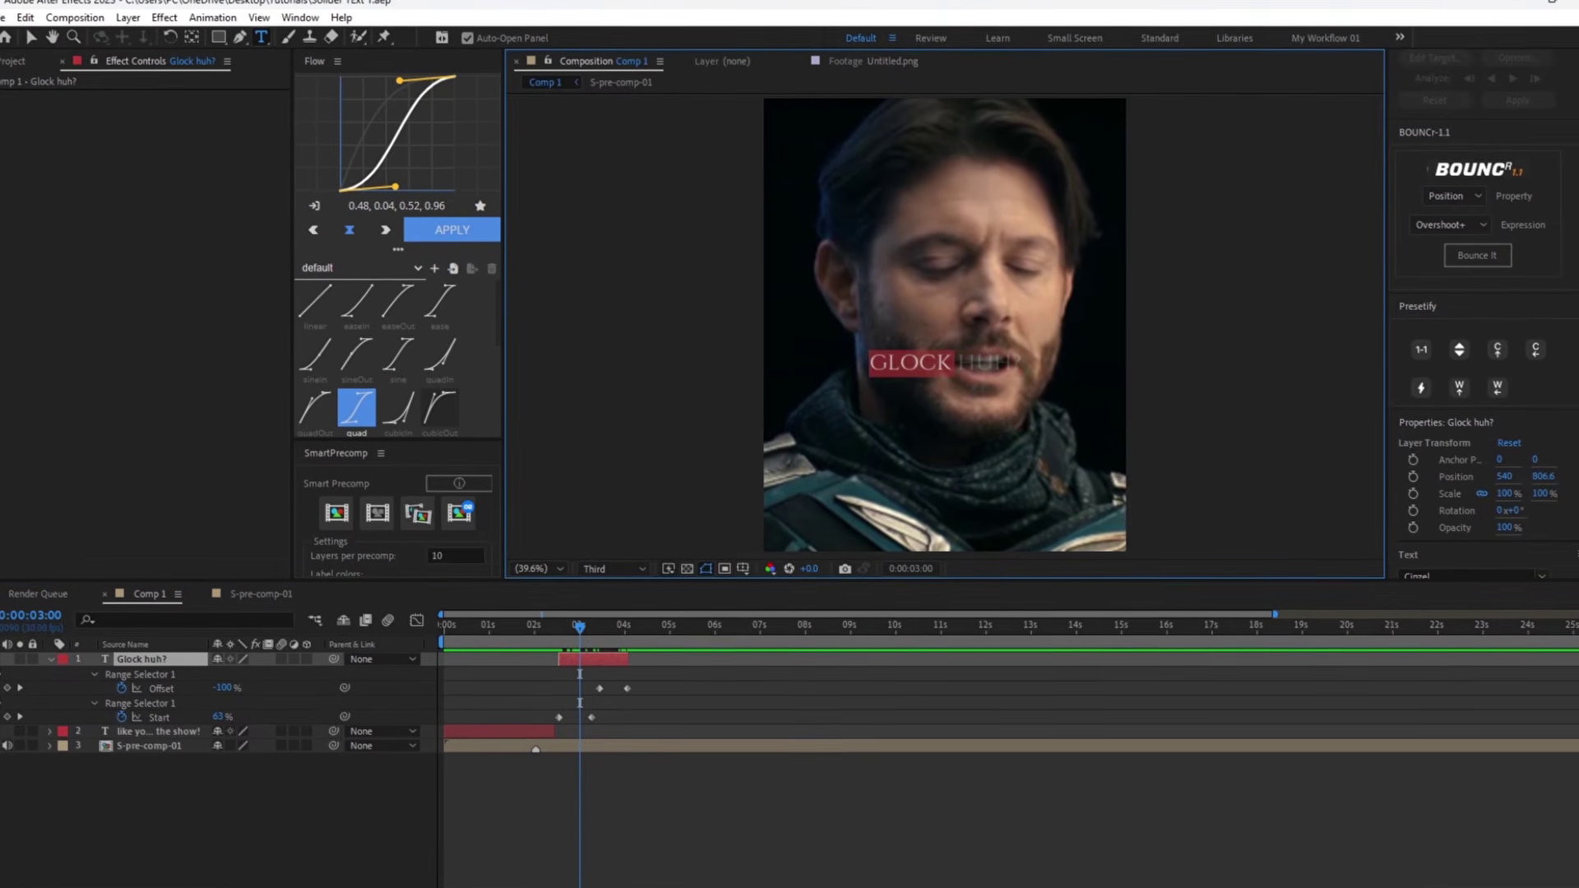
pyautogui.click(1534, 206)
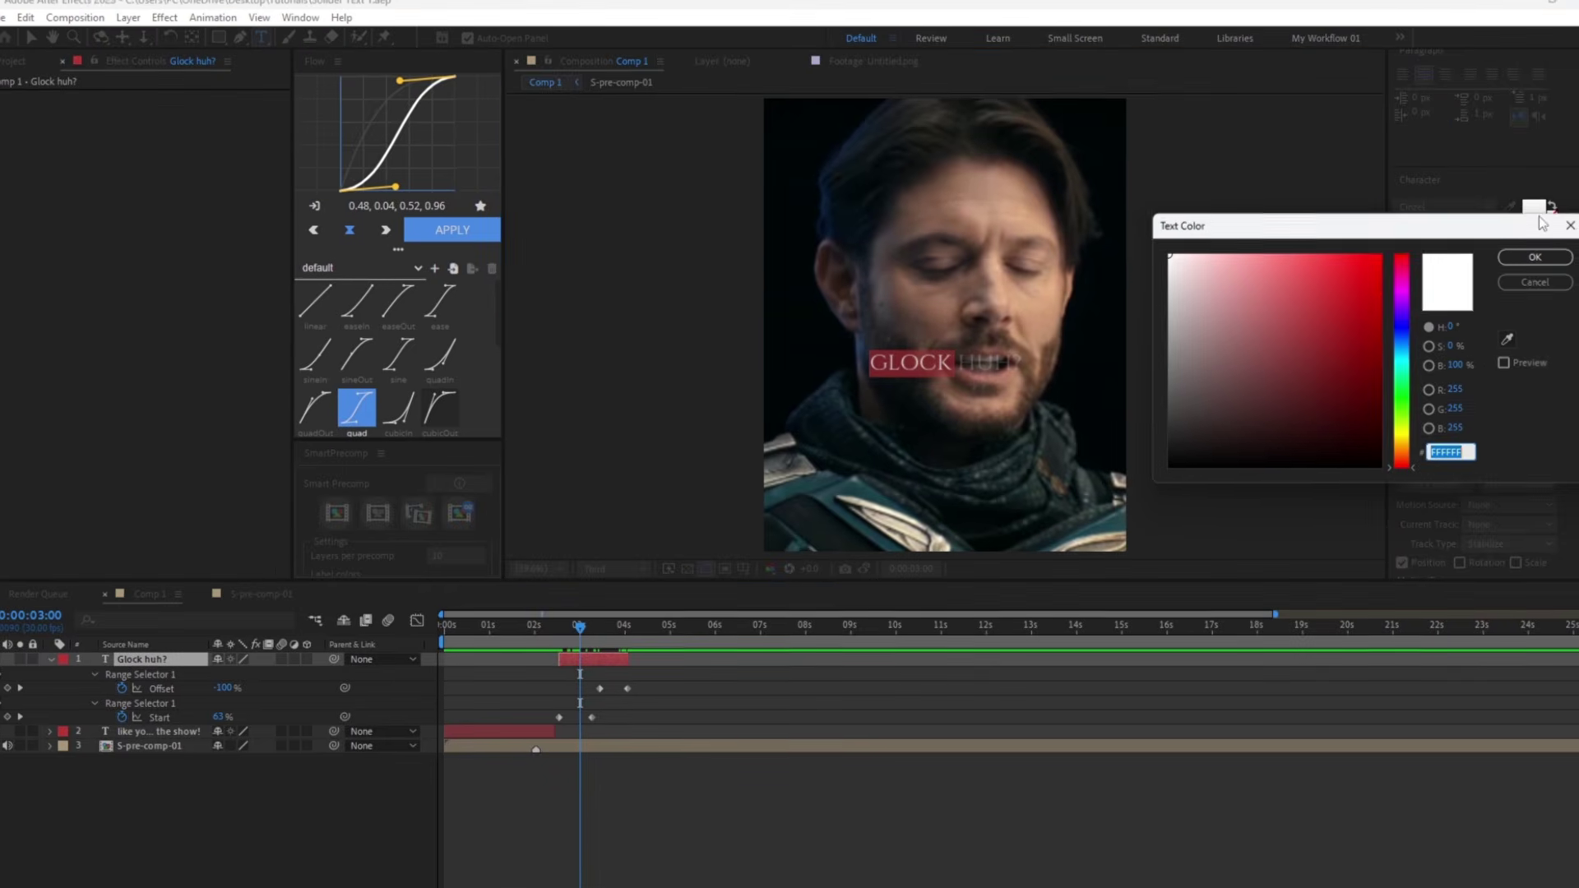
pyautogui.click(1402, 388)
pyautogui.click(1382, 254)
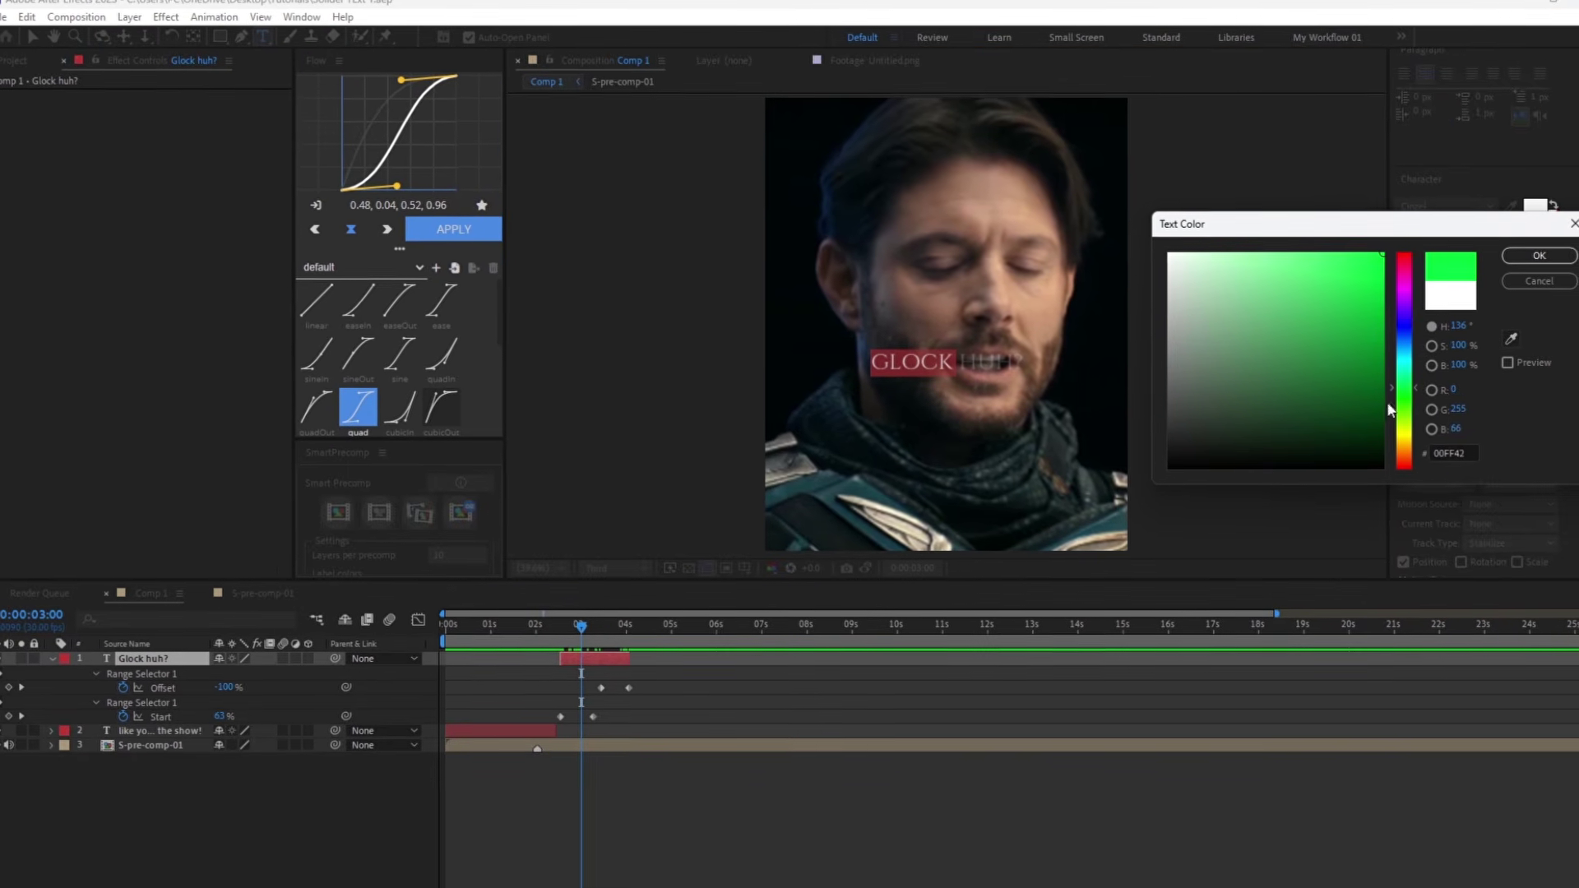
pyautogui.click(1539, 256)
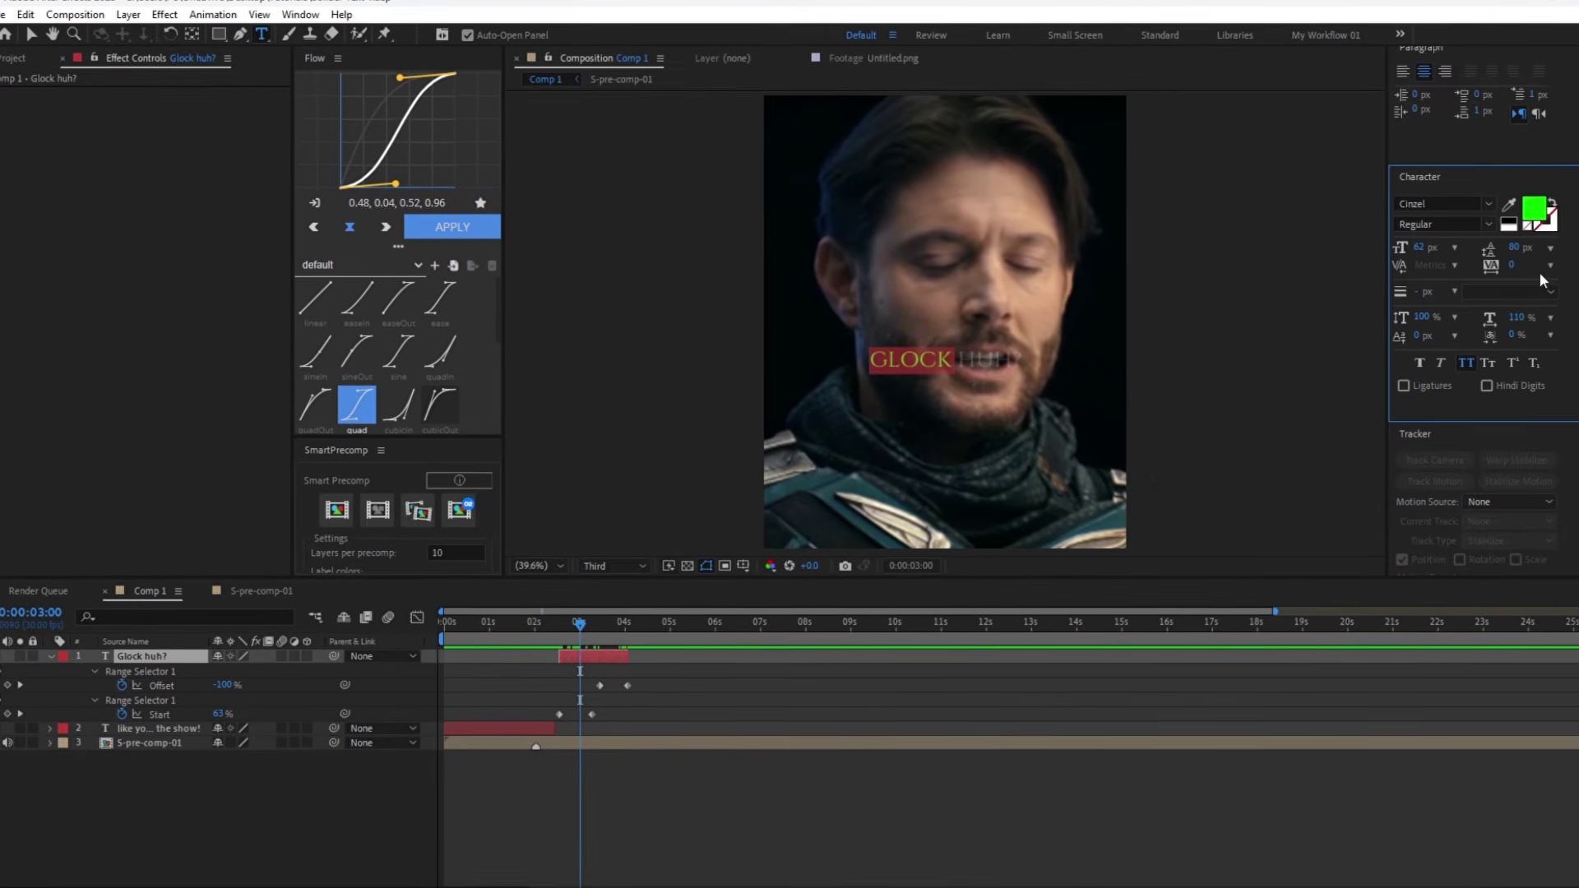
# Give the word "Glock" in the second caption no fill and a 2 px bright green stroke
pyautogui.click(1536, 230)
pyautogui.click(1402, 392)
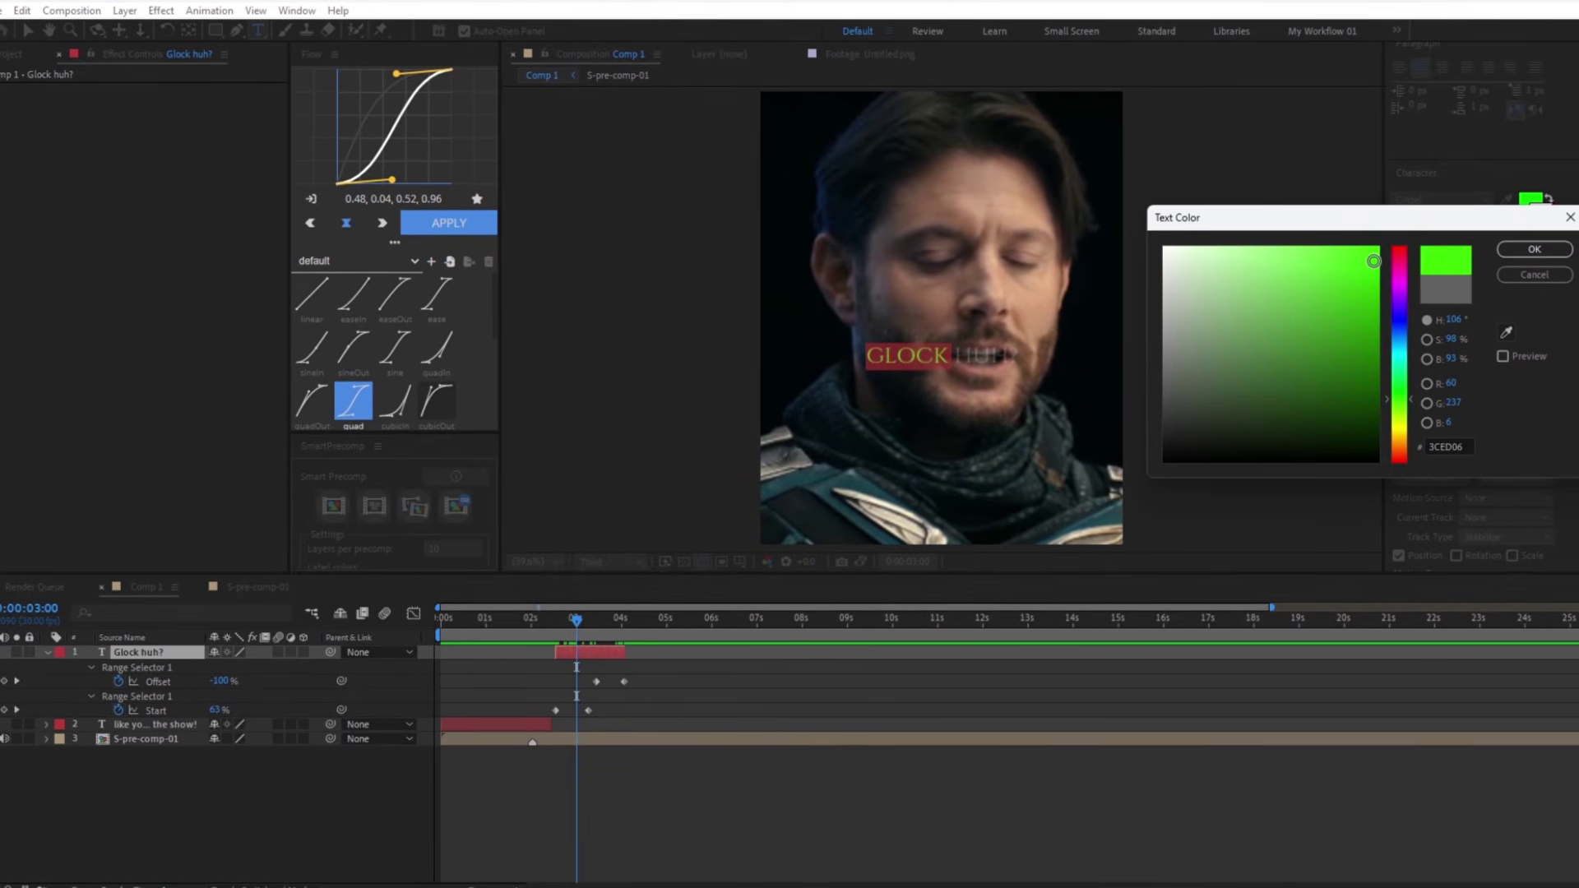
pyautogui.click(1538, 256)
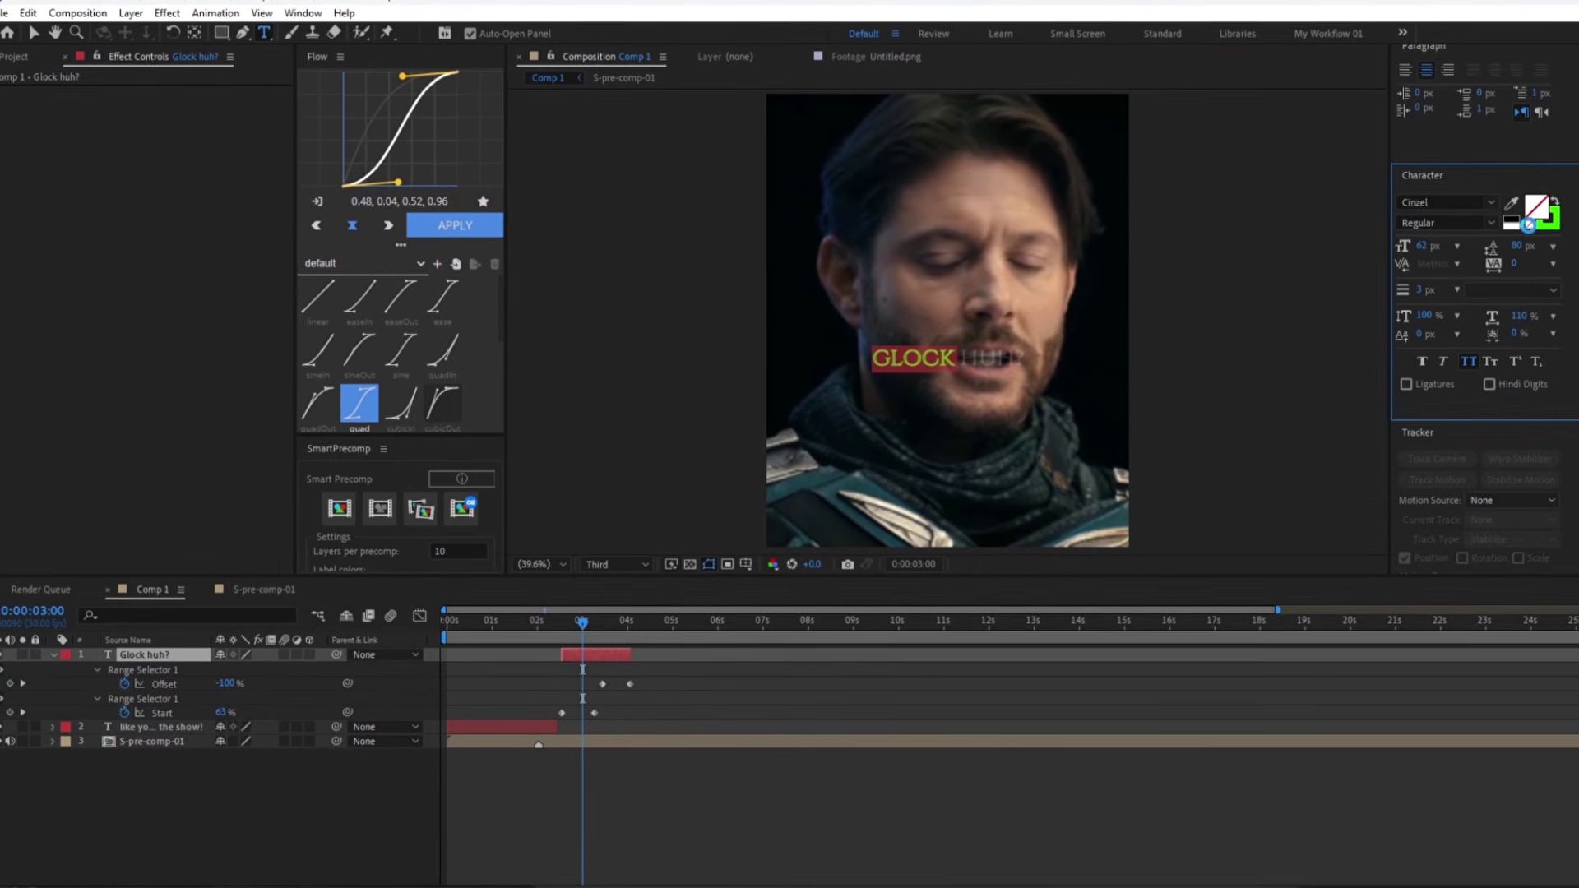
pyautogui.click(1423, 289)
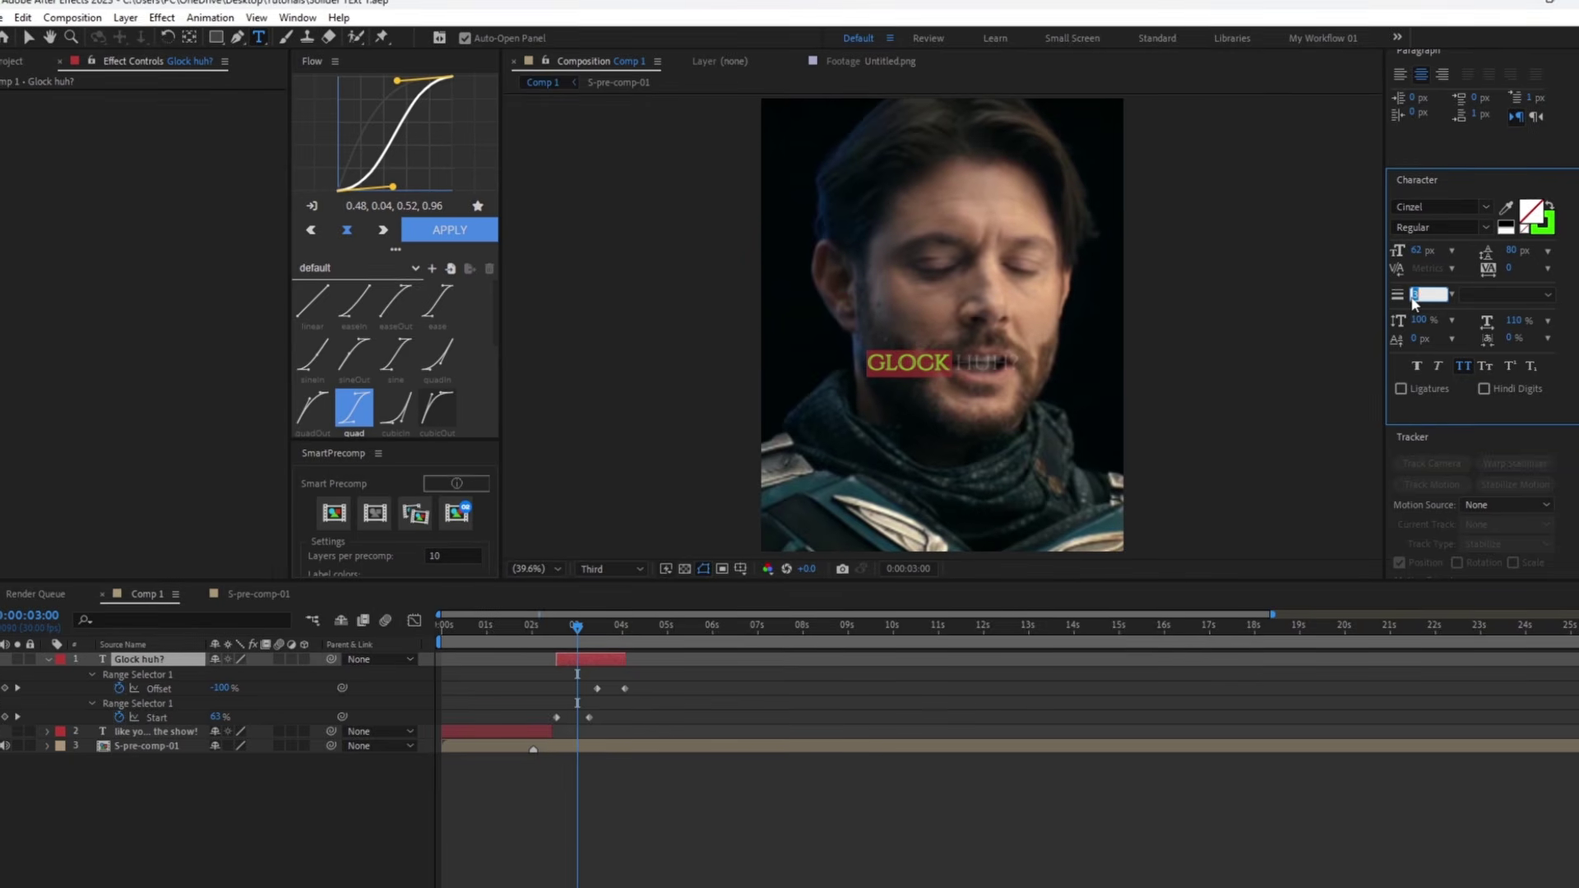
pyautogui.write('2')
pyautogui.press('Return')
pyautogui.click(881, 684)
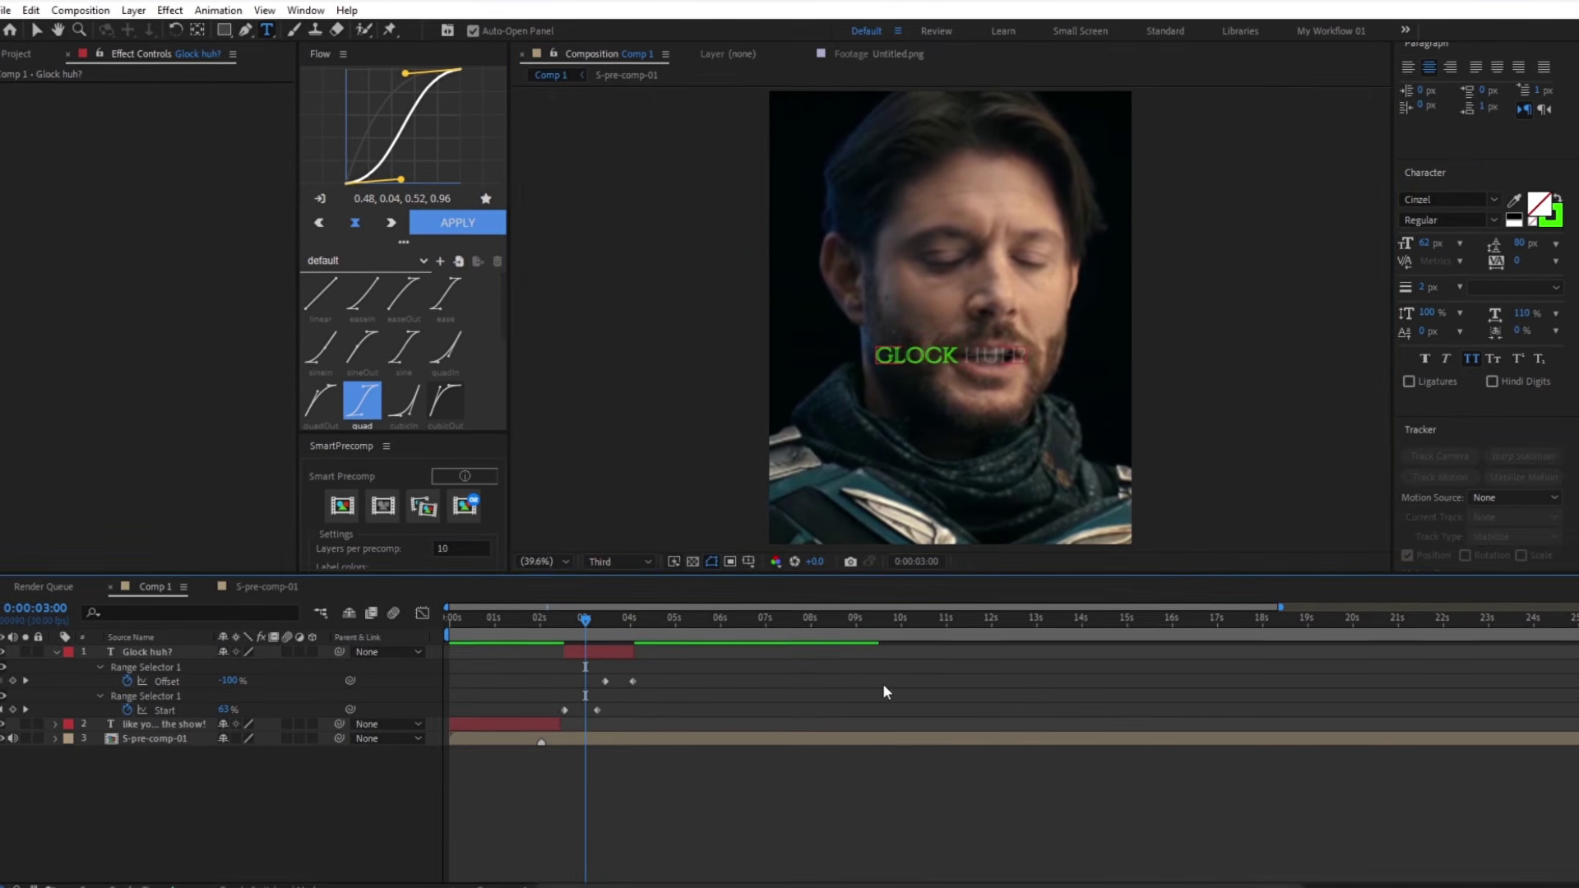
# Inspect the word "Glock" at Full preview resolution, reduce its stroke width to 1 px, and return the resolution to Third
pyautogui.scroll(2, 992, 363)
pyautogui.click(609, 566)
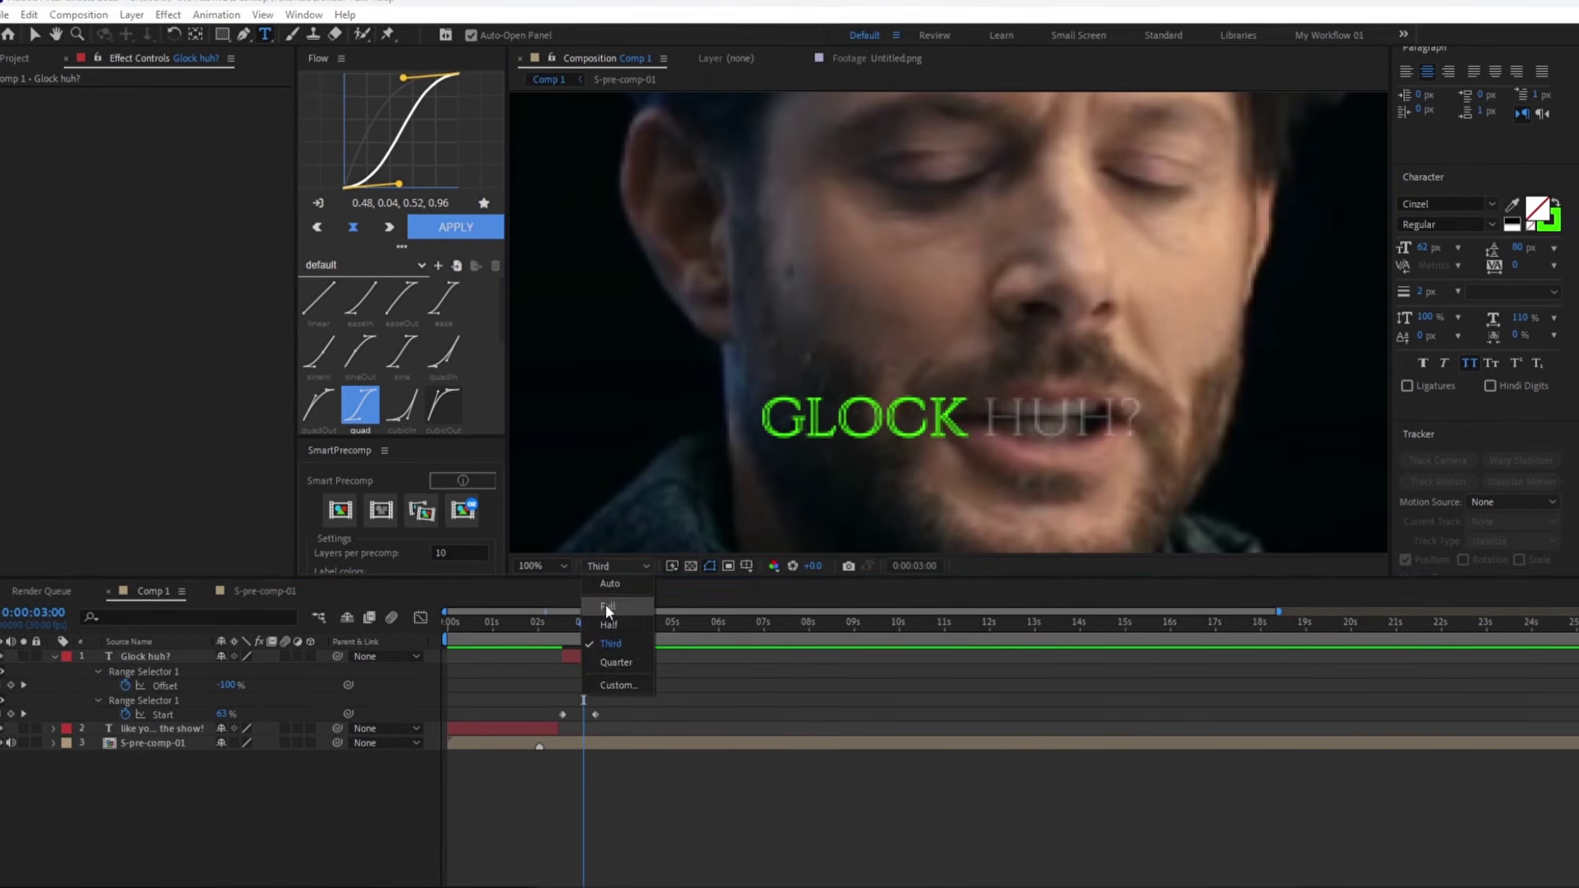
pyautogui.click(611, 609)
pyautogui.doubleClick(620, 653)
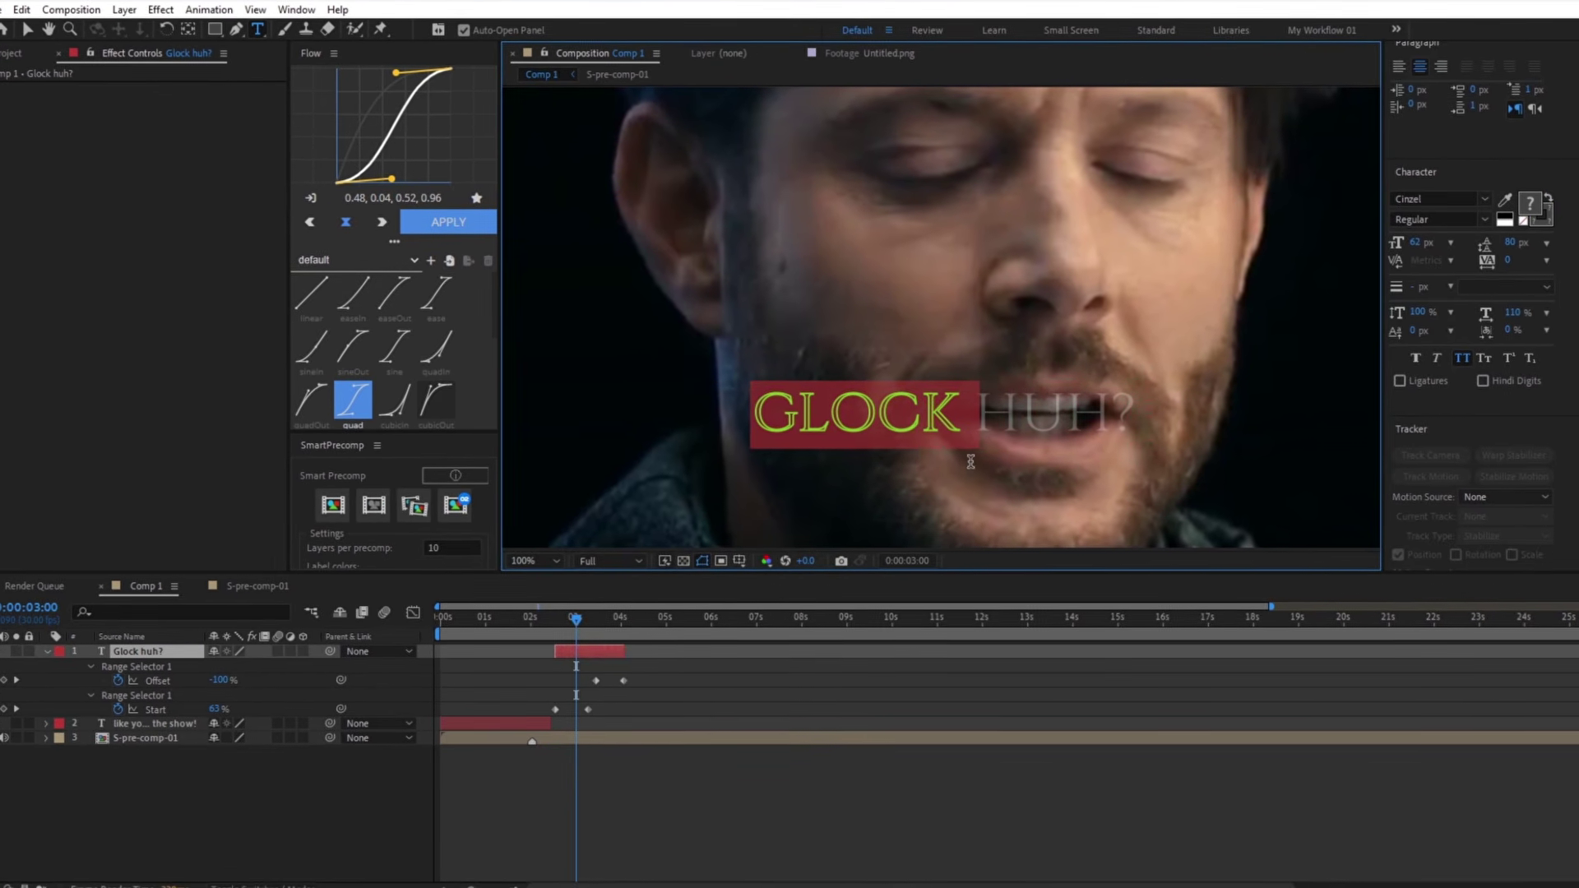
pyautogui.moveTo(973, 415); pyautogui.dragTo(755, 415)
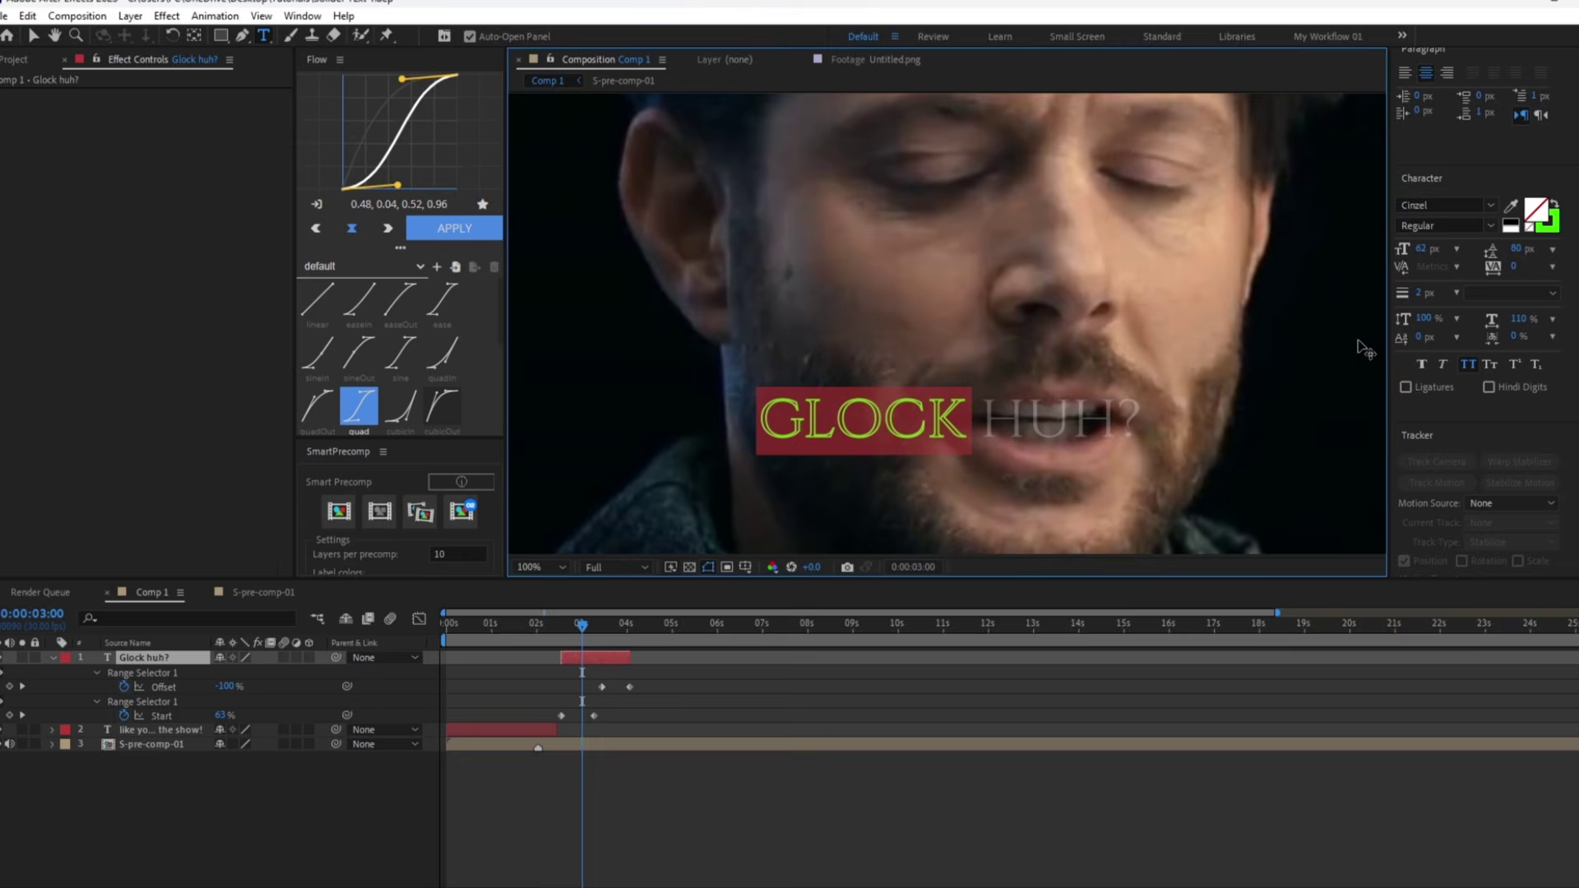
pyautogui.click(1418, 292)
pyautogui.write('0.5')
pyautogui.press('Return')
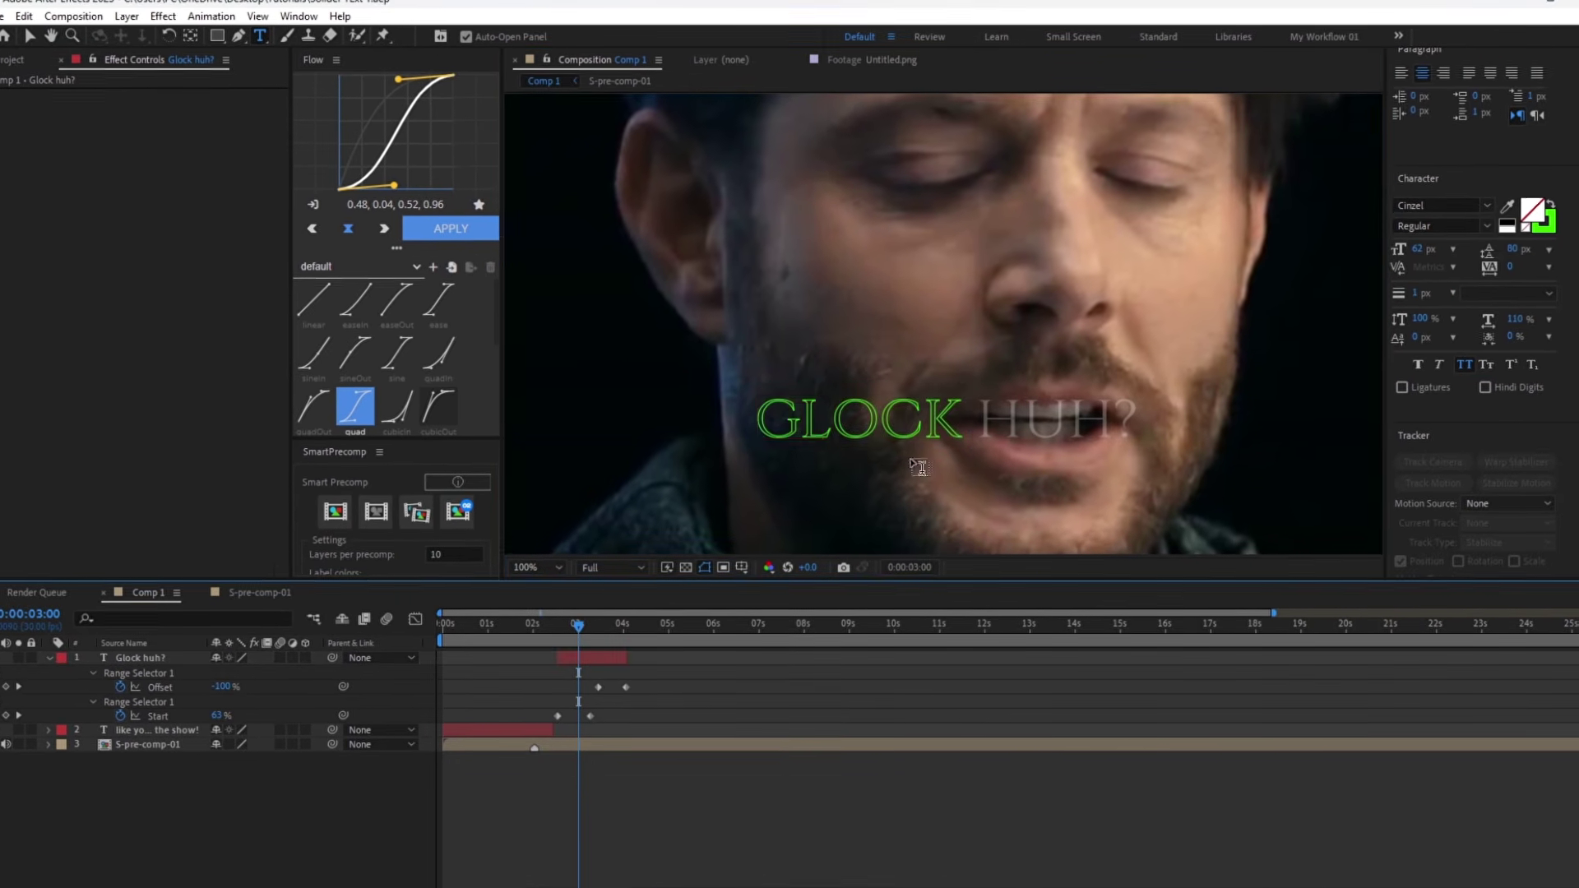
pyautogui.scroll(-2, 1032, 449)
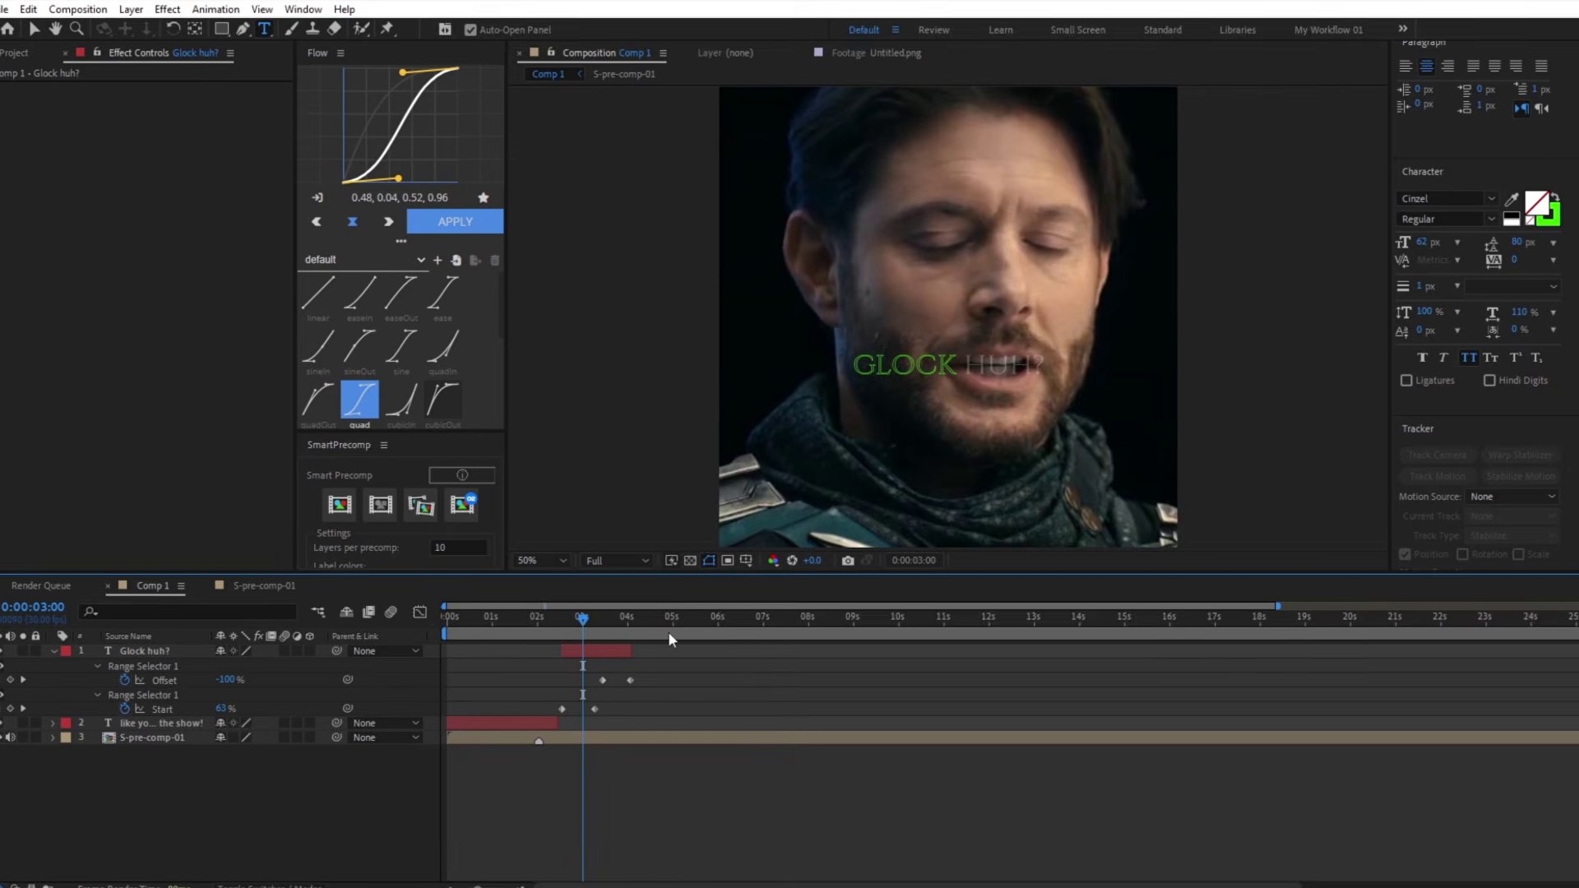
pyautogui.click(633, 562)
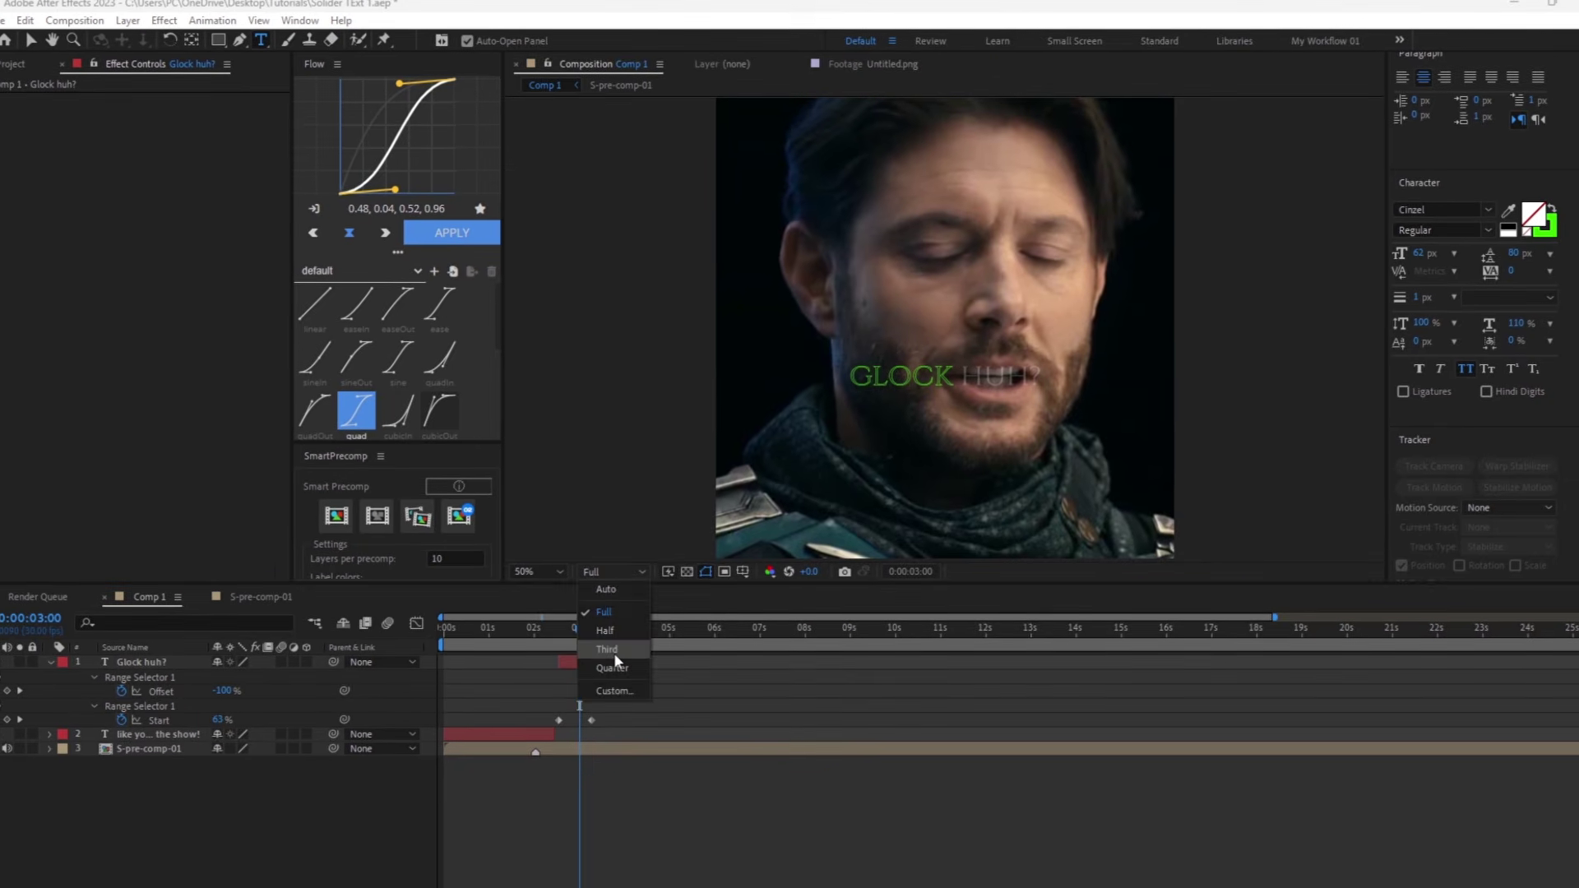
pyautogui.click(611, 646)
# Play the video to 0:00:04:14, duplicate the "like yourself on the show!" caption layer, and move the copy to start there
pyautogui.click(546, 625)
pyautogui.press(',')
pyautogui.press('space')
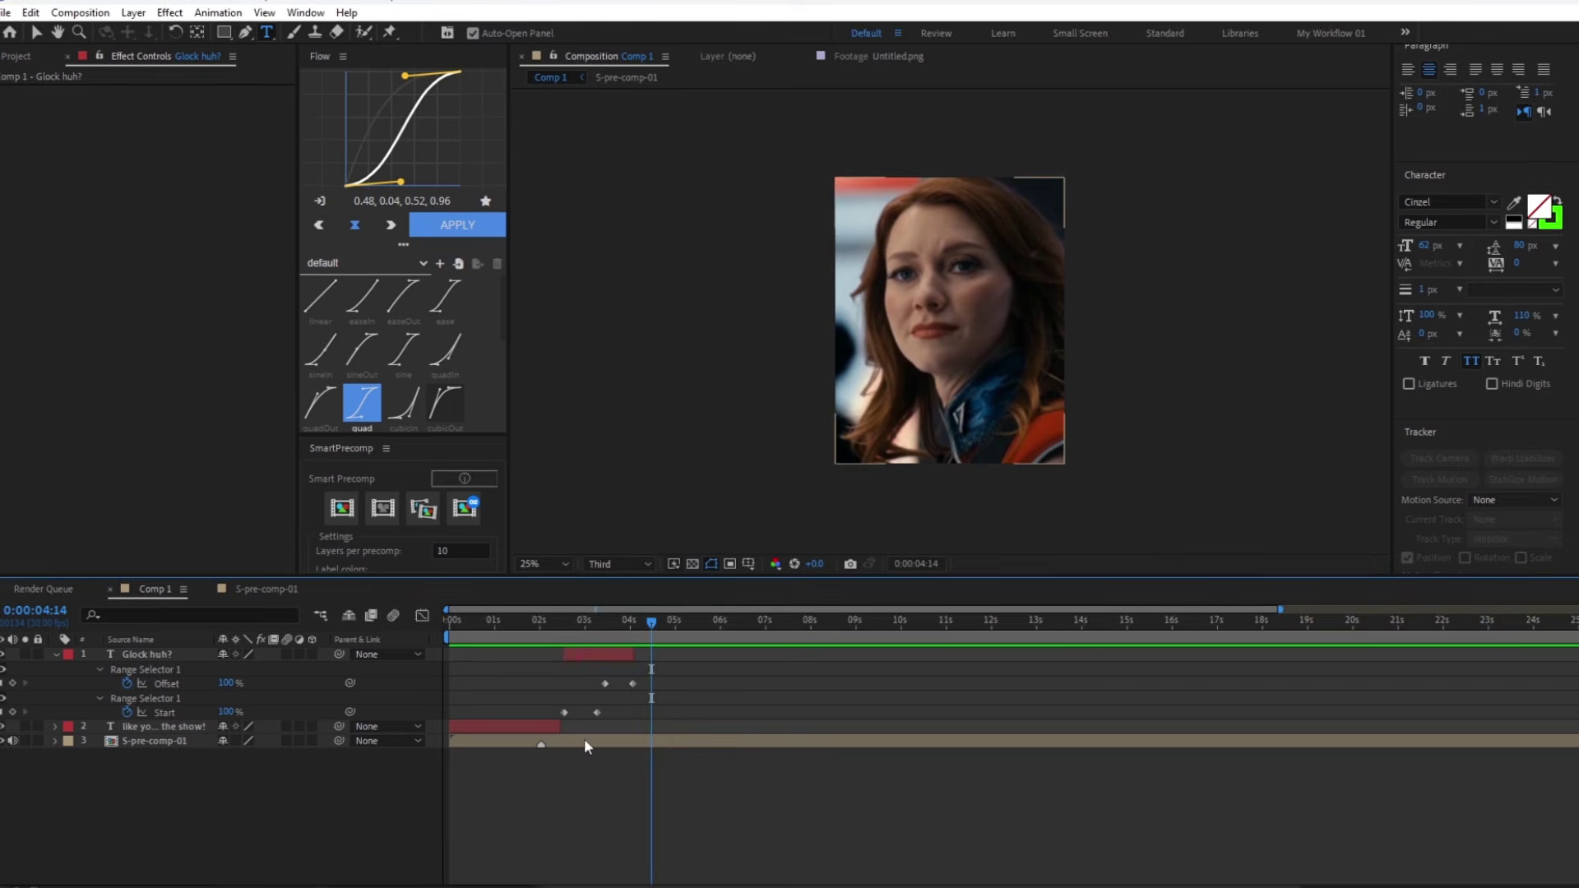
pyautogui.click(541, 727)
pyautogui.hotkey('ctrl', 'd')
pyautogui.moveTo(541, 730); pyautogui.dragTo(739, 730)
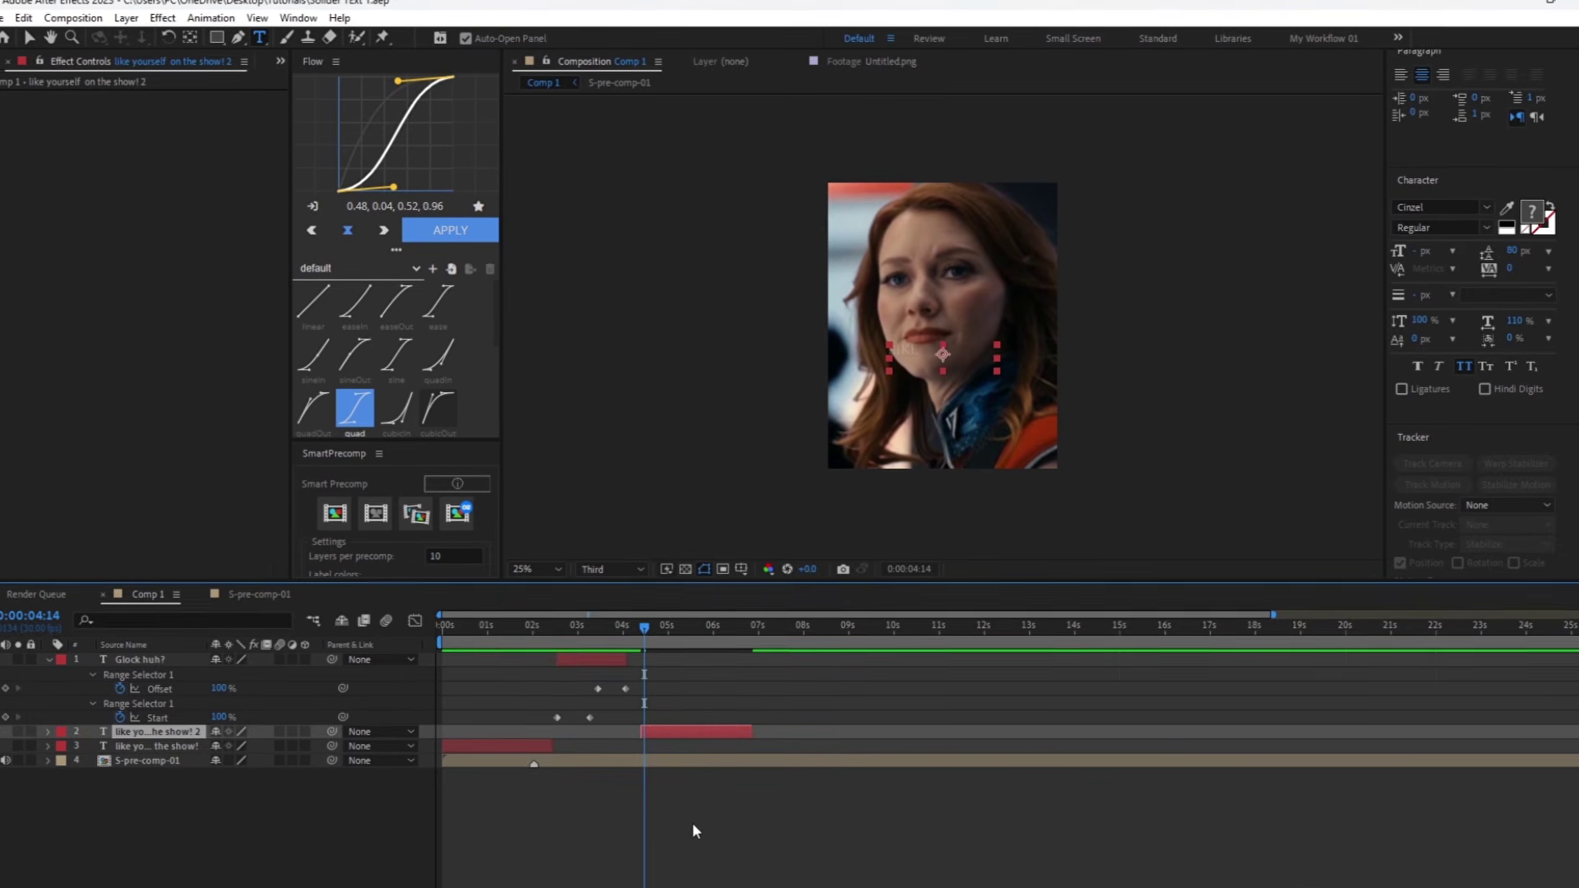
# Copy "Never saw the appeal in foreignade guns !" from the Notepad script and replace the duplicated caption's text with it
pyautogui.moveTo(693, 885)
pyautogui.click(646, 870)
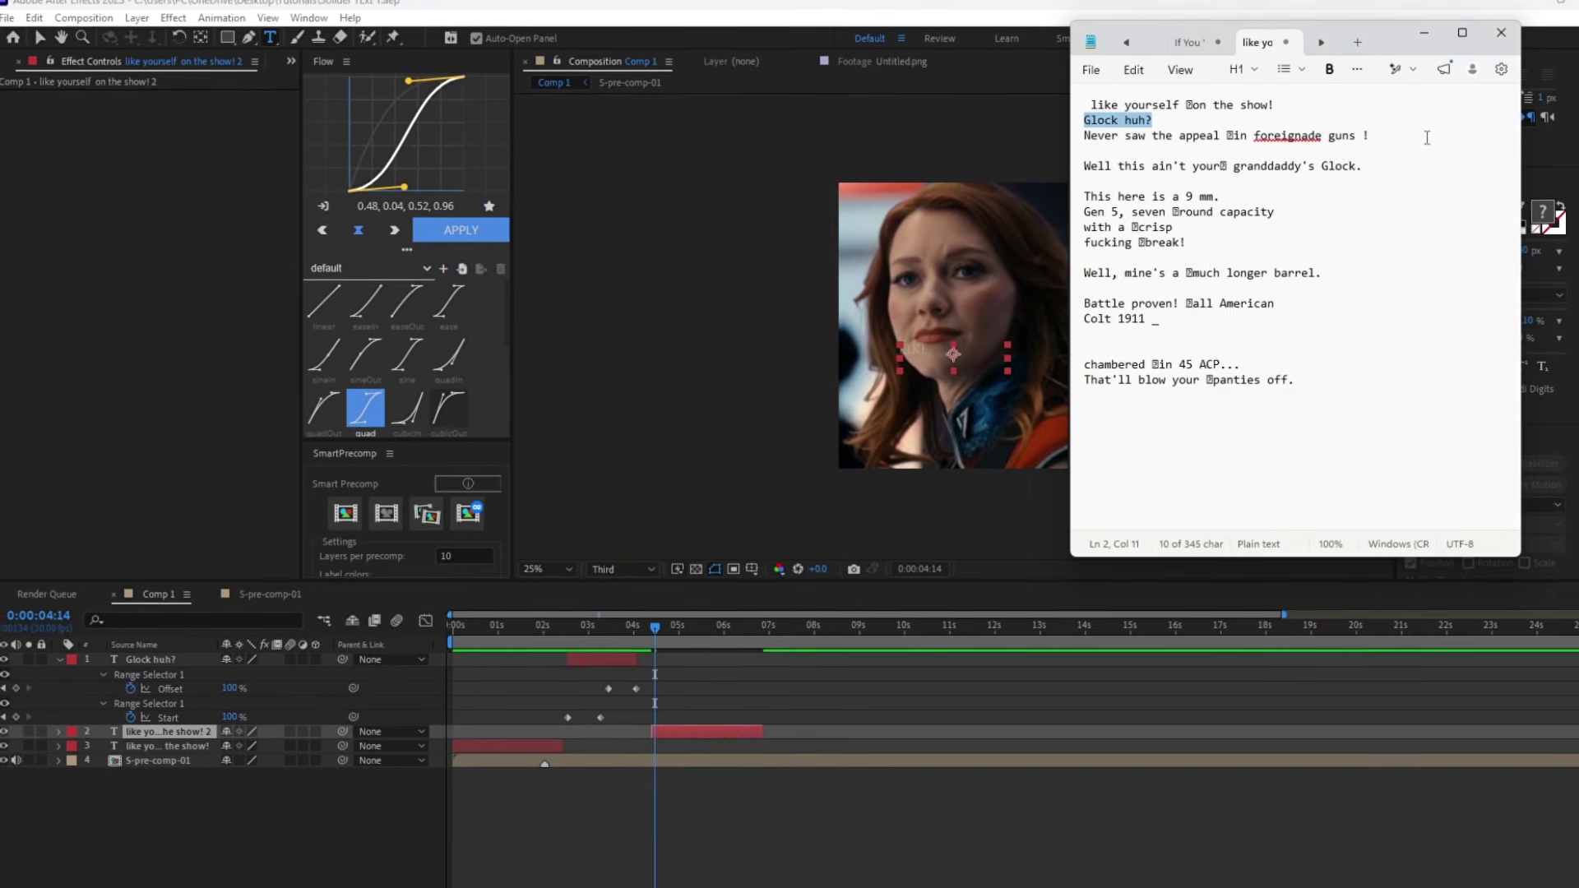
pyautogui.moveTo(1427, 138); pyautogui.dragTo(1084, 137)
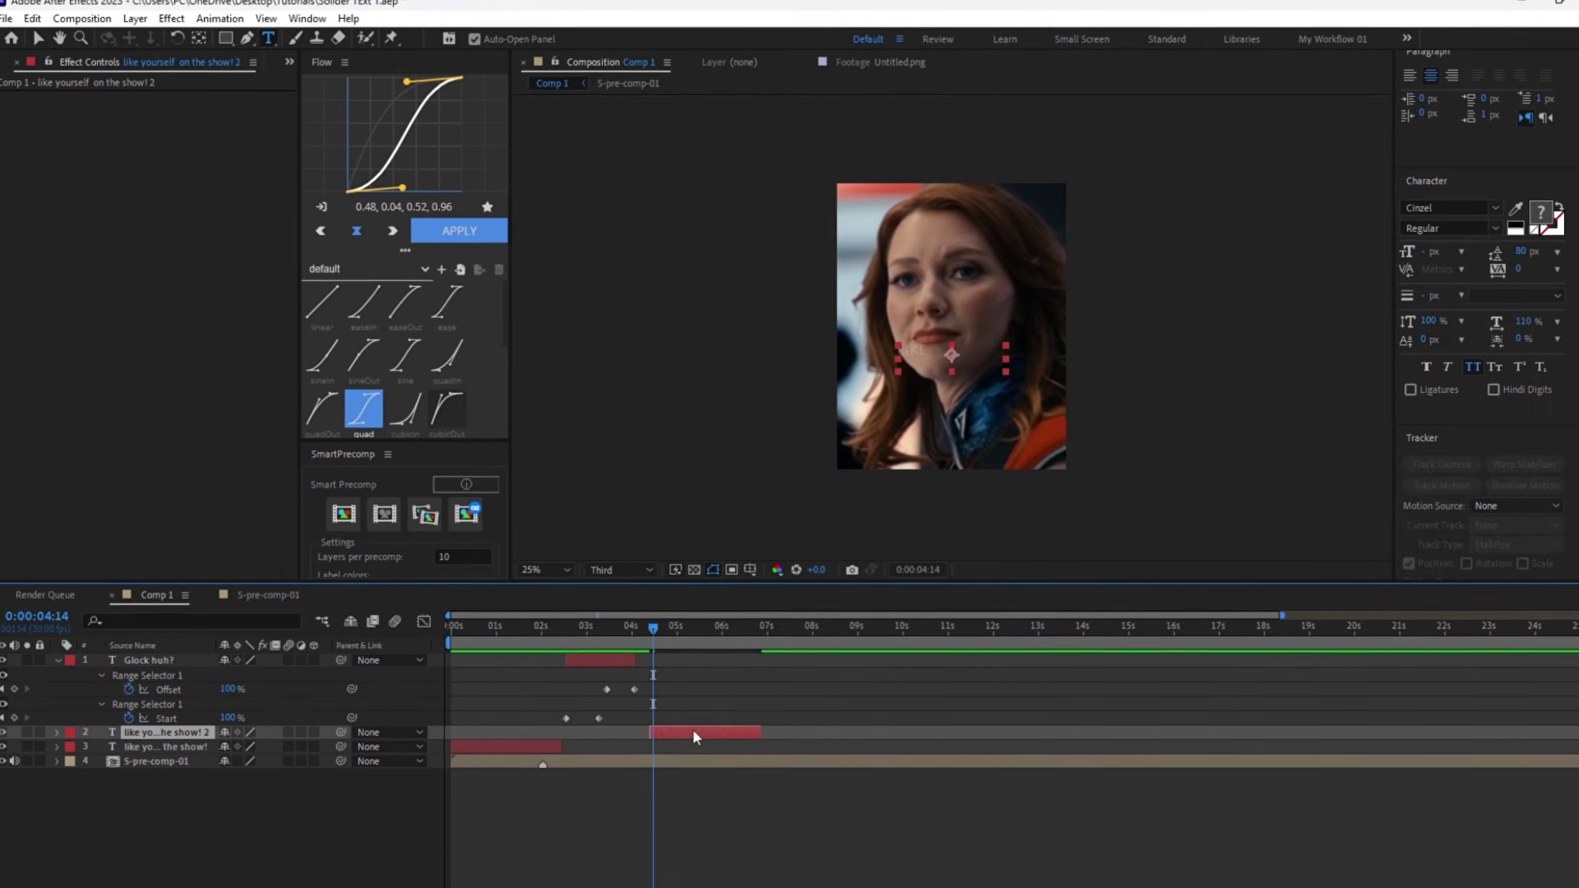
pyautogui.doubleClick(697, 729)
pyautogui.write('Never saw the appeal  in foreignade guns !')
# Retime the "Never saw the appeal" caption to the dialogue by extending its layer end and shifting the Offset and last Start keyframes later
pyautogui.click(644, 620)
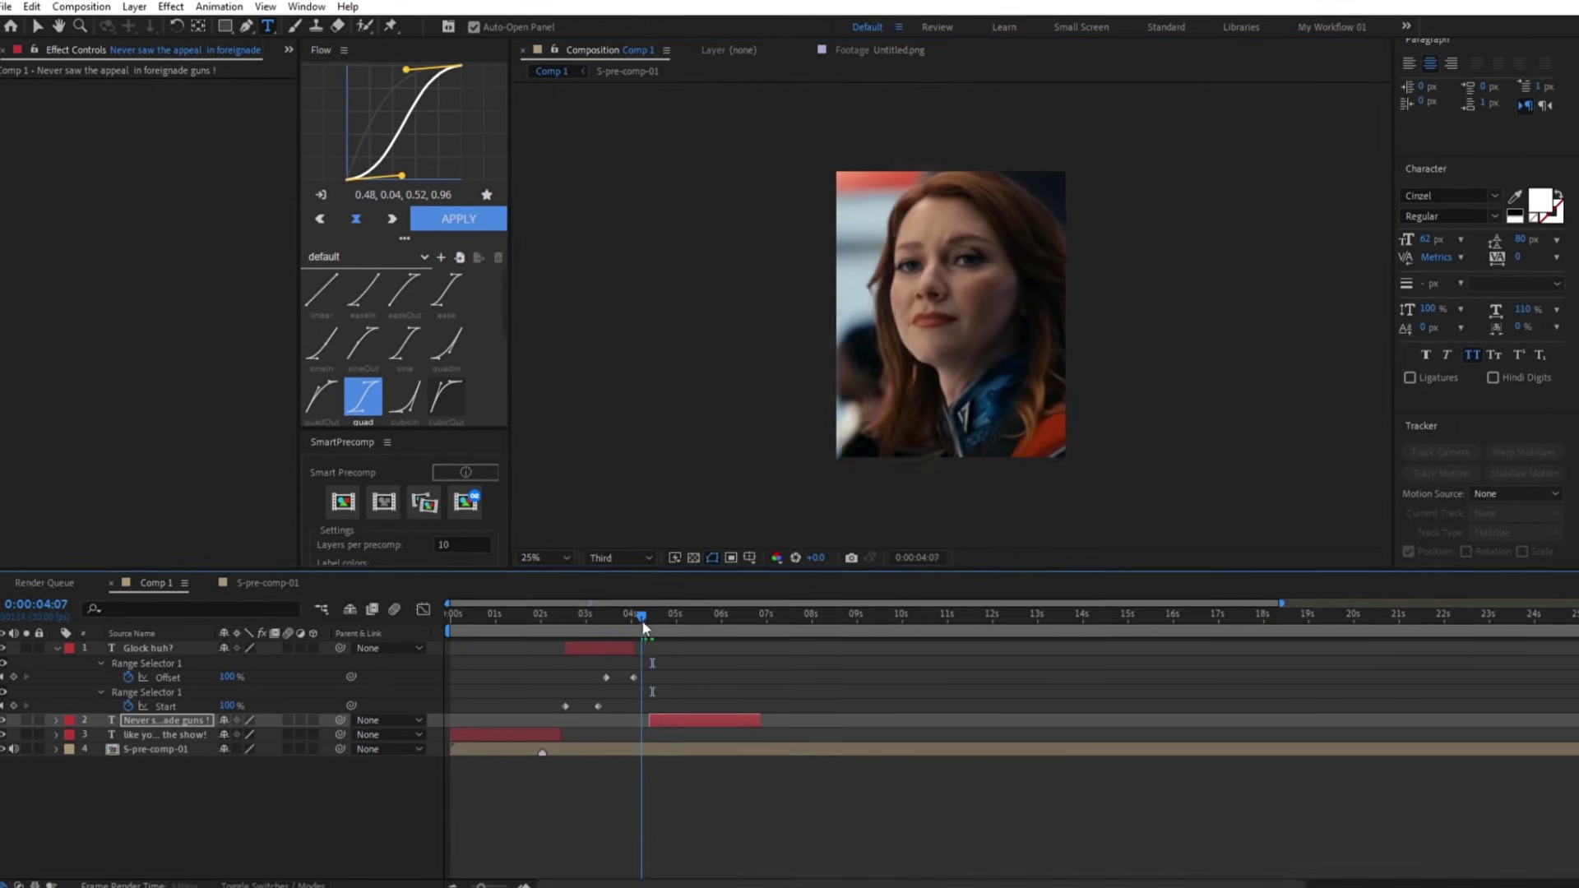
pyautogui.press('space')
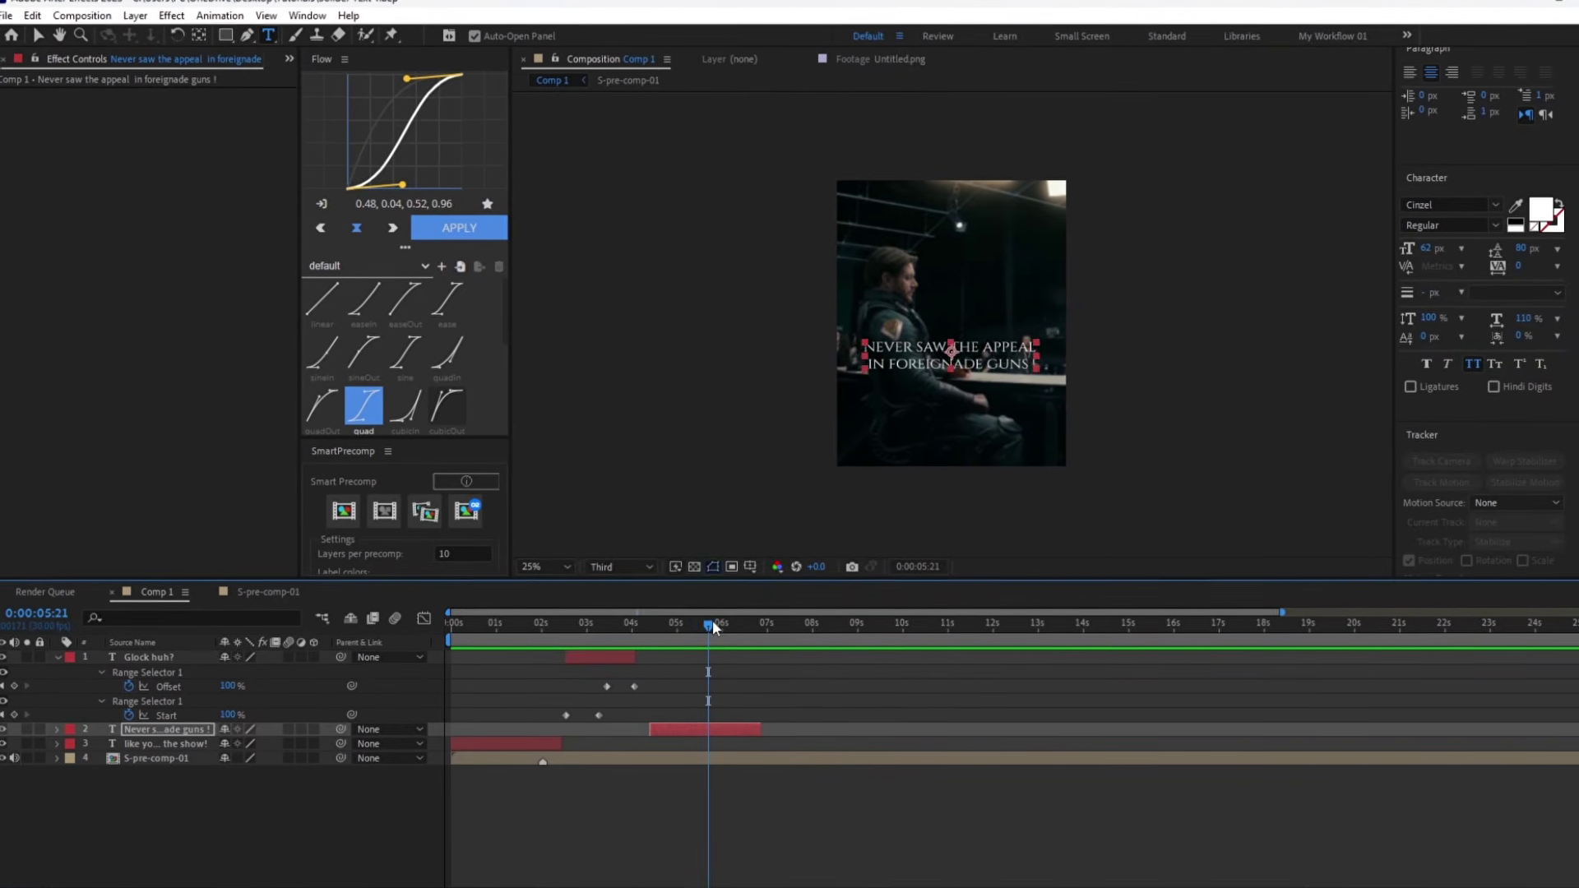
pyautogui.moveTo(716, 628); pyautogui.dragTo(707, 629)
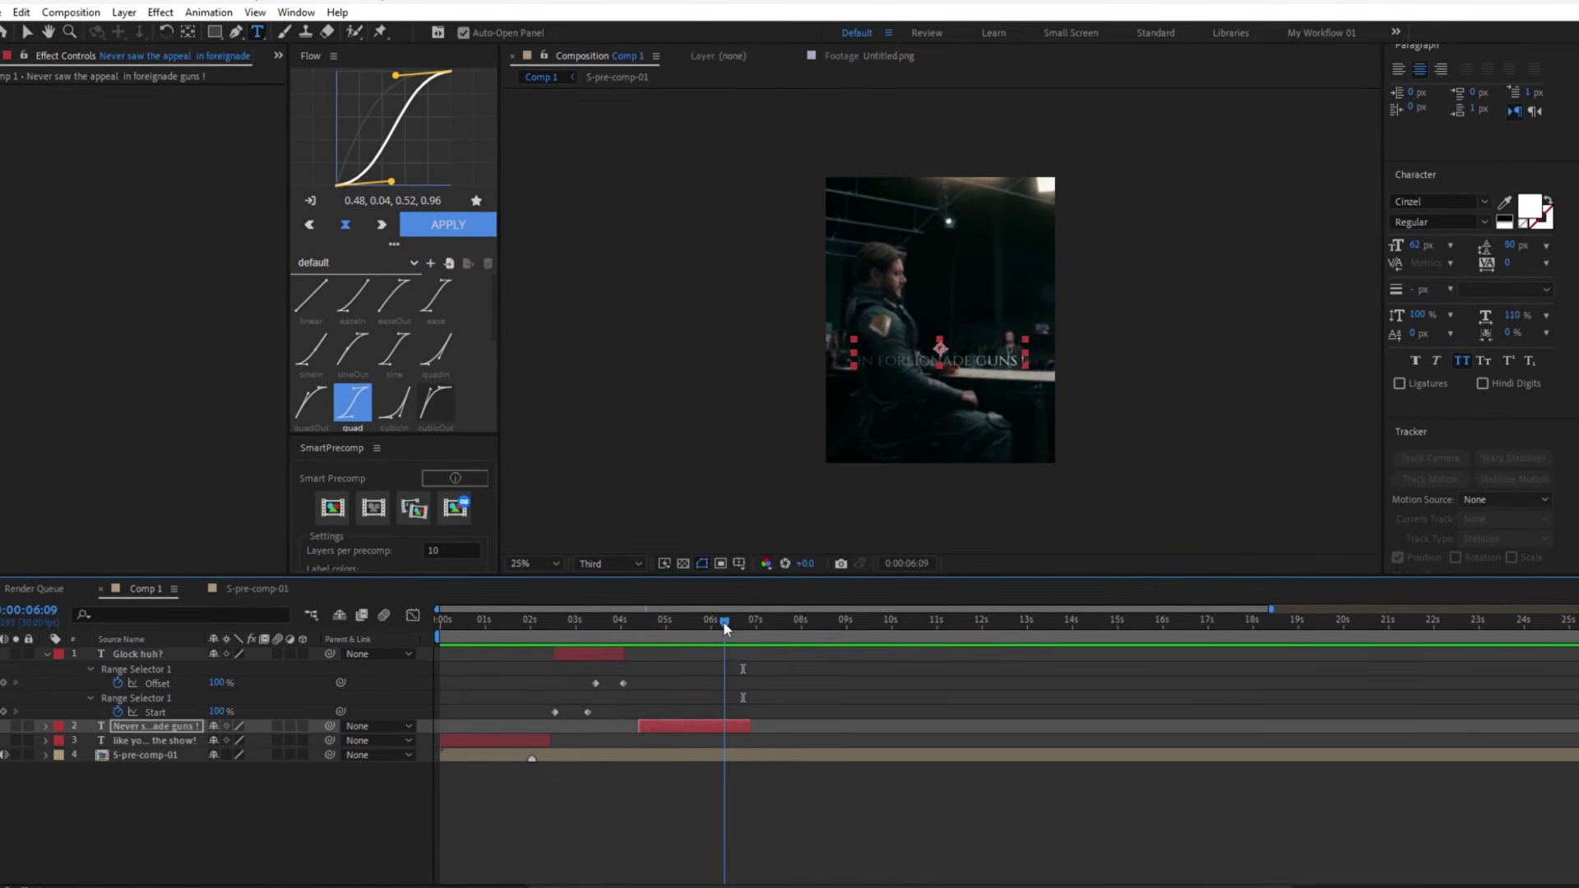
pyautogui.moveTo(738, 630); pyautogui.dragTo(734, 633)
pyautogui.press('u')
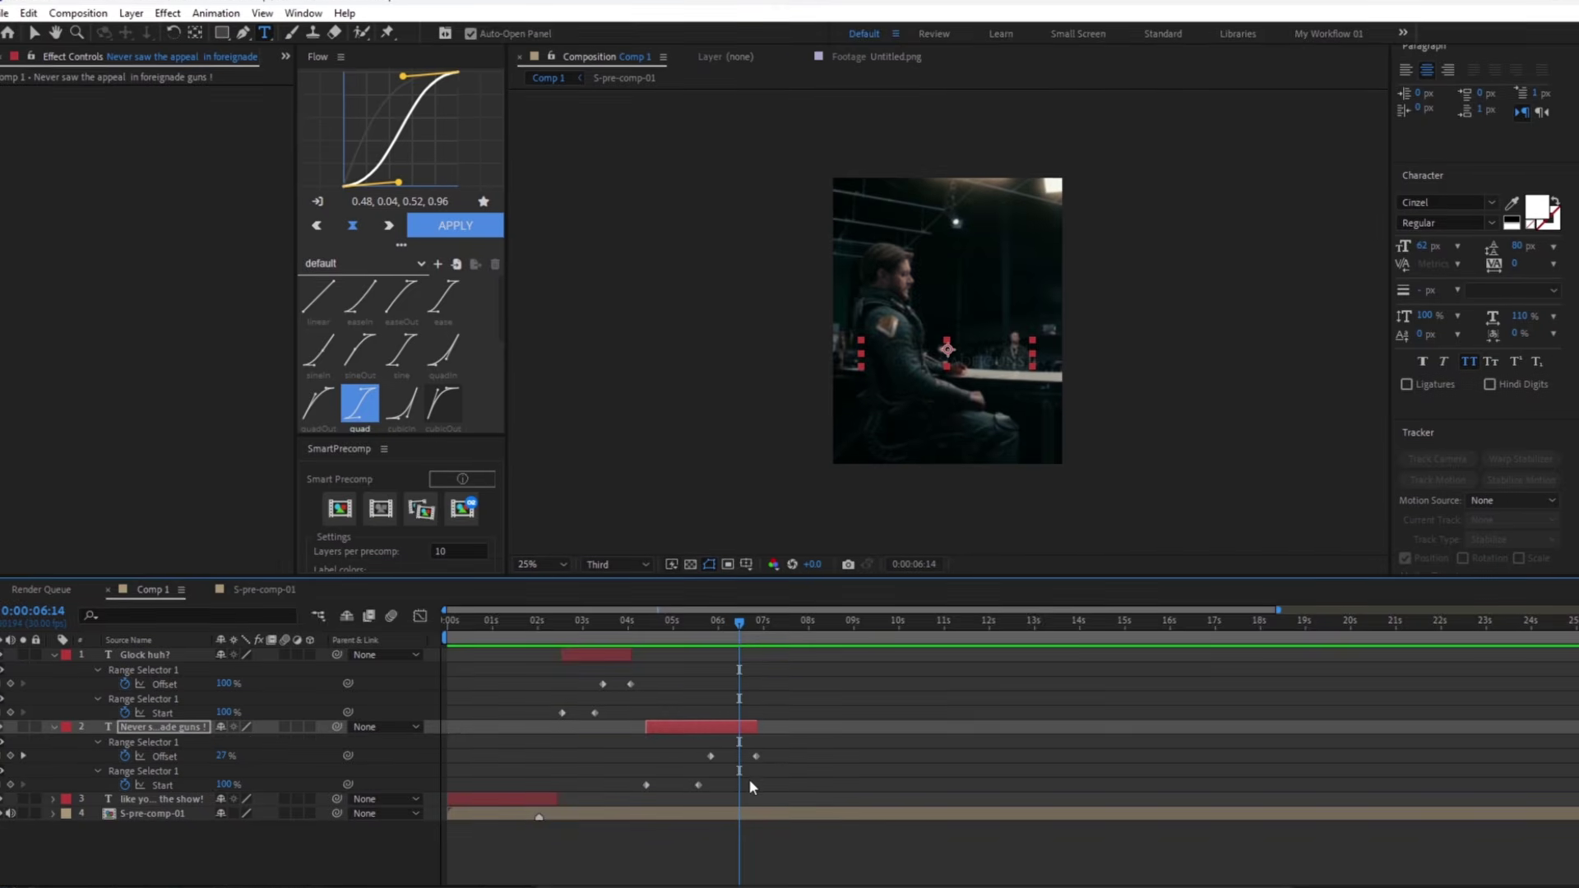
pyautogui.moveTo(780, 746); pyautogui.dragTo(728, 768)
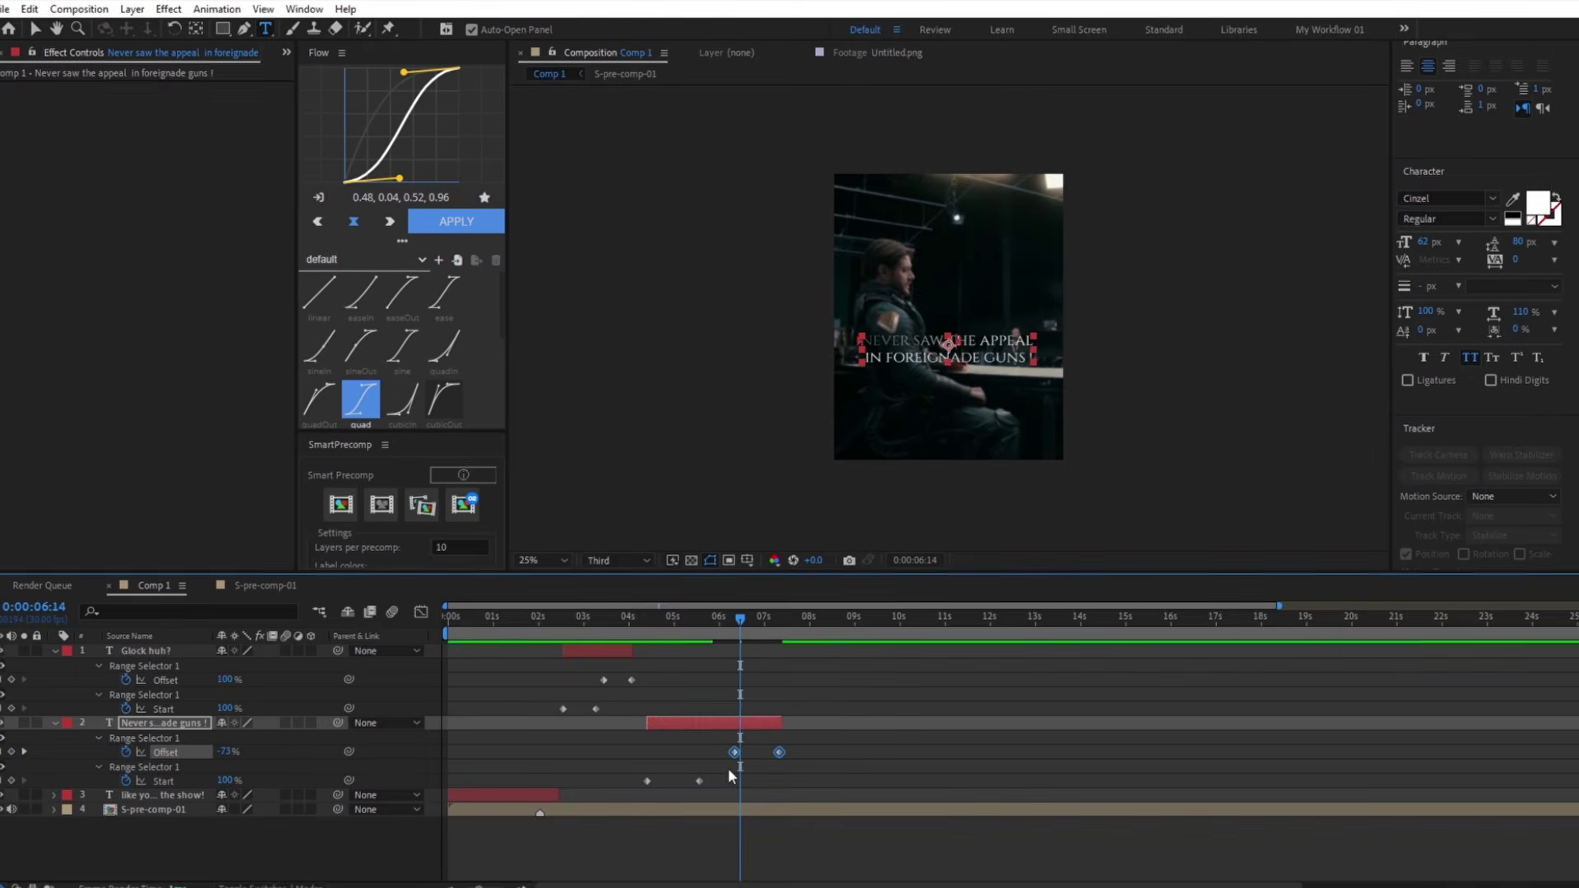
pyautogui.click(638, 631)
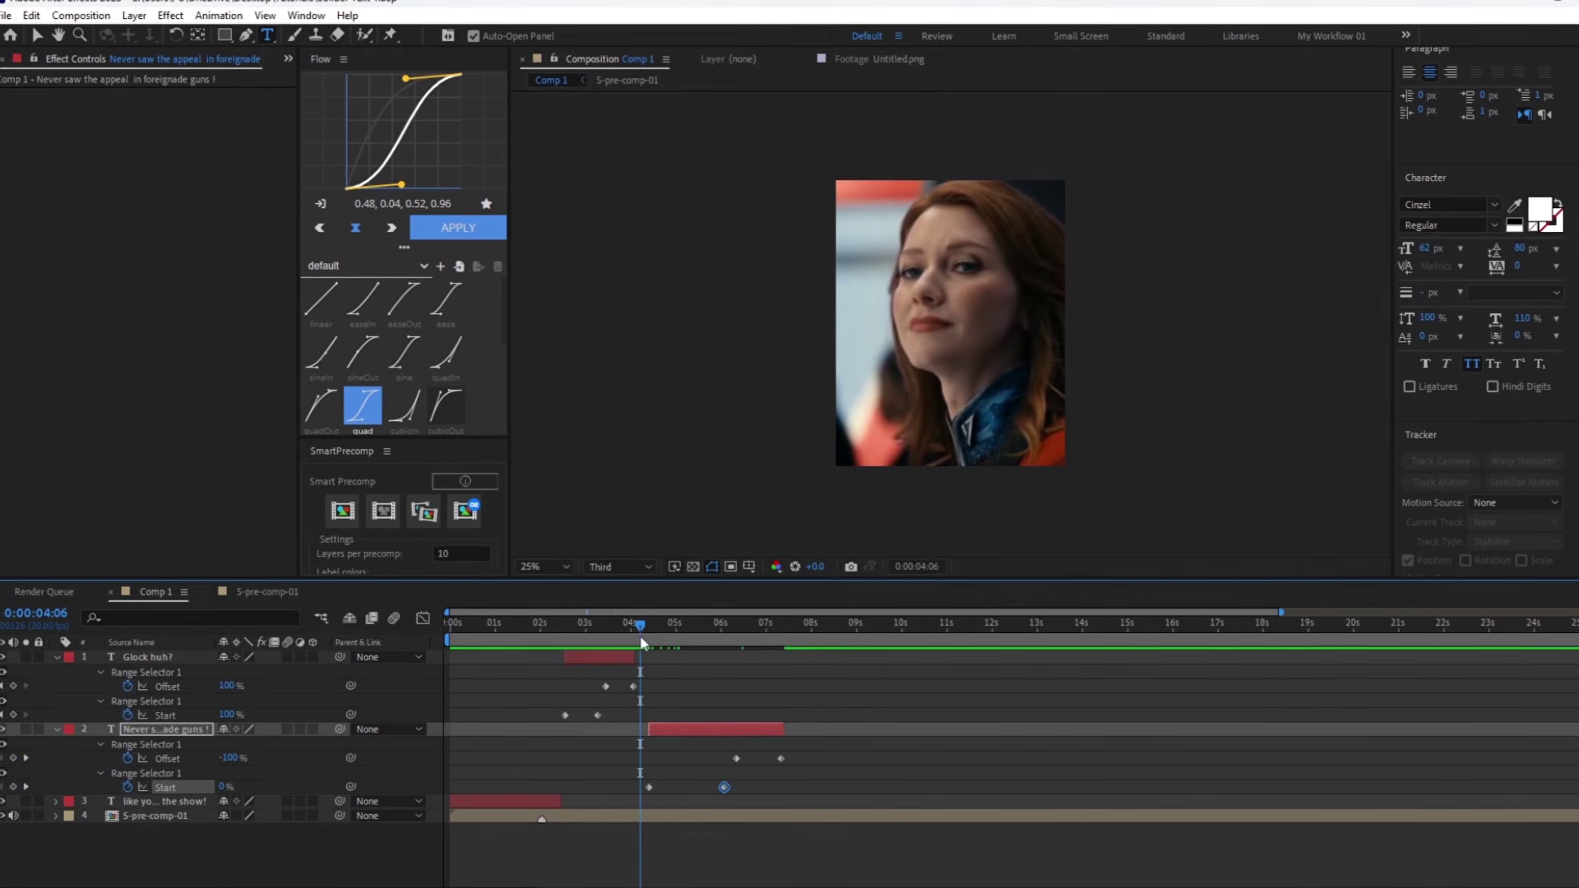
pyautogui.press('space')
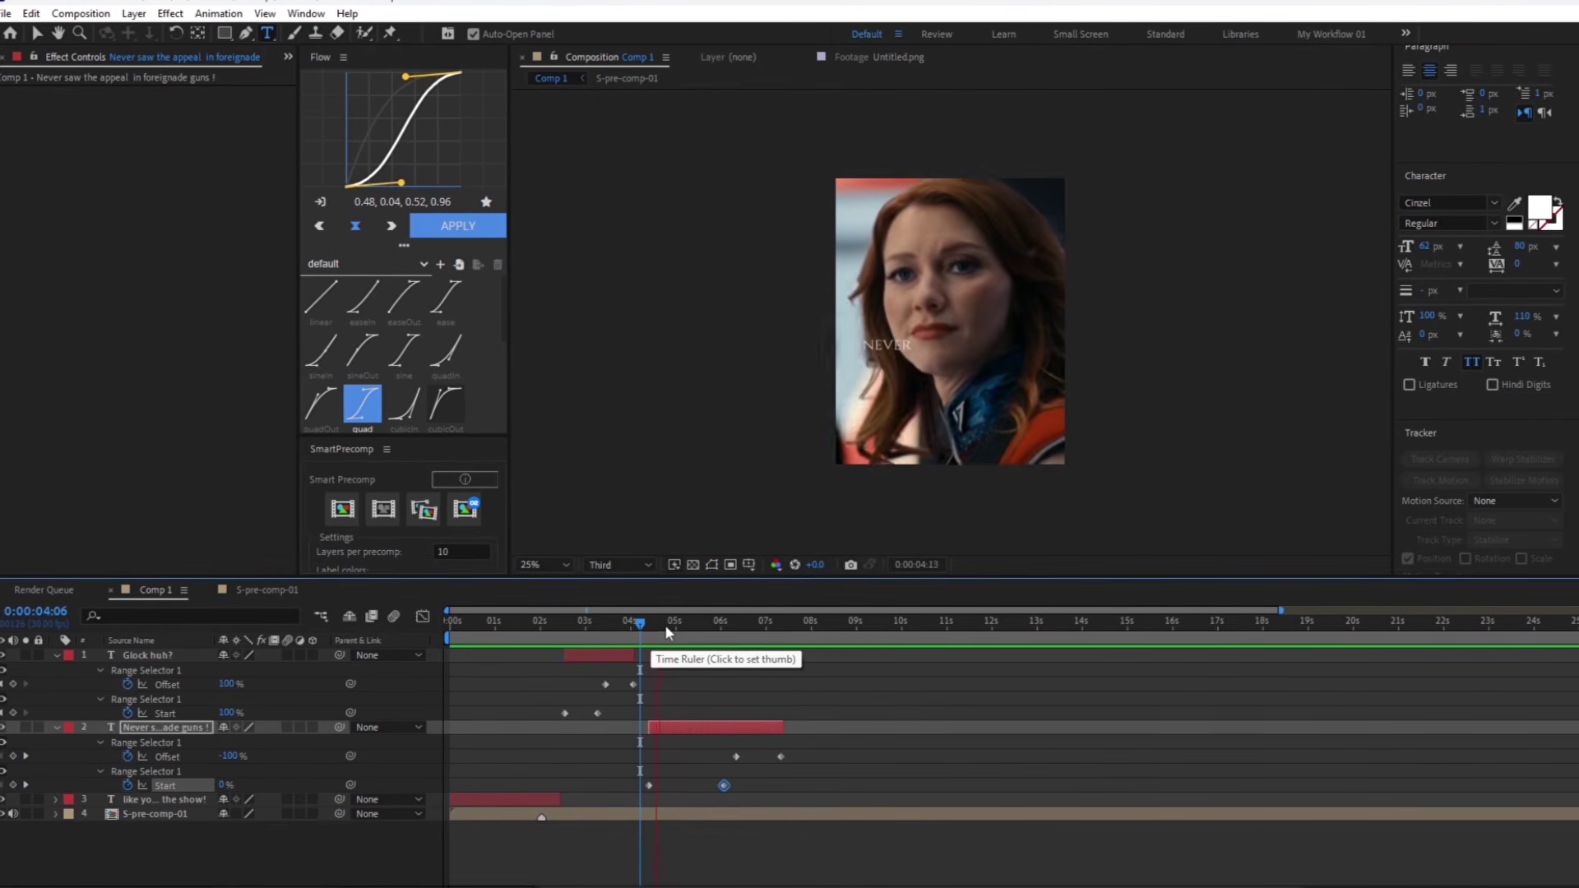
pyautogui.press('space')
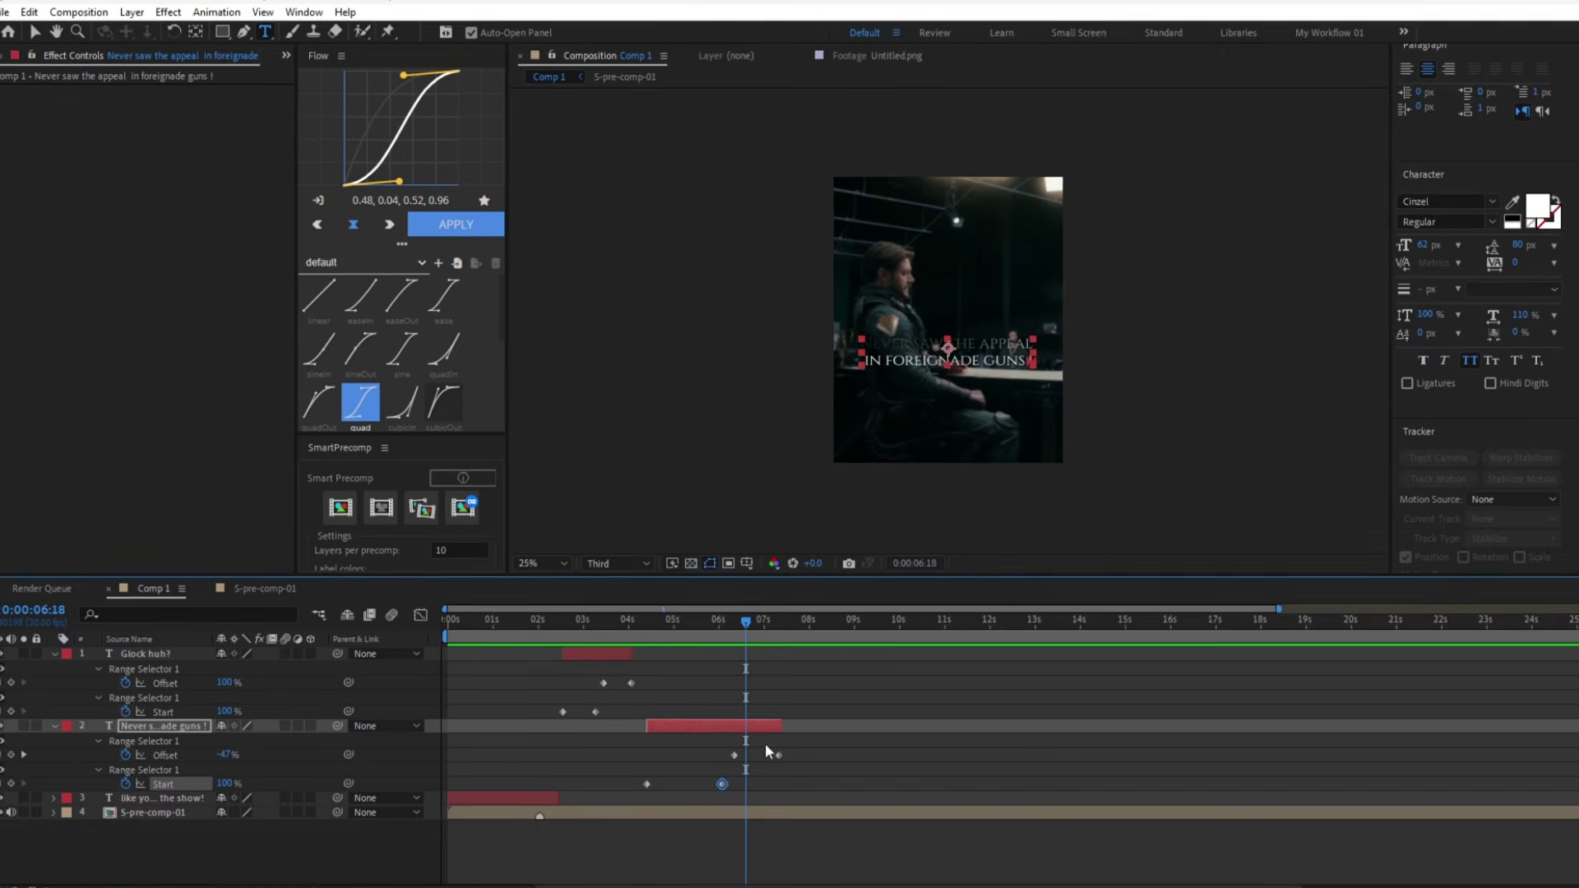
# Change the fill color of only the word "guns !" in the third caption to bright red
pyautogui.moveTo(983, 360); pyautogui.dragTo(1033, 360)
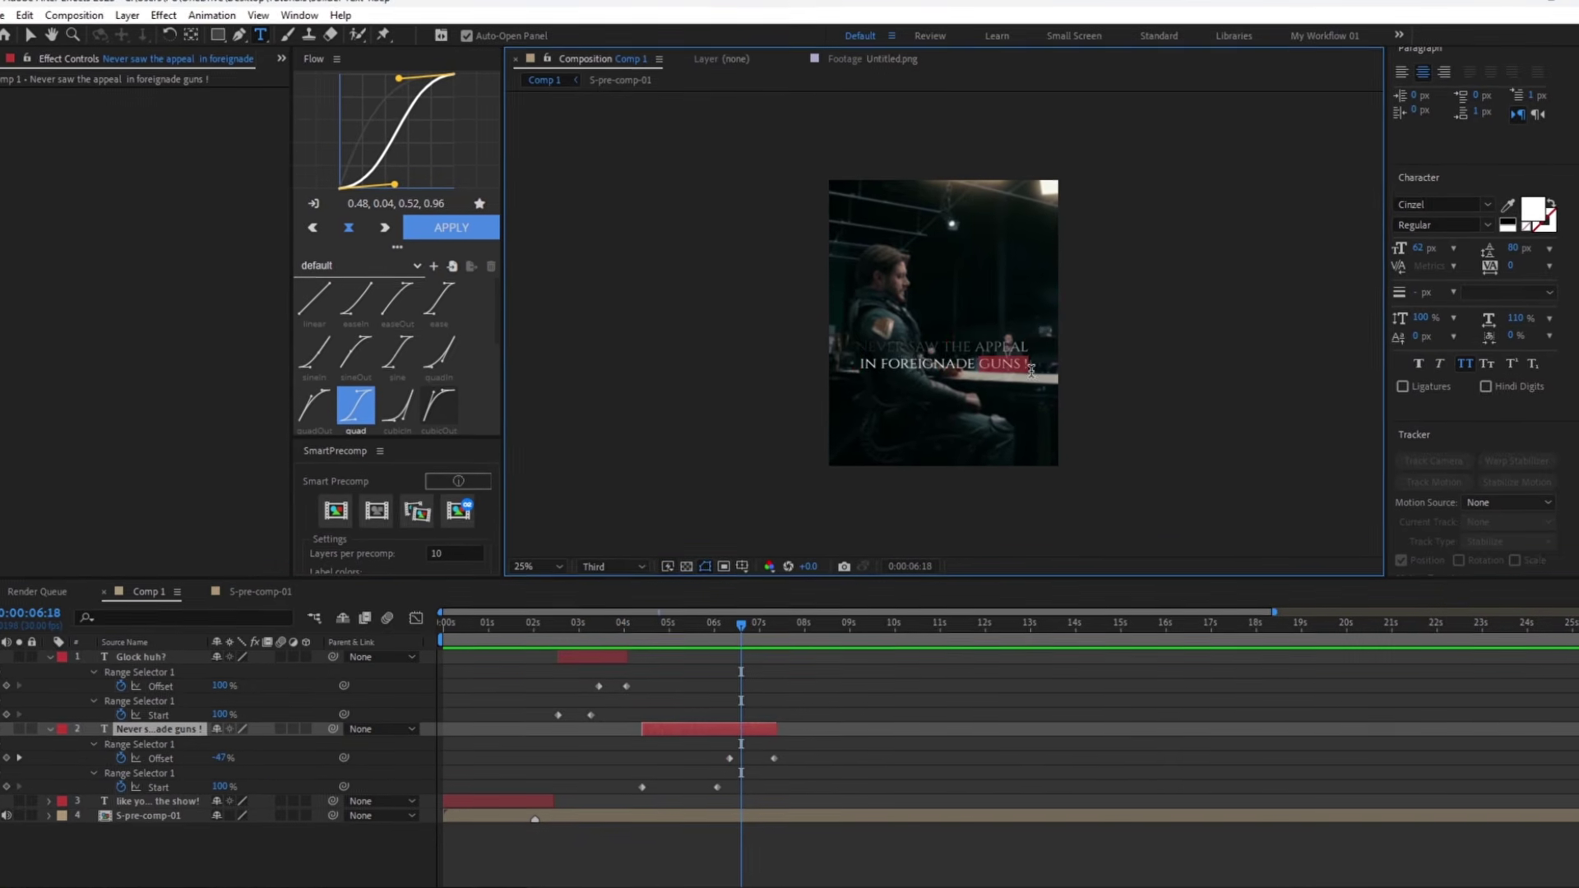
pyautogui.click(1554, 233)
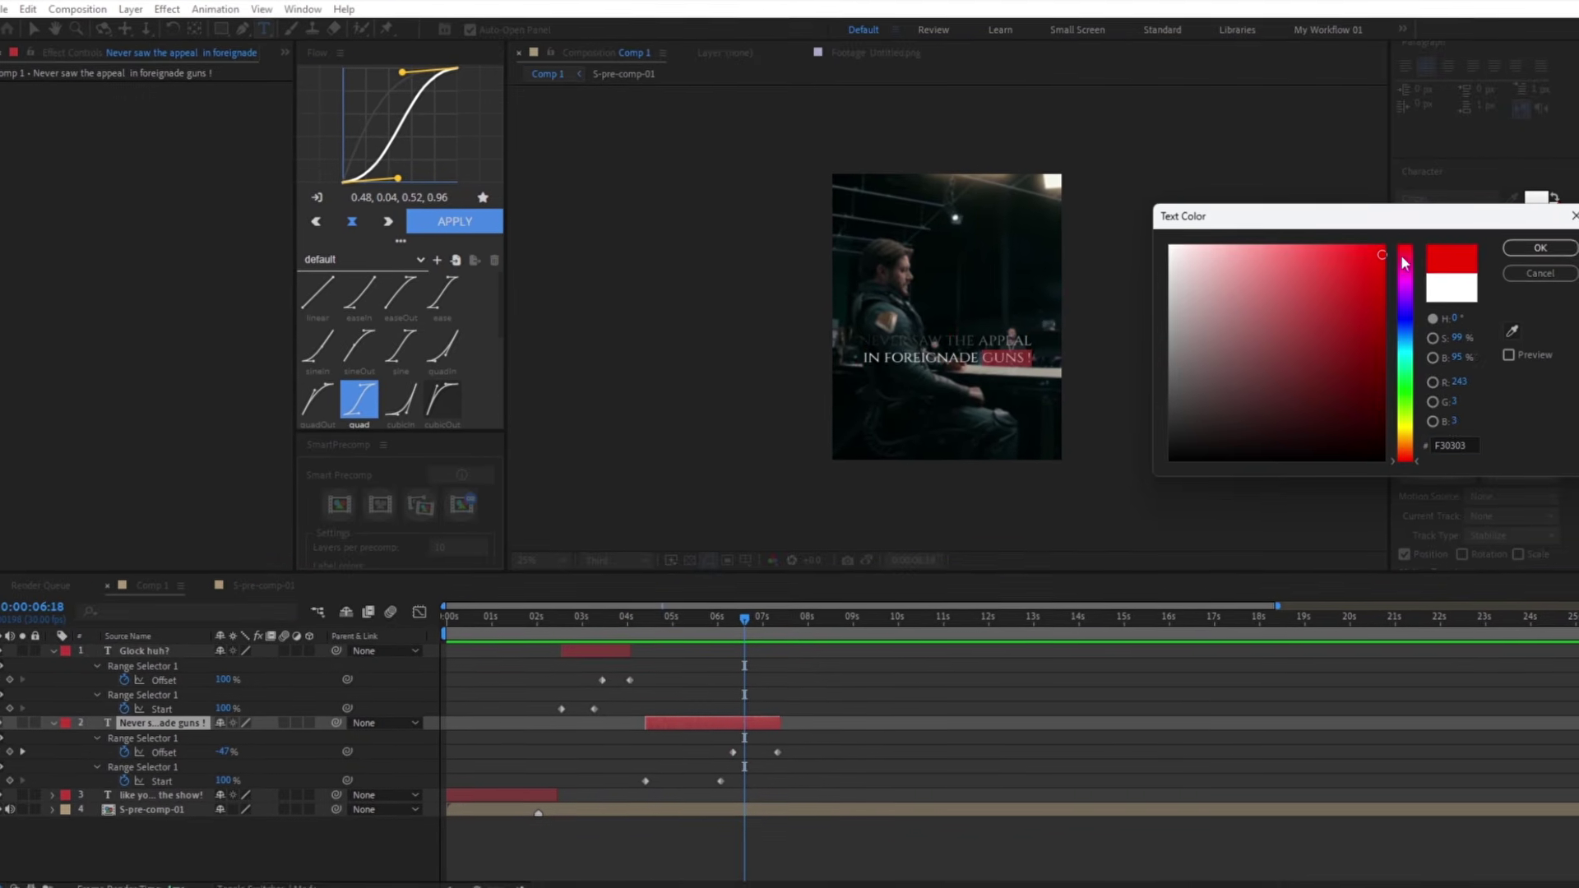
pyautogui.click(1540, 248)
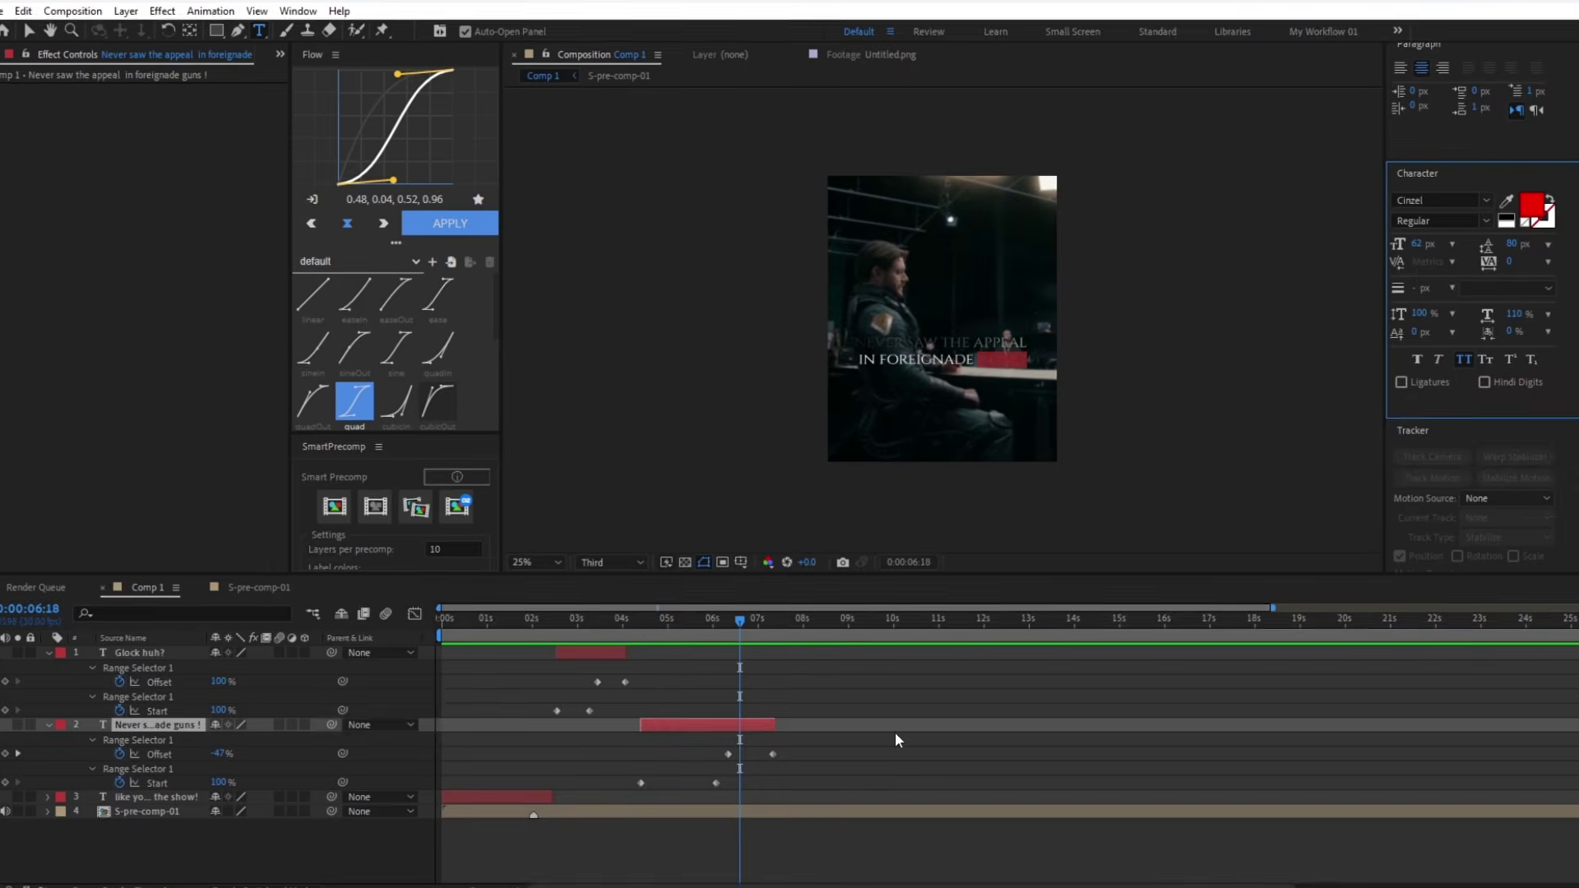
# Play on to 0:00:08:26, duplicate the "Never saw the appeal" caption layer, and move the copy to start just before that time
pyautogui.moveTo(658, 619); pyautogui.dragTo(785, 615)
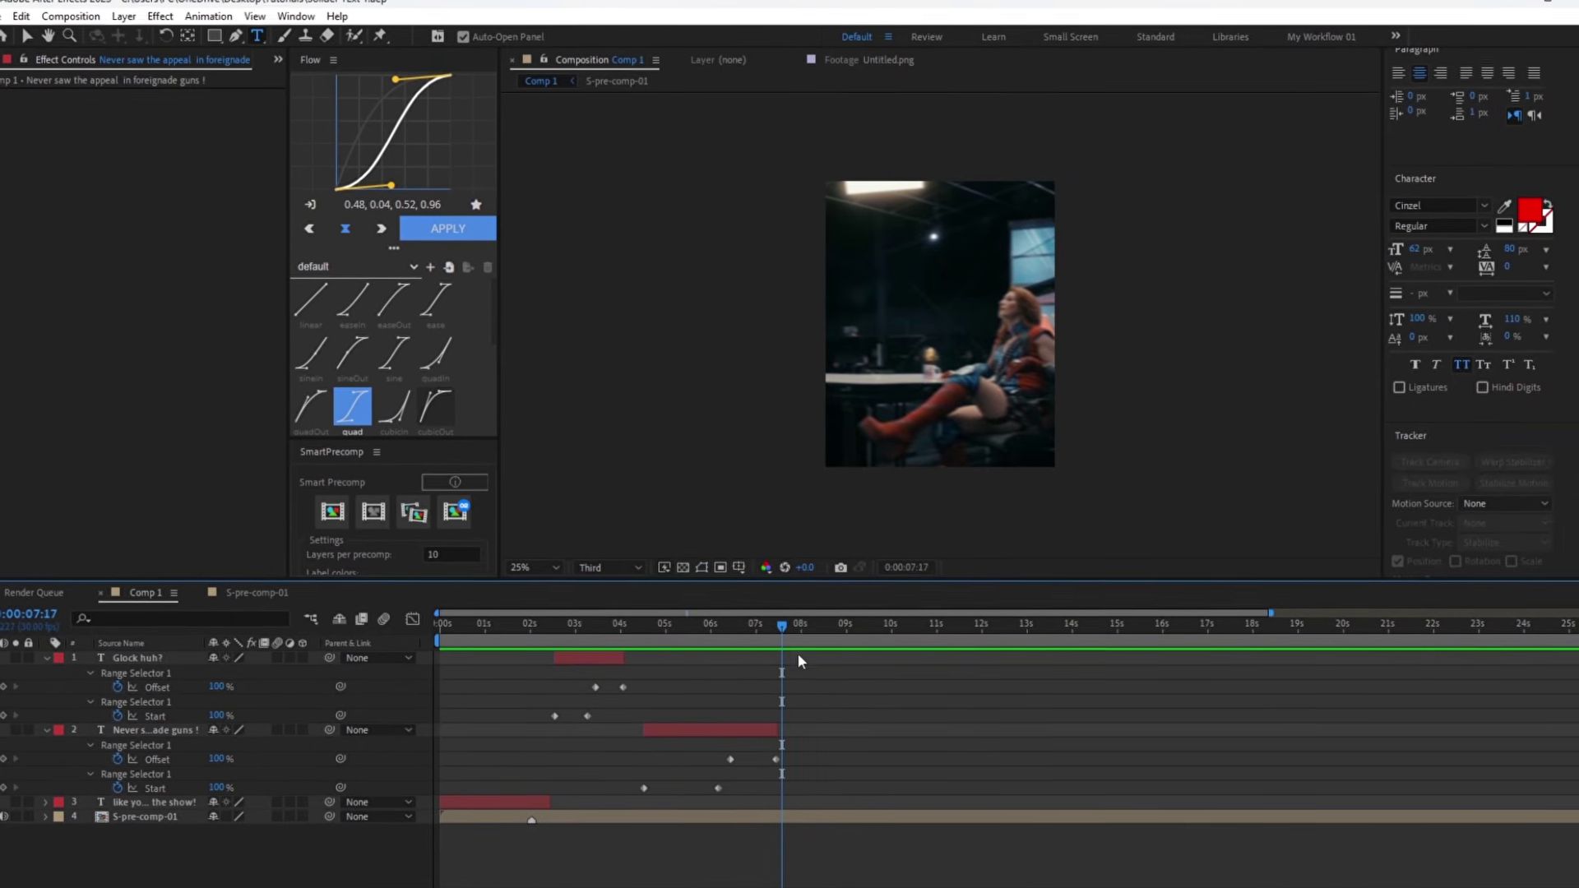
pyautogui.press('space')
pyautogui.press('space')
pyautogui.click(726, 731)
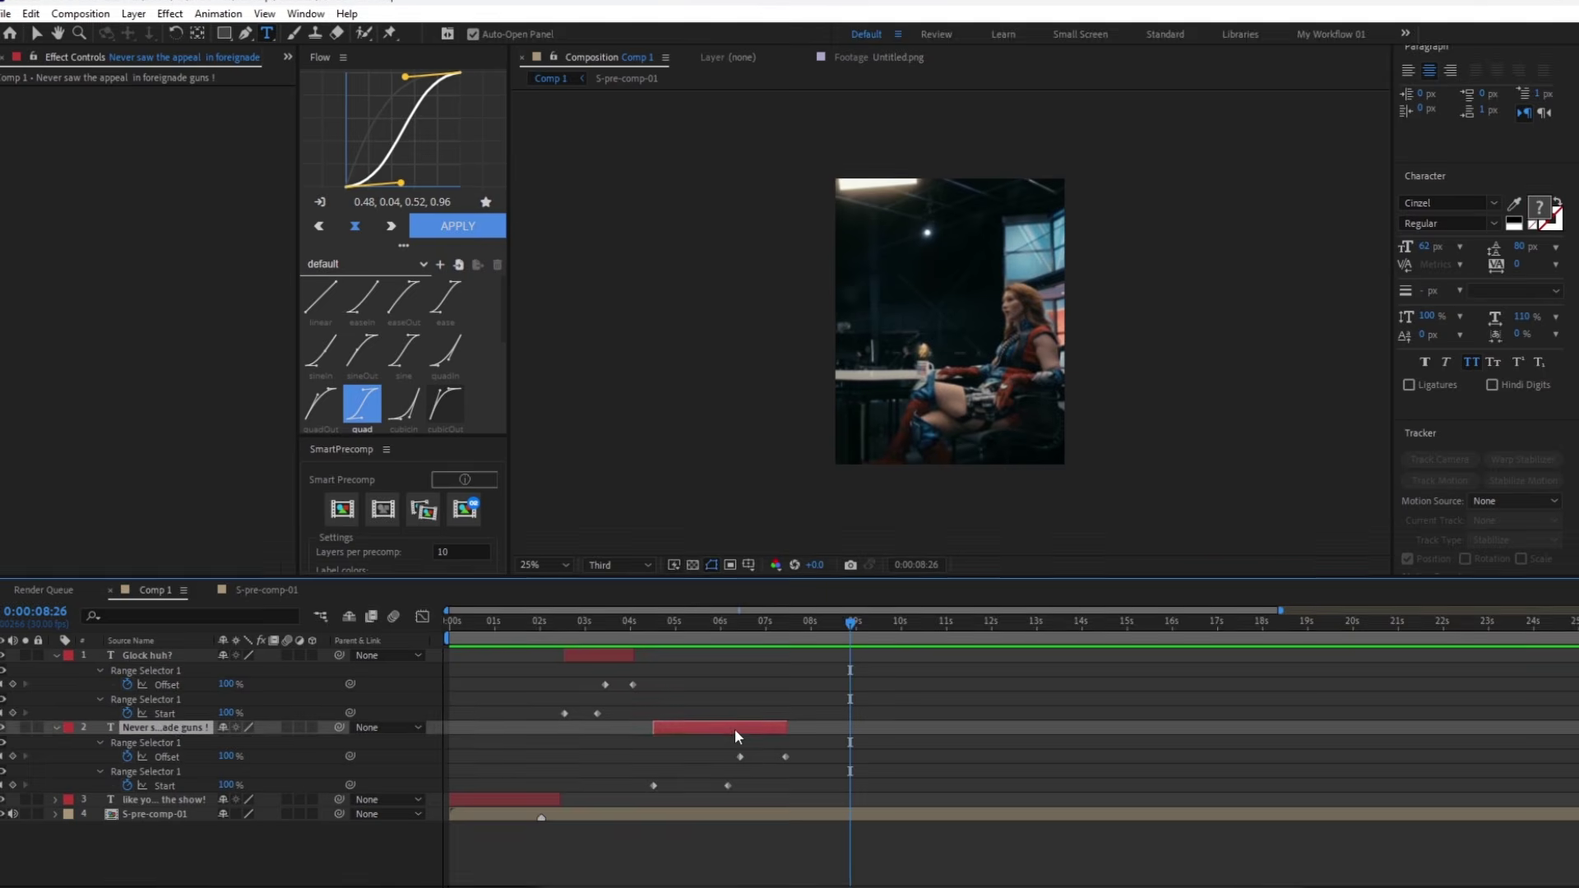
pyautogui.hotkey('ctrl', 'd')
pyautogui.moveTo(728, 727); pyautogui.dragTo(922, 727)
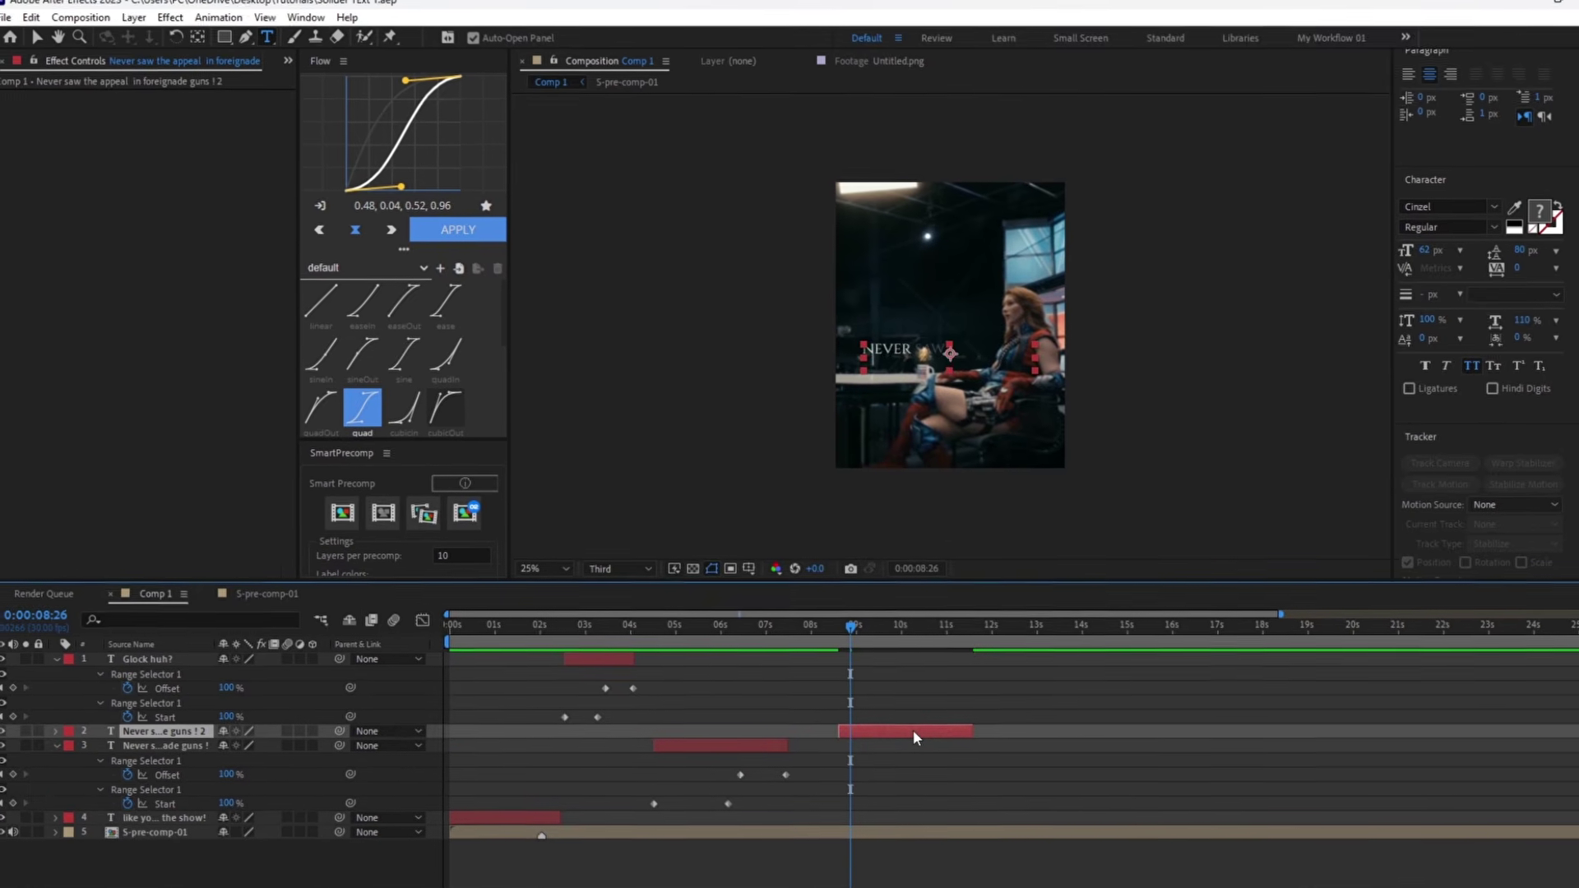
# Replace the copy's text with "Well this ain't your granddaddy's Glock." and change its font to Chinese Rocks
pyautogui.doubleClick(913, 732)
pyautogui.write("Well this ain't your granddaddy's Glock.")
pyautogui.click(1450, 206)
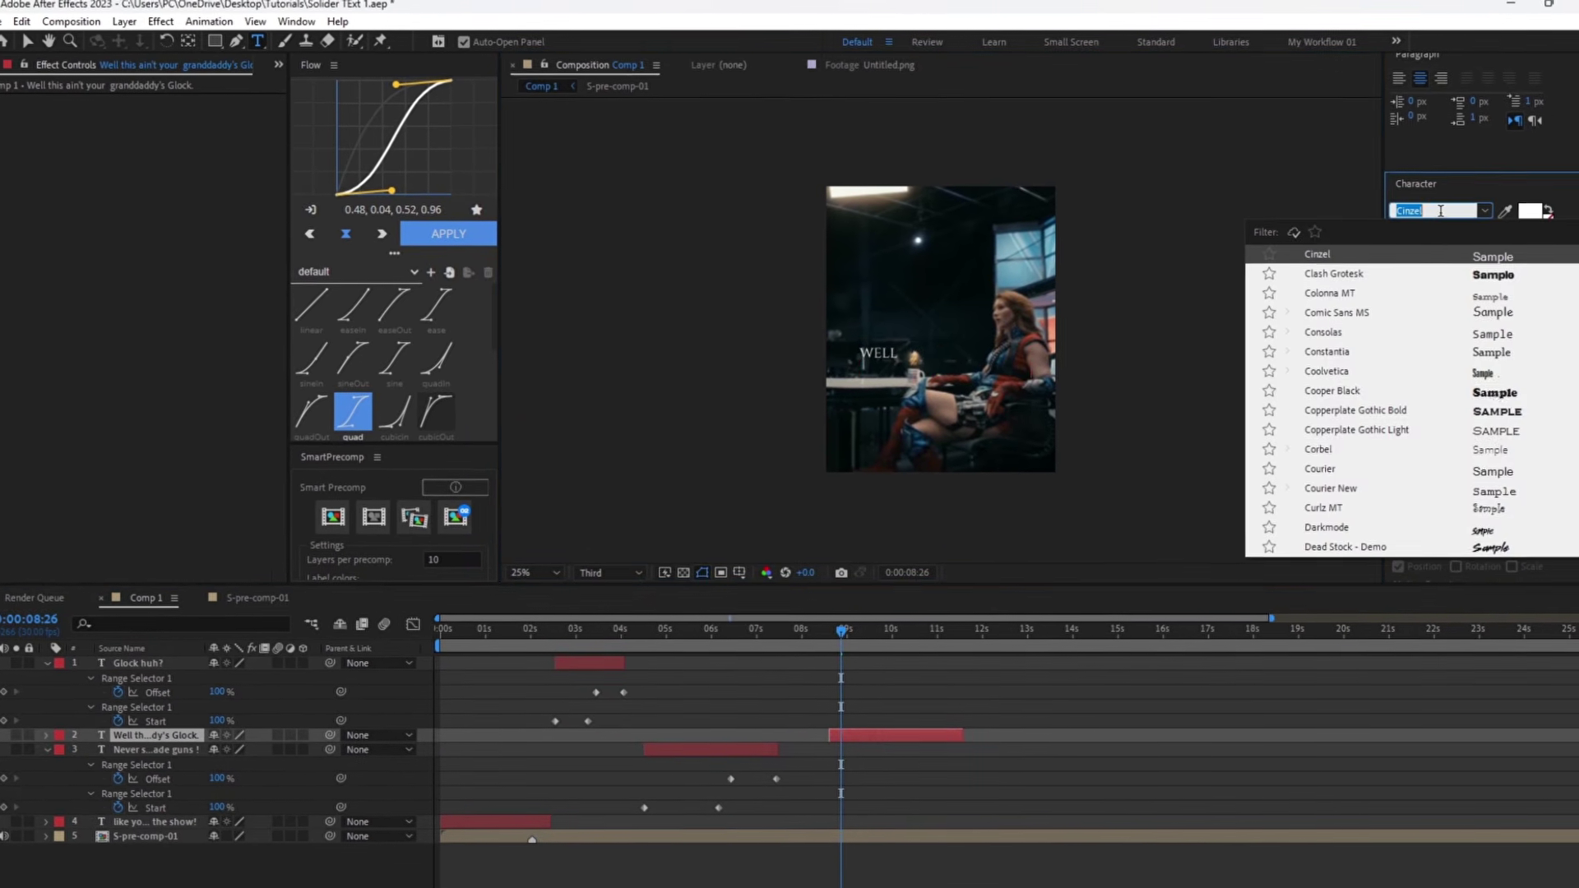
pyautogui.scroll(-3, 1491, 403)
pyautogui.scroll(6, 1492, 416)
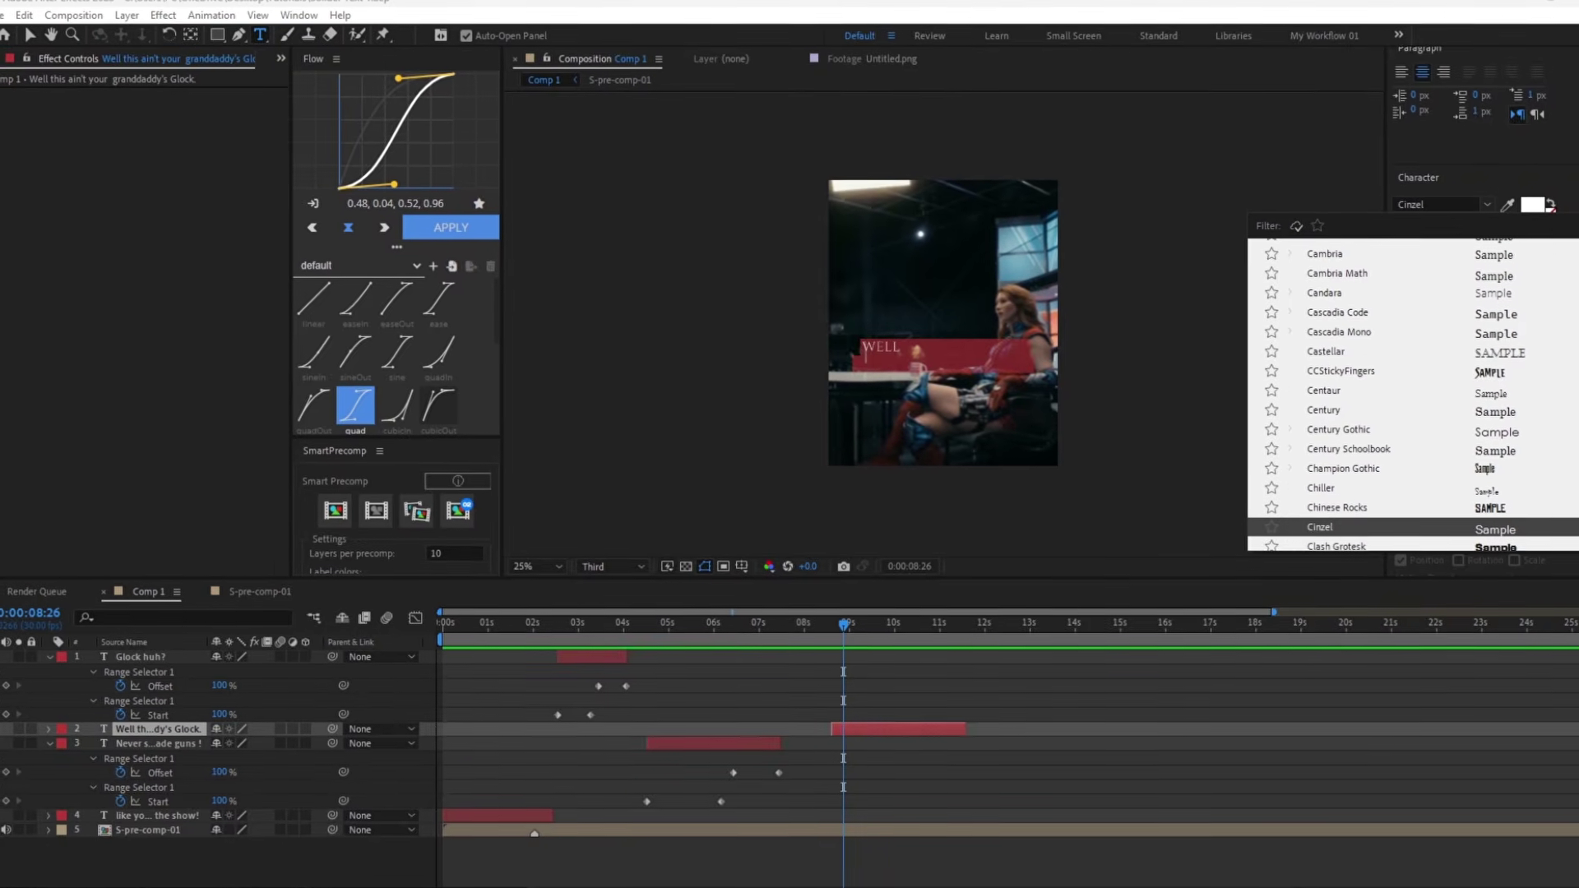
pyautogui.click(1337, 507)
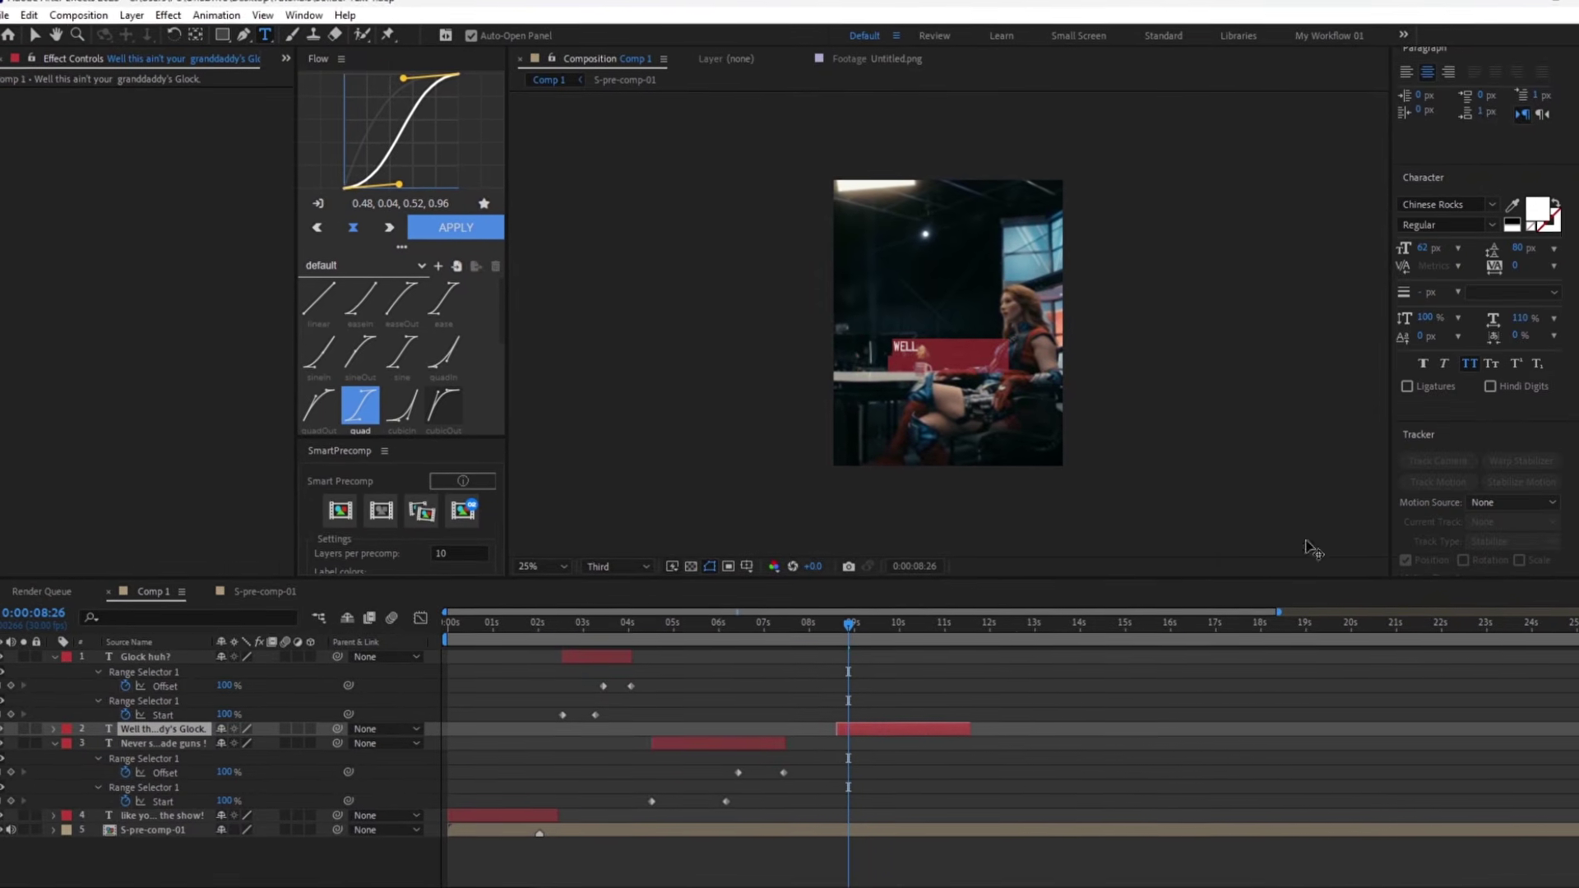
# Preview the "Well this ain't your granddaddy's Glock." caption from 0:00:08:14 and make its layer 3D
pyautogui.click(831, 626)
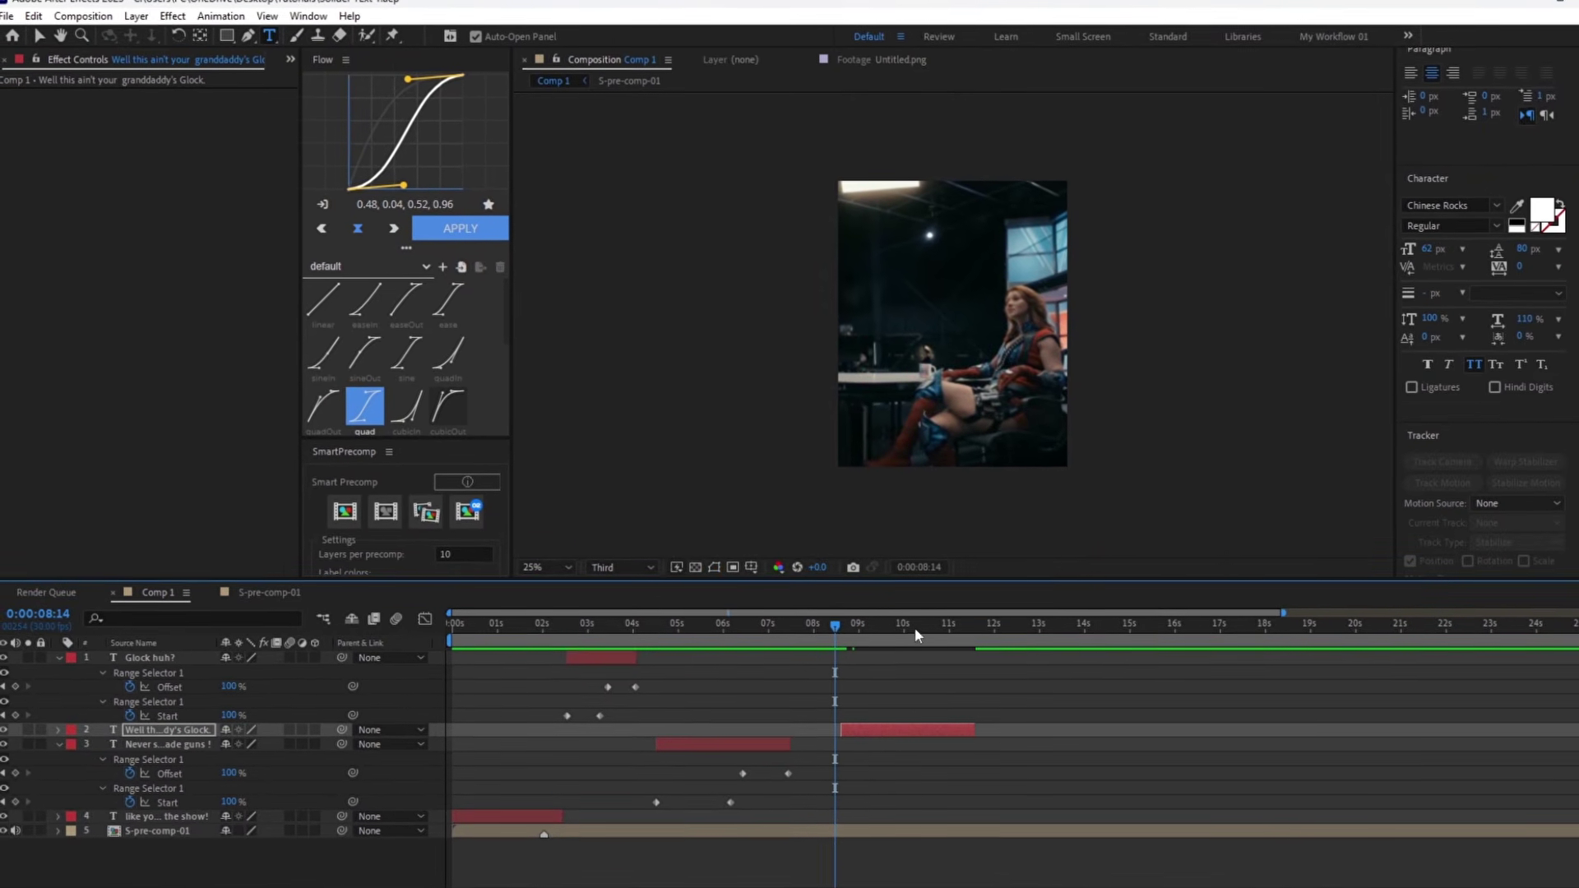
pyautogui.press('space')
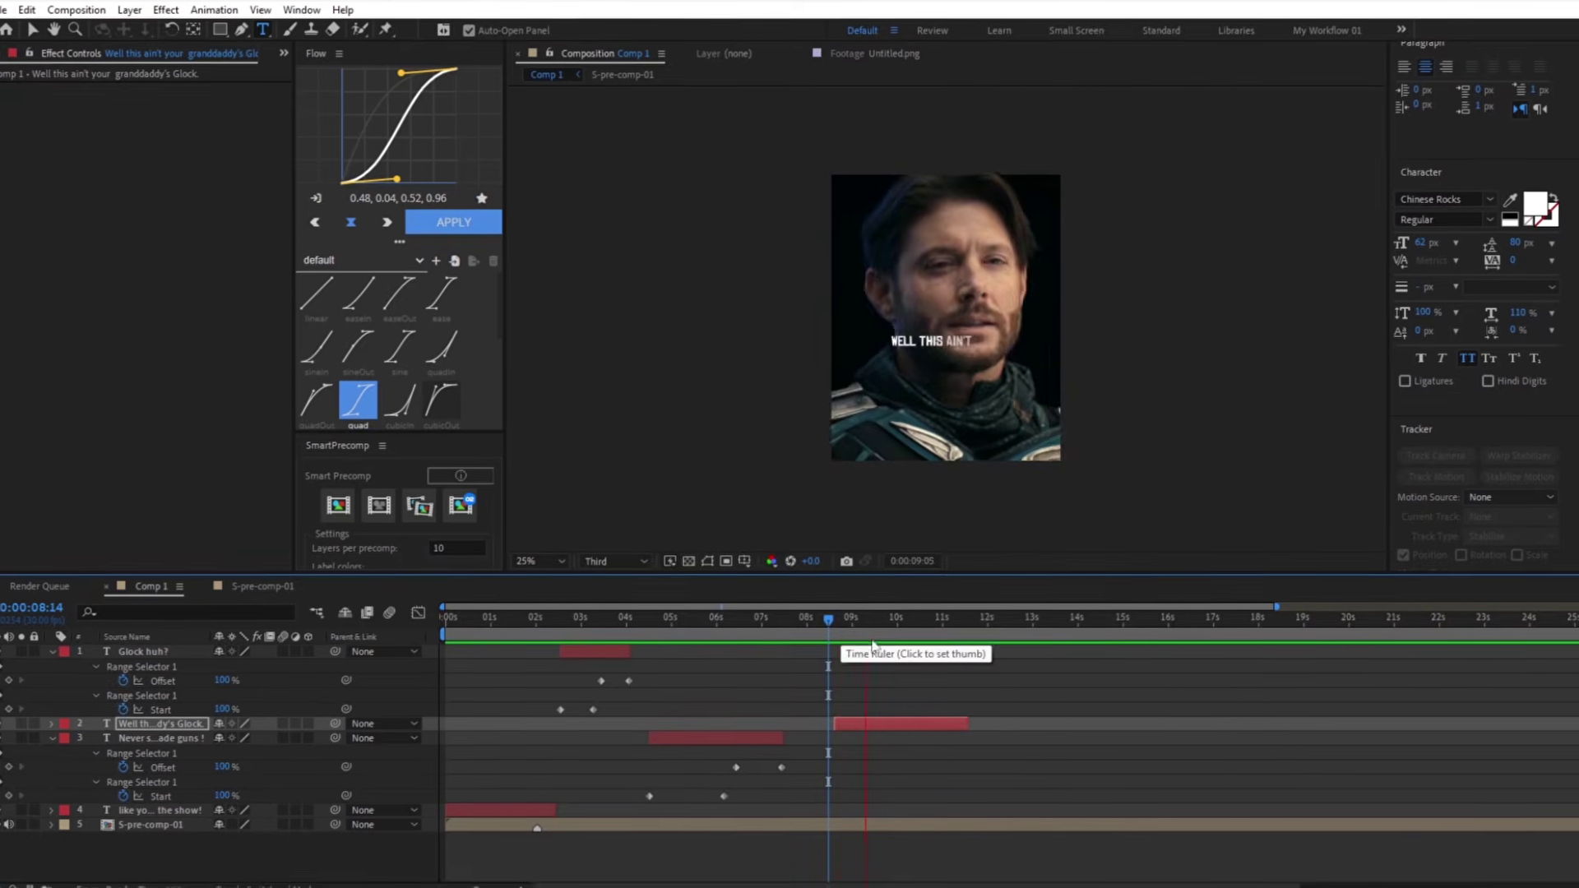
pyautogui.press('space')
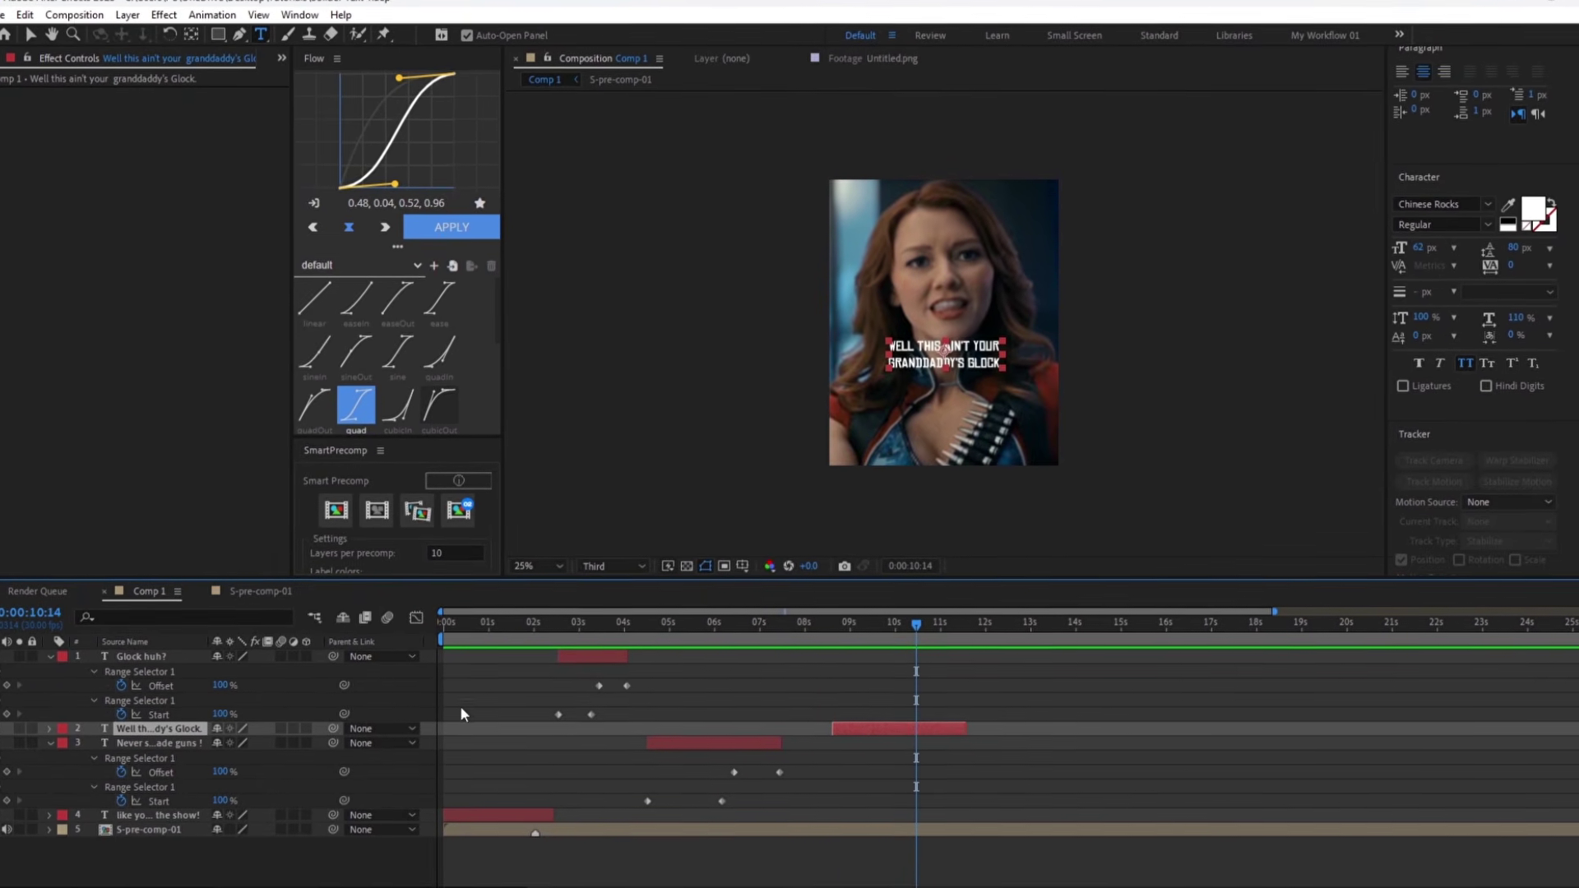
pyautogui.click(308, 728)
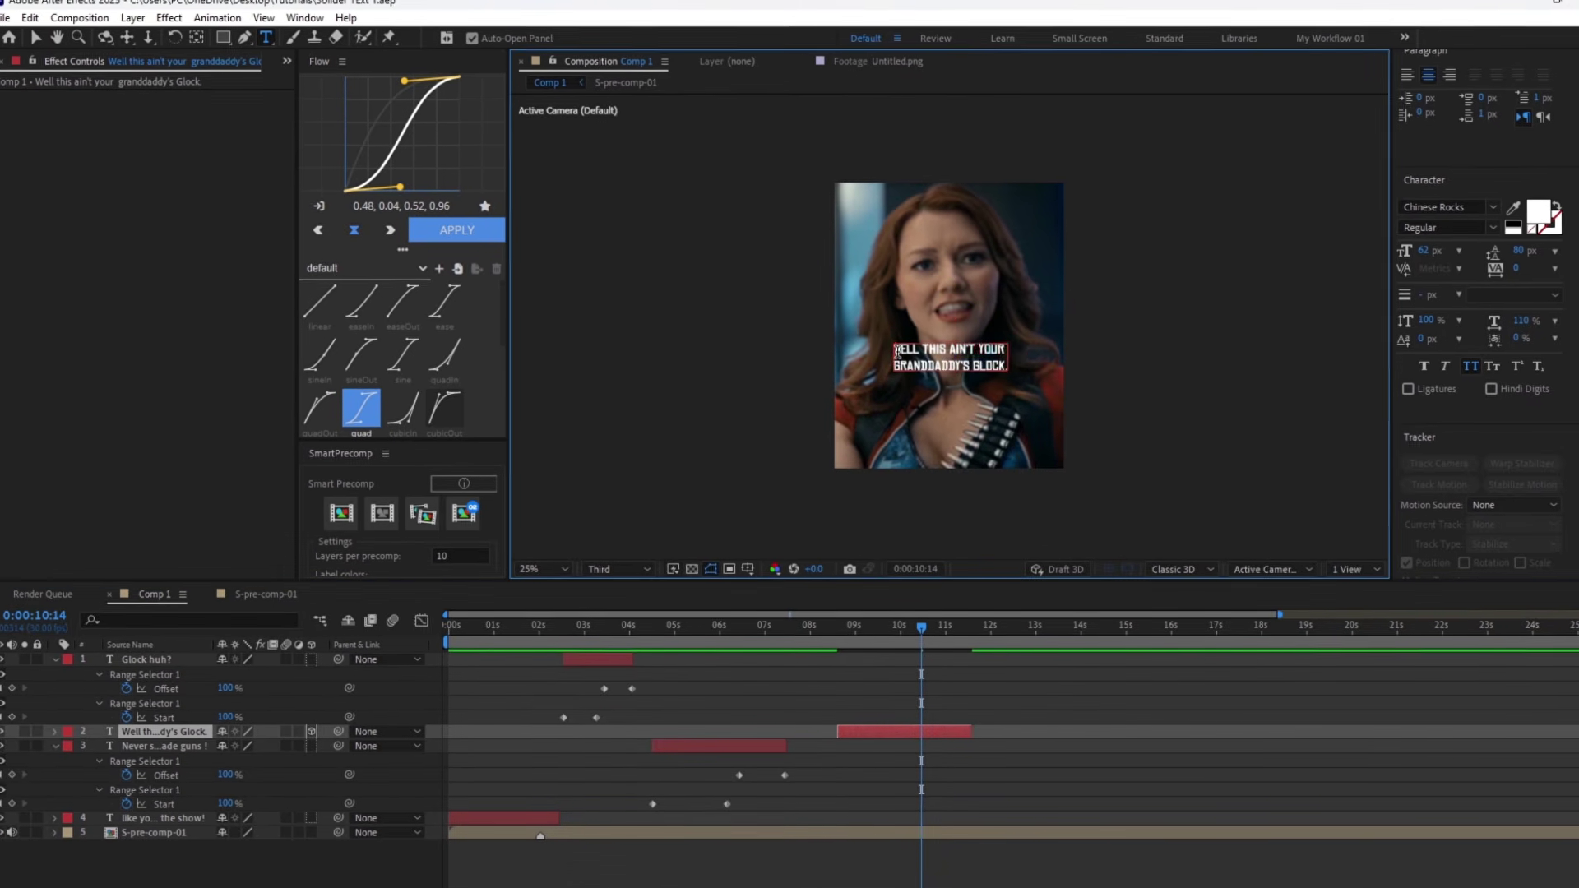
# Change the fill color of the caption's first line, "Well this ain't your", to bright yellow
pyautogui.click(1543, 212)
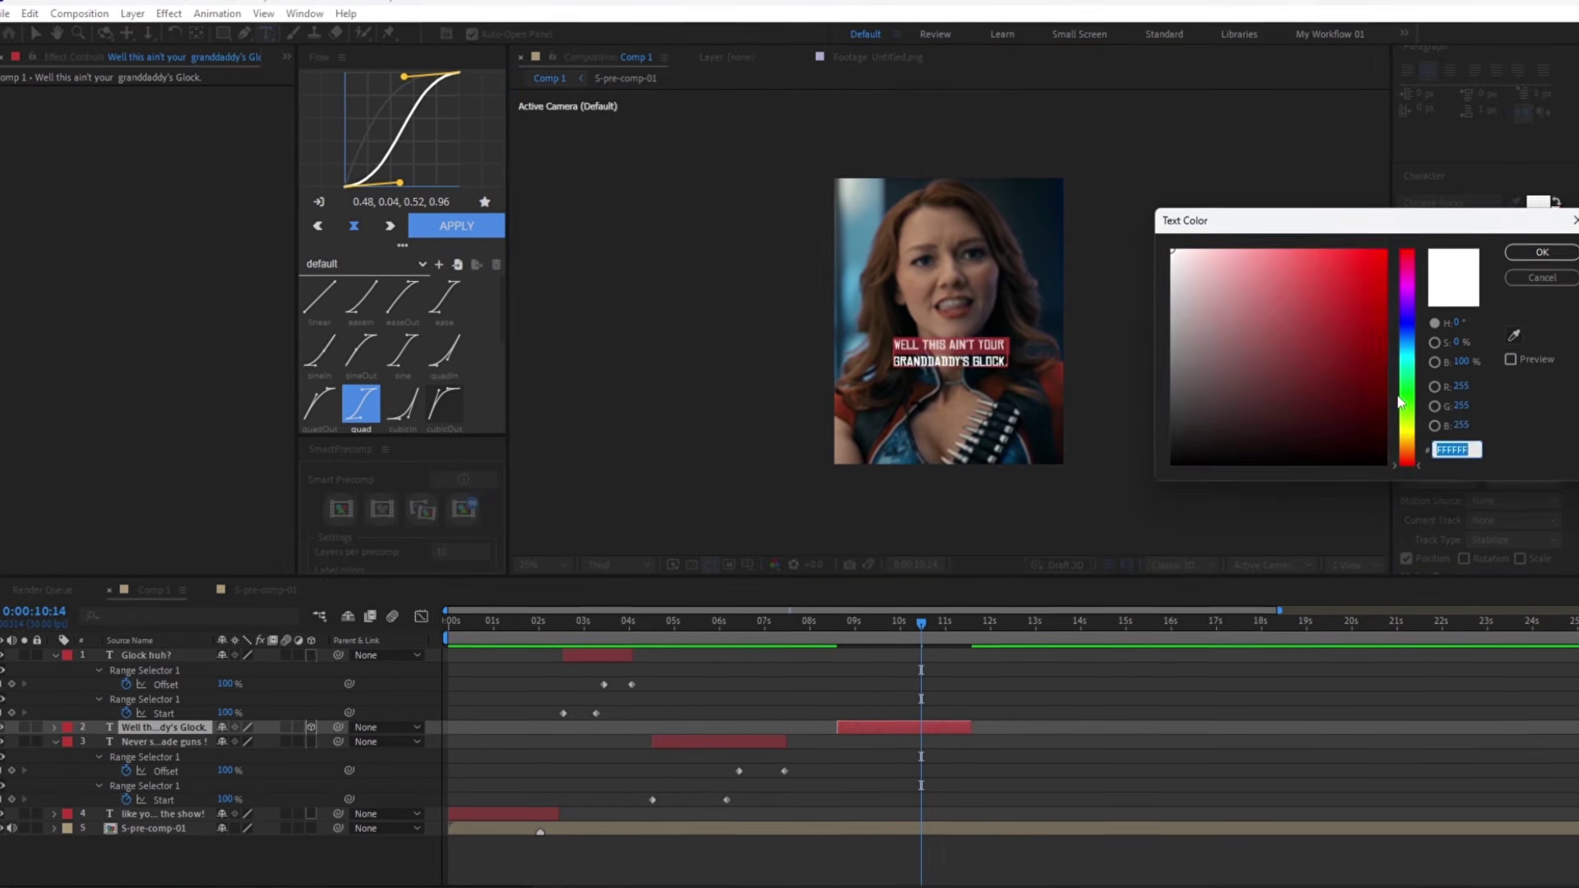
pyautogui.moveTo(1404, 404); pyautogui.dragTo(1405, 437)
pyautogui.click(1374, 257)
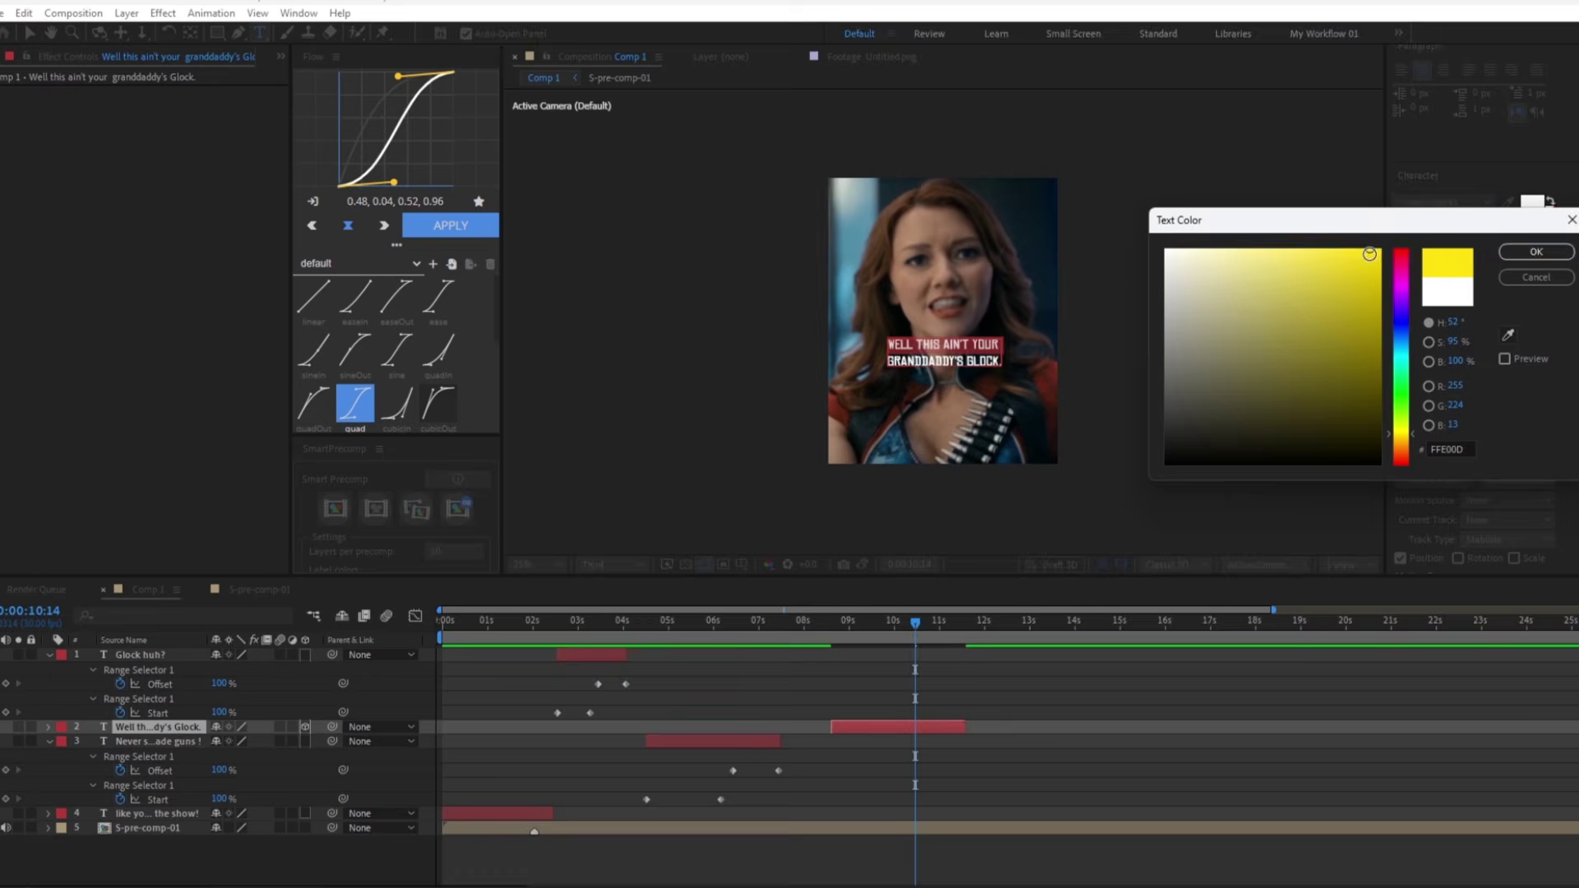
pyautogui.click(1520, 280)
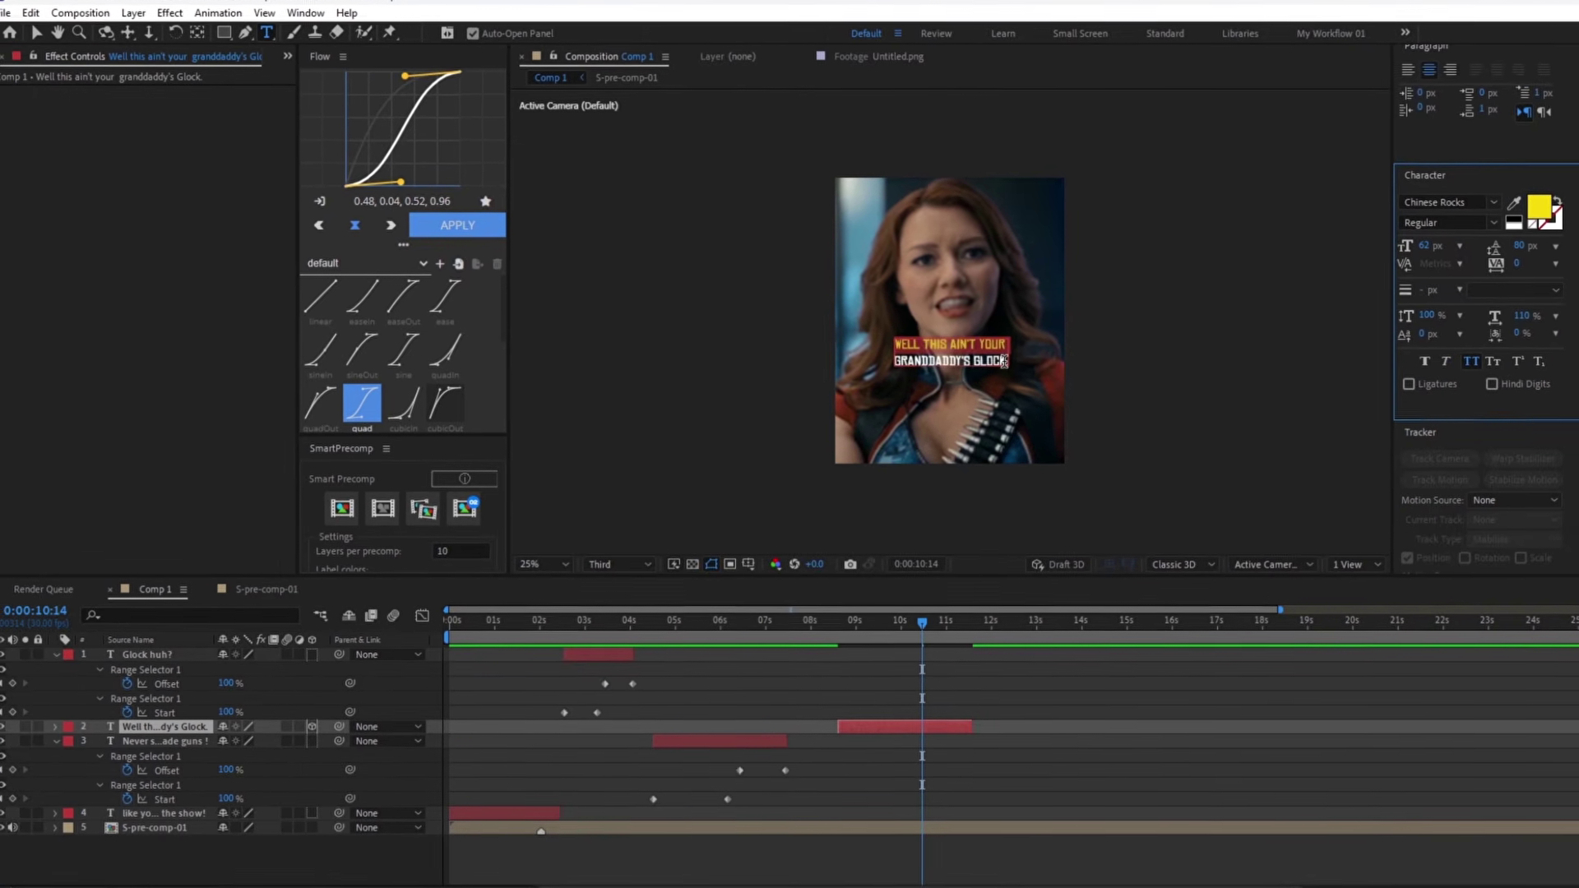
# Change the fill color of only the word "Glock." in the caption to lime green A2FF00
pyautogui.moveTo(1002, 369); pyautogui.dragTo(970, 370)
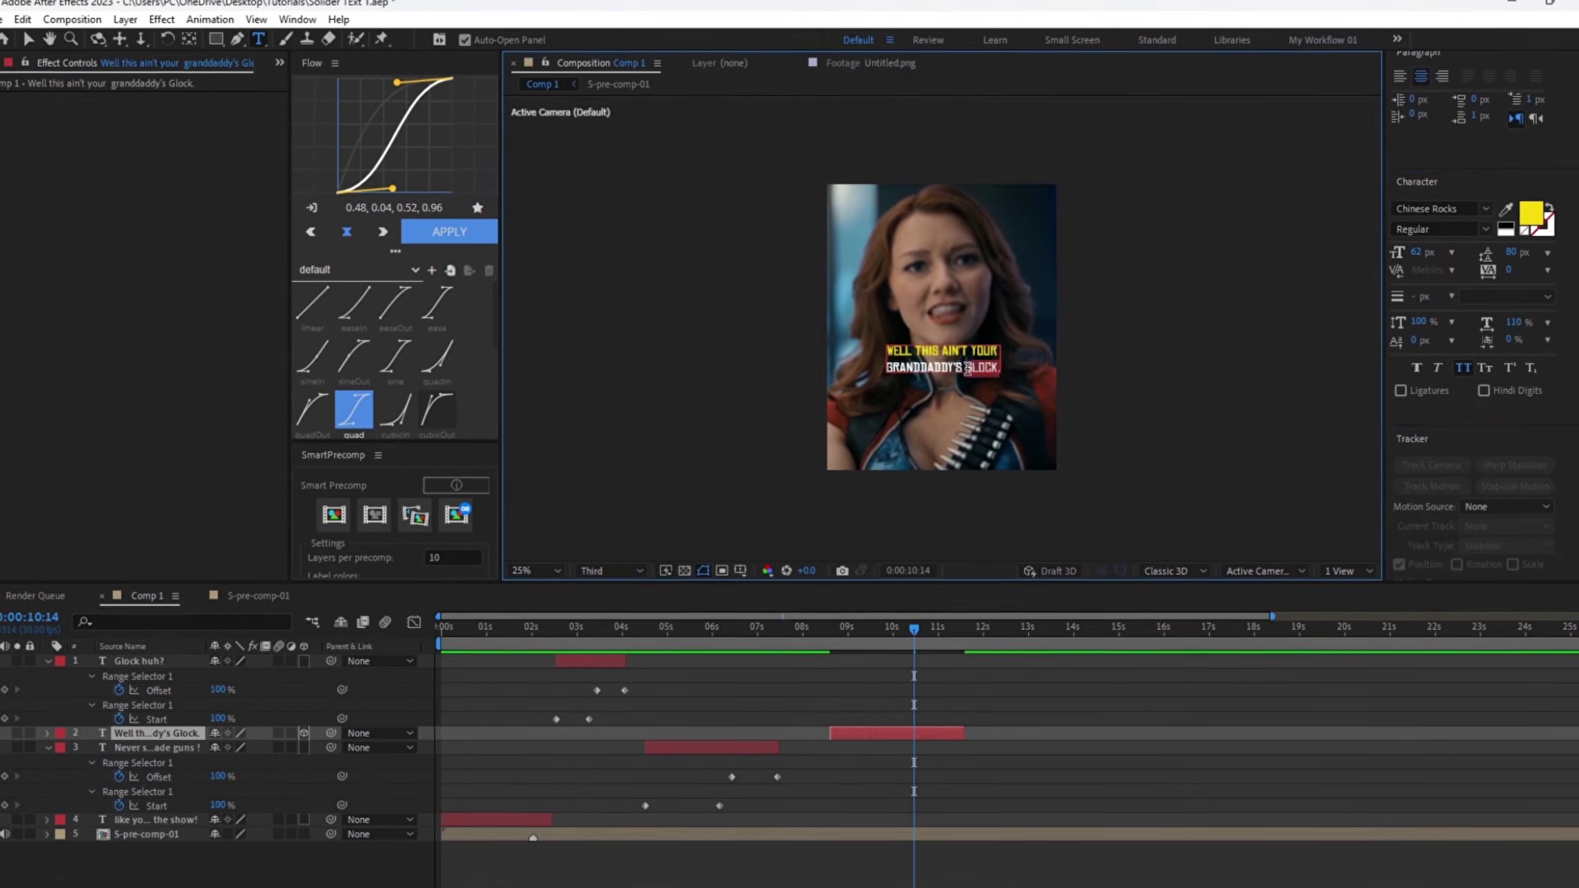
pyautogui.click(1535, 216)
pyautogui.moveTo(1408, 386); pyautogui.dragTo(1408, 422)
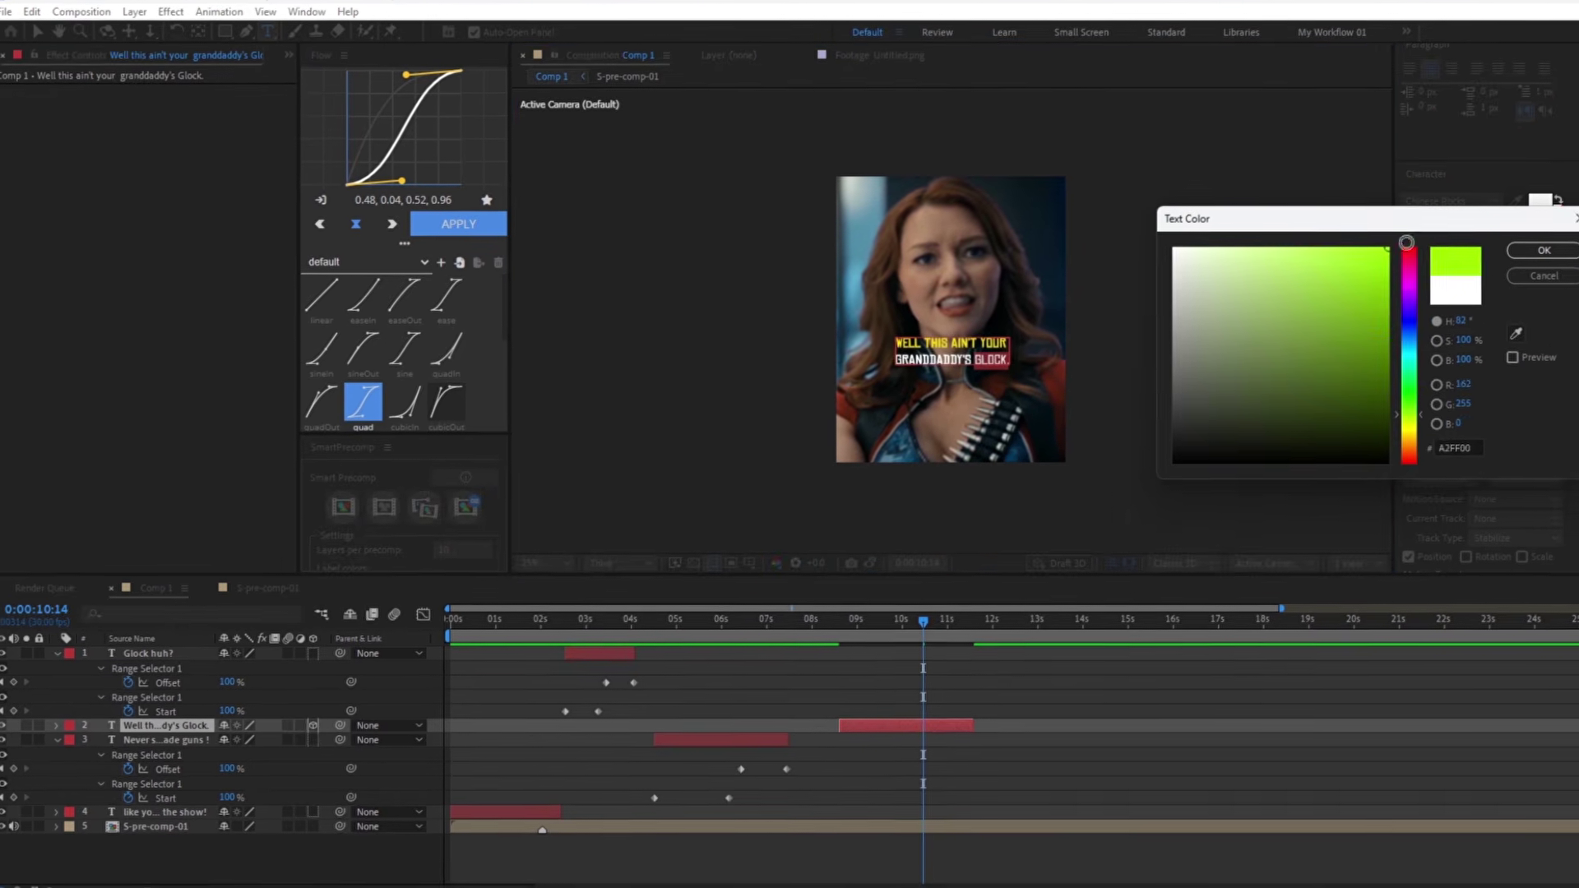
pyautogui.click(1532, 252)
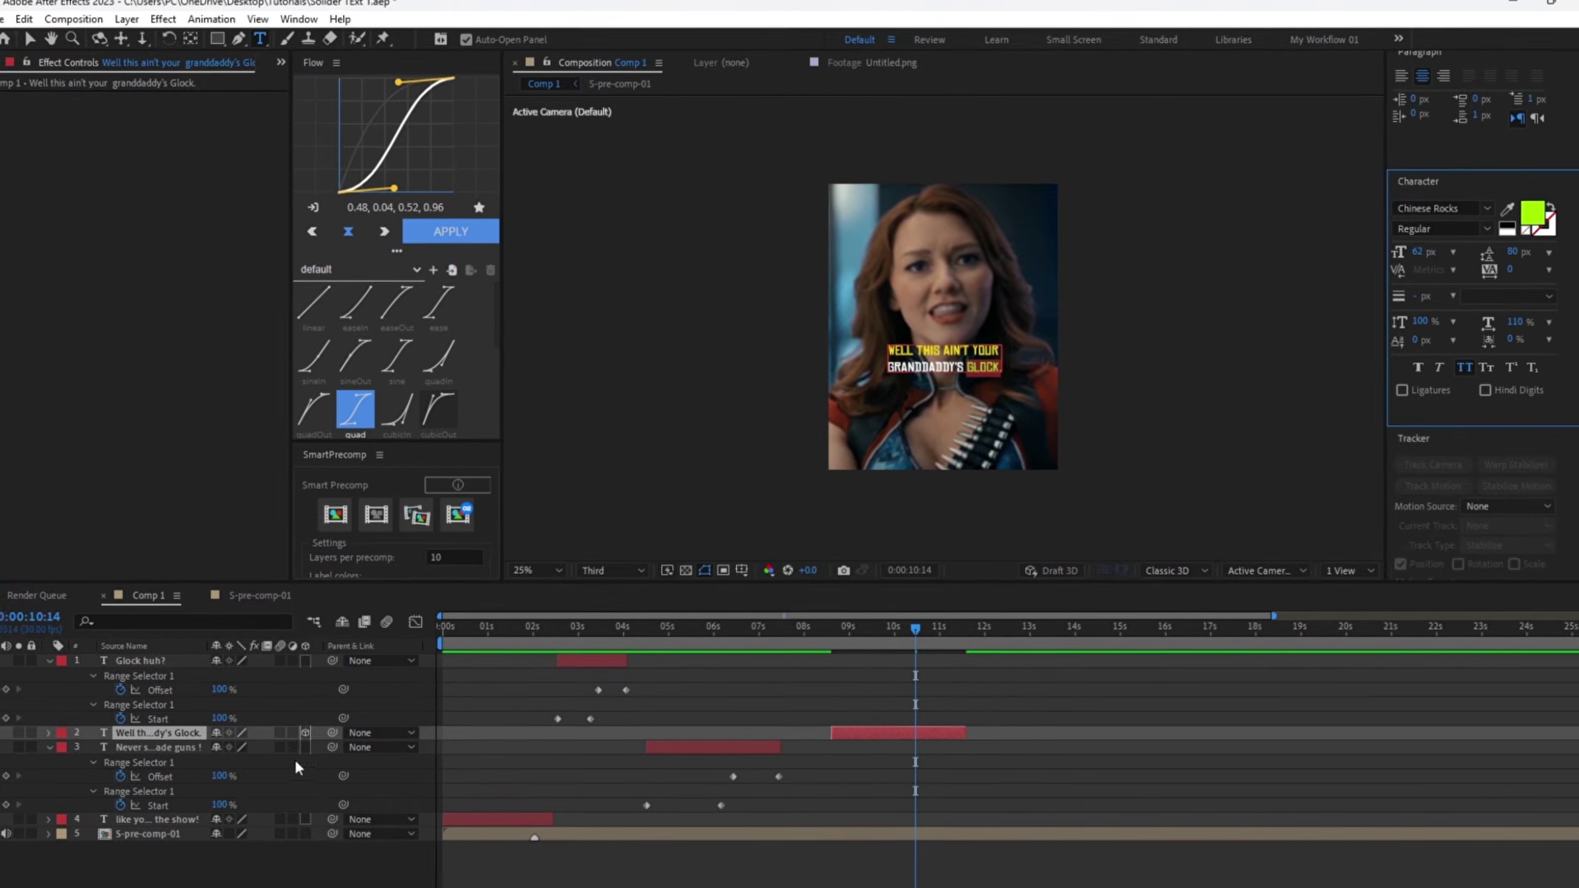
# Set the "Well this ain't your granddaddy's Glock." layer's Y Rotation to -31° and move the caption down onto the woman's chest
pyautogui.click(141, 735)
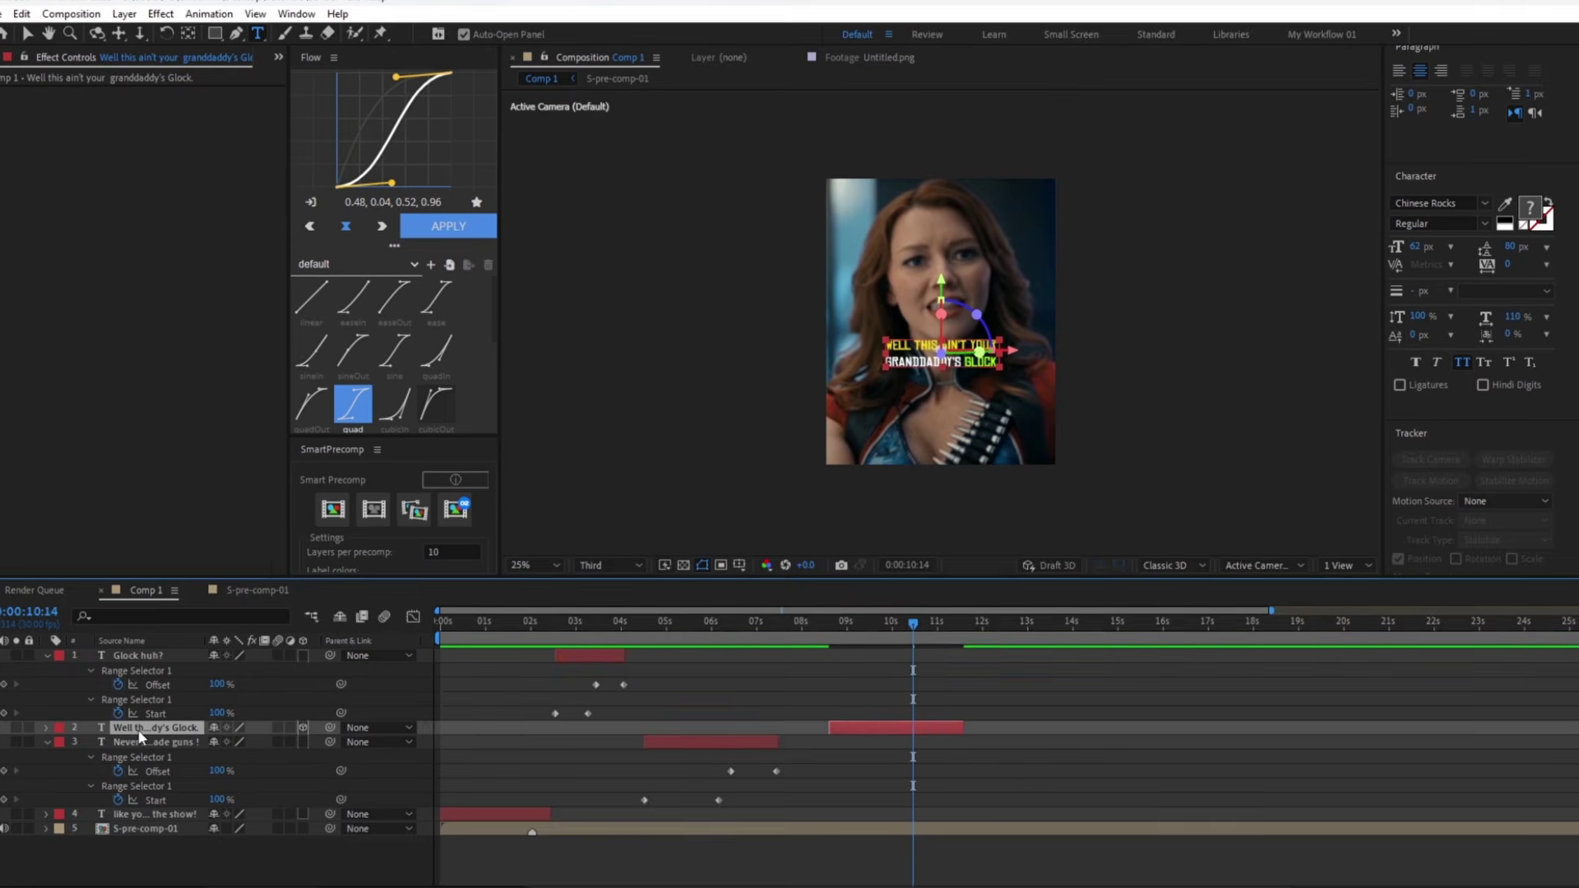
pyautogui.press('r')
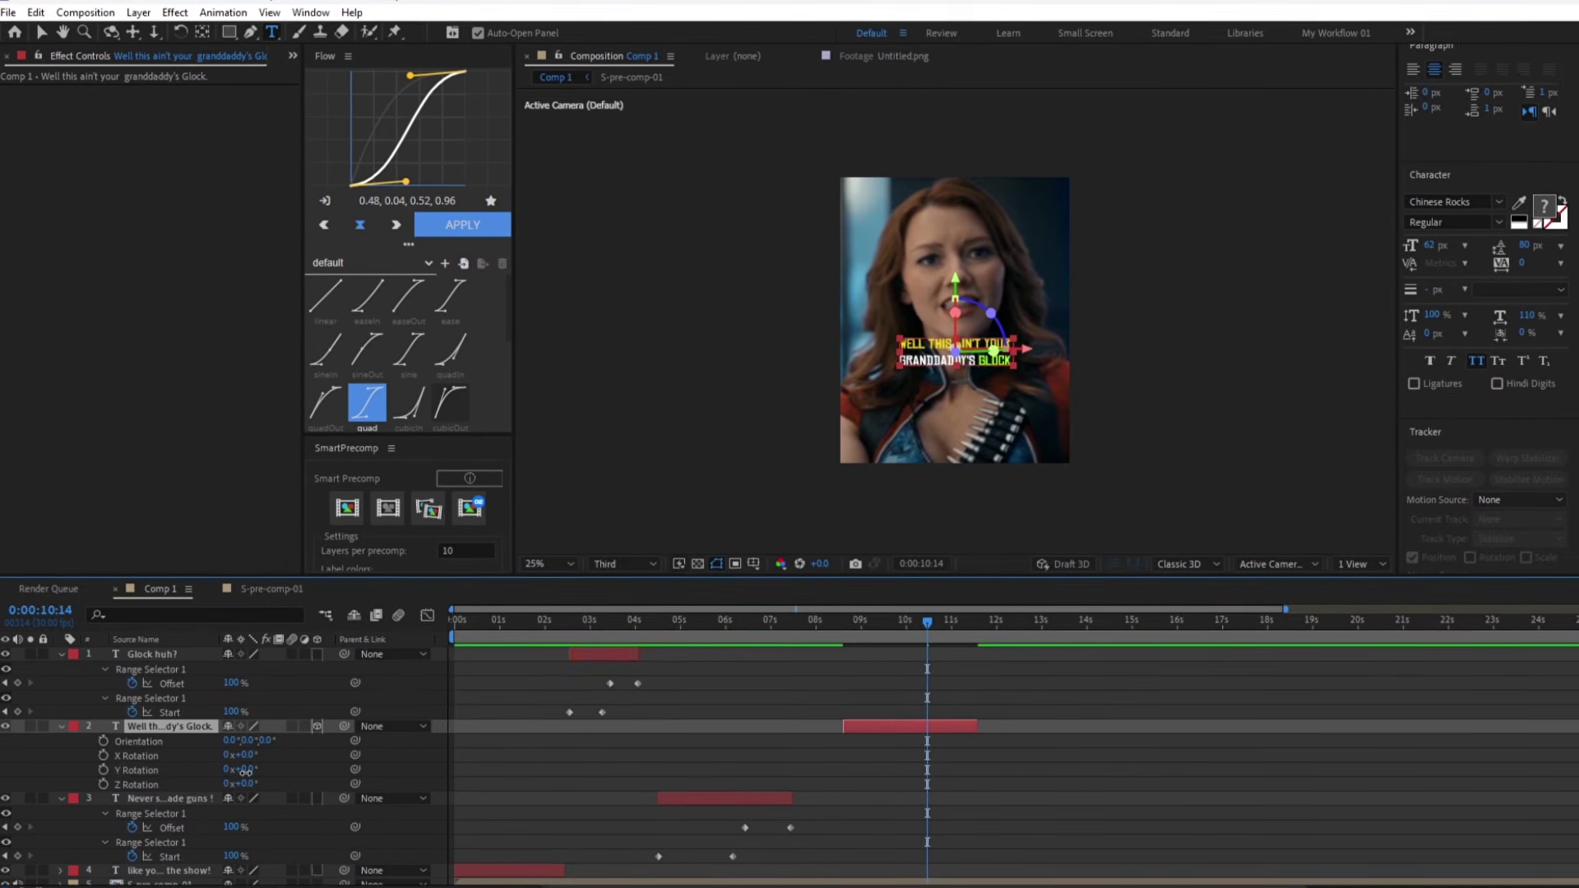
pyautogui.moveTo(245, 771); pyautogui.dragTo(614, 519)
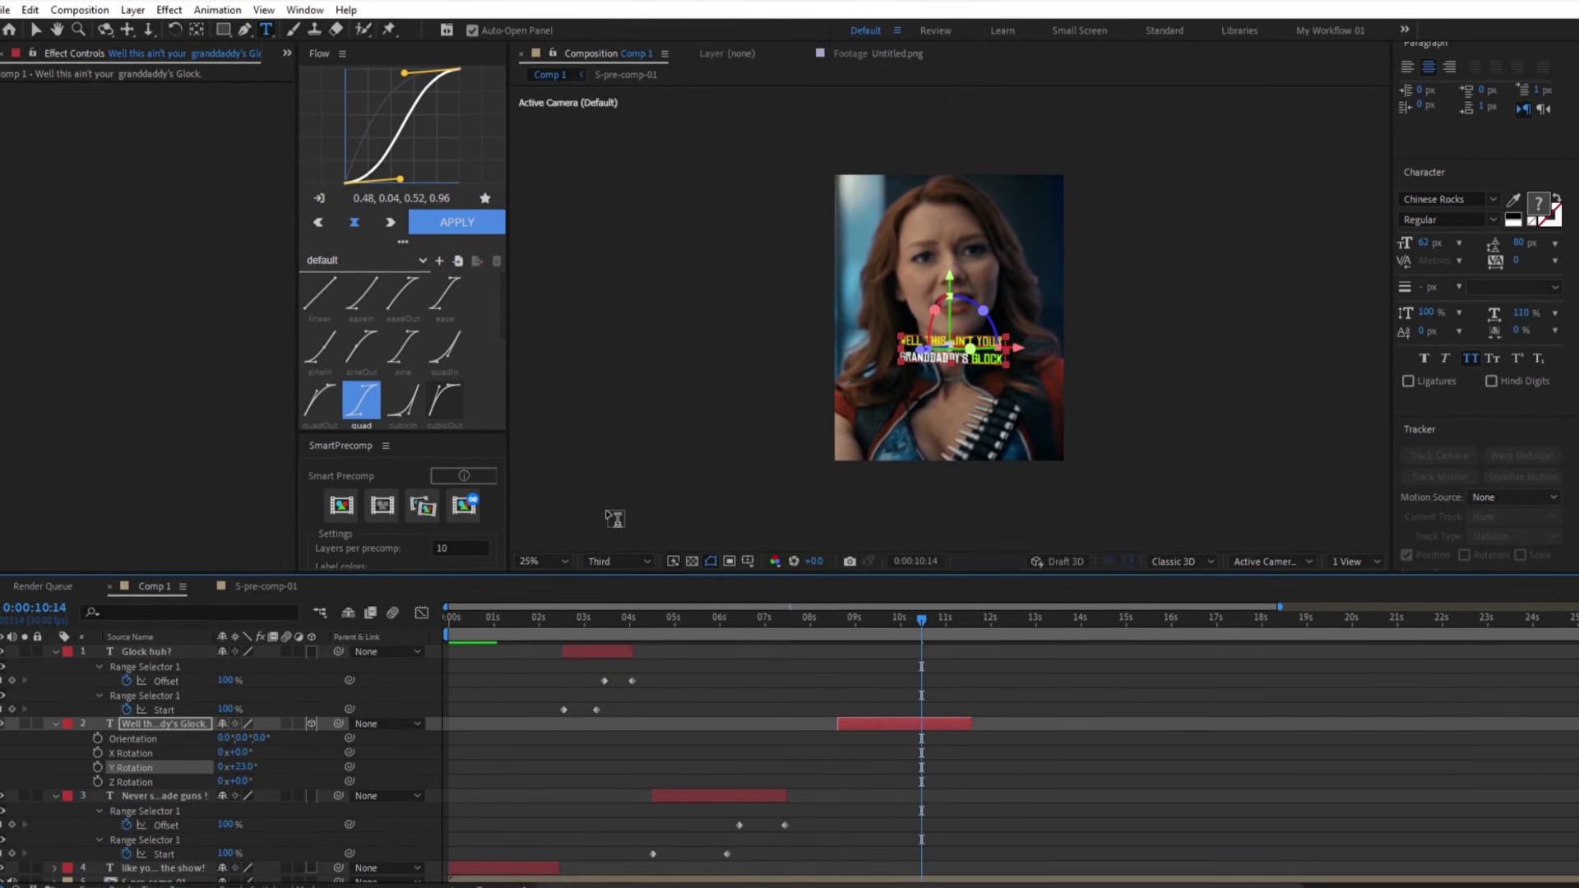
pyautogui.press('v')
pyautogui.moveTo(945, 279); pyautogui.dragTo(950, 335)
pyautogui.moveTo(974, 400); pyautogui.dragTo(946, 402)
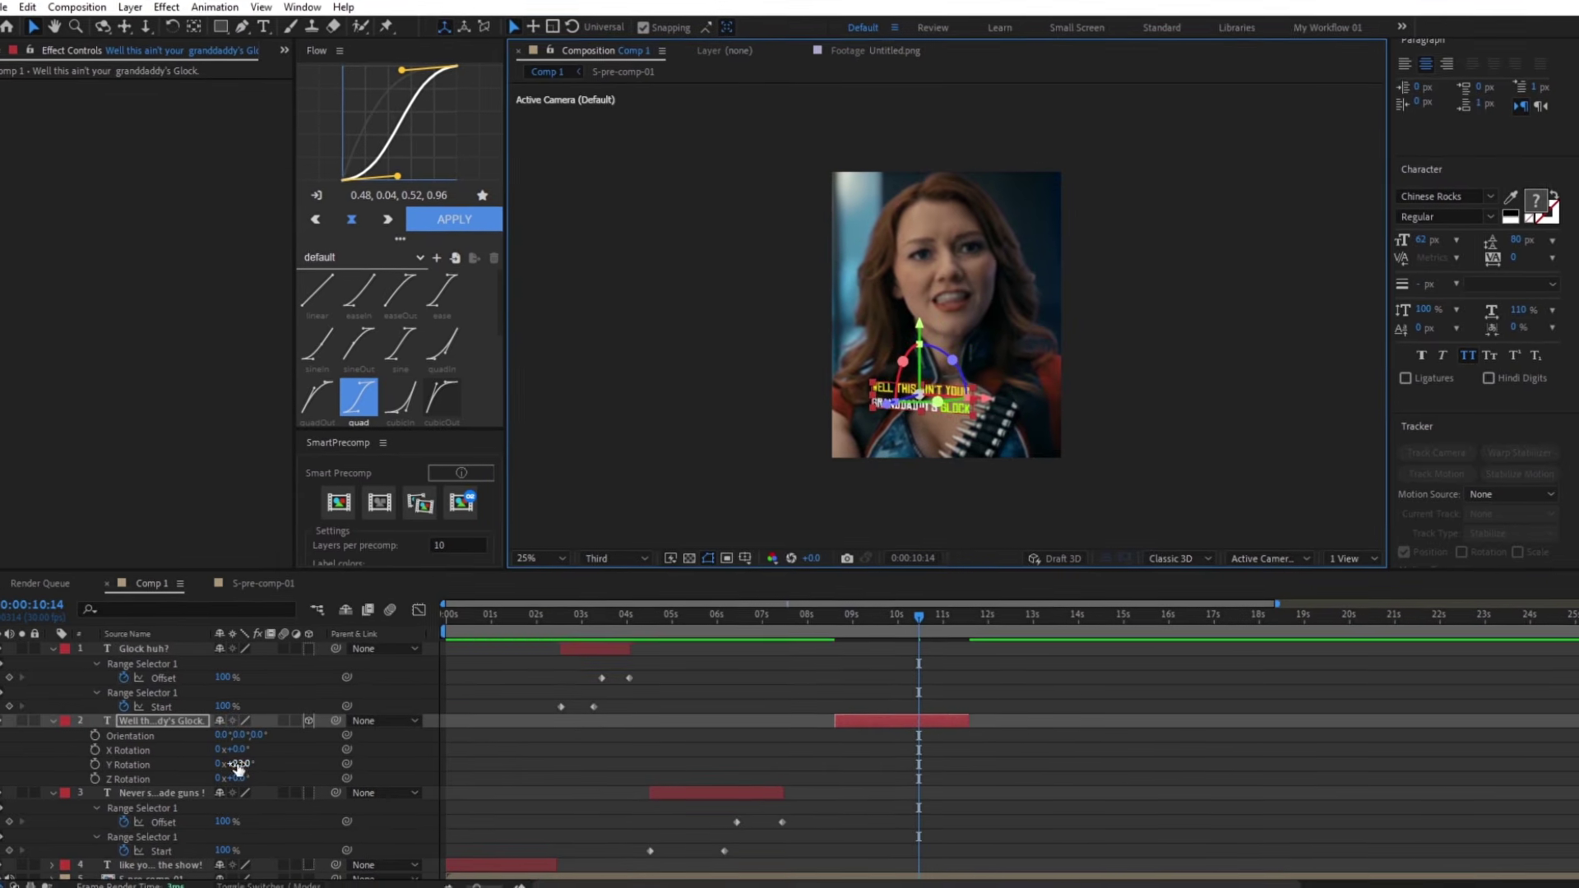
pyautogui.moveTo(237, 766); pyautogui.dragTo(195, 767)
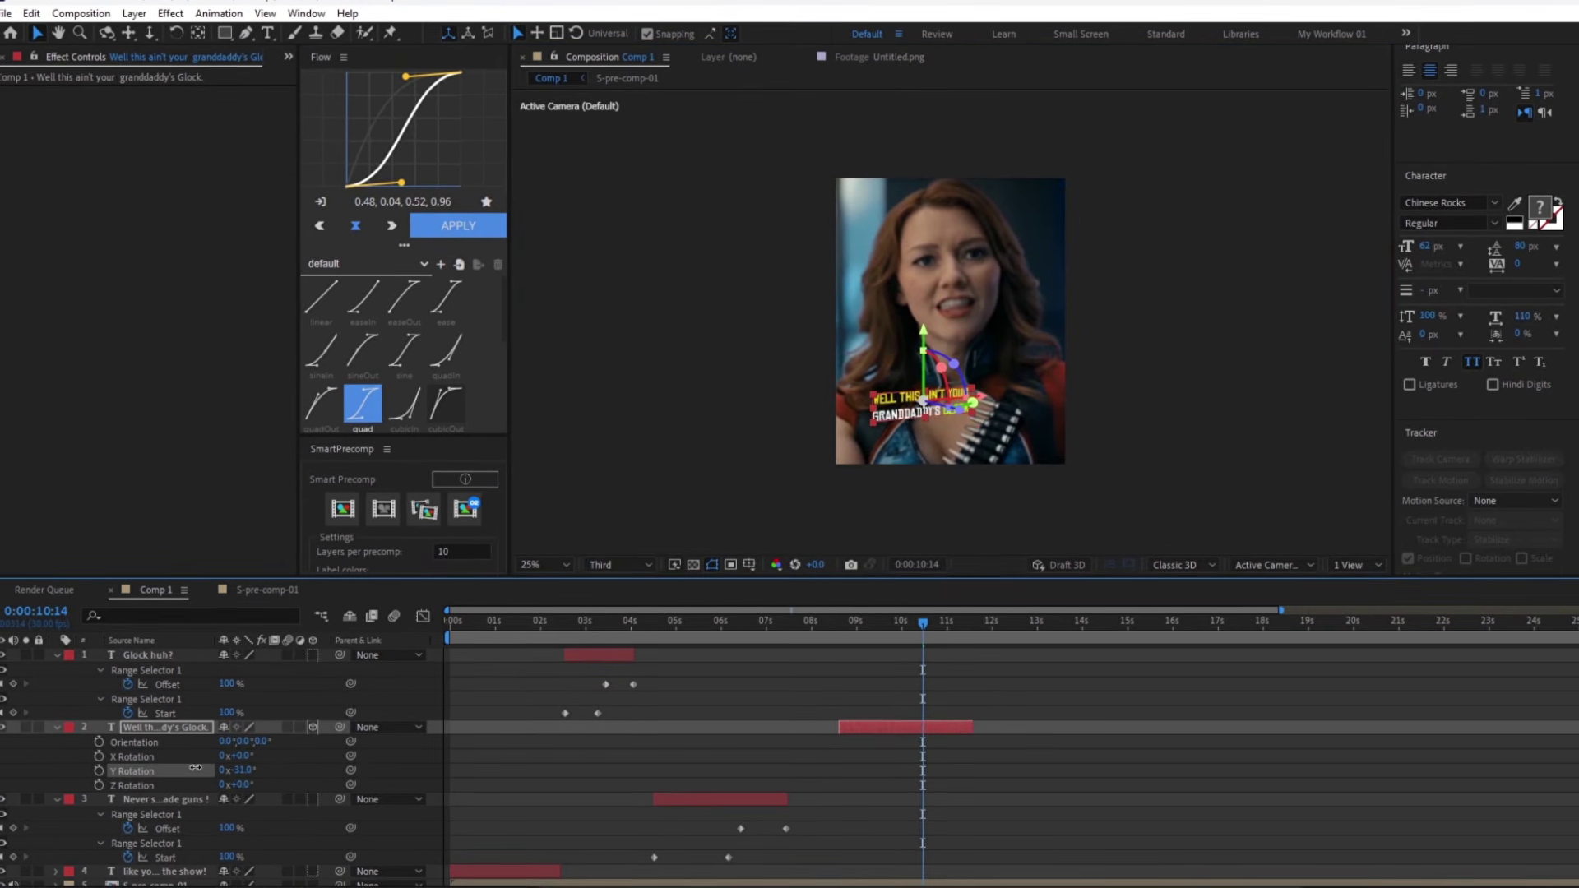
pyautogui.moveTo(921, 336); pyautogui.dragTo(921, 326)
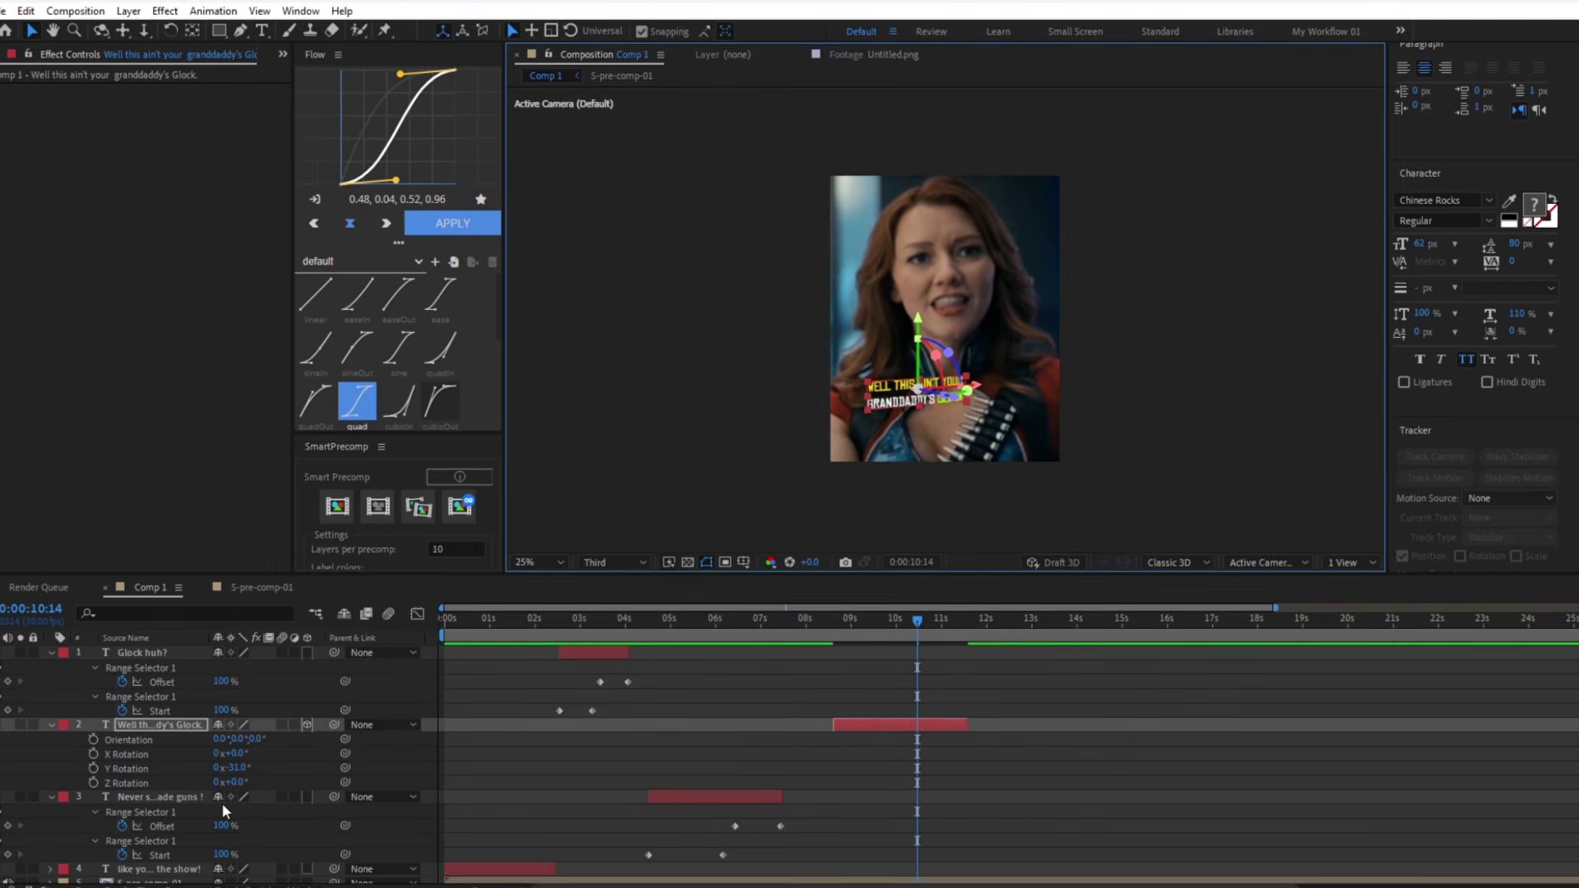
# Enlarge the word "Glock." to 75 px and return the playhead to just before the caption starts
pyautogui.moveTo(1418, 254); pyautogui.dragTo(1436, 252)
pyautogui.click(824, 619)
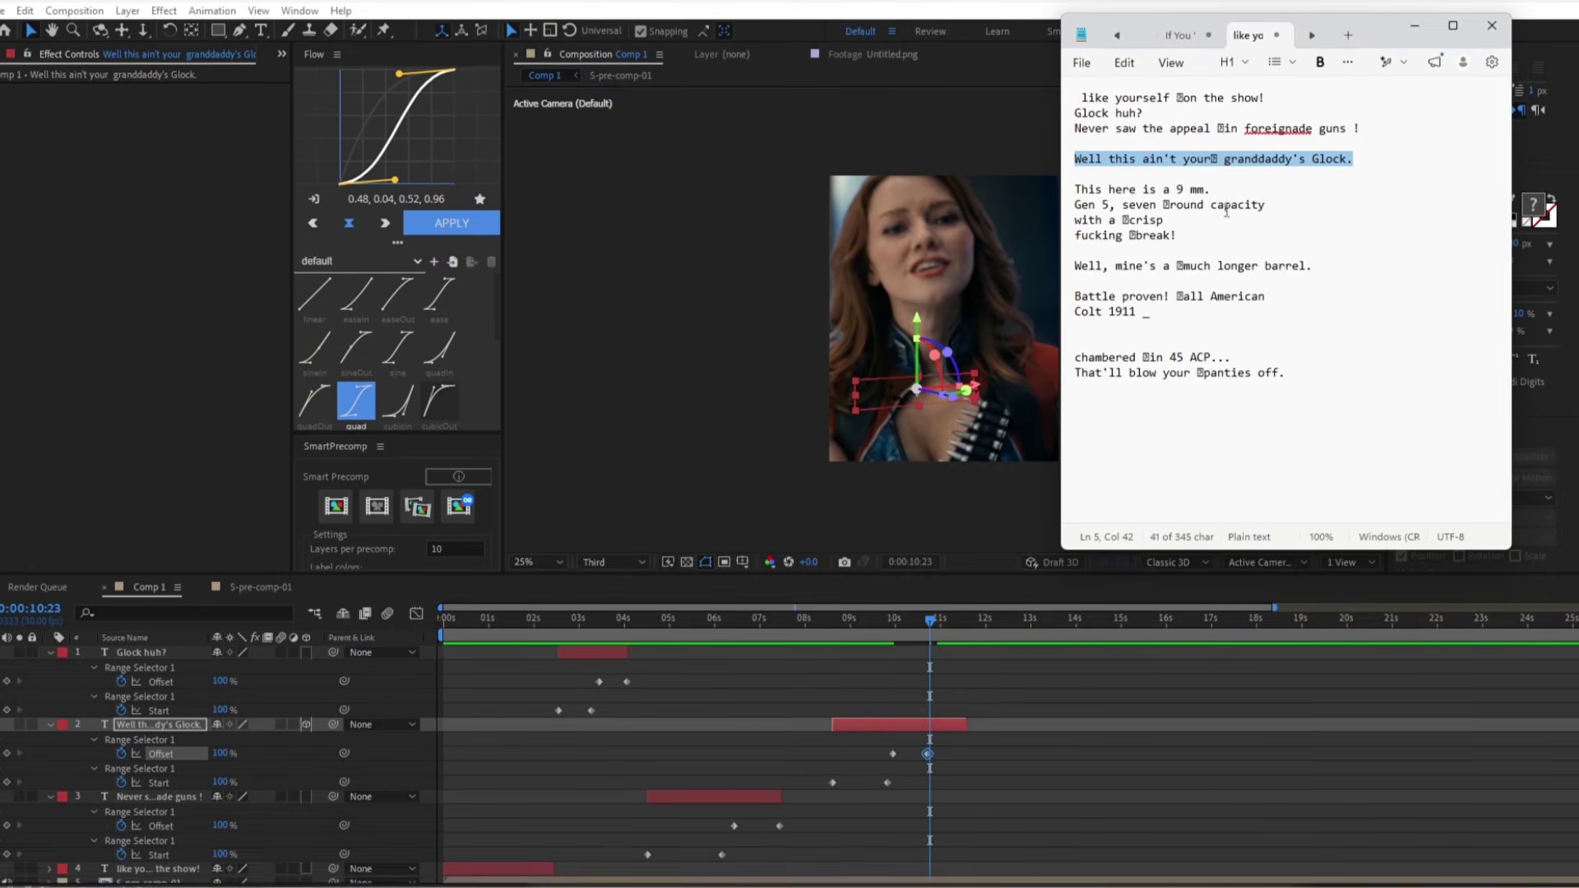
# Copy the line "This here is a 9 mm." from the dialogue notes in Notepad and return to the composition
pyautogui.moveTo(1082, 196); pyautogui.dragTo(1214, 195)
pyautogui.hotkey('ctrl', 'c')
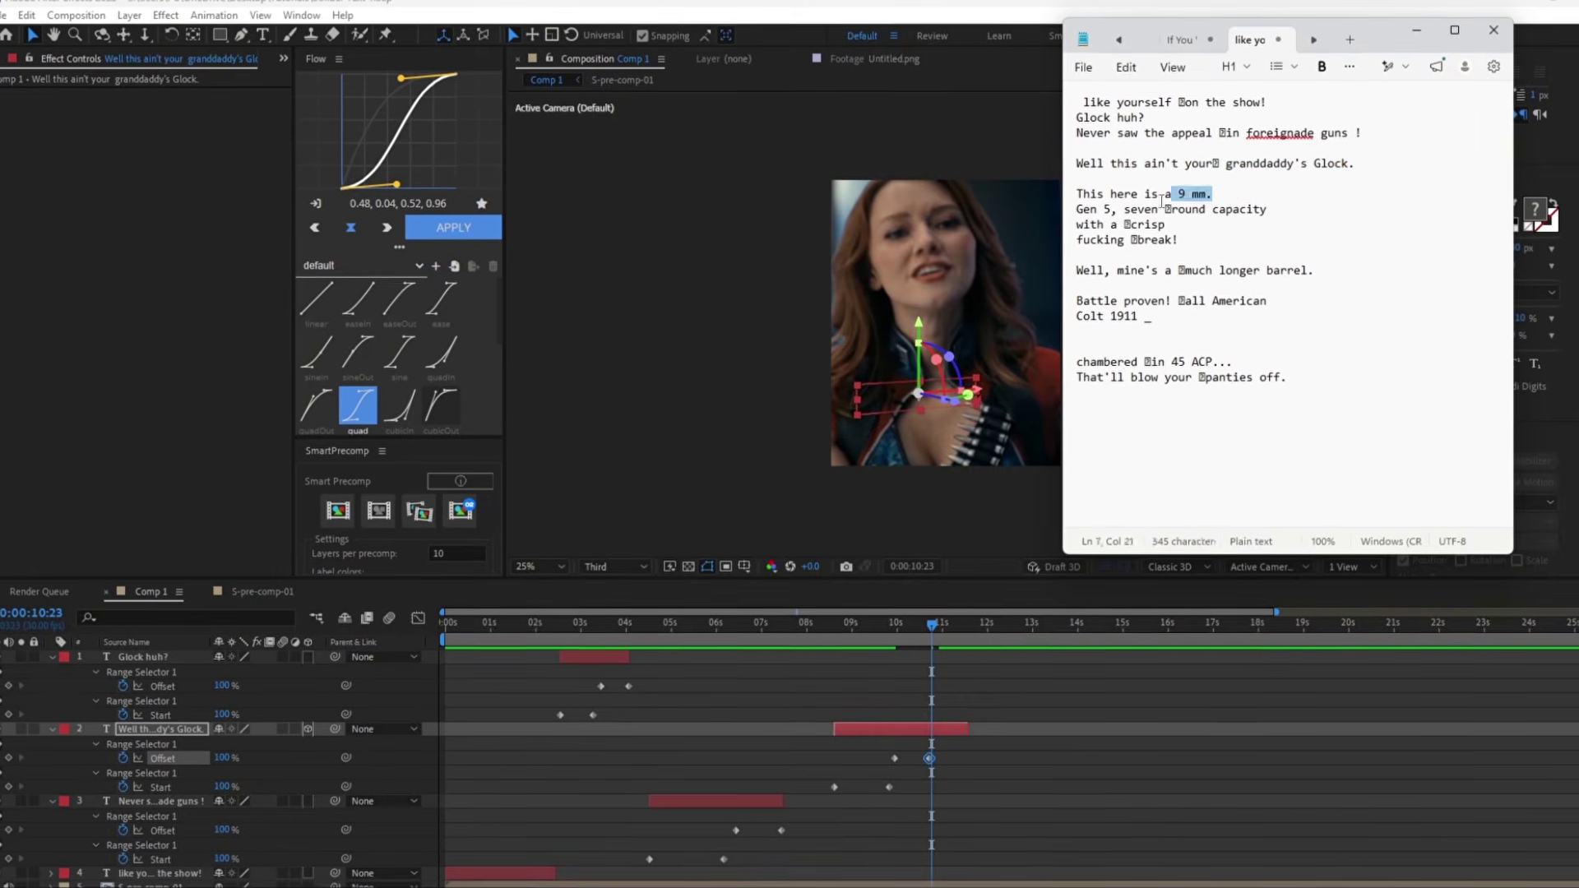
pyautogui.click(1423, 33)
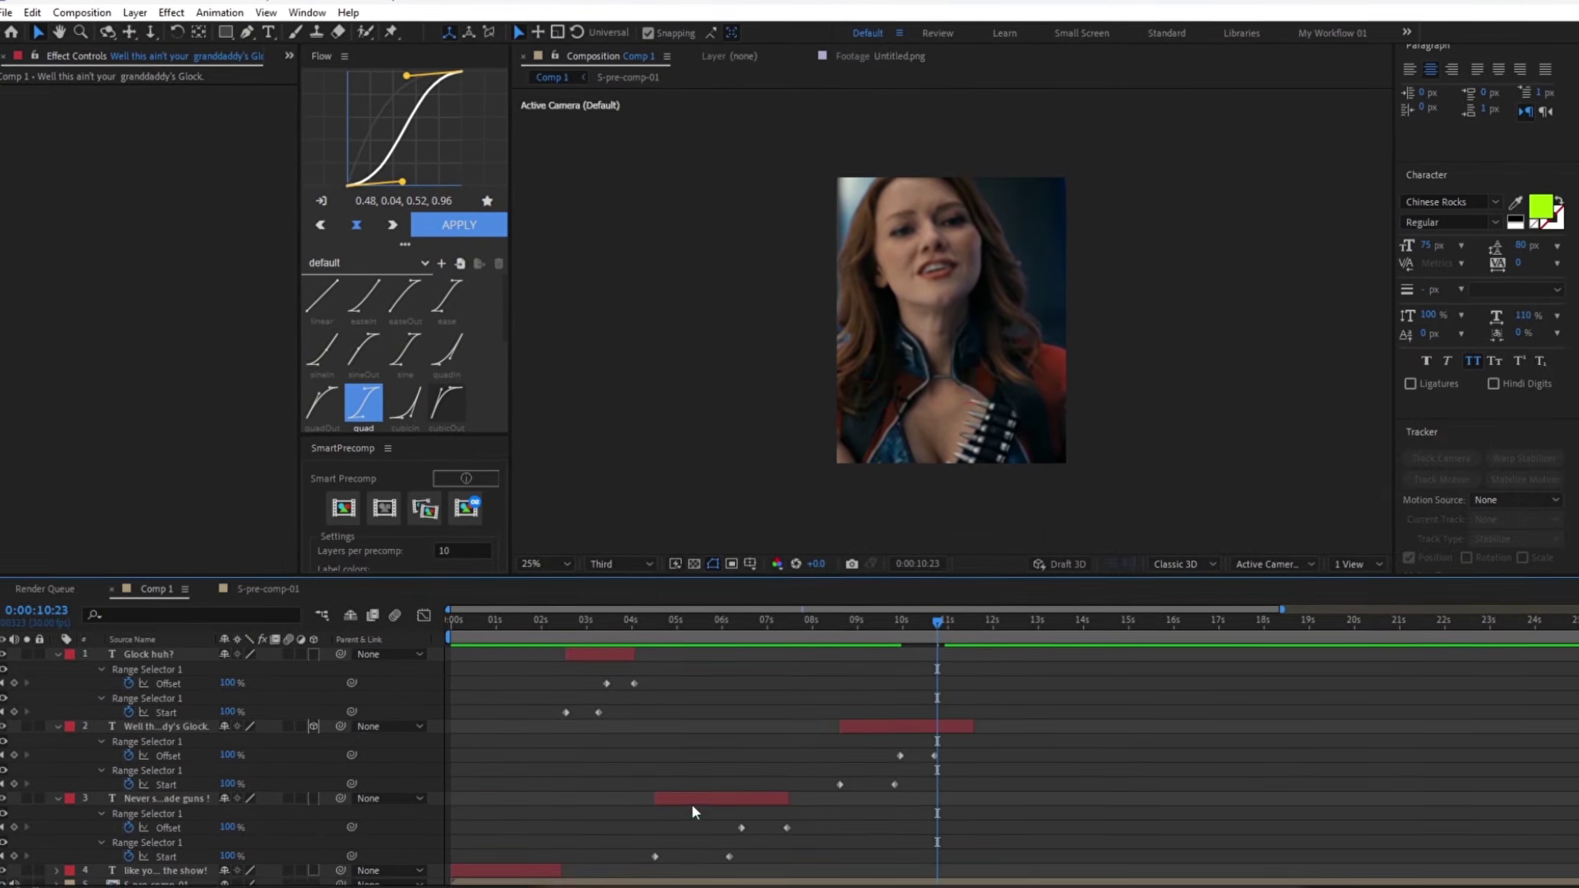
# Duplicate the "Never saw the appeal" caption, start the copy just after 0:00:10:23, and move the "Well this ain't" layer to the top of the stack
pyautogui.click(693, 805)
pyautogui.hotkey('ctrl', 'd')
pyautogui.moveTo(681, 805); pyautogui.dragTo(975, 802)
pyautogui.moveTo(190, 726); pyautogui.dragTo(174, 657)
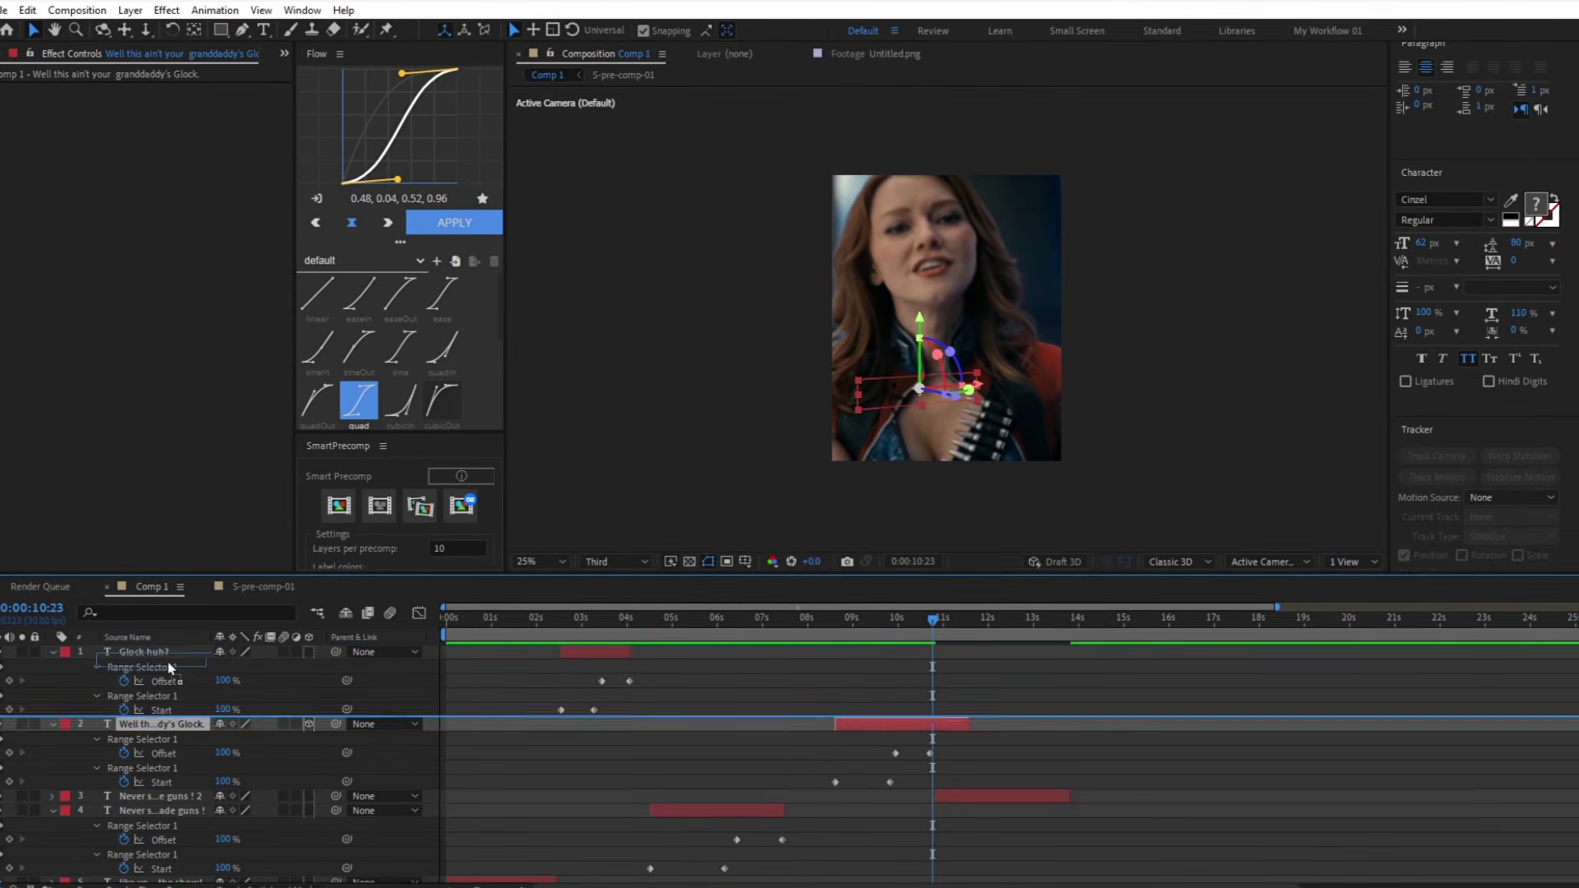
pyautogui.click(1000, 798)
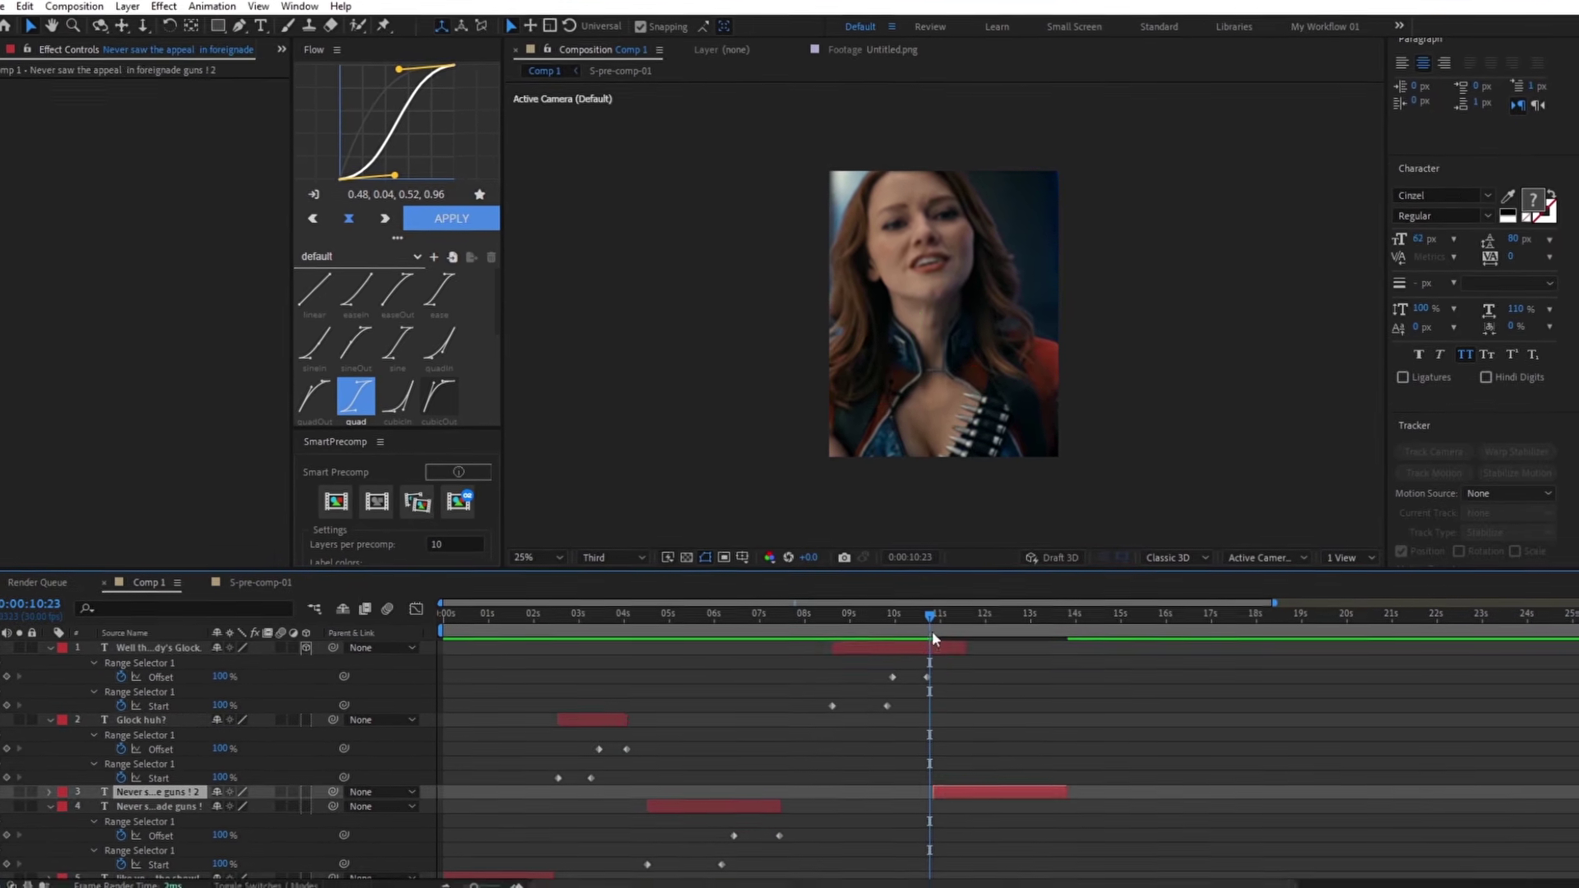
# Replace the copy's text with "This here is a 9 mm." and preview the caption with its animation keyframes revealed
pyautogui.moveTo(948, 626); pyautogui.dragTo(964, 628)
pyautogui.doubleClick(970, 795)
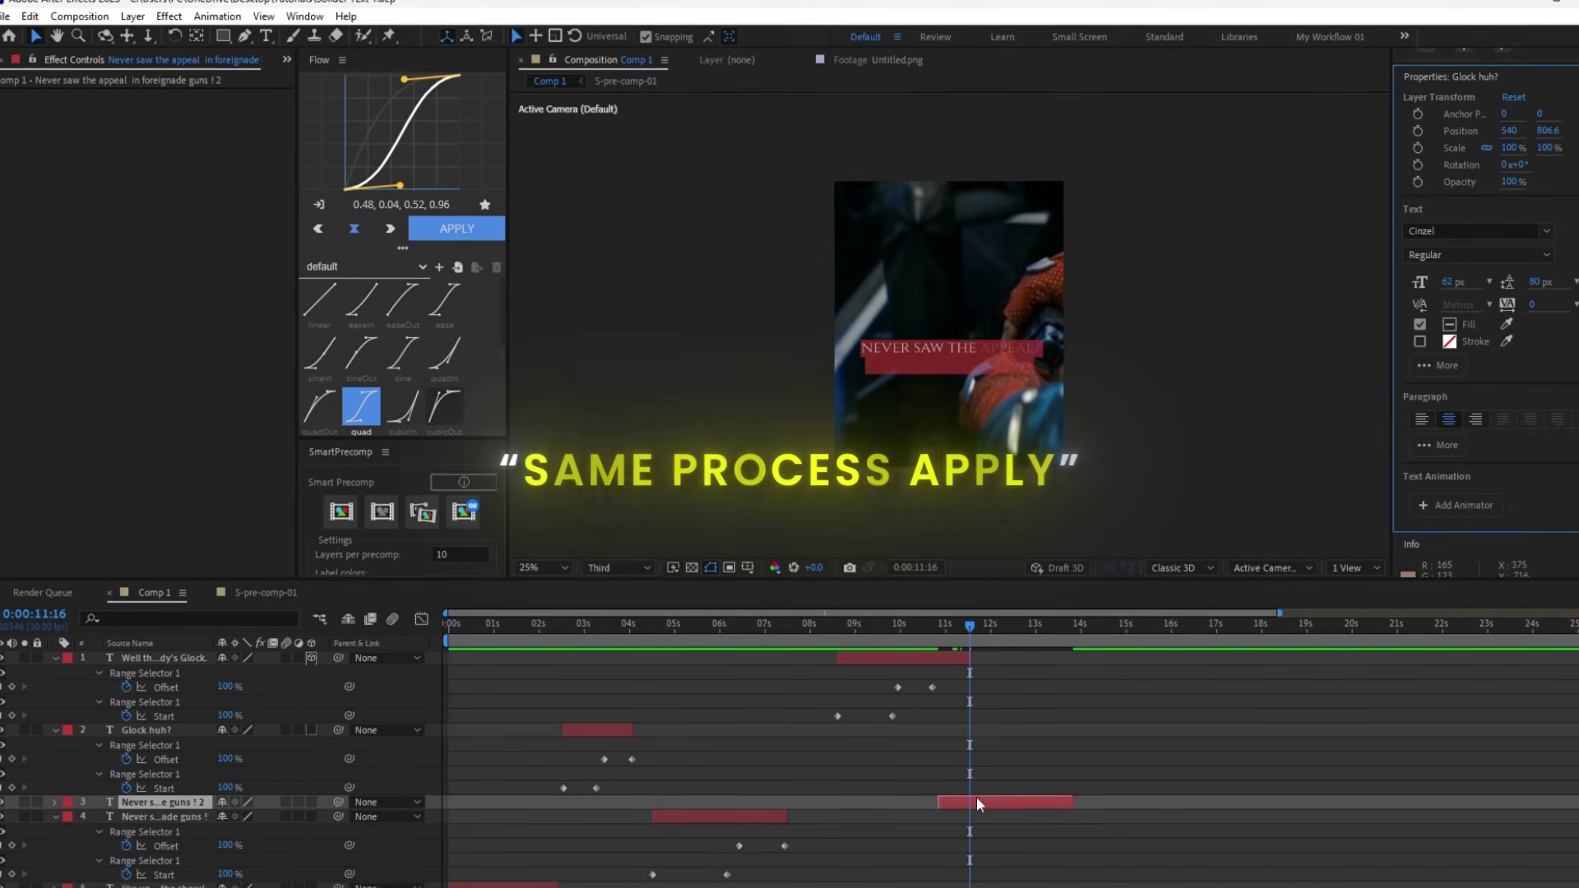
pyautogui.hotkey('ctrl', 'v')
pyautogui.click(939, 628)
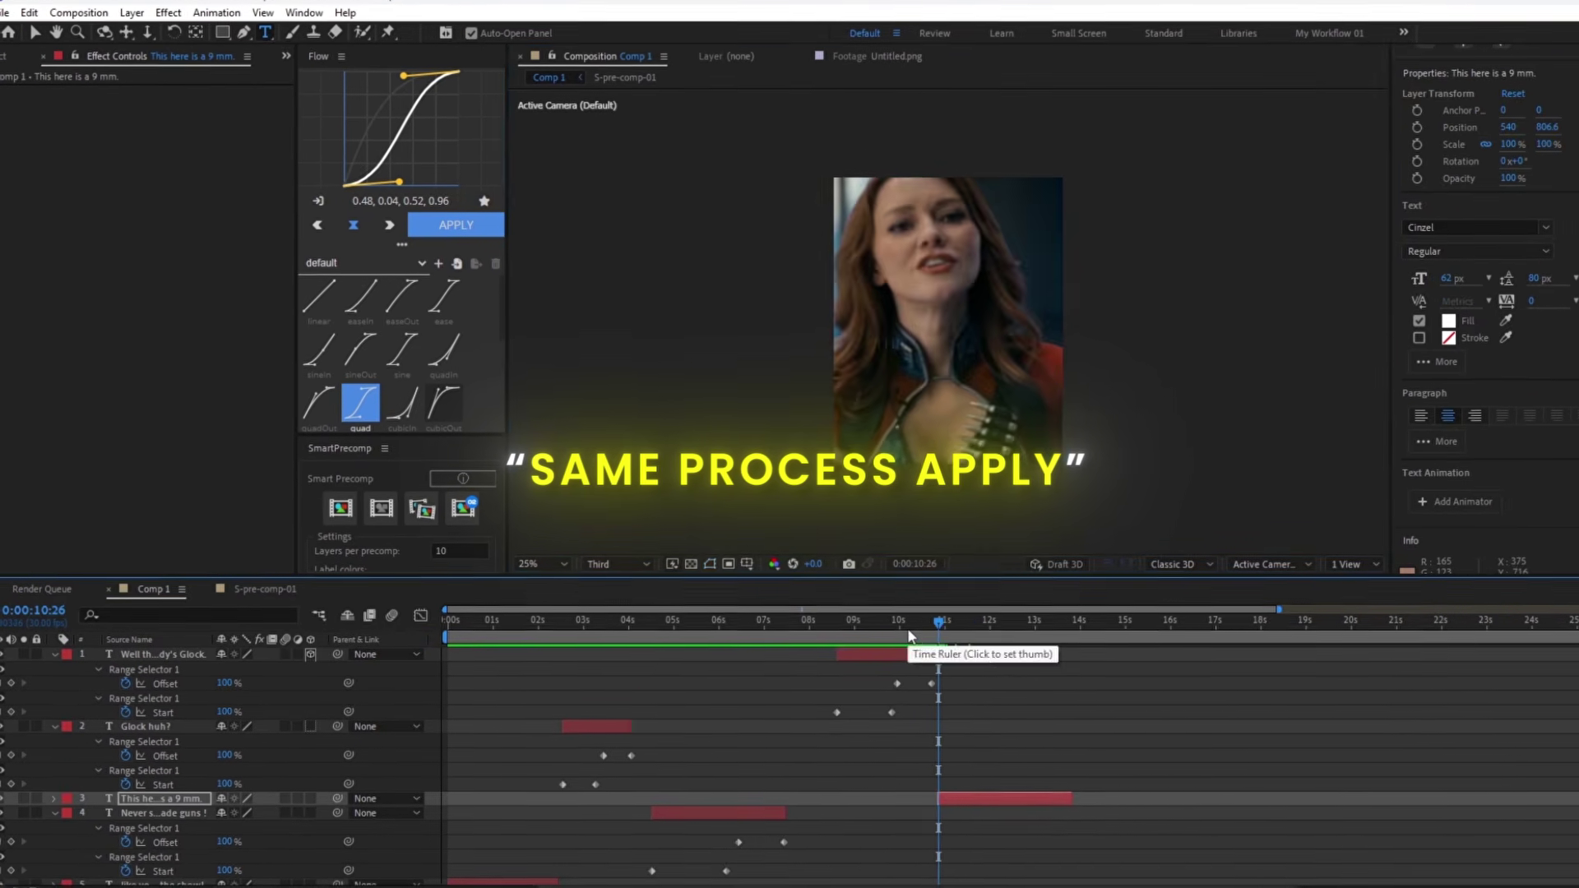
pyautogui.press('space')
pyautogui.press('u')
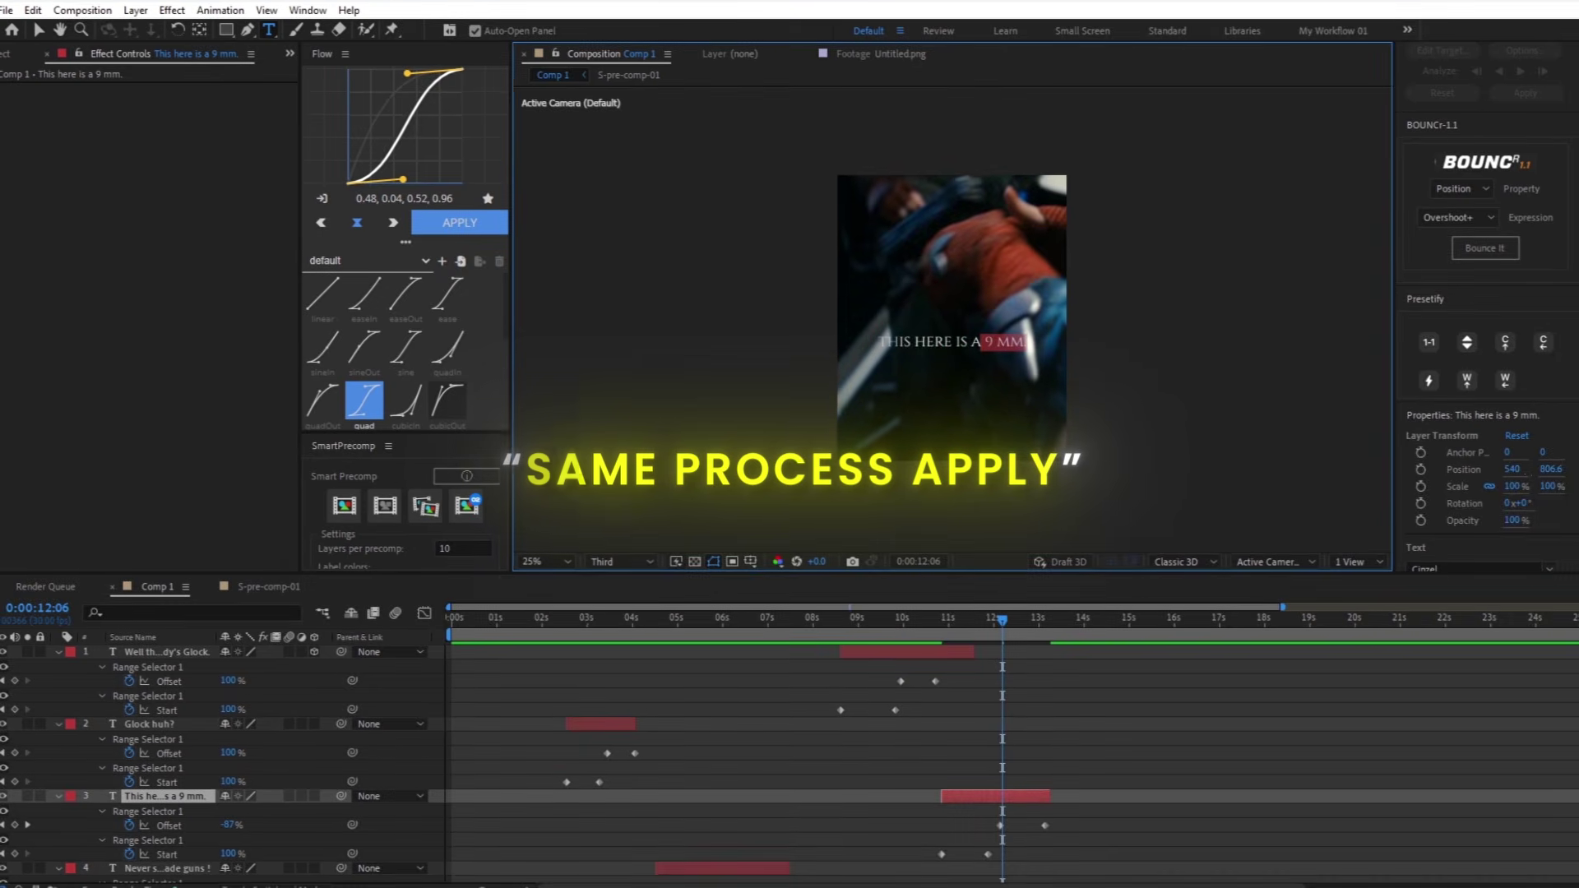
# Change the fill color of only "9 mm." in the caption to bright red
pyautogui.click(1418, 399)
pyautogui.moveTo(1419, 399); pyautogui.dragTo(1426, 436)
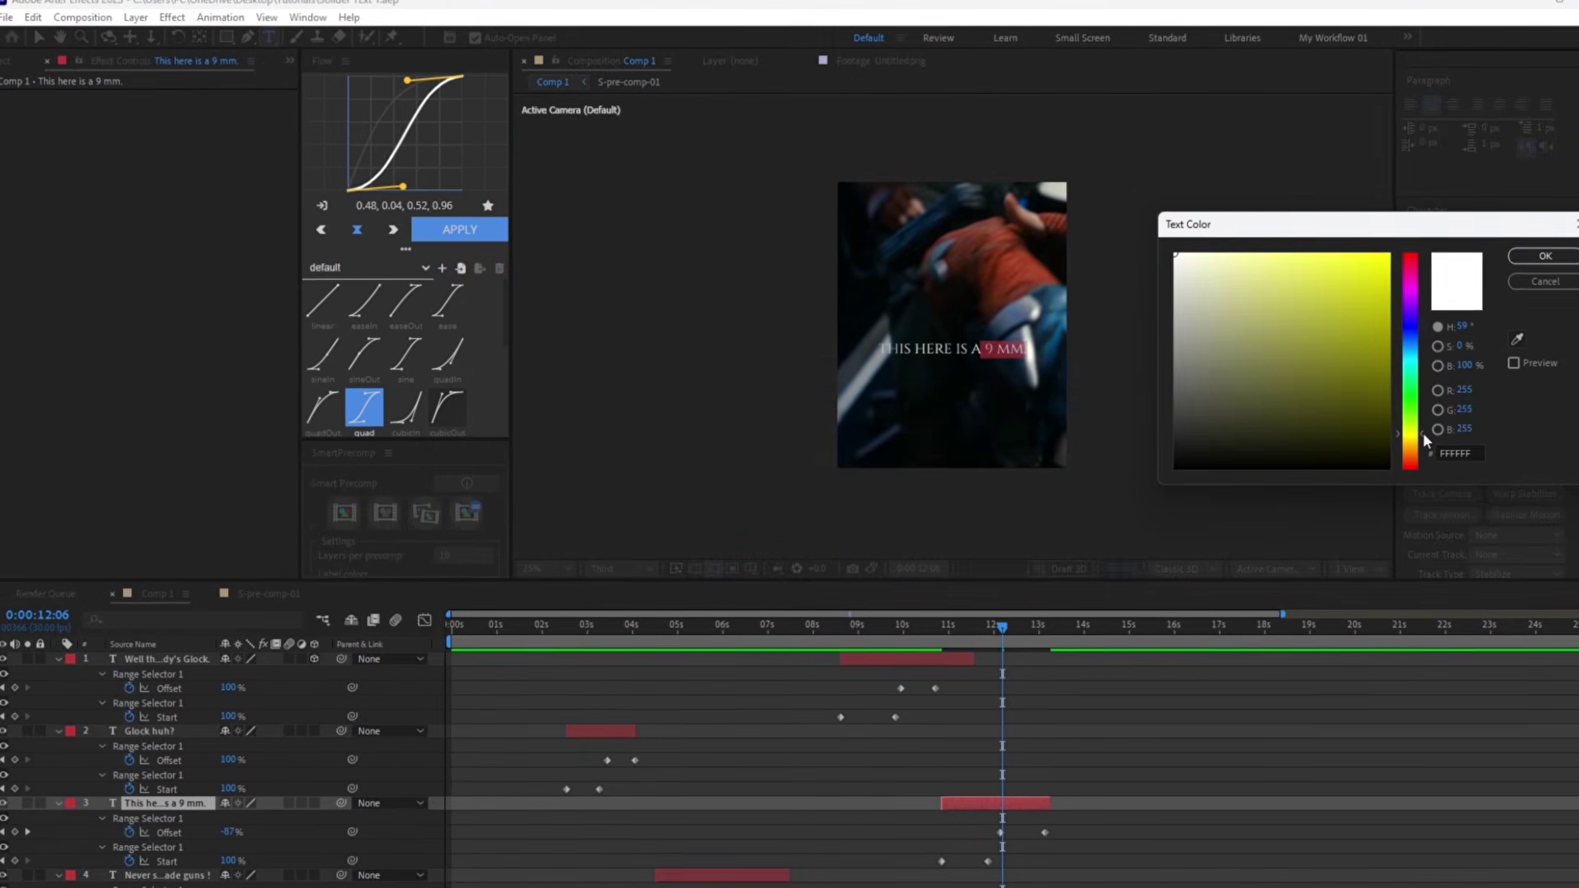
pyautogui.click(1544, 282)
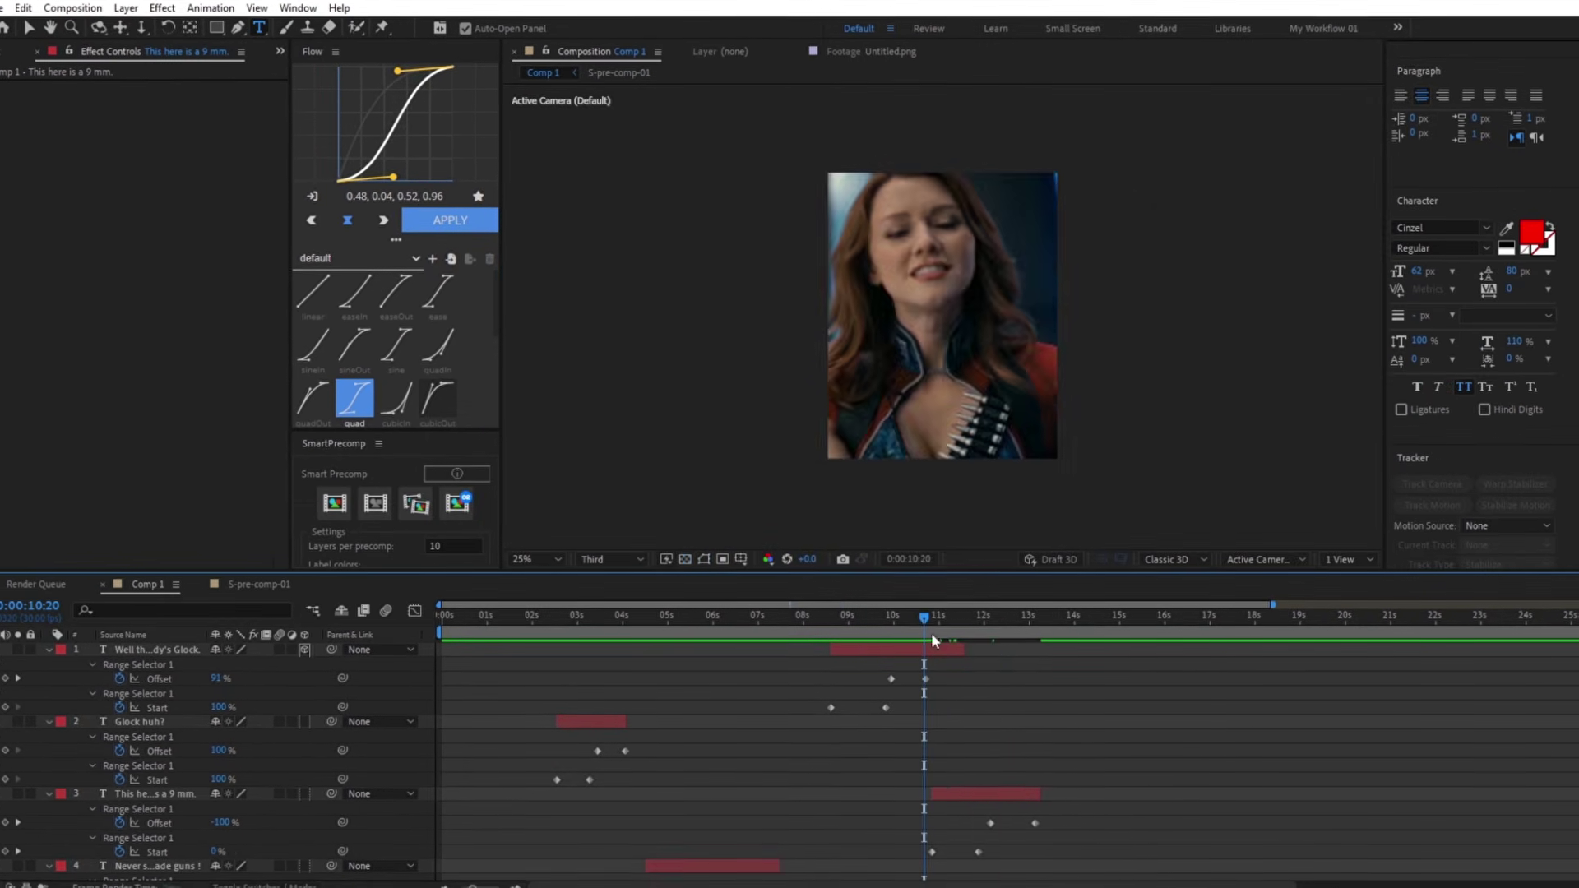
# Preview from 0:00:10:20 and shift the "This here is a 9 mm." layer to start at 0:00:10:23
pyautogui.press('space')
pyautogui.press('space')
pyautogui.click(949, 800)
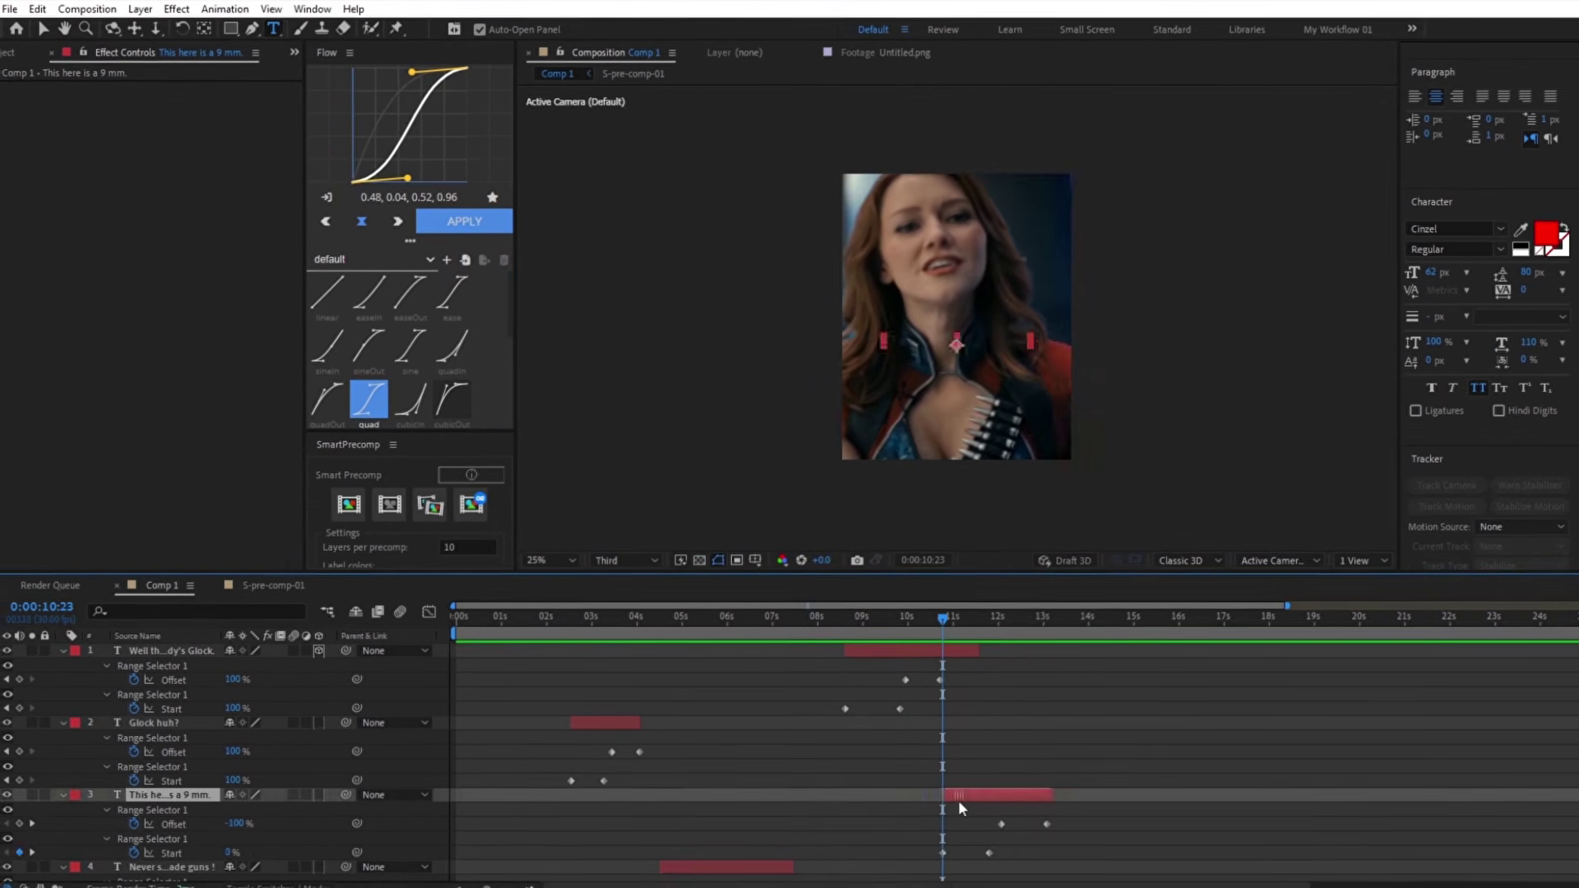
pyautogui.press('[')
pyautogui.press('space')
pyautogui.press('space')
# Duplicate the "This here is a 9 mm." caption to start shortly before 13 seconds, using "Gen 5, seven round capacity" from Notepad as its text
pyautogui.hotkey('alt', 'Tab')
pyautogui.moveTo(1076, 207); pyautogui.dragTo(1267, 207)
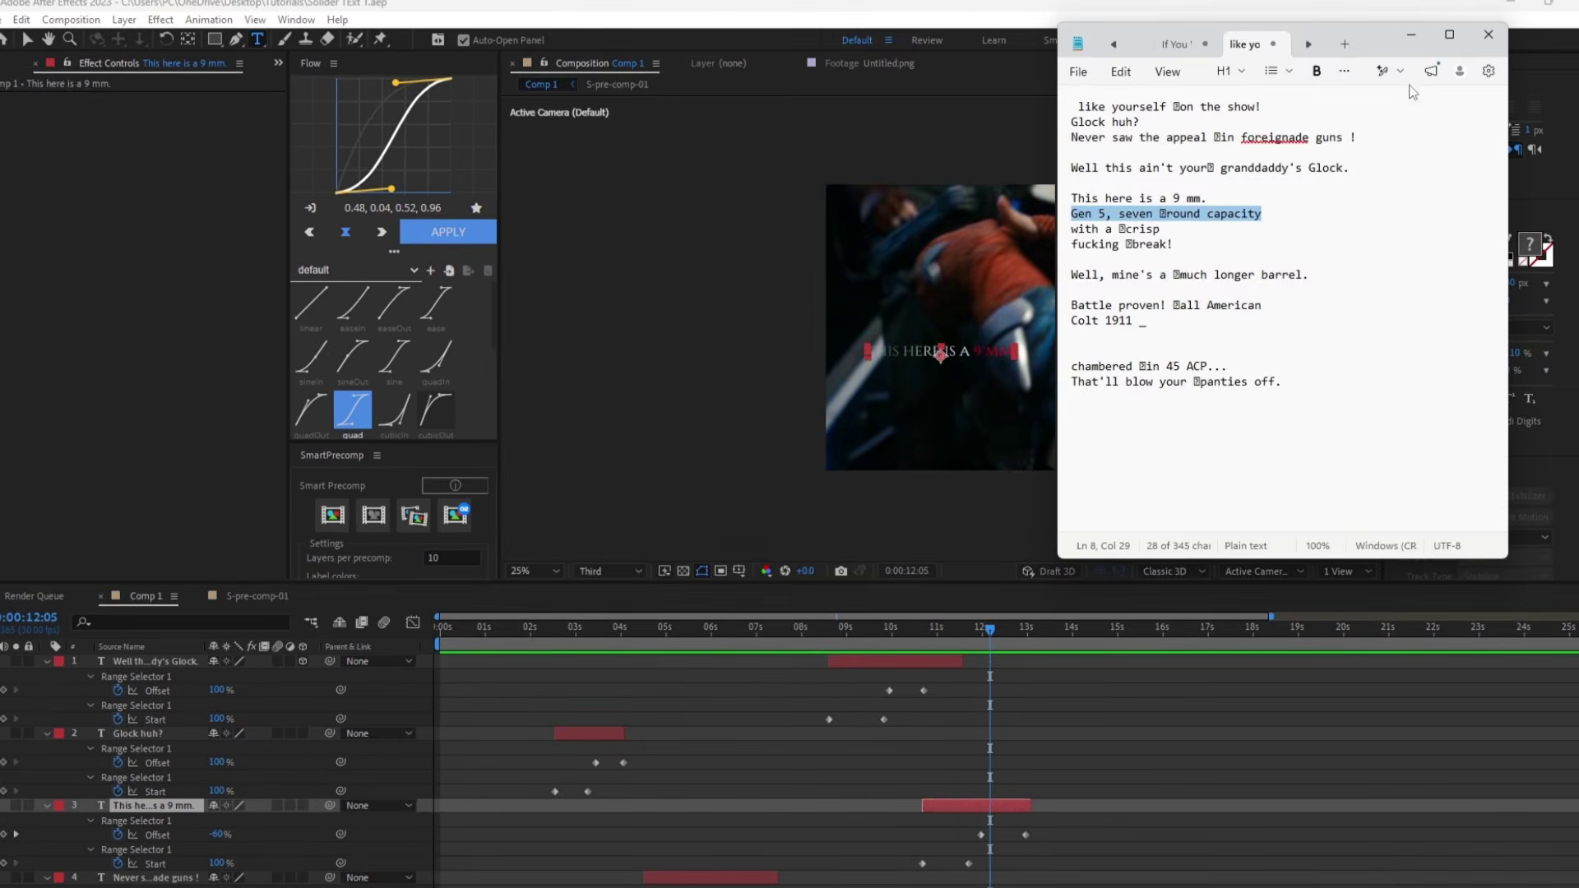
pyautogui.click(1415, 28)
pyautogui.hotkey('ctrl', 'd')
pyautogui.moveTo(971, 799); pyautogui.dragTo(1060, 799)
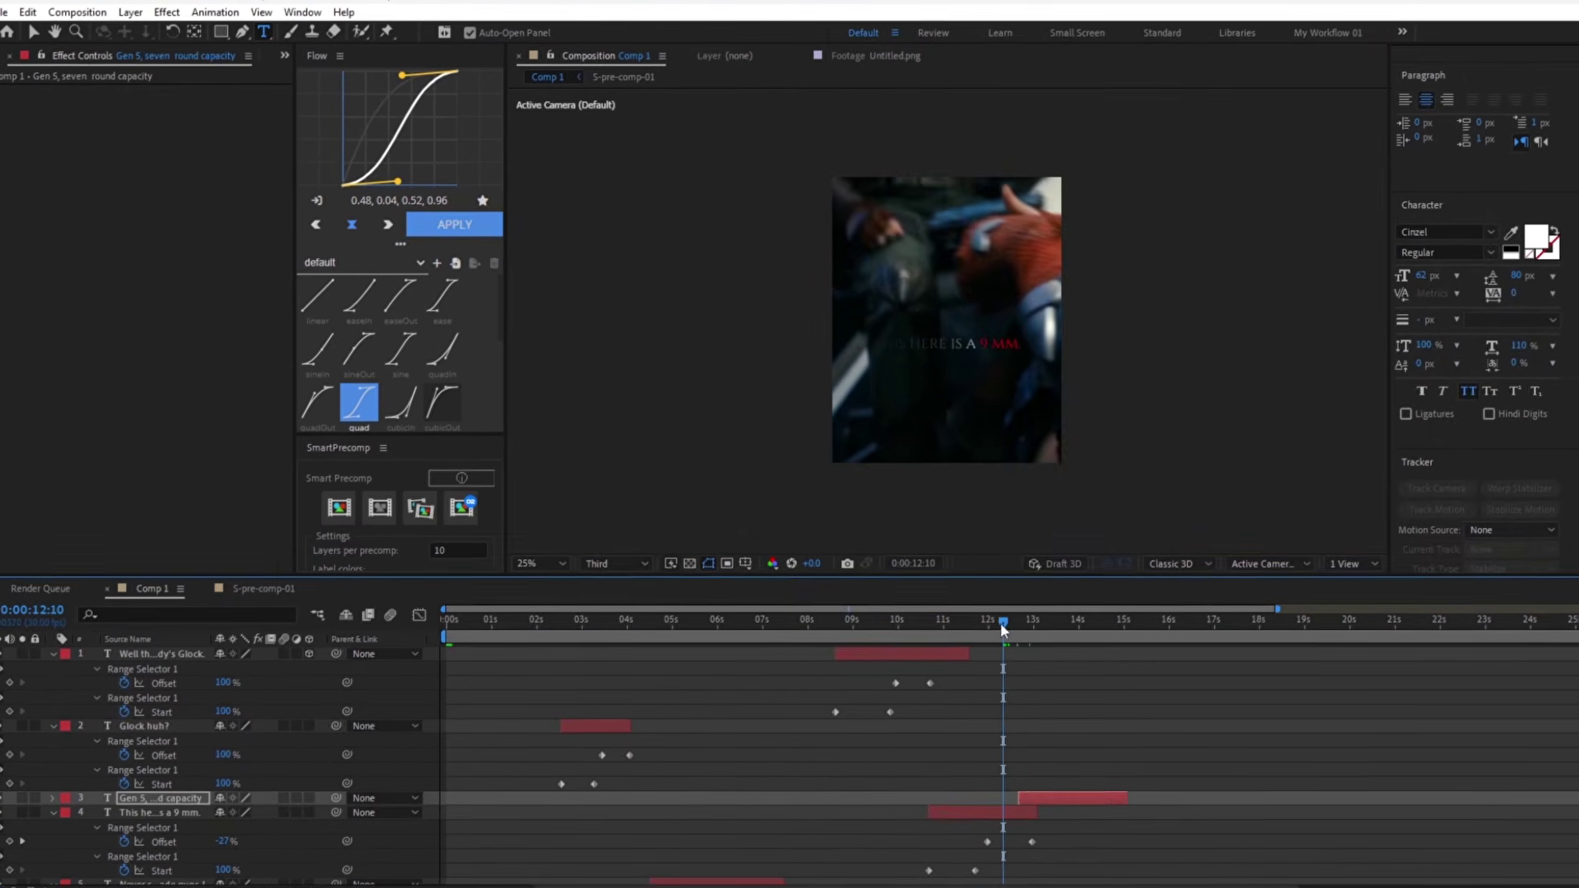
# Change only "Gen 5," in the caption to a magenta fill and a font size of 77 px
pyautogui.doubleClick(925, 343)
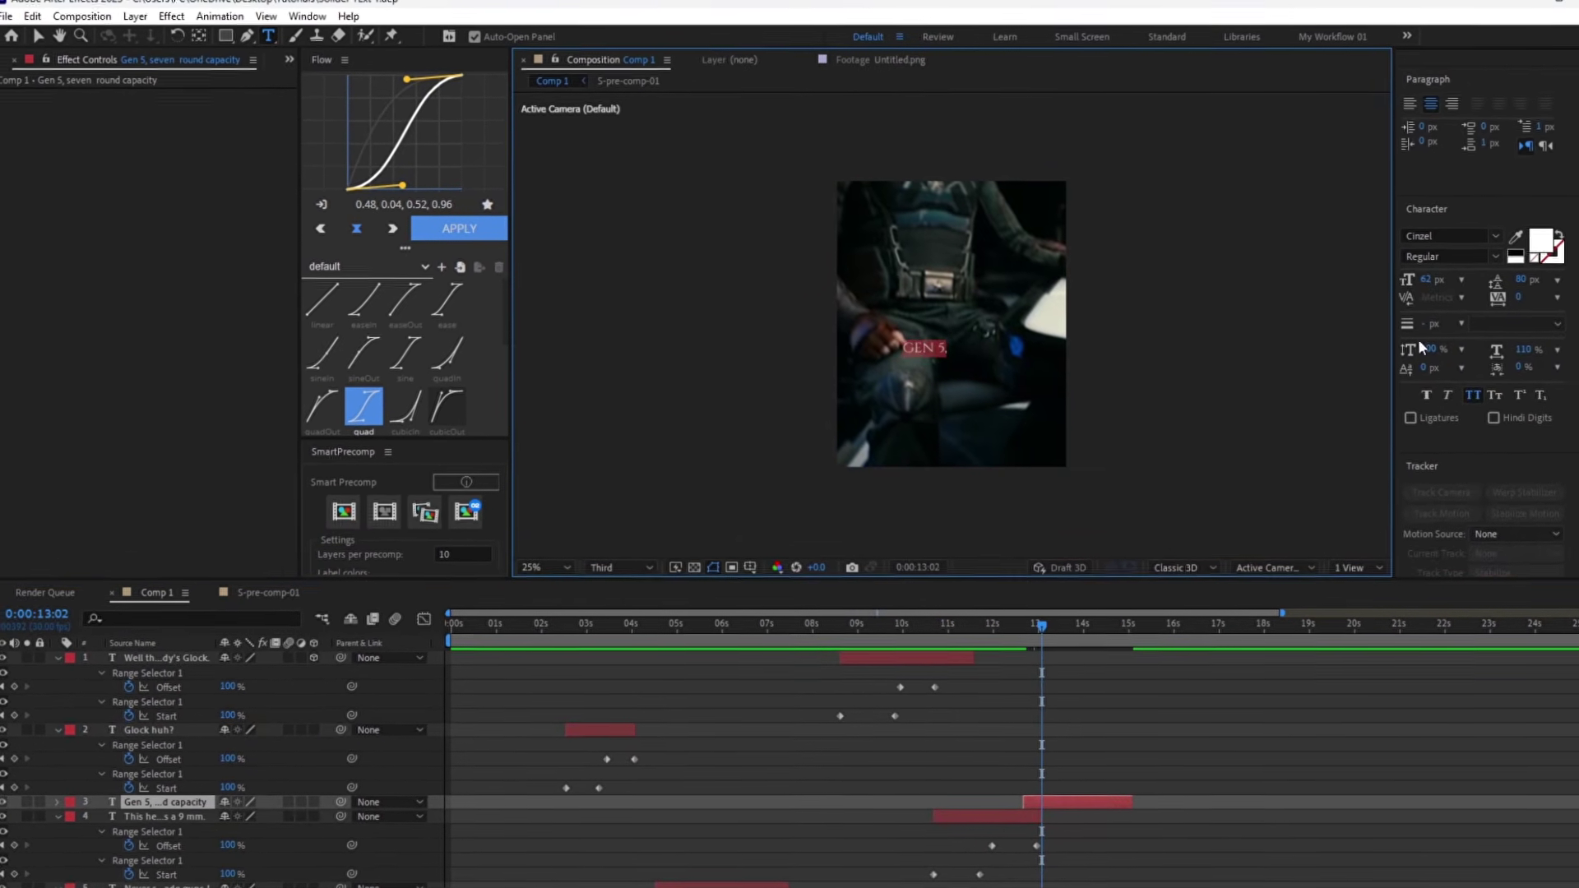
pyautogui.click(1530, 244)
pyautogui.click(1406, 296)
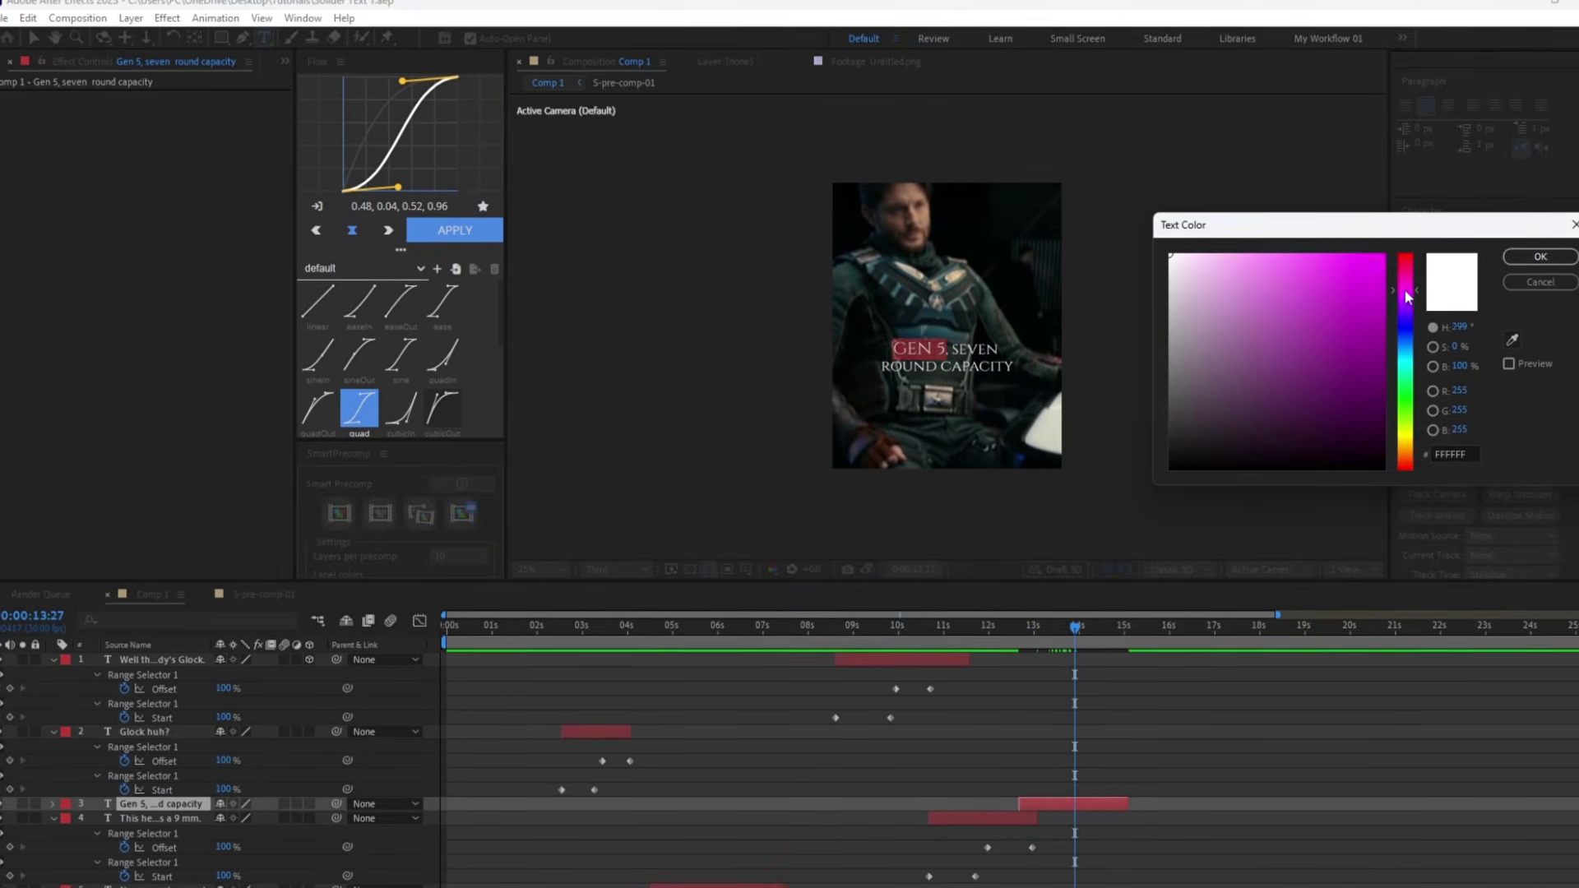
pyautogui.click(1382, 257)
pyautogui.click(1535, 258)
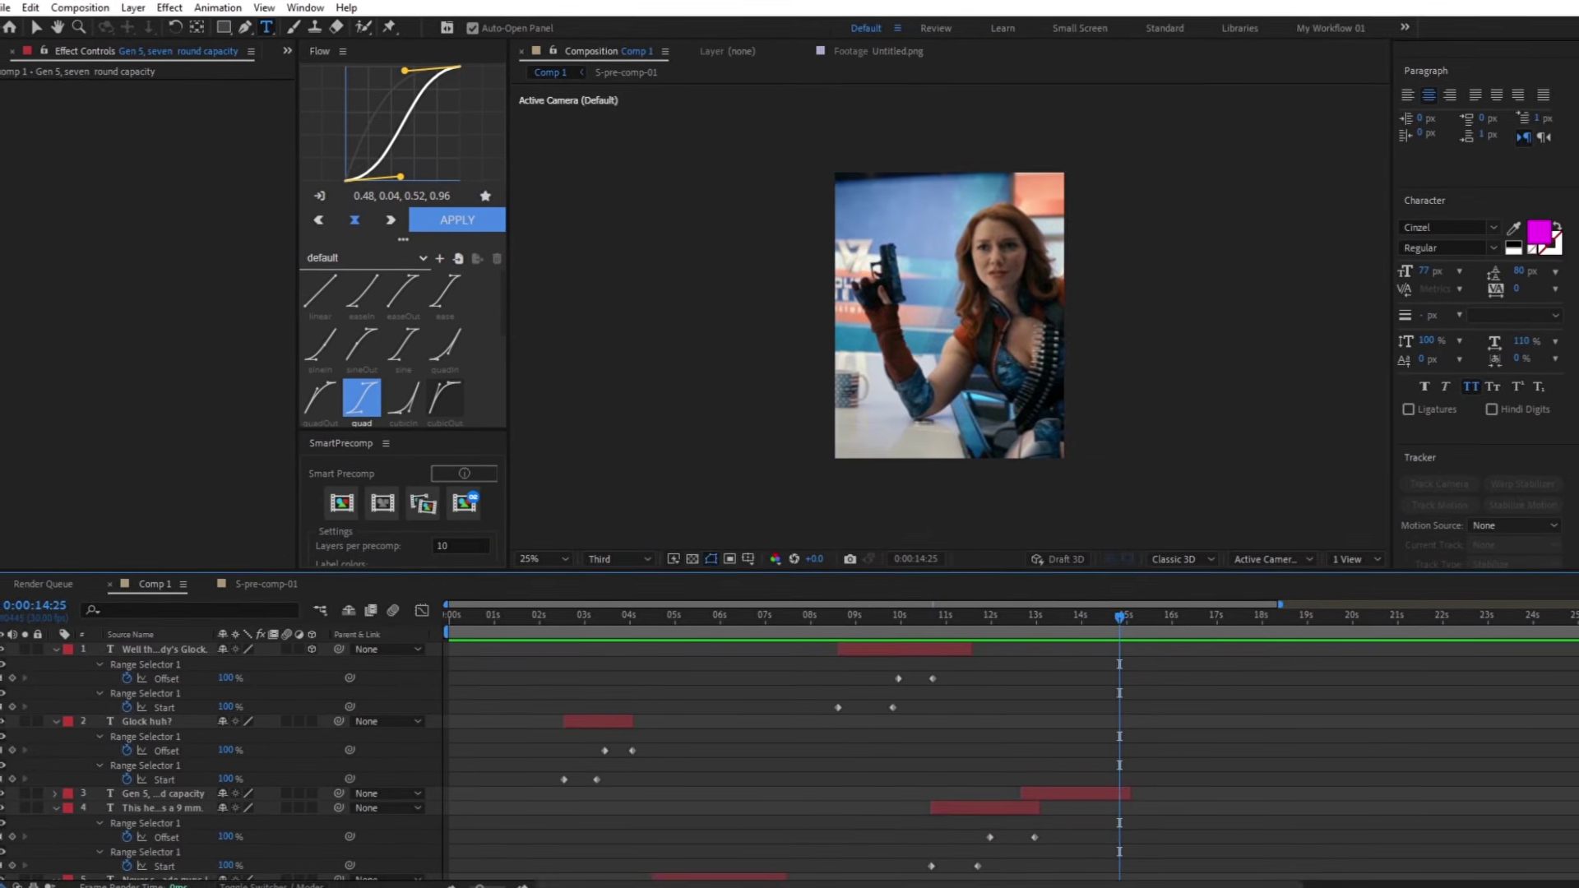
# Duplicate the "Gen 5, seven round capacity" caption to start at about 14.5 seconds and replace its text with "with a crisp" from Notepad
pyautogui.click(637, 869)
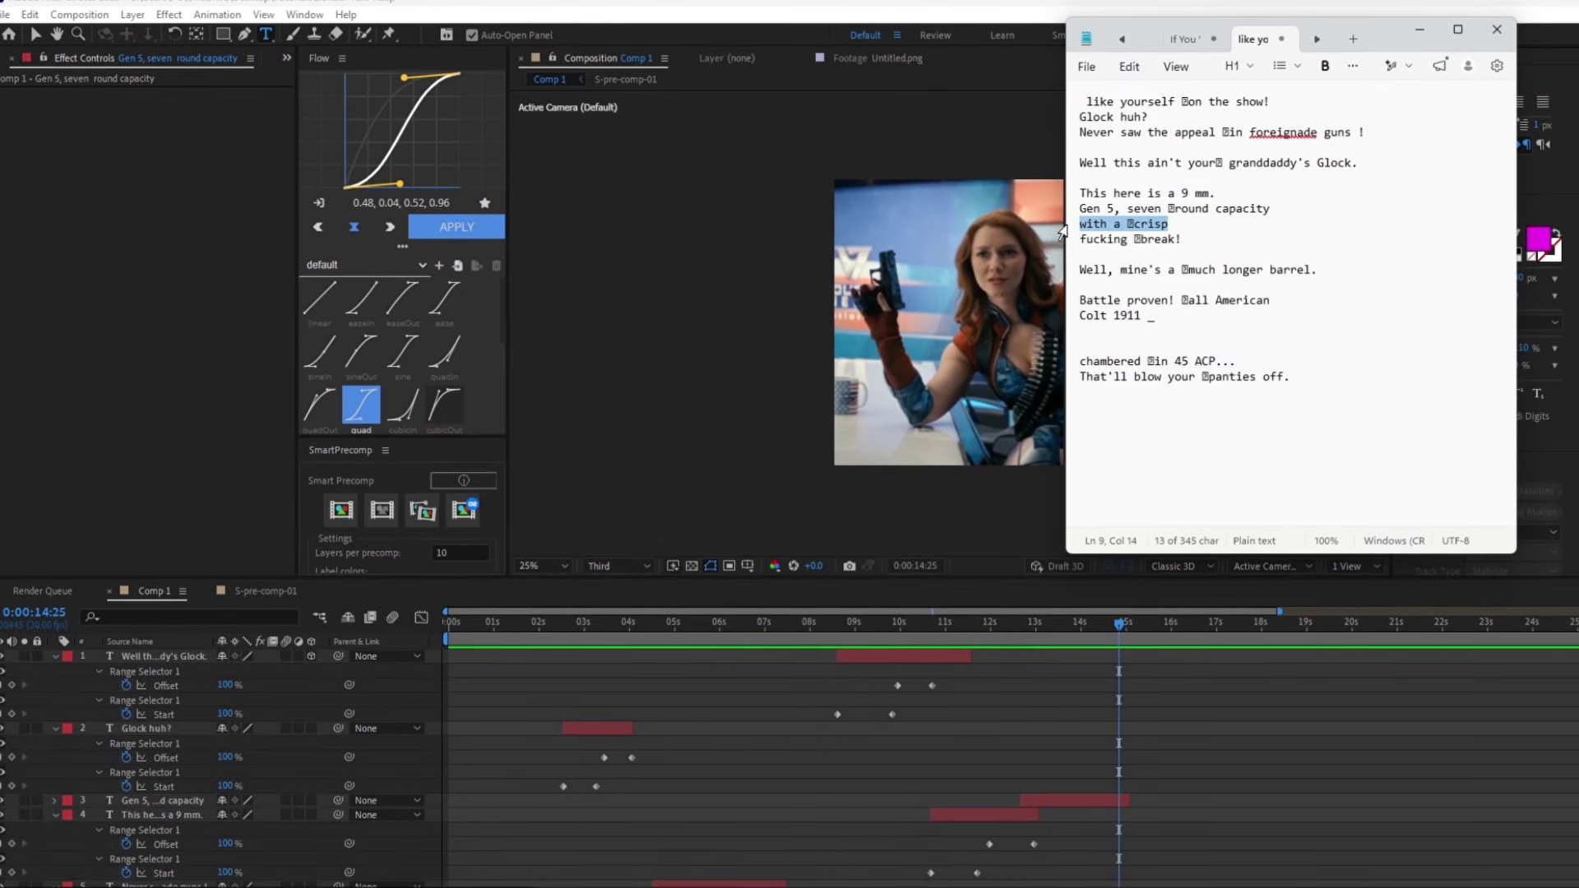
pyautogui.click(1416, 29)
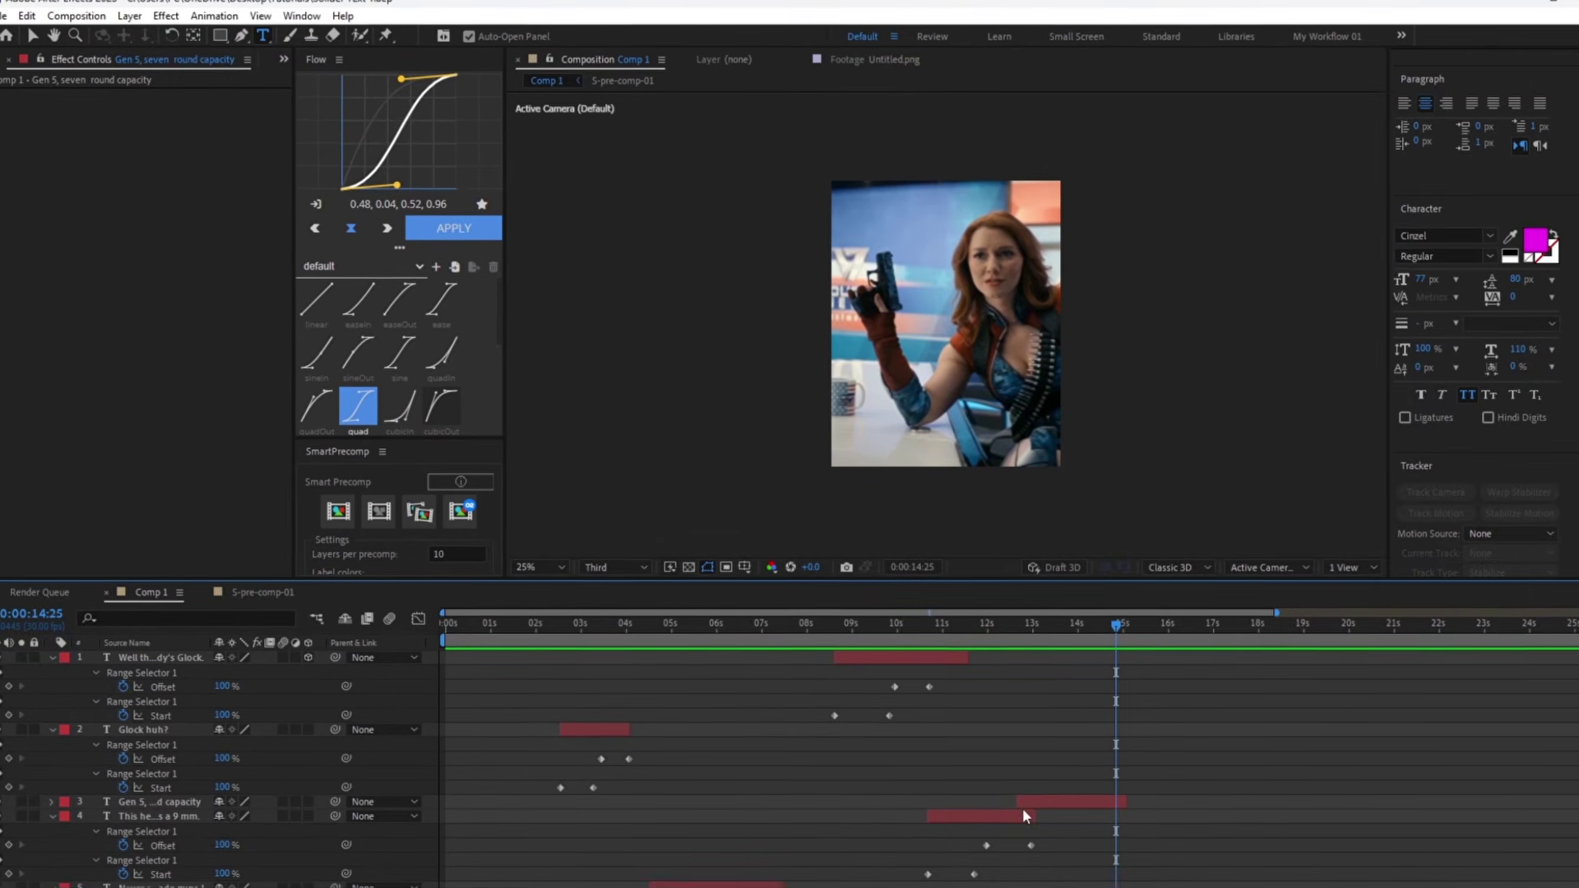
pyautogui.hotkey('ctrl', 'd')
pyautogui.moveTo(1043, 801); pyautogui.dragTo(1122, 799)
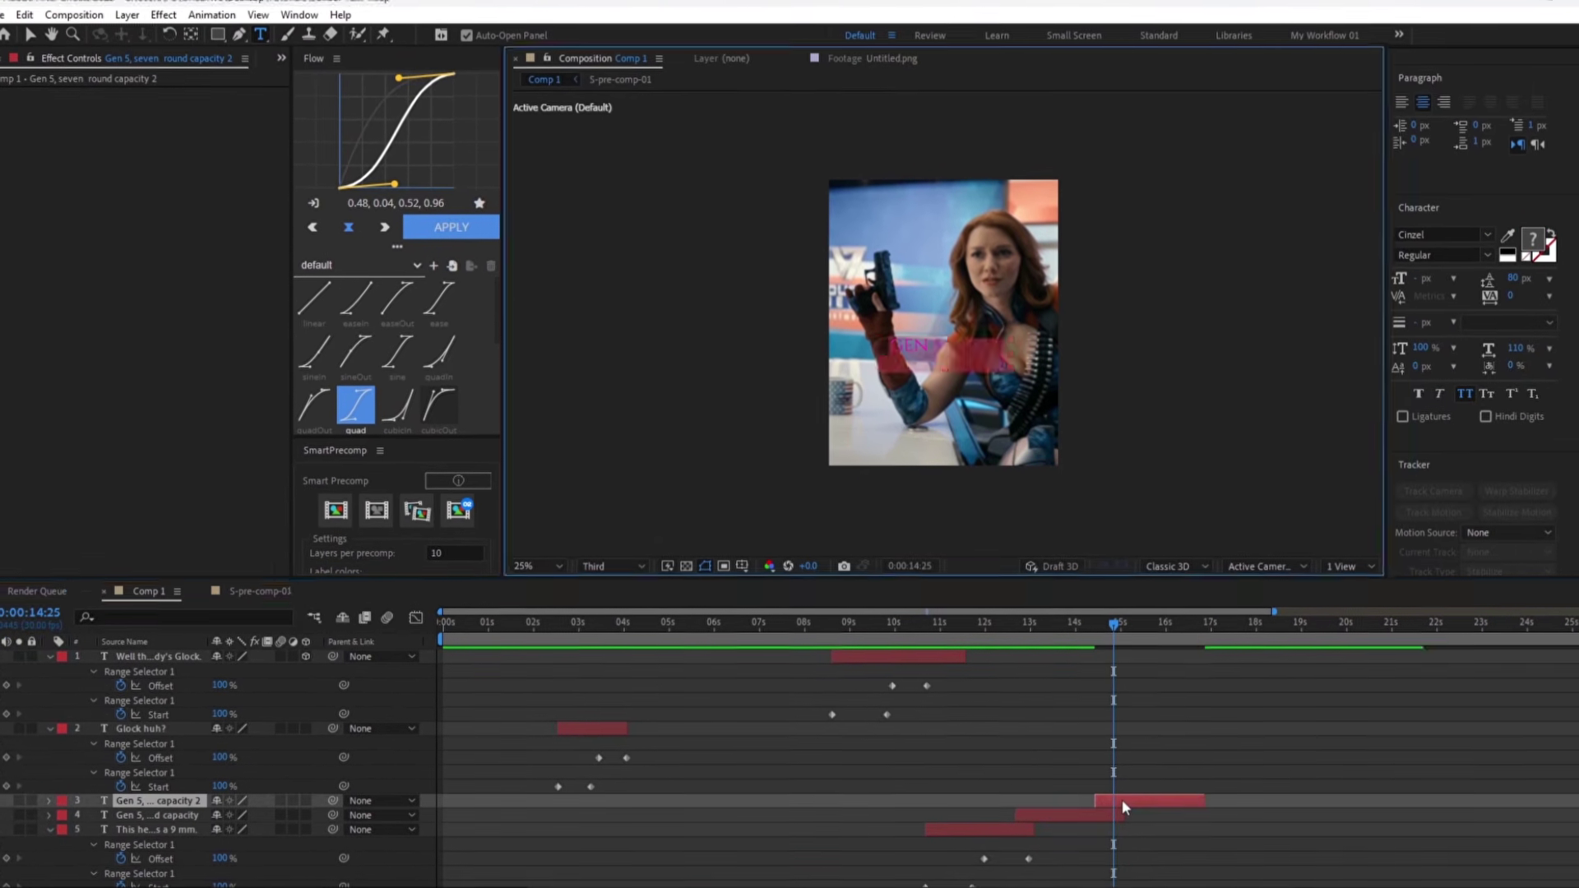
pyautogui.write('with a  crisp')
# Set the "with a crisp" caption's font to Ink Free and its fill color to dark grey 161616
pyautogui.doubleClick(1153, 802)
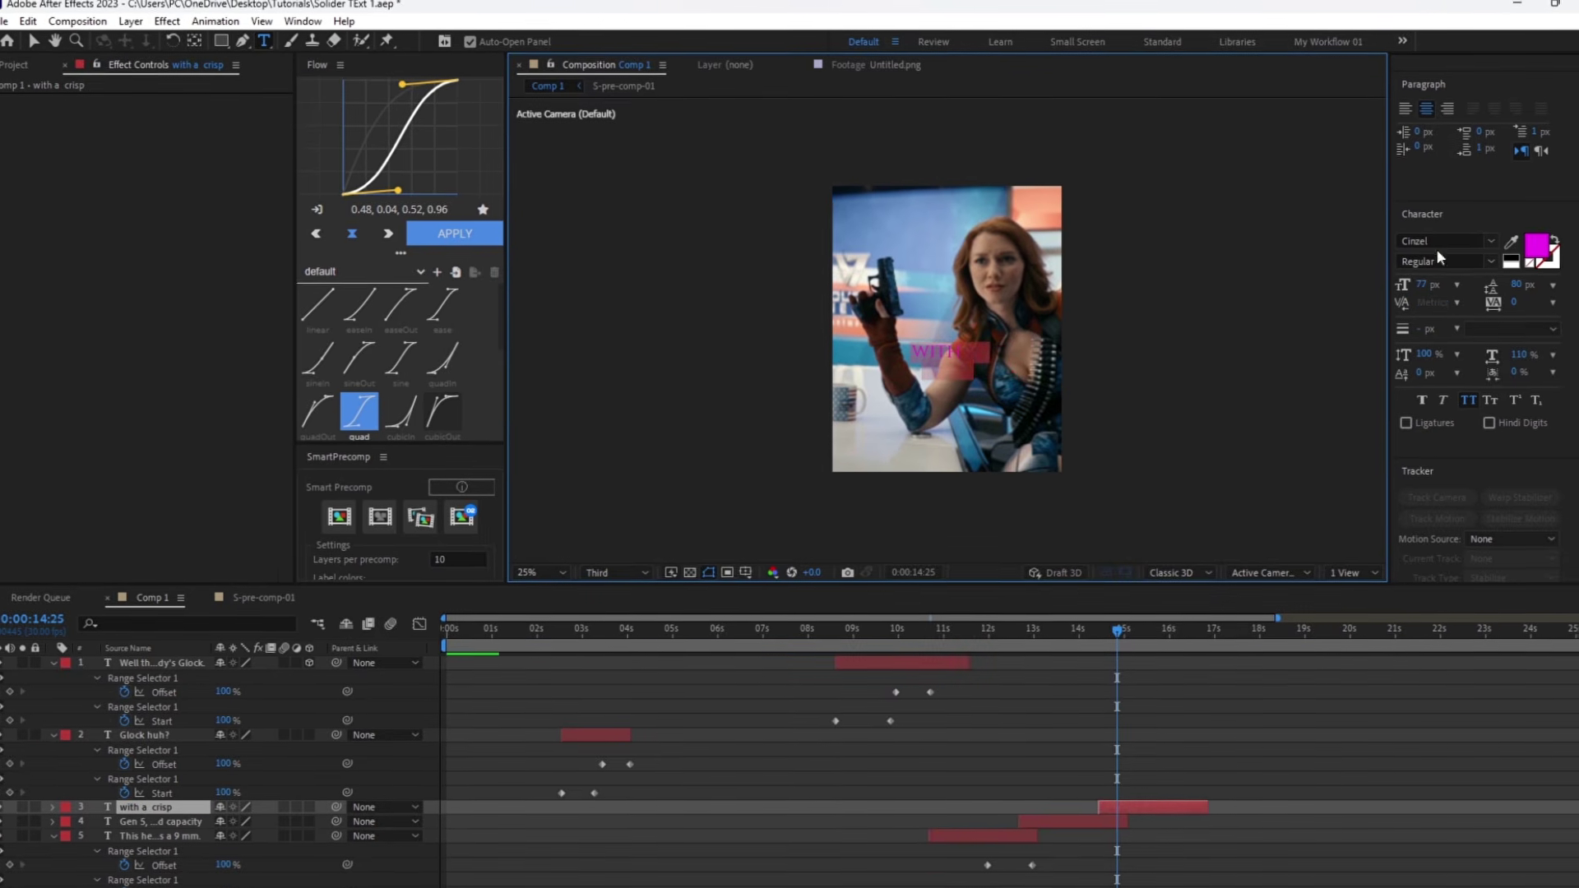
pyautogui.click(1438, 242)
pyautogui.write('f')
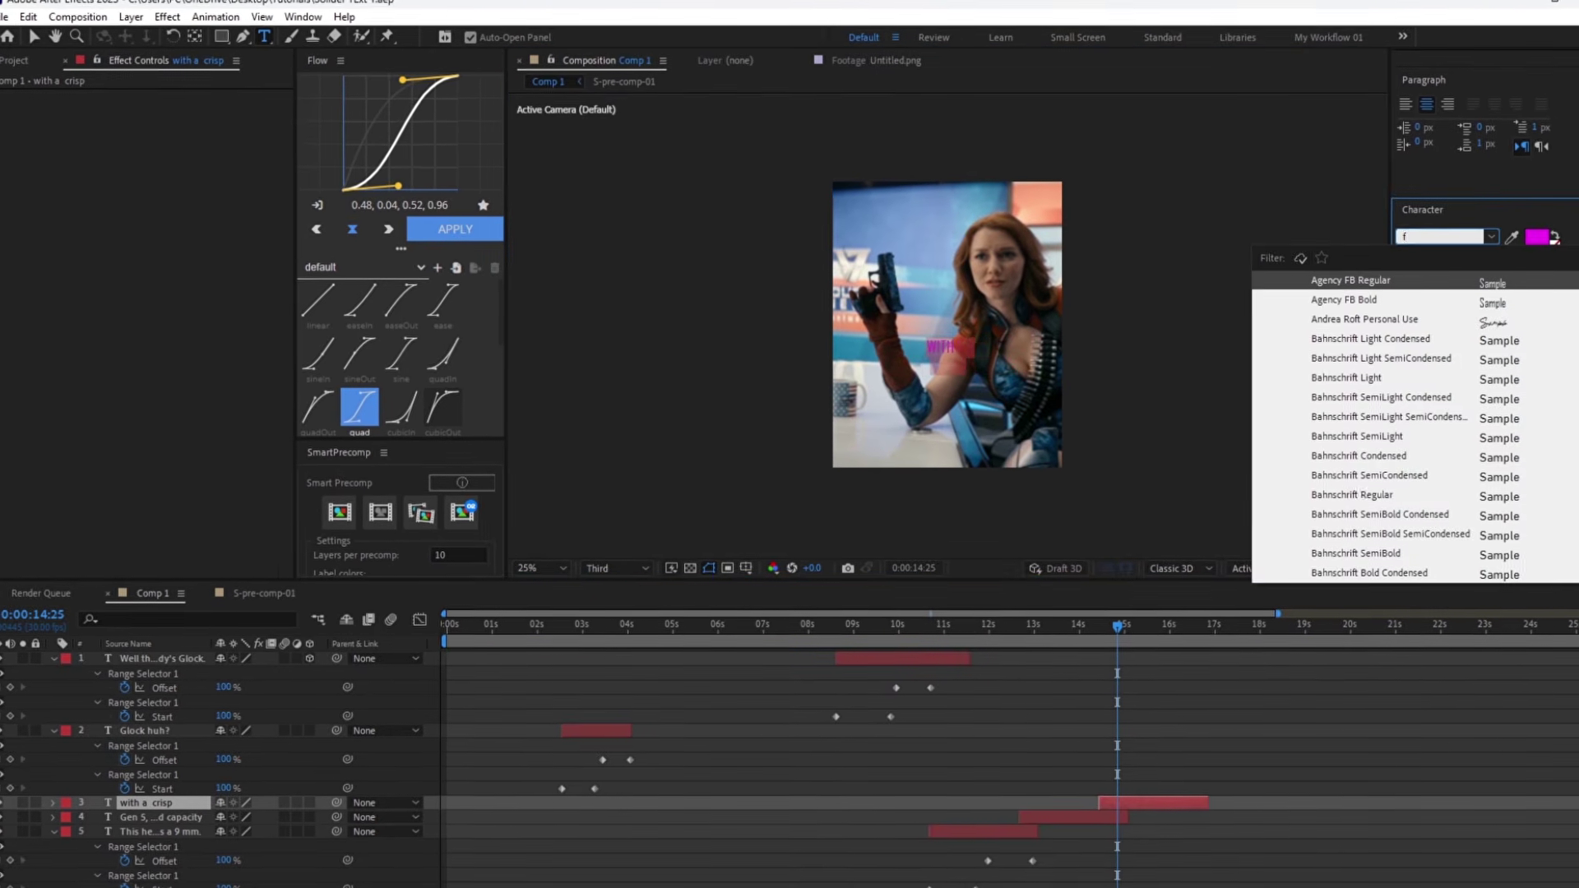
pyautogui.press('BackSpace')
pyautogui.write('ink')
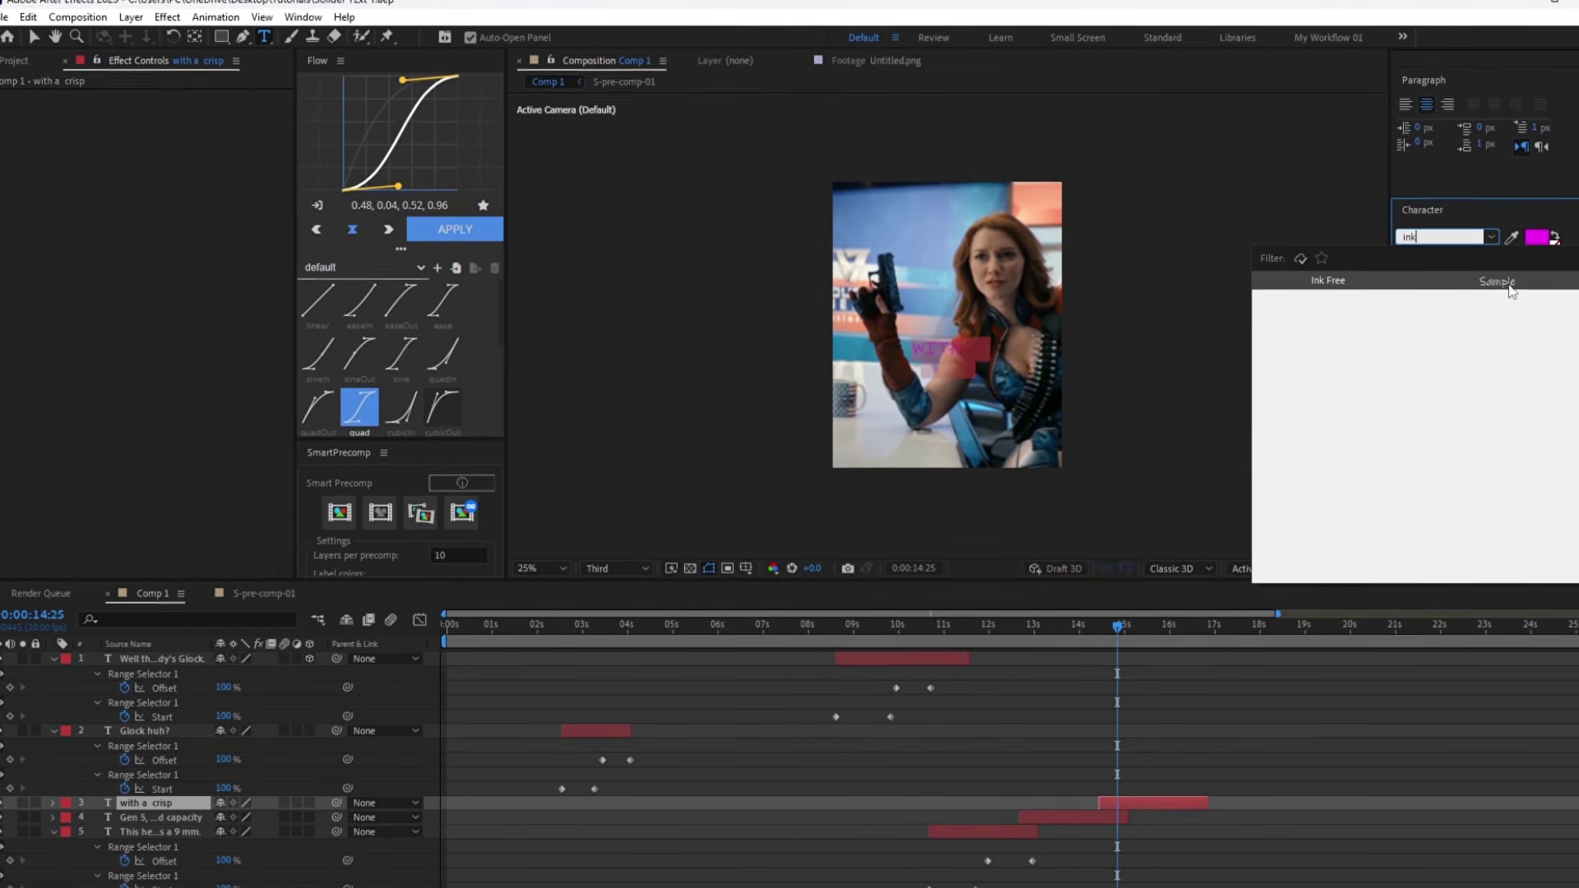
pyautogui.click(1510, 287)
pyautogui.click(1536, 238)
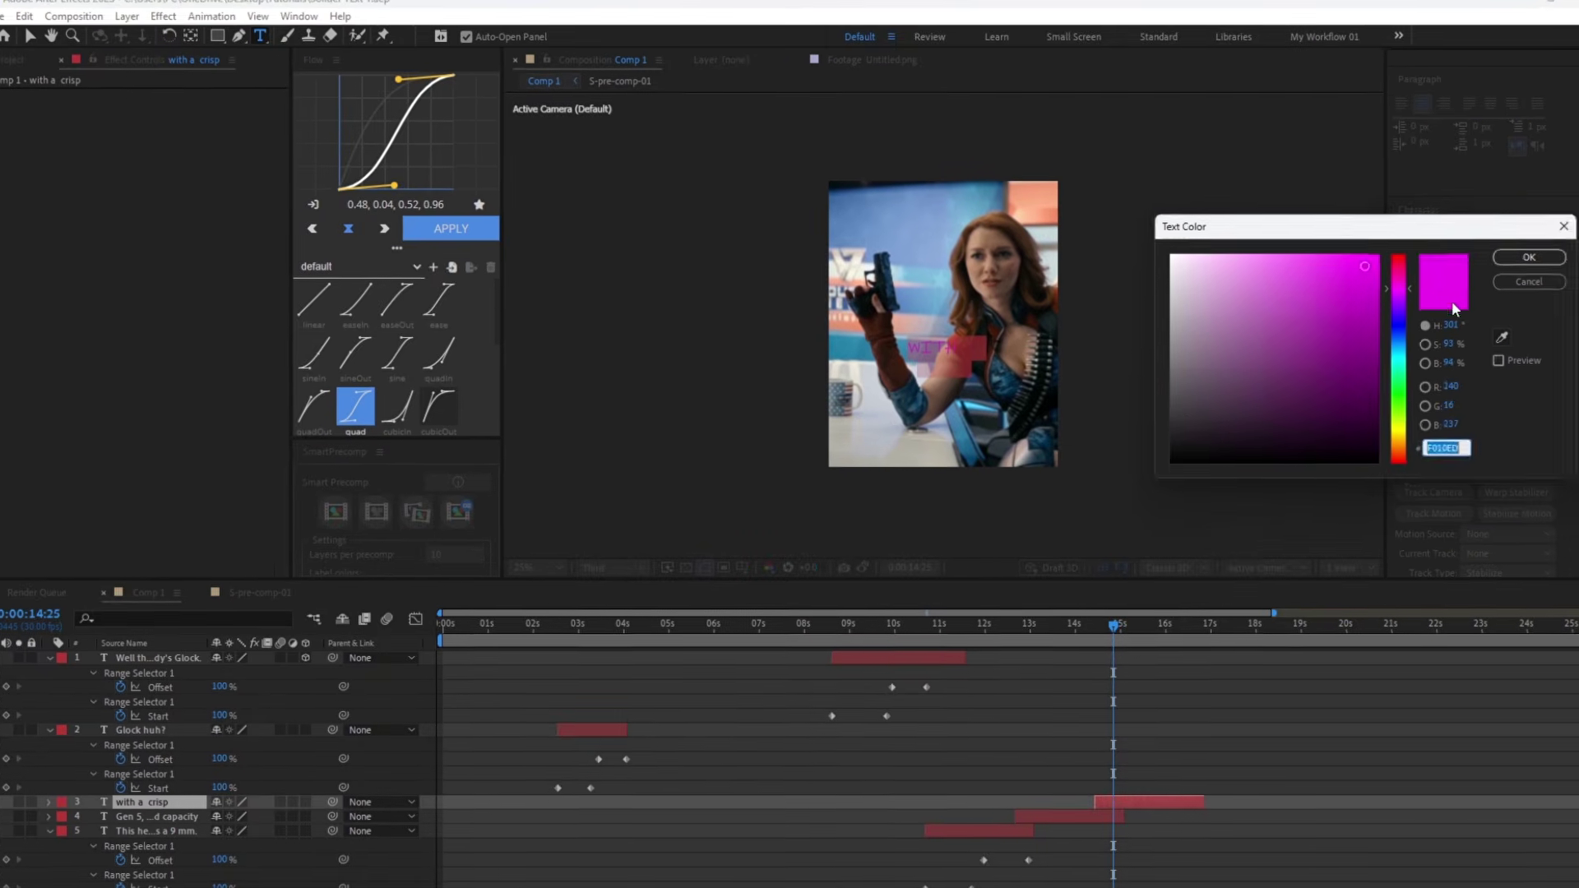
pyautogui.click(1167, 427)
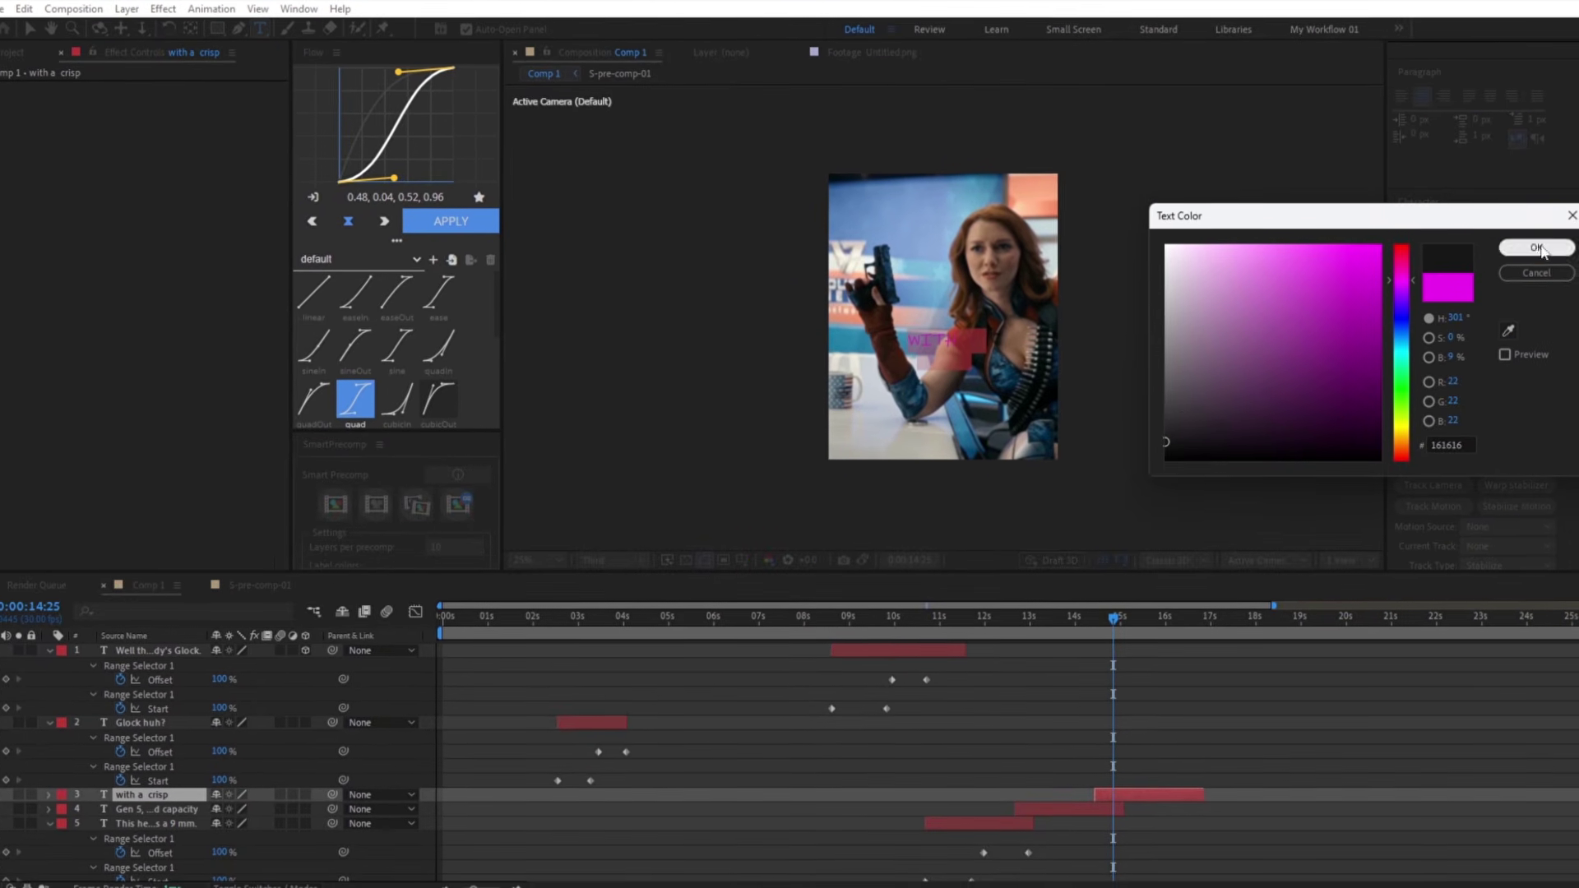
pyautogui.click(1537, 247)
# Add Position, Rotation and Opacity keyframes to the "with a crisp" layer and align them with the layer's start at 0:00:14:13
pyautogui.moveTo(1102, 621); pyautogui.dragTo(1102, 624)
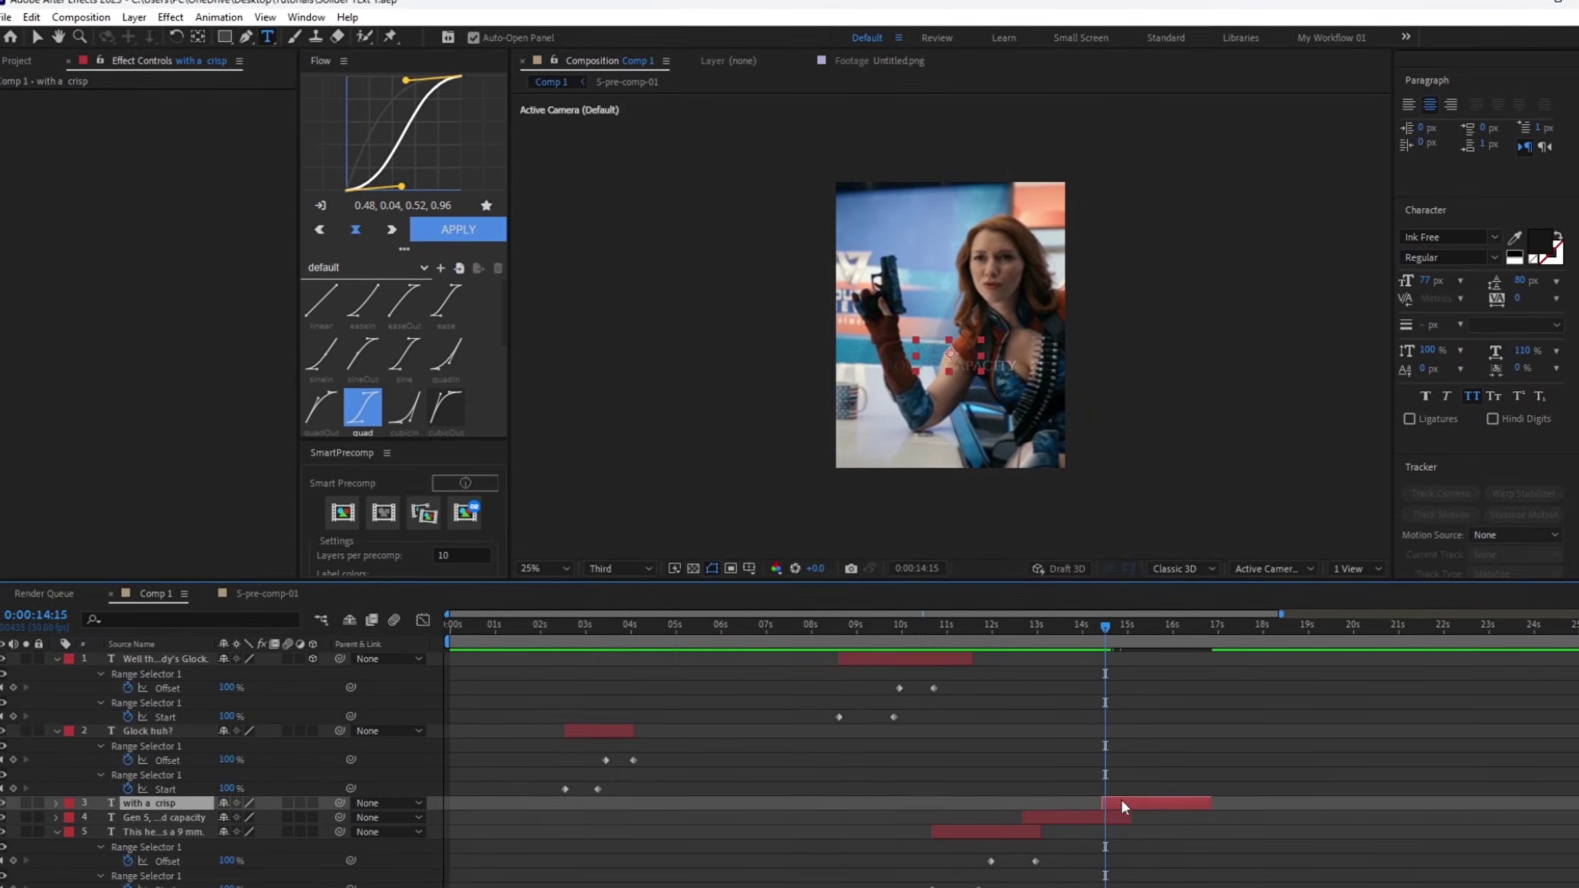
pyautogui.press('p')
pyautogui.press('t')
pyautogui.click(94, 816)
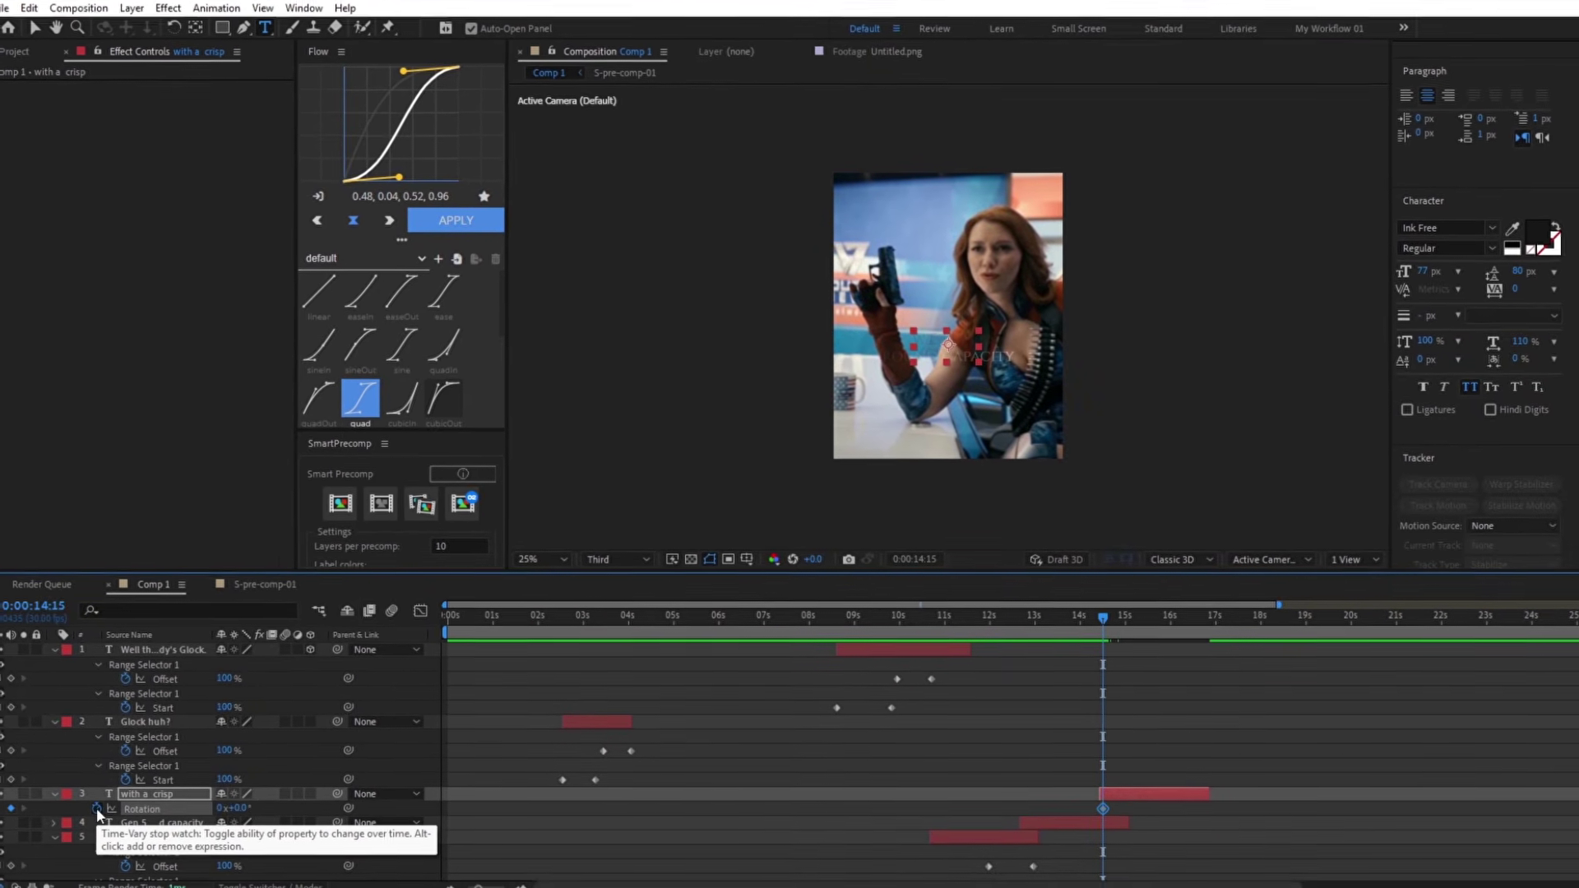
pyautogui.scroll(-2, 1162, 799)
pyautogui.press('=')
pyautogui.press('=')
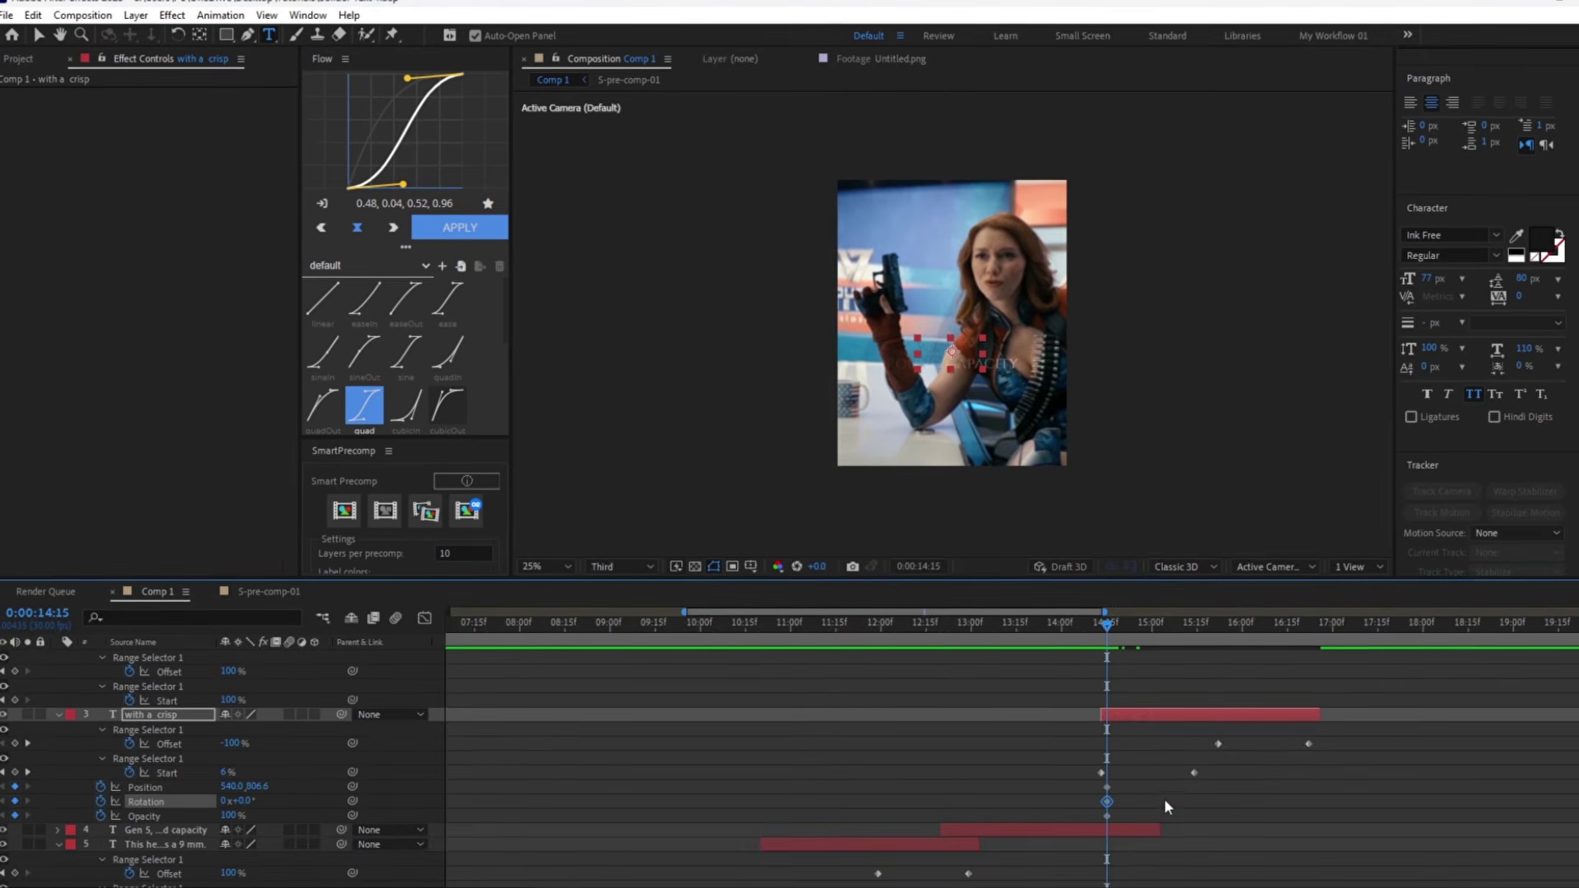
pyautogui.moveTo(1128, 777); pyautogui.dragTo(1088, 806)
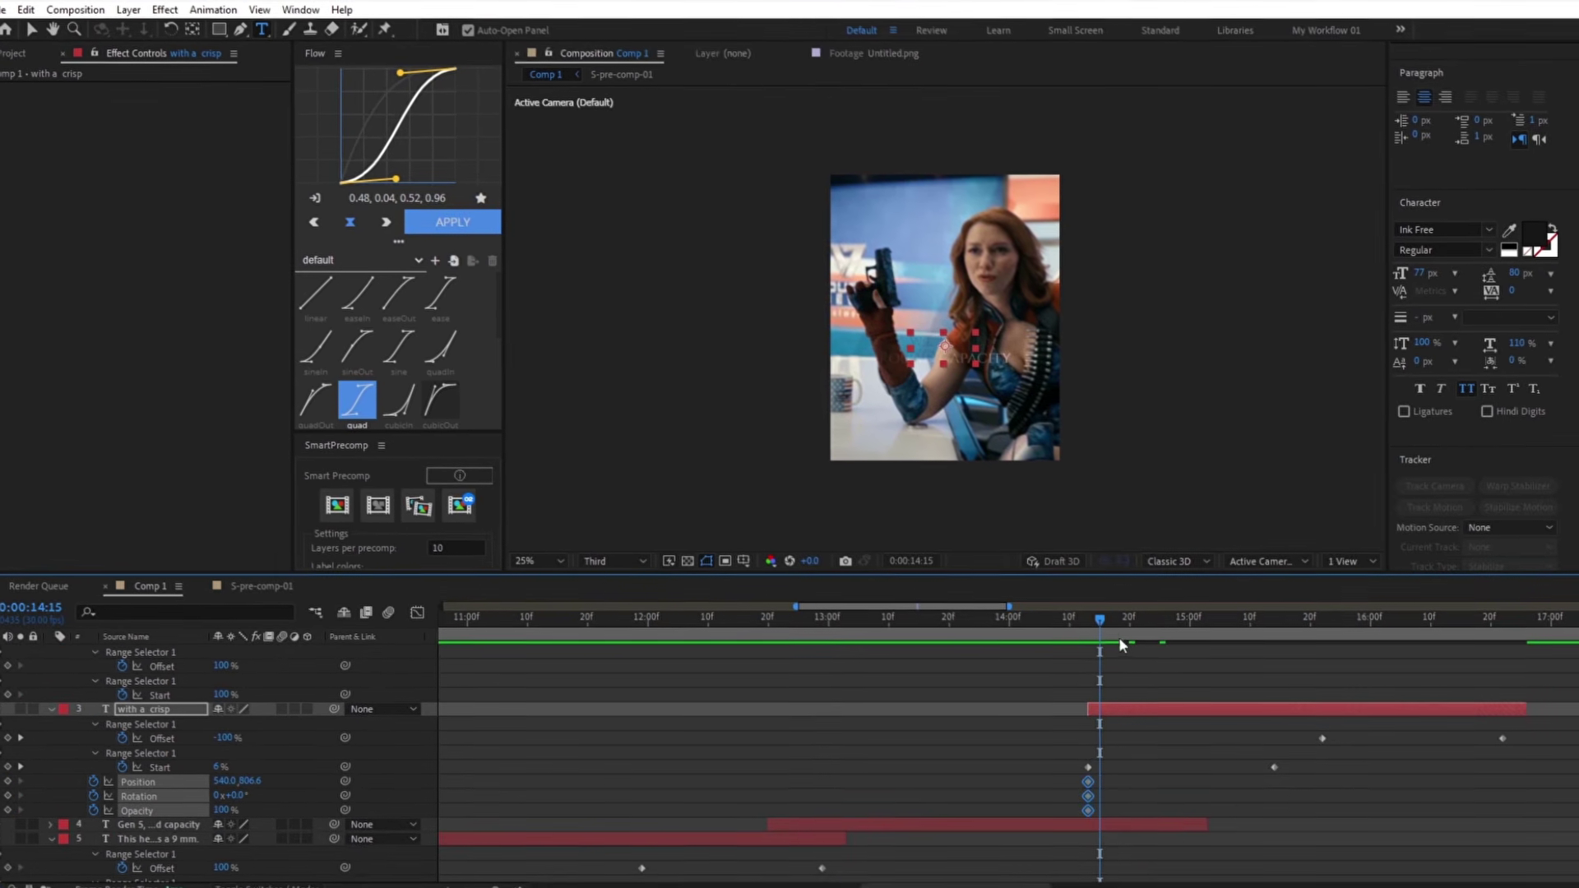
# Add end keyframes at 0:00:15:13, then set the starting keyframes to position 286.0, 562.6, rotation -46° and opacity 62%, and preview
pyautogui.moveTo(1119, 637); pyautogui.dragTo(1267, 640)
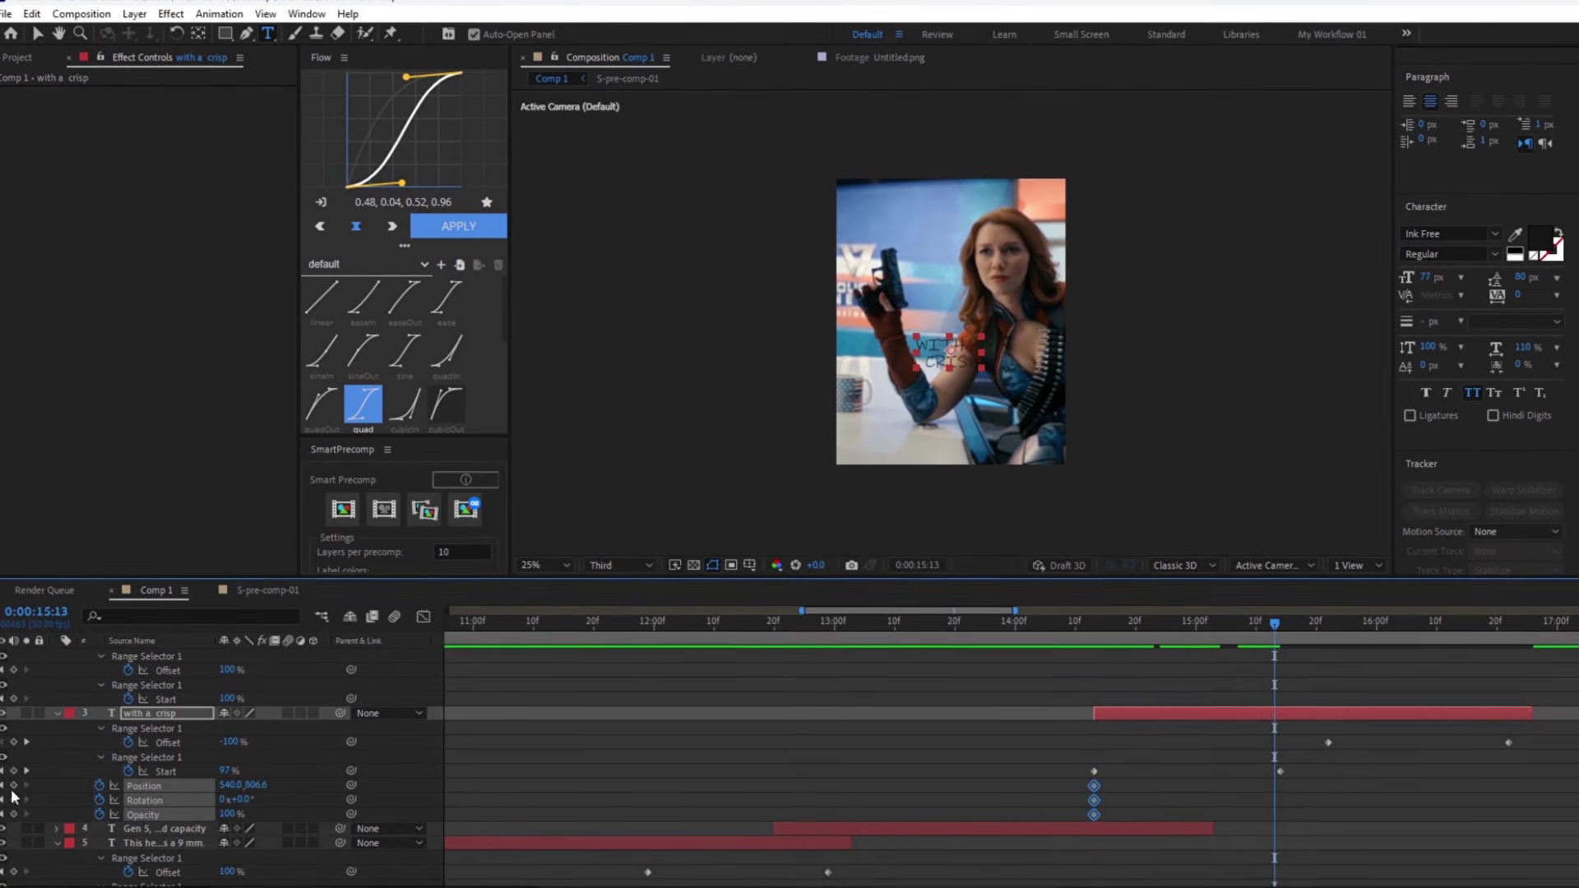
pyautogui.click(15, 788)
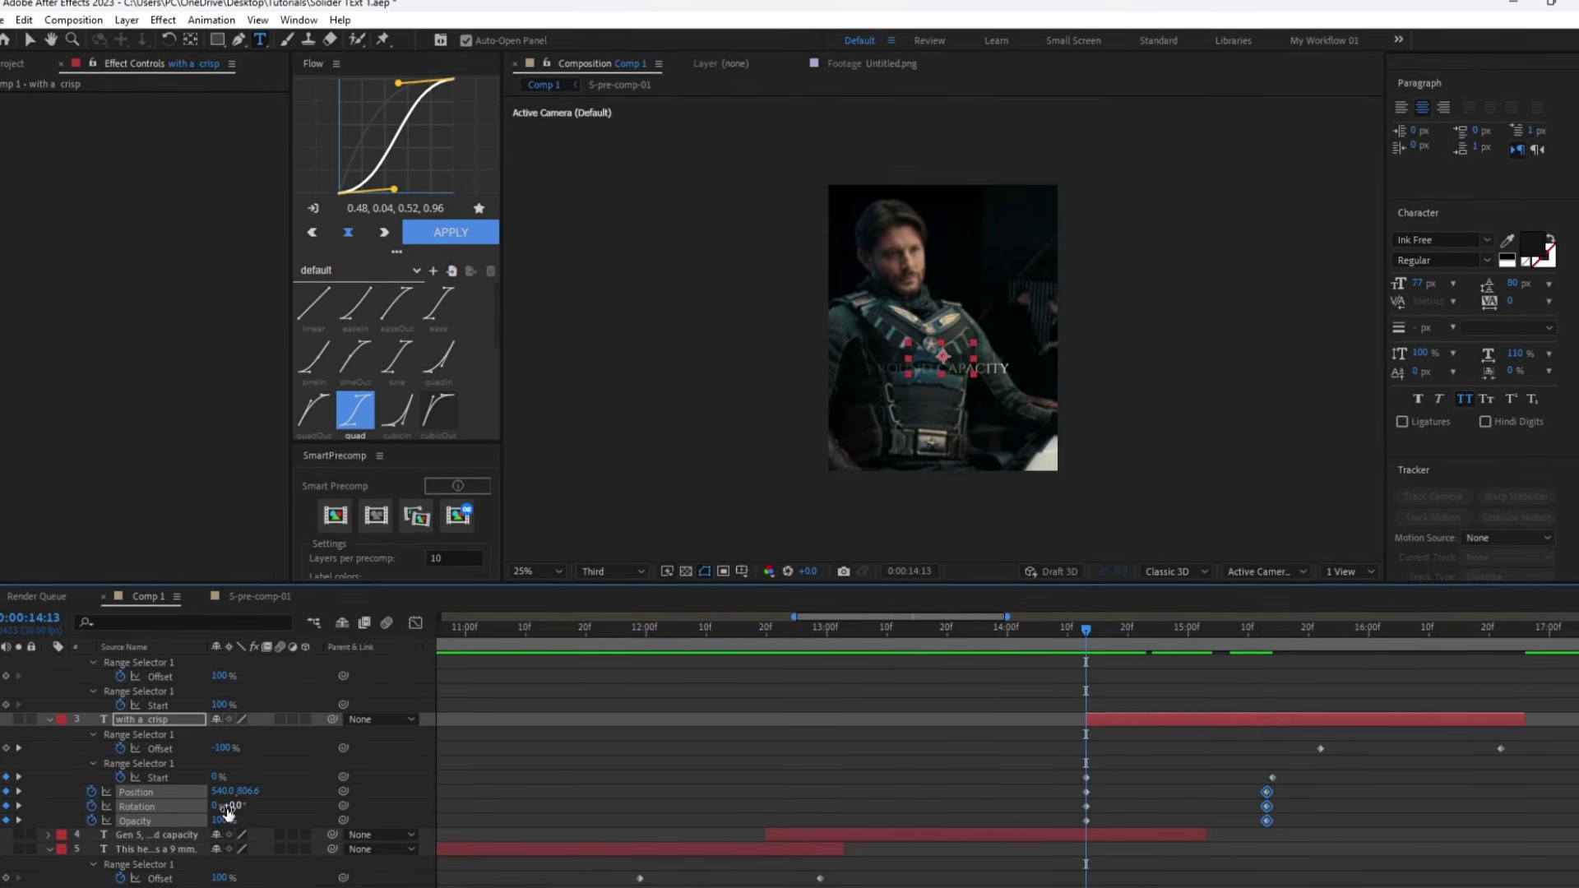
pyautogui.moveTo(211, 808); pyautogui.dragTo(35, 798)
pyautogui.press('space')
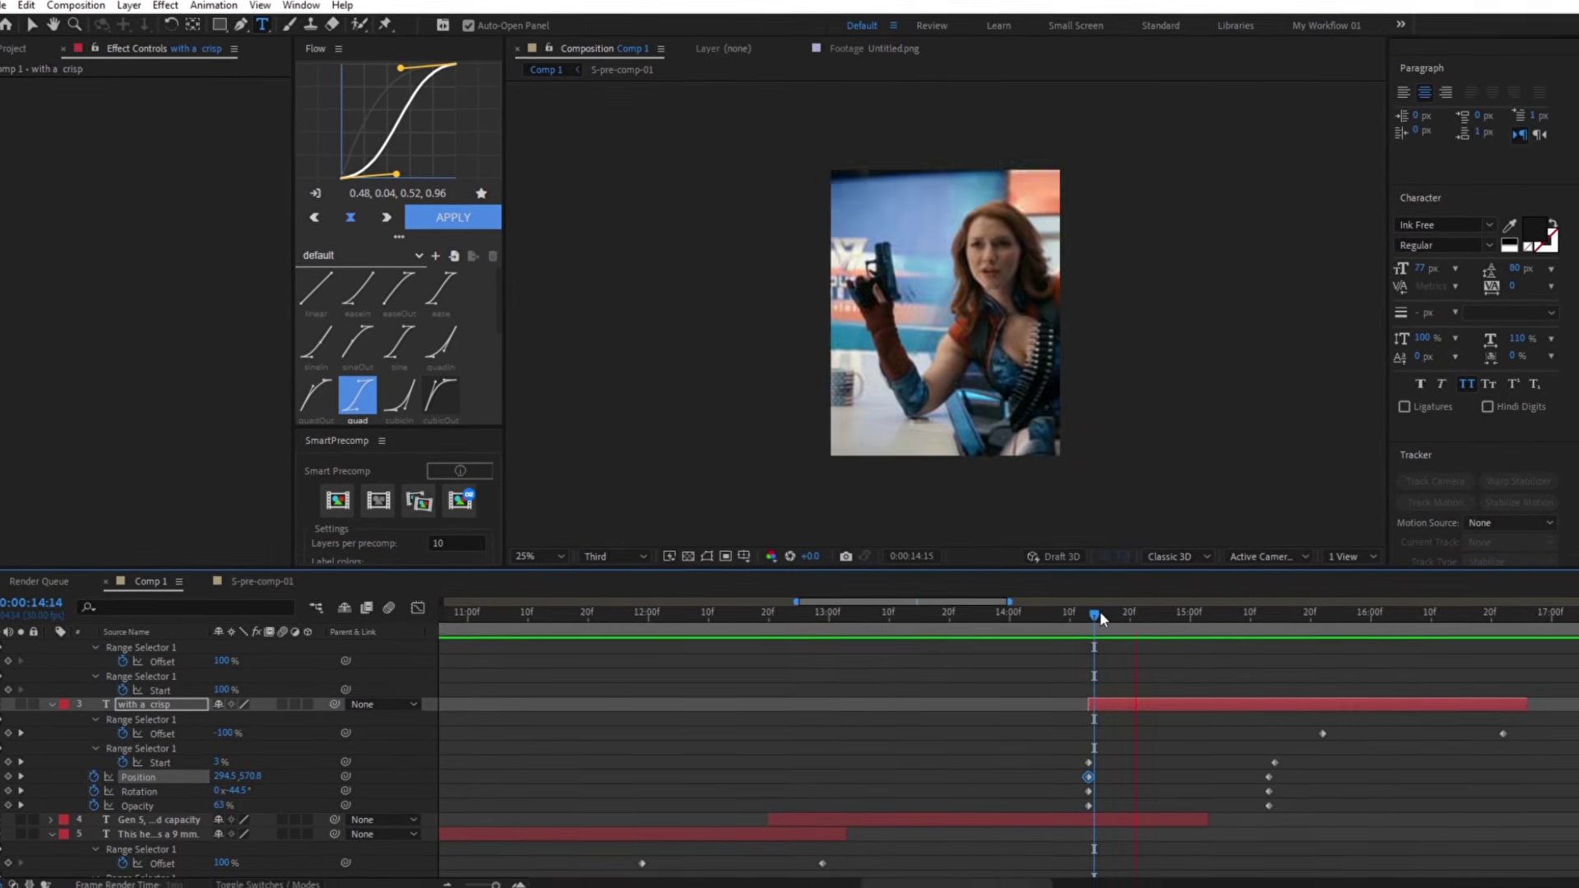
pyautogui.press('space')
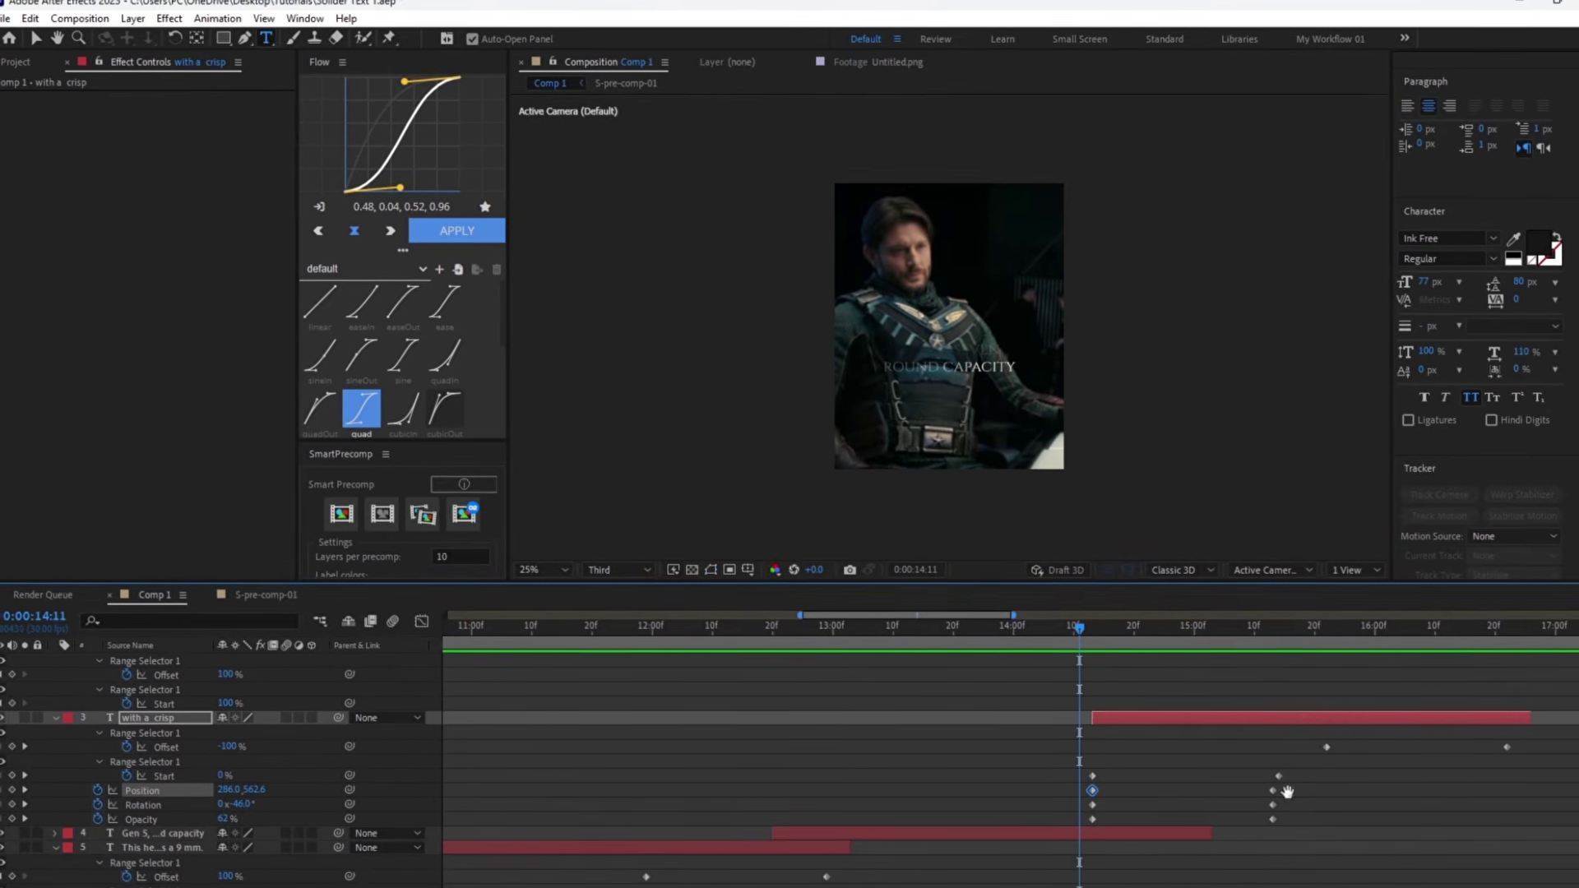
# Apply Easy Ease to the Position, Rotation and Opacity keyframes and move the end ones to the first Offset keyframe
pyautogui.moveTo(1137, 818); pyautogui.dragTo(1073, 822)
pyautogui.press('F9')
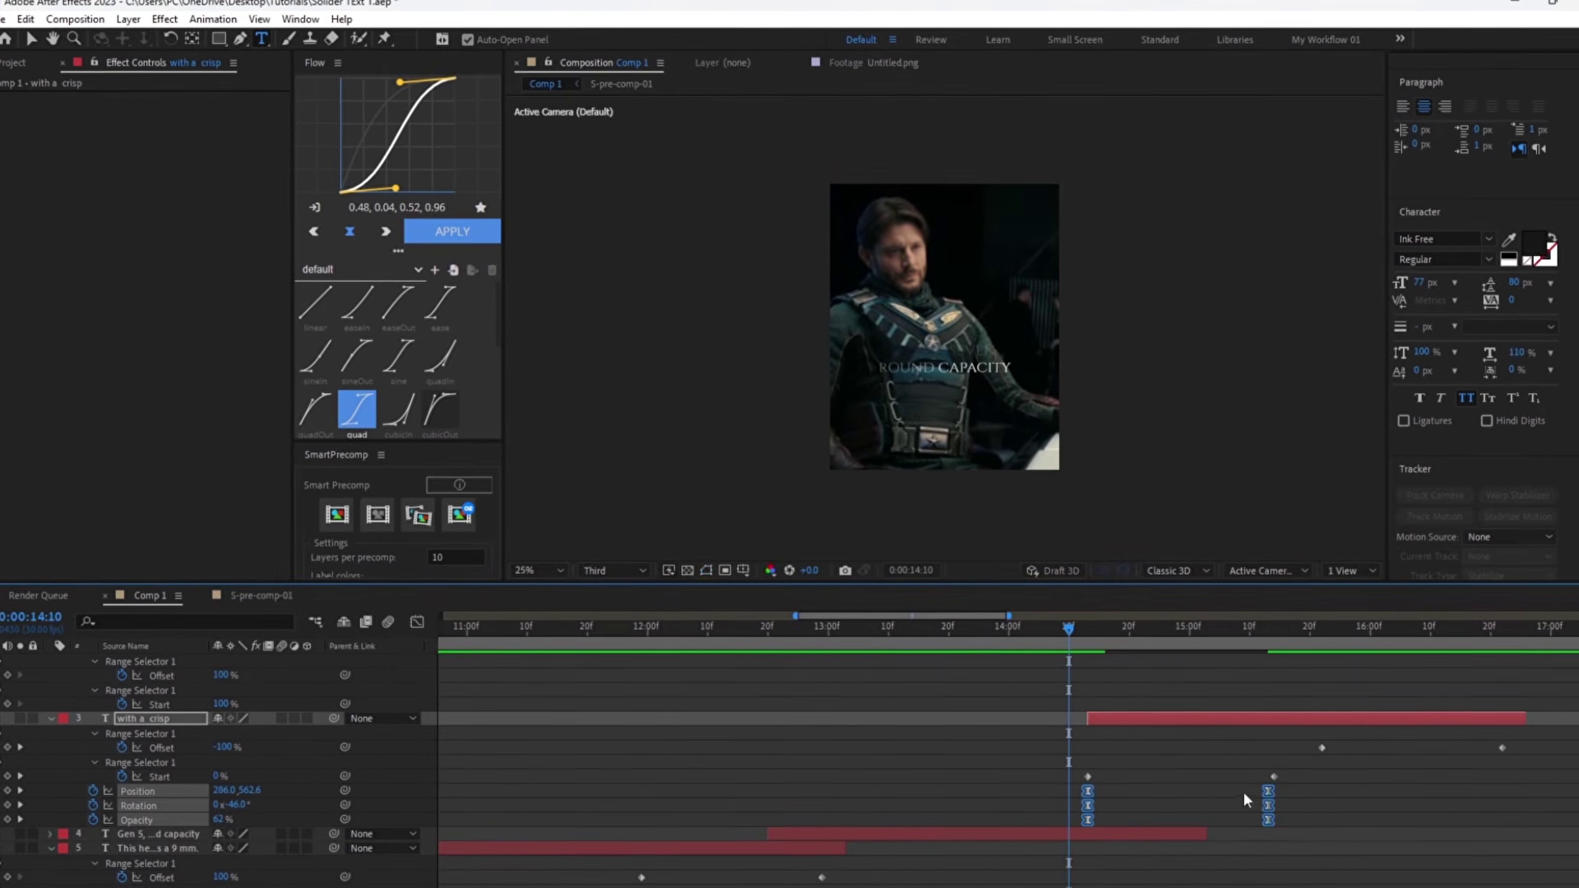
pyautogui.press('space')
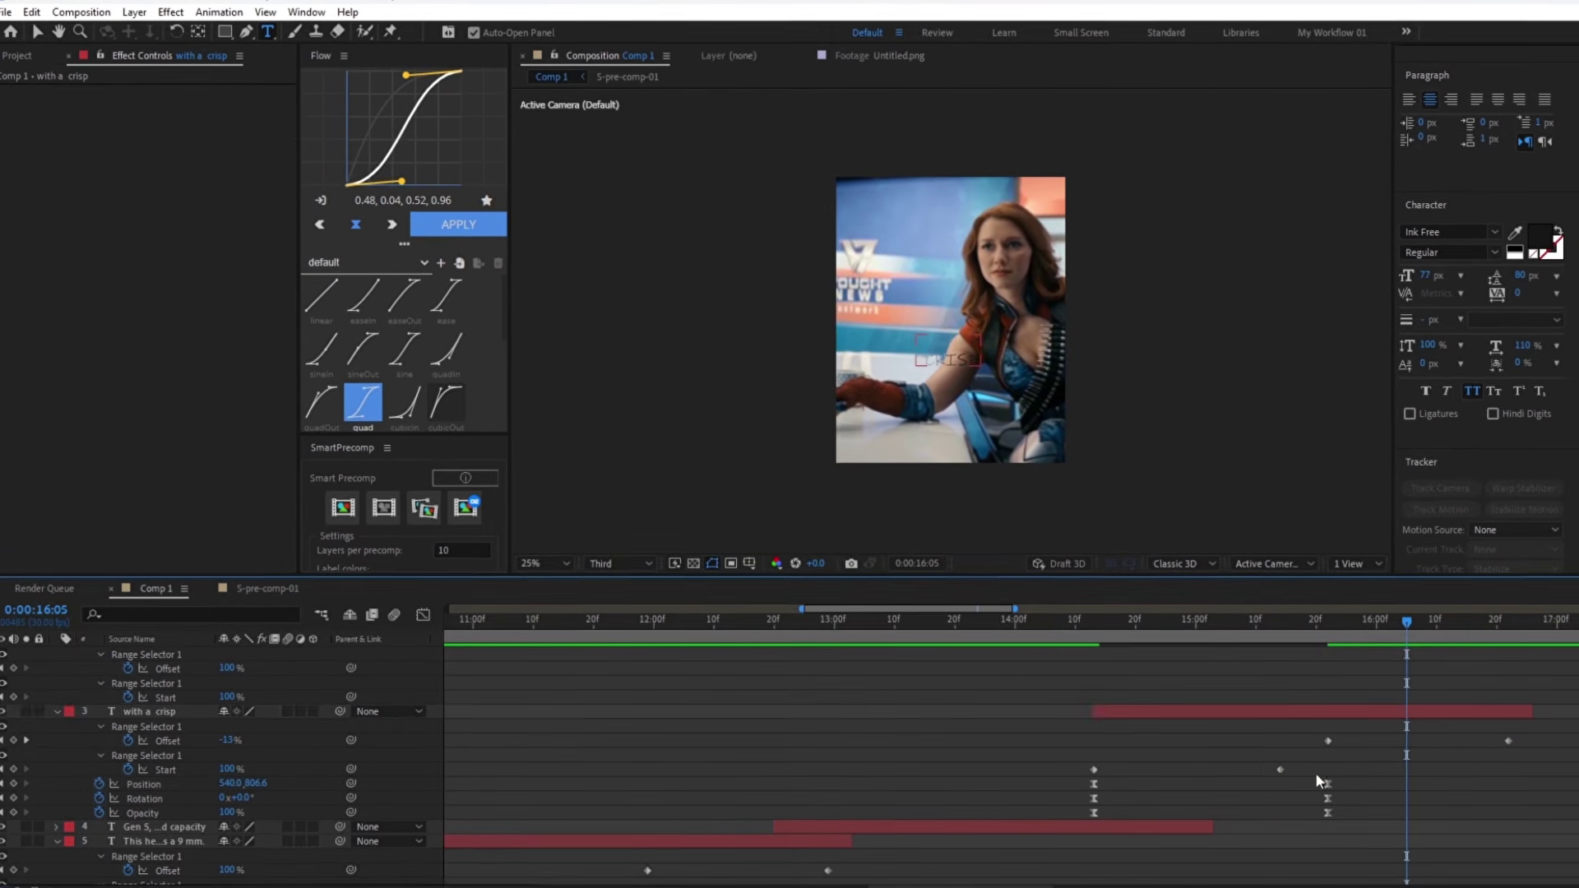
pyautogui.click(1102, 627)
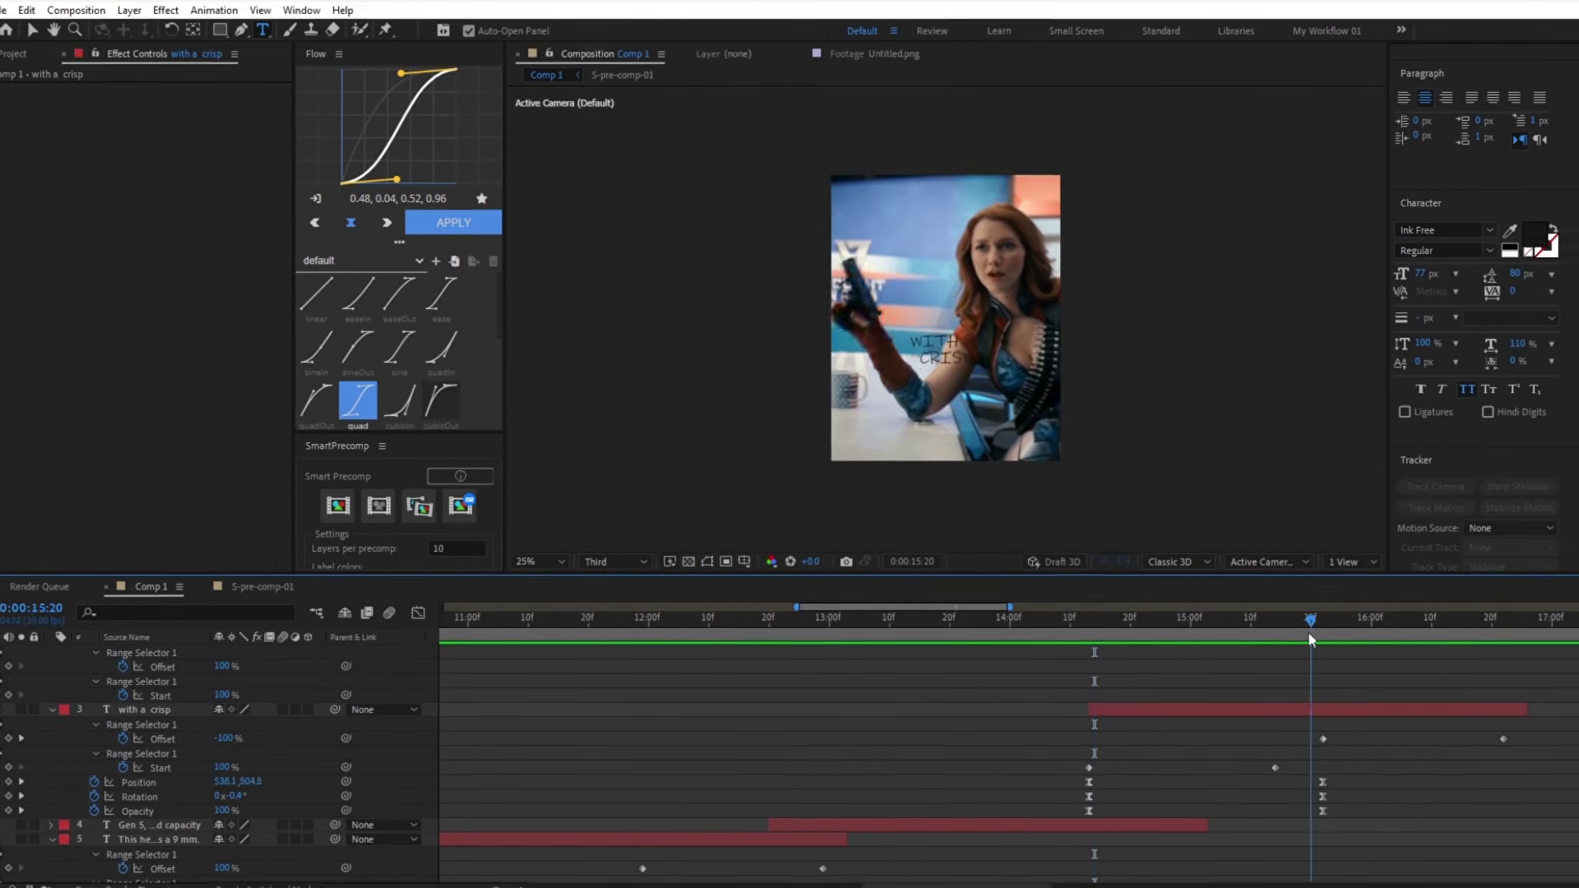
# Duplicate the "with a crisp" caption and replace the copy's text with "fucking break!" from Notepad
pyautogui.click(54, 714)
pyautogui.scroll(-3, 1244, 762)
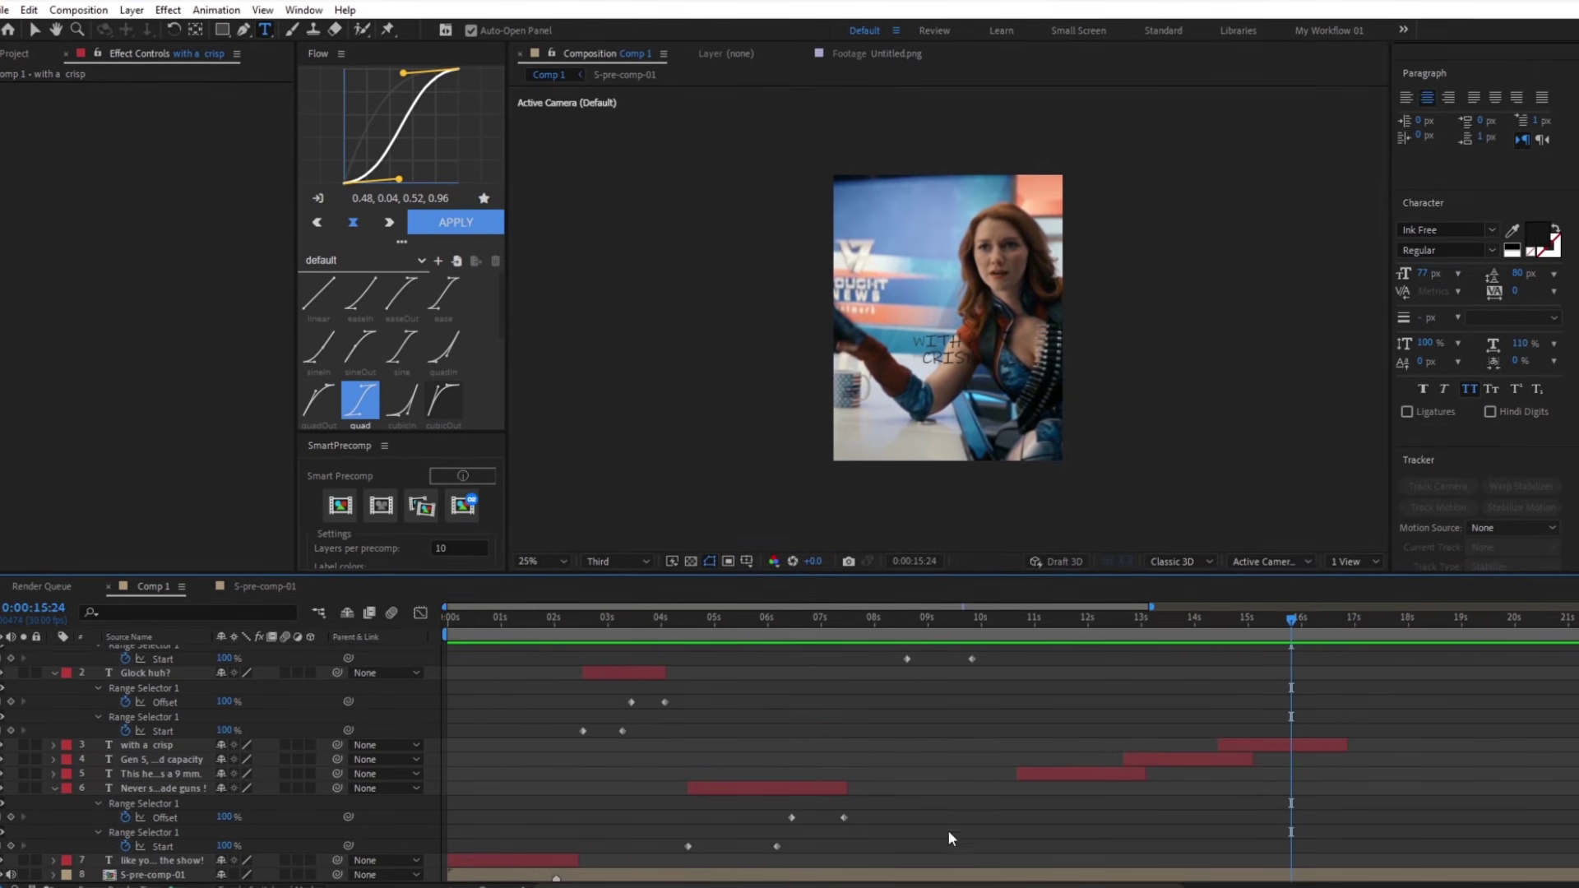
pyautogui.click(645, 863)
pyautogui.moveTo(1182, 238); pyautogui.dragTo(1078, 239)
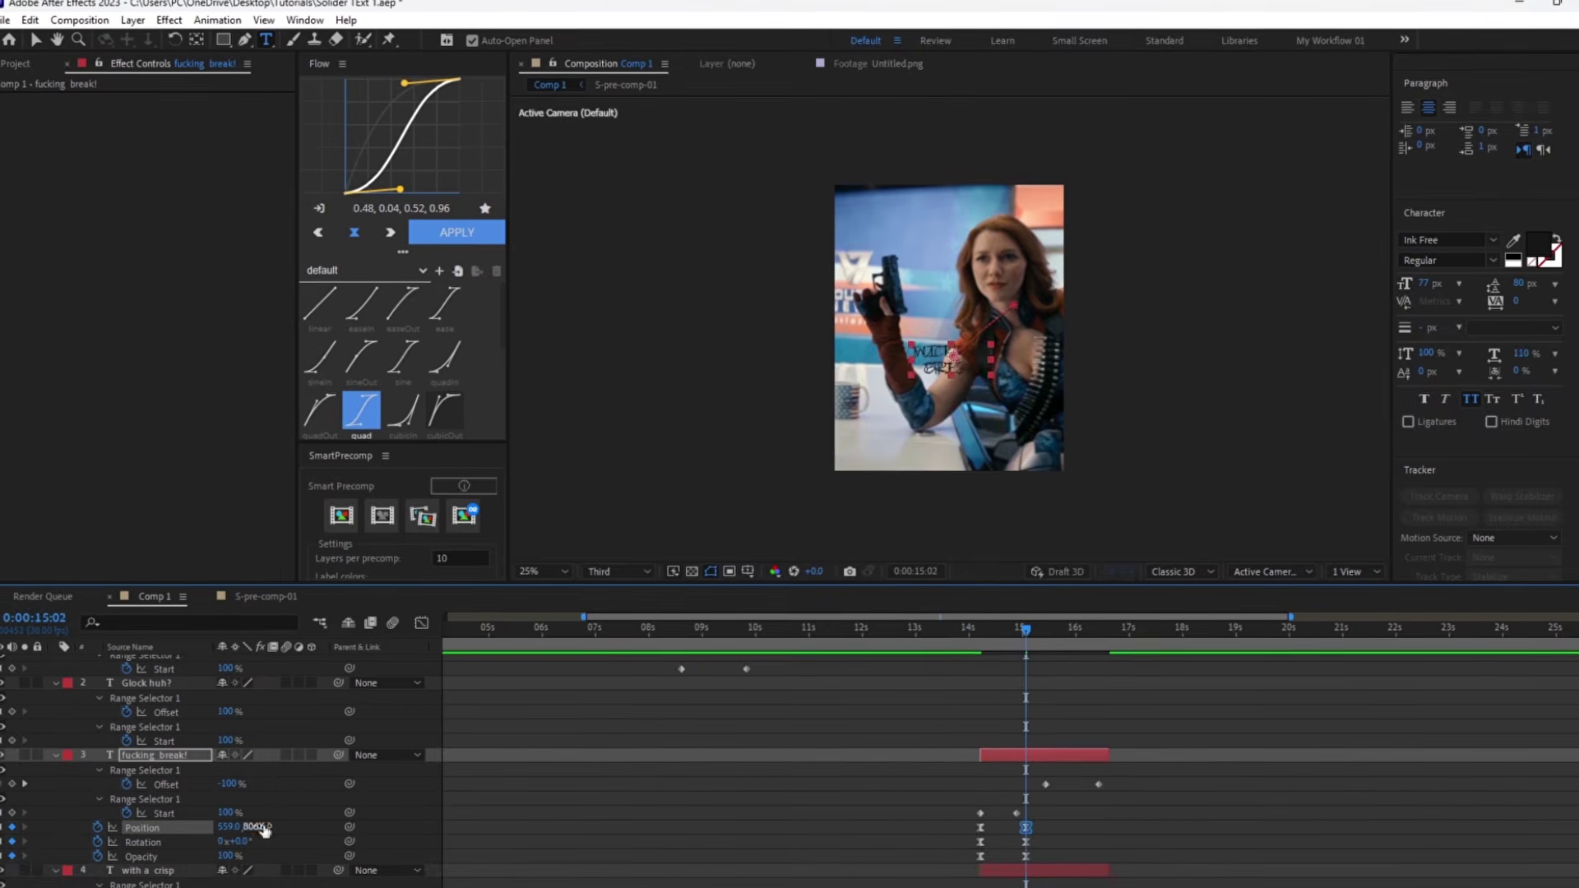
# Set the "fucking break!" caption's end position to 559.0, 1081.6, shift the layer to start at 0:00:15:00, and preview it
pyautogui.click(3, 828)
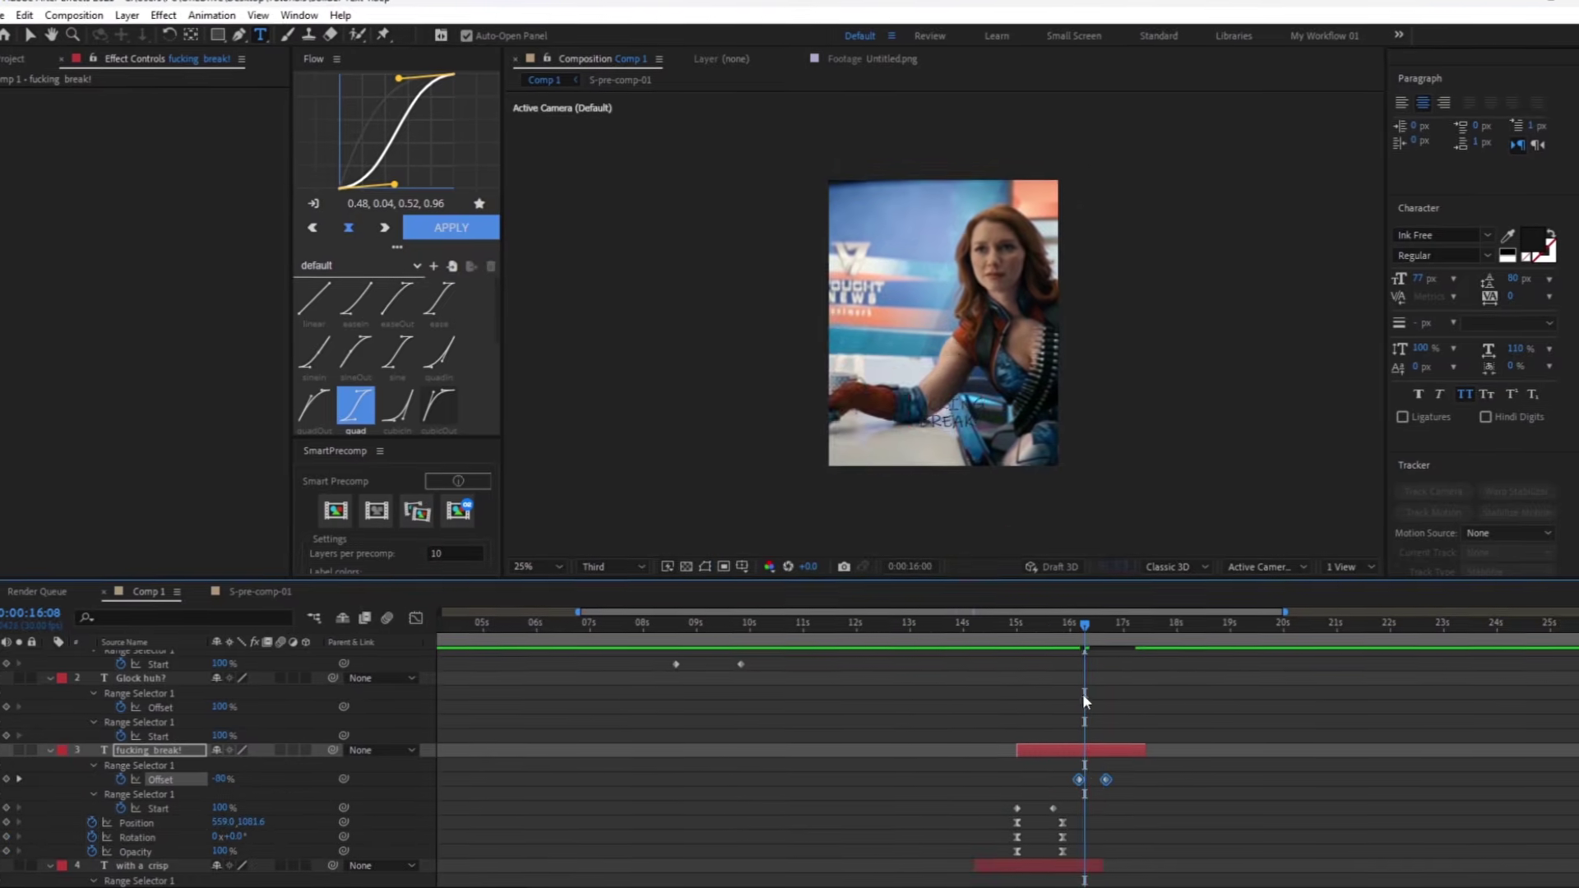
pyautogui.click(946, 629)
pyautogui.press('space')
pyautogui.press('space')
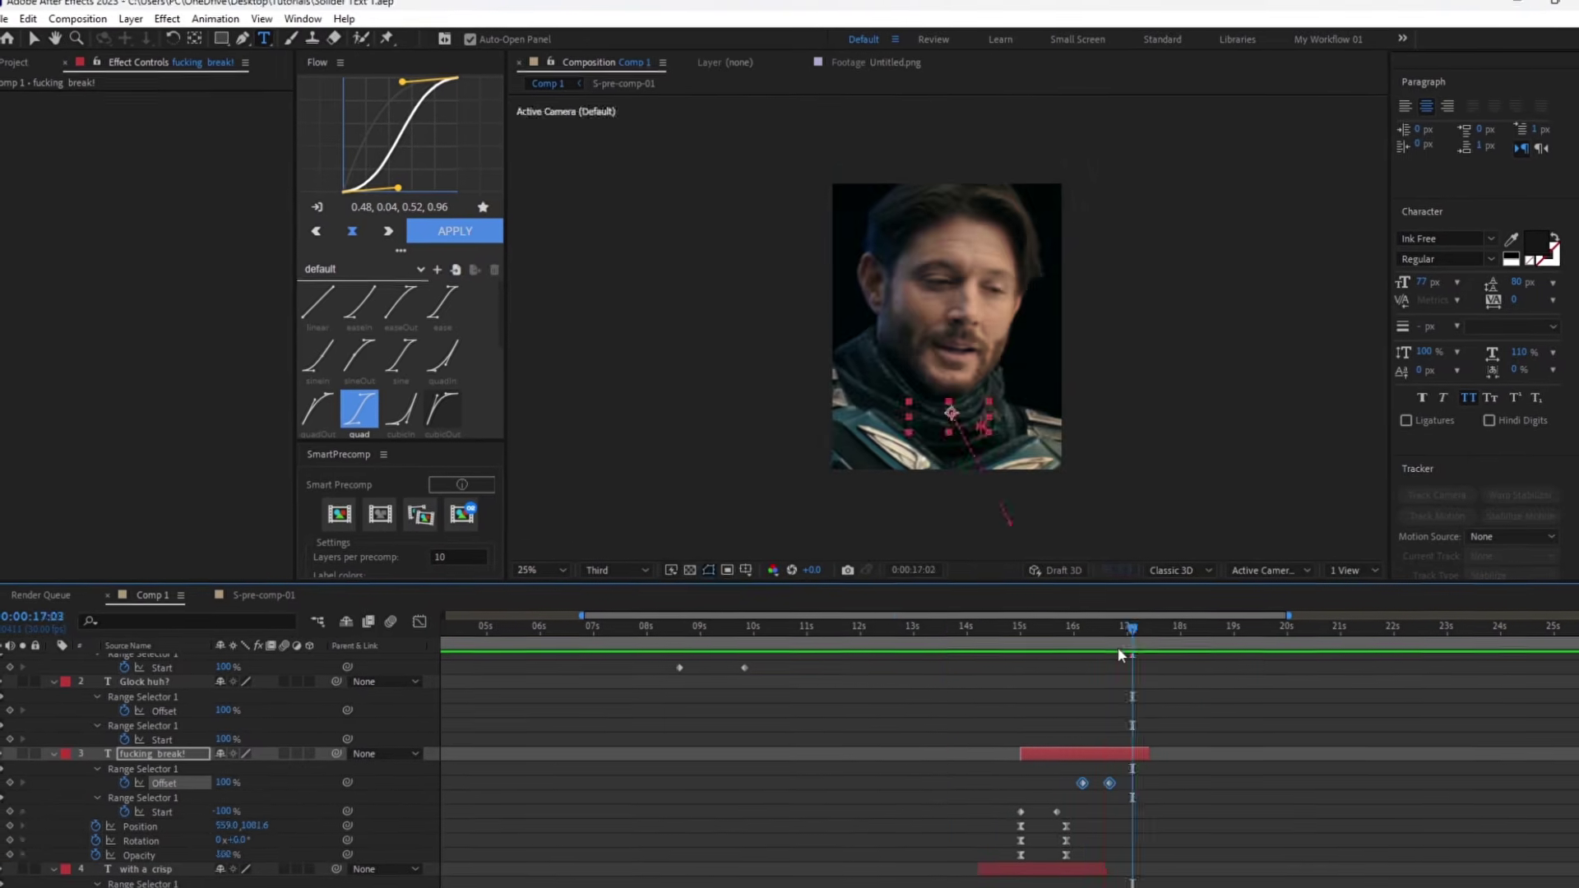
# Collapse the expanded caption properties and create an adjustment layer directly above the "fucking break!" layer
pyautogui.click(43, 724)
pyautogui.click(53, 681)
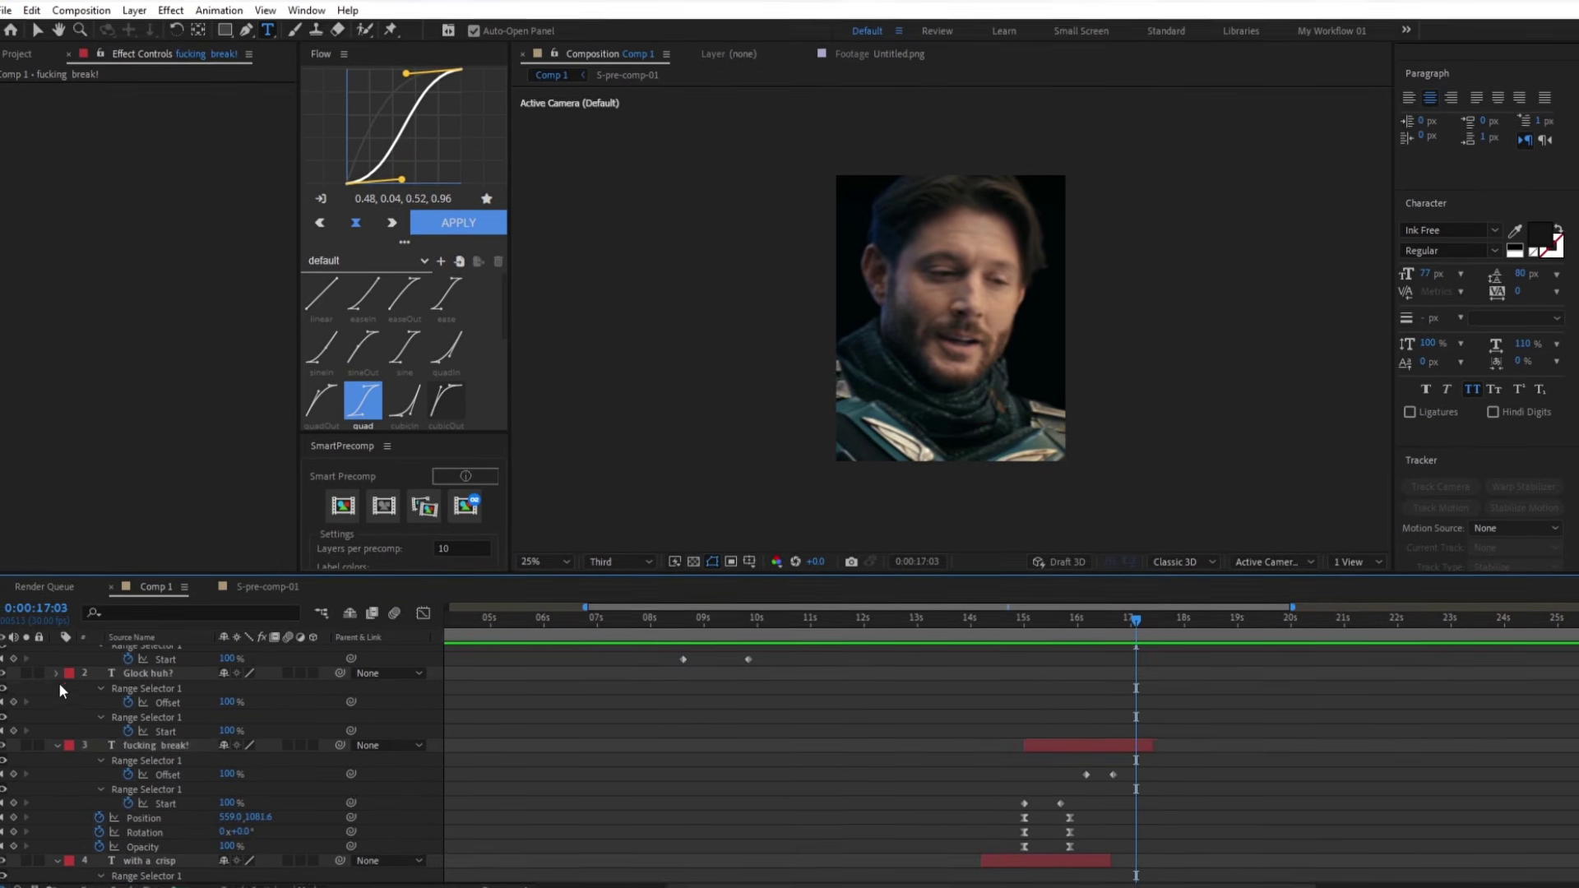
pyautogui.click(57, 687)
pyautogui.rightClick(305, 731)
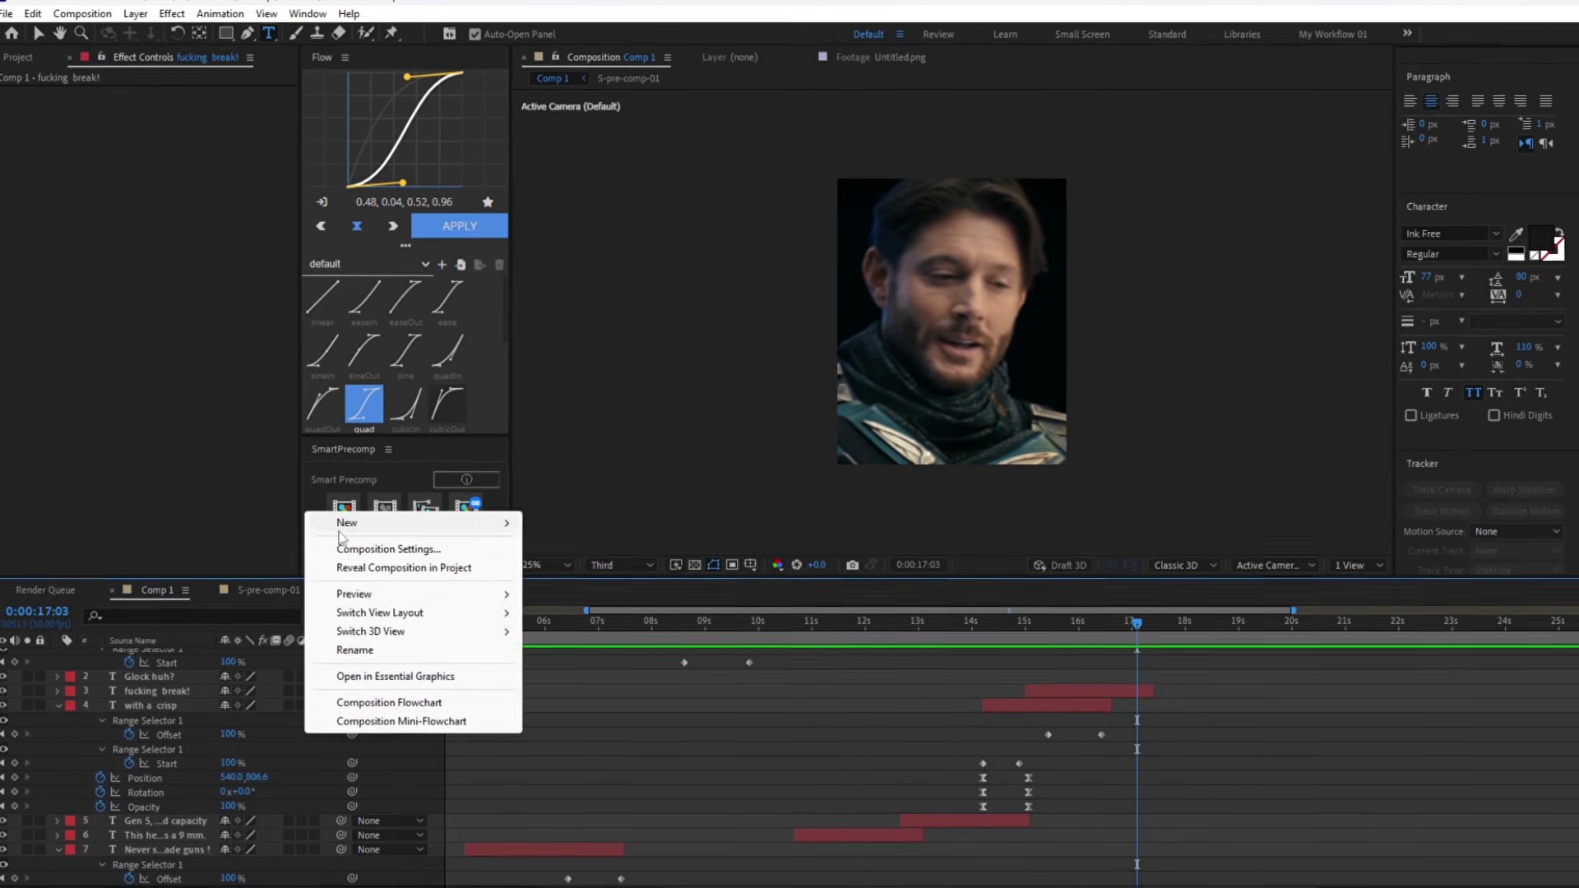
pyautogui.moveTo(345, 523)
pyautogui.click(567, 655)
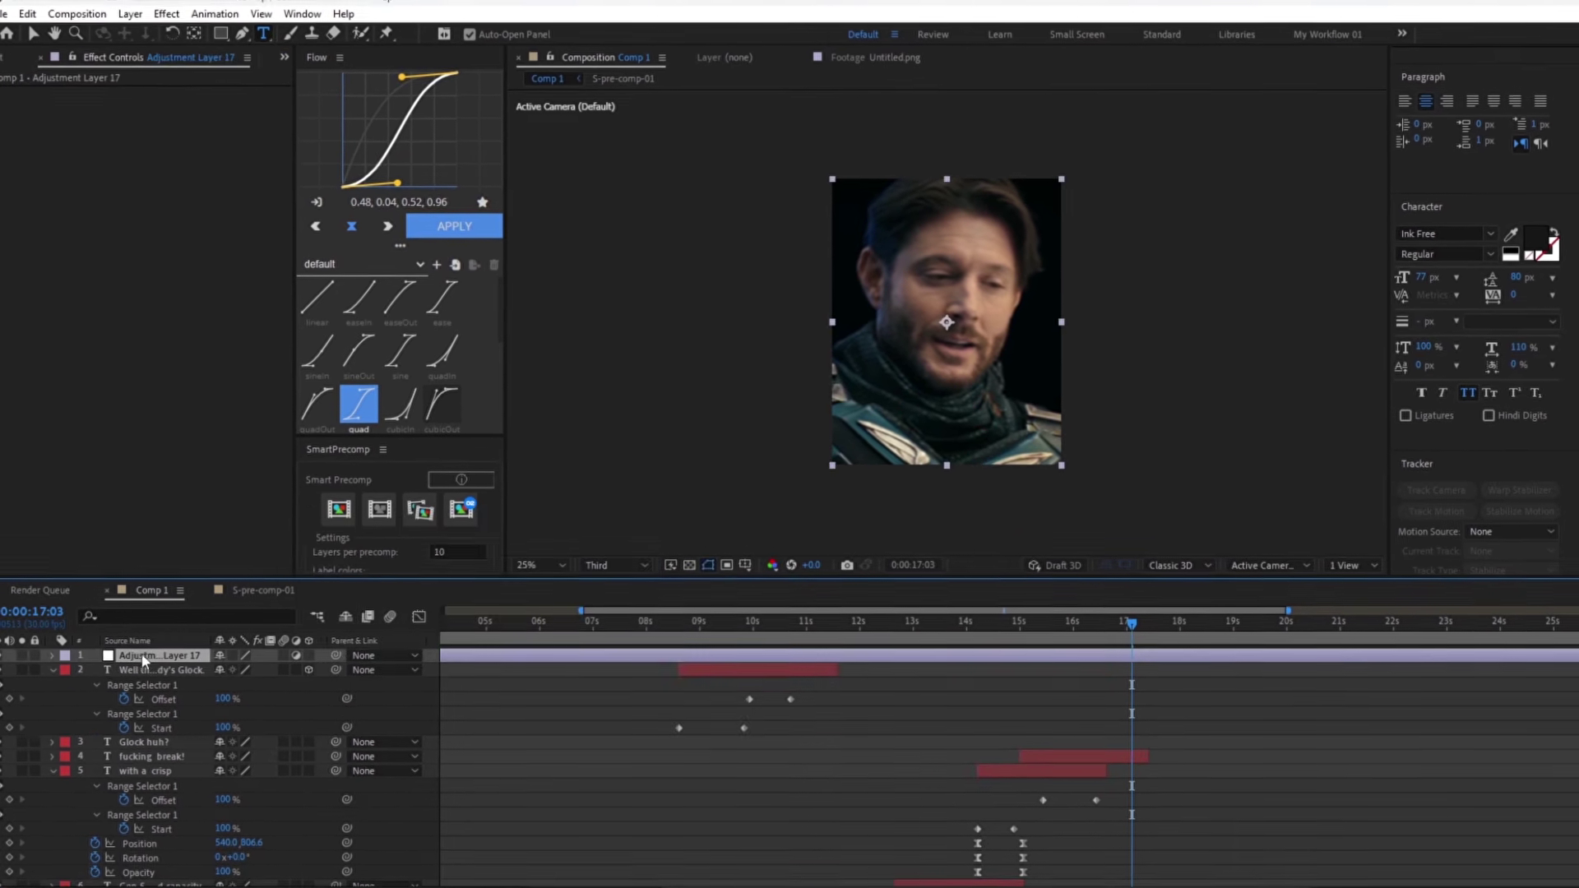
pyautogui.moveTo(142, 658); pyautogui.dragTo(191, 749)
# Trim the adjustment layer so it spans only from 0:00:14:15 to 0:00:15:18
pyautogui.press('=')
pyautogui.press('=')
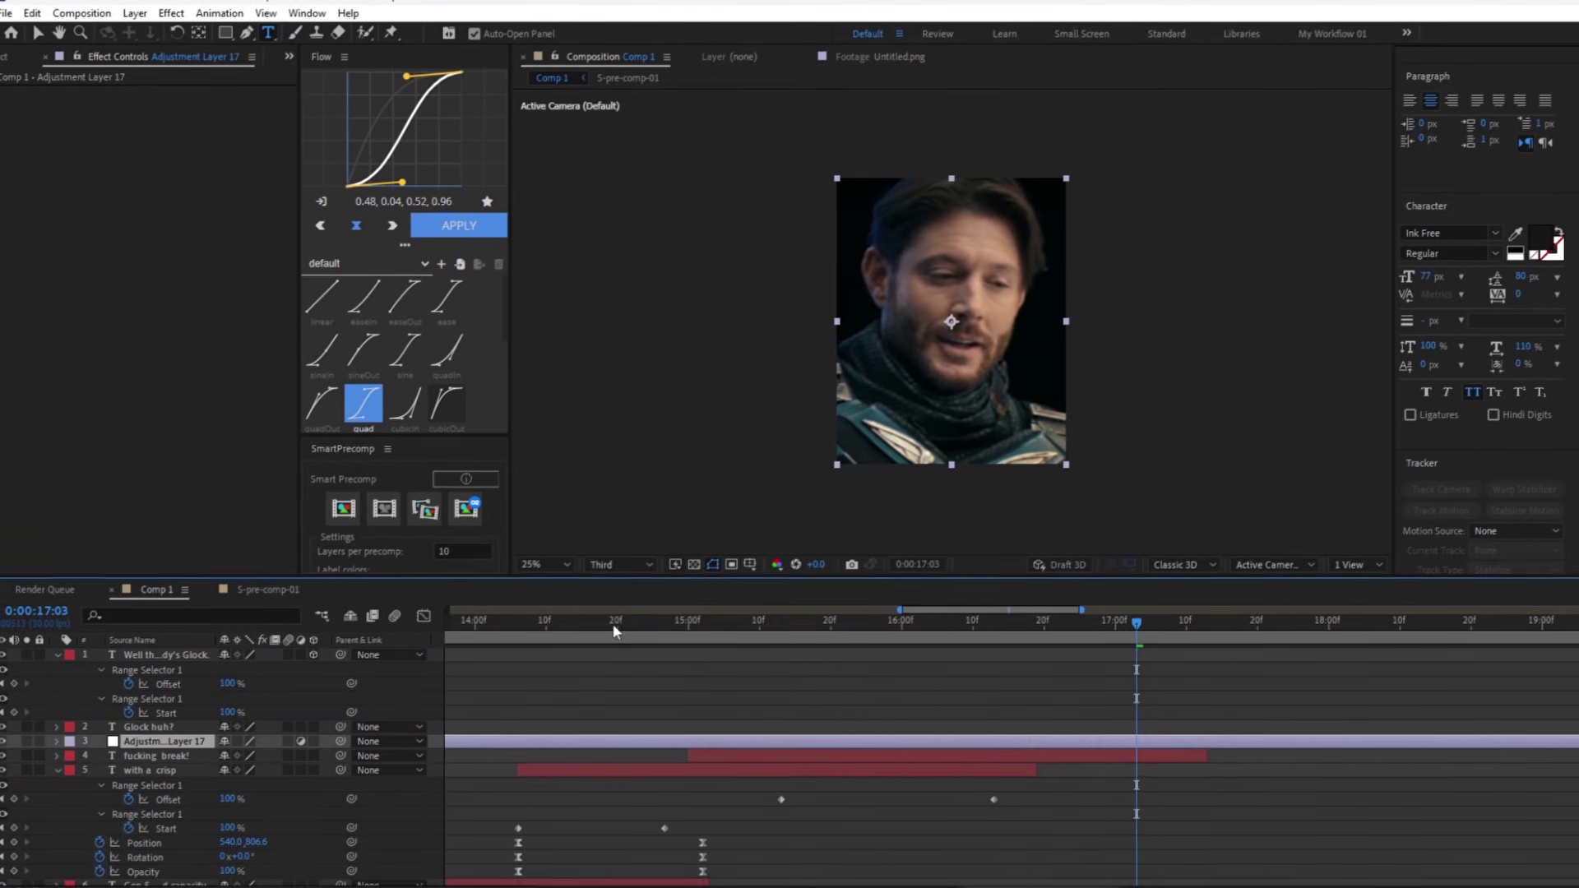
pyautogui.click(582, 627)
pyautogui.hotkey('ctrl', 'shift', 'd')
pyautogui.click(556, 757)
pyautogui.press('Delete')
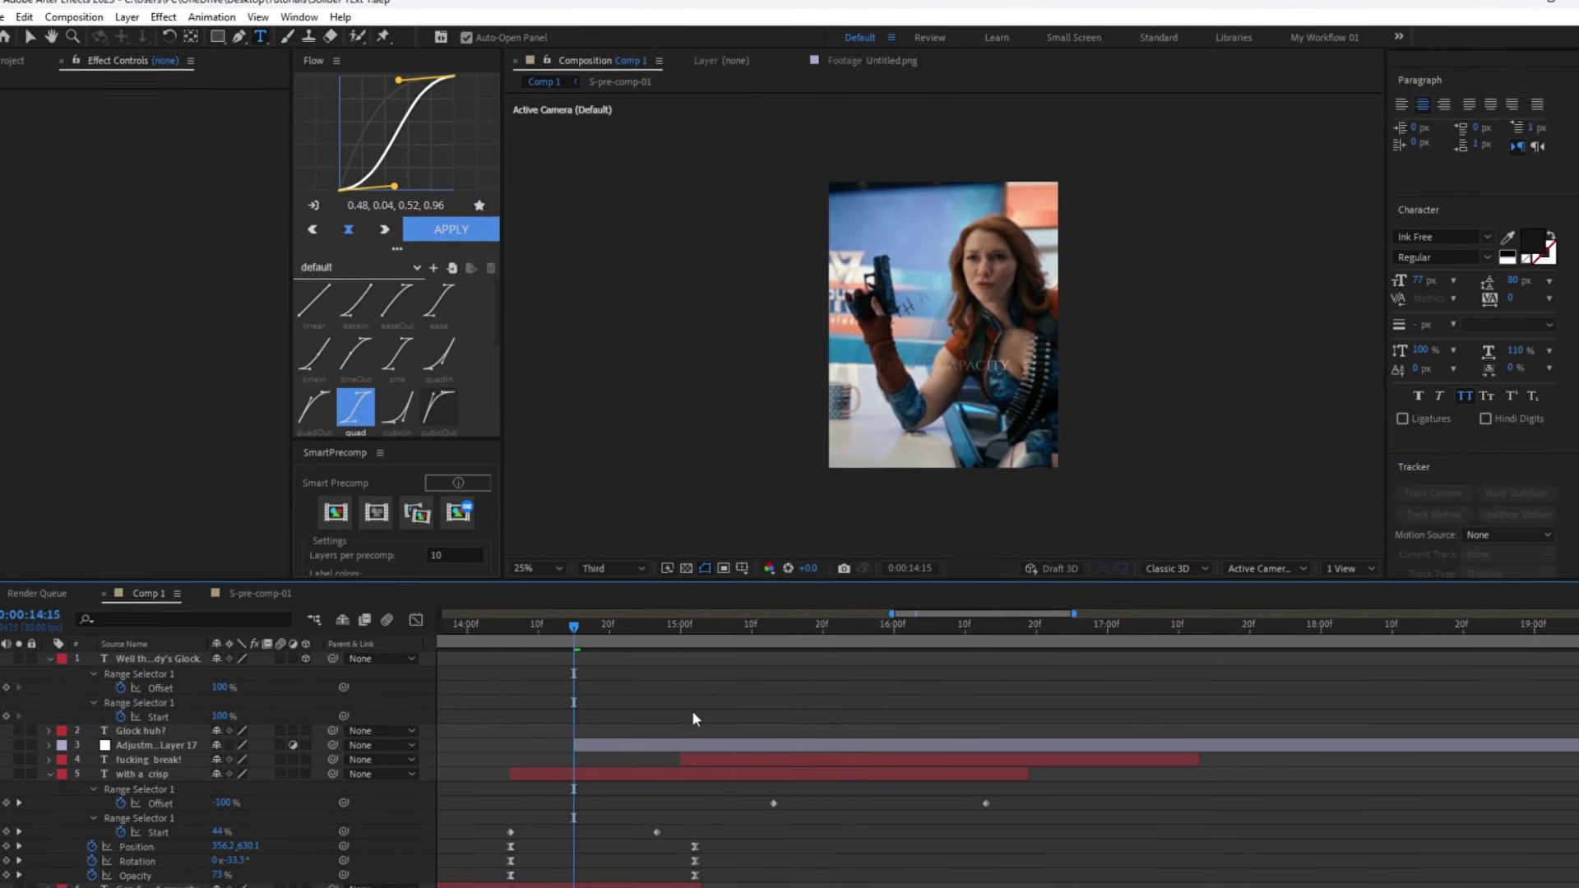
pyautogui.press('space')
pyautogui.click(803, 740)
pyautogui.hotkey('alt', ']')
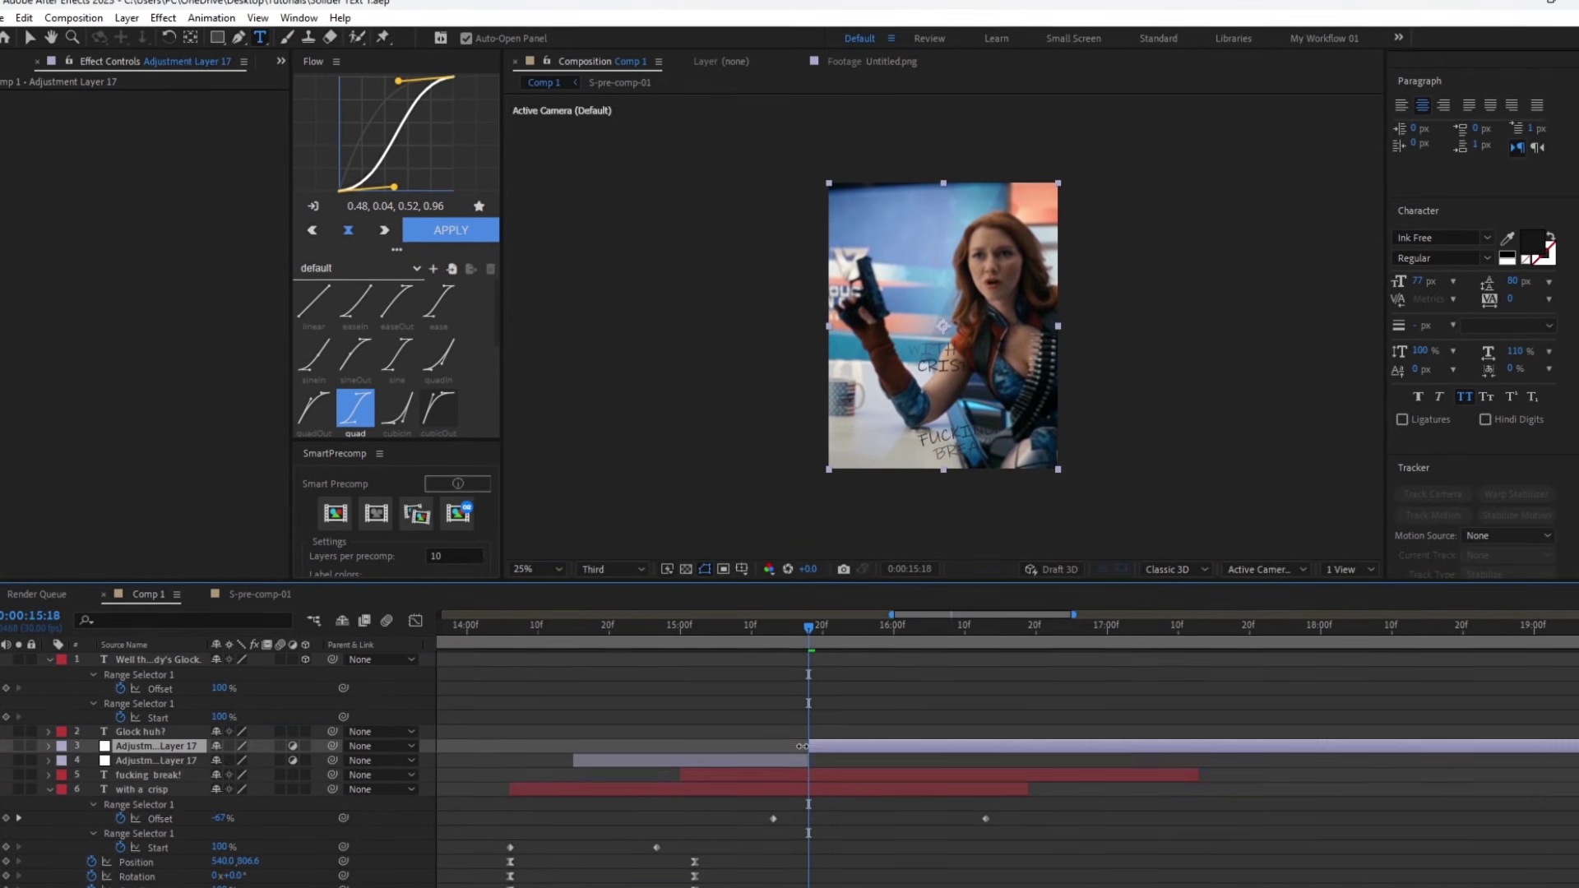
# Go to 0:00:15:00 and apply the CC Wide Time effect to the adjustment layer
pyautogui.click(684, 629)
pyautogui.click(704, 745)
pyautogui.hotkey('ctrl', 'space')
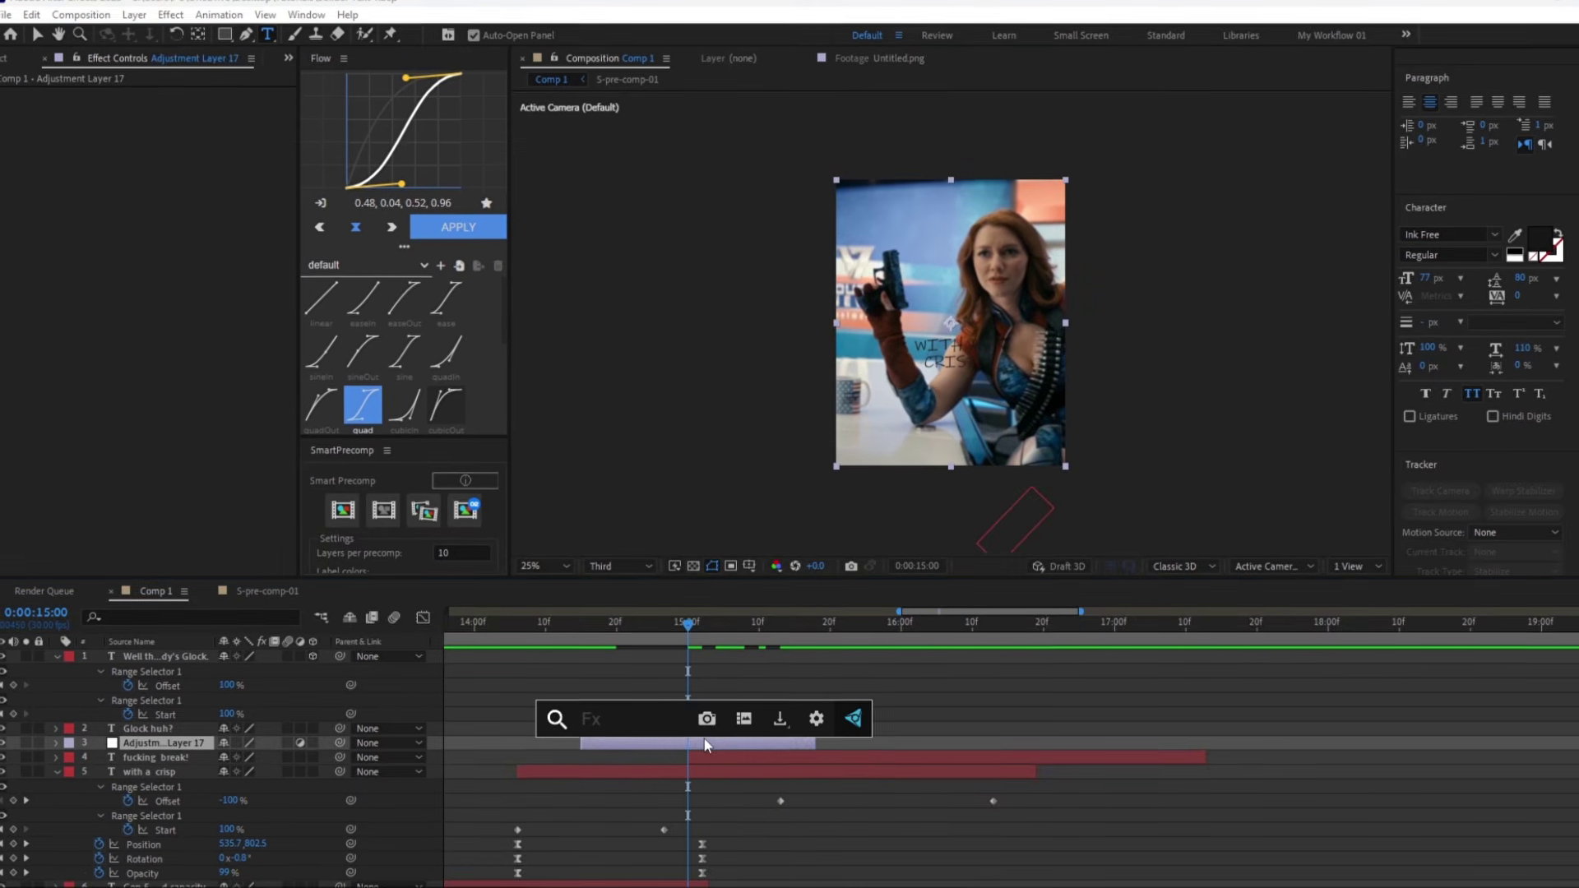
pyautogui.write('cc w')
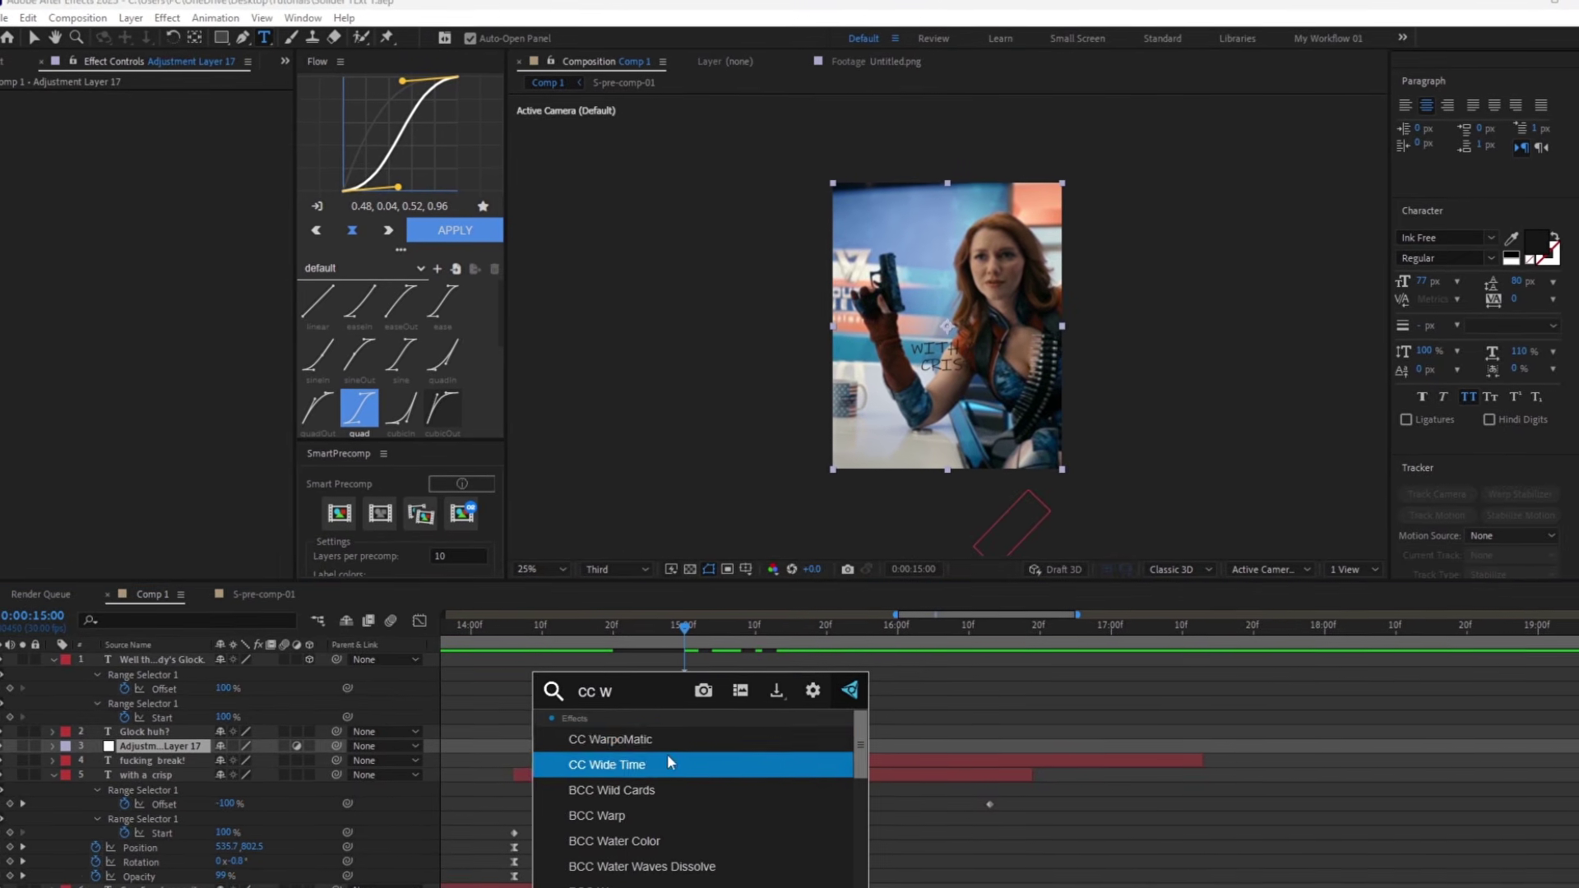
pyautogui.click(656, 754)
# Set CC Wide Time's Forward Steps and Backward Steps to 3 and keyframe both at 0:00:15:00
pyautogui.click(156, 106)
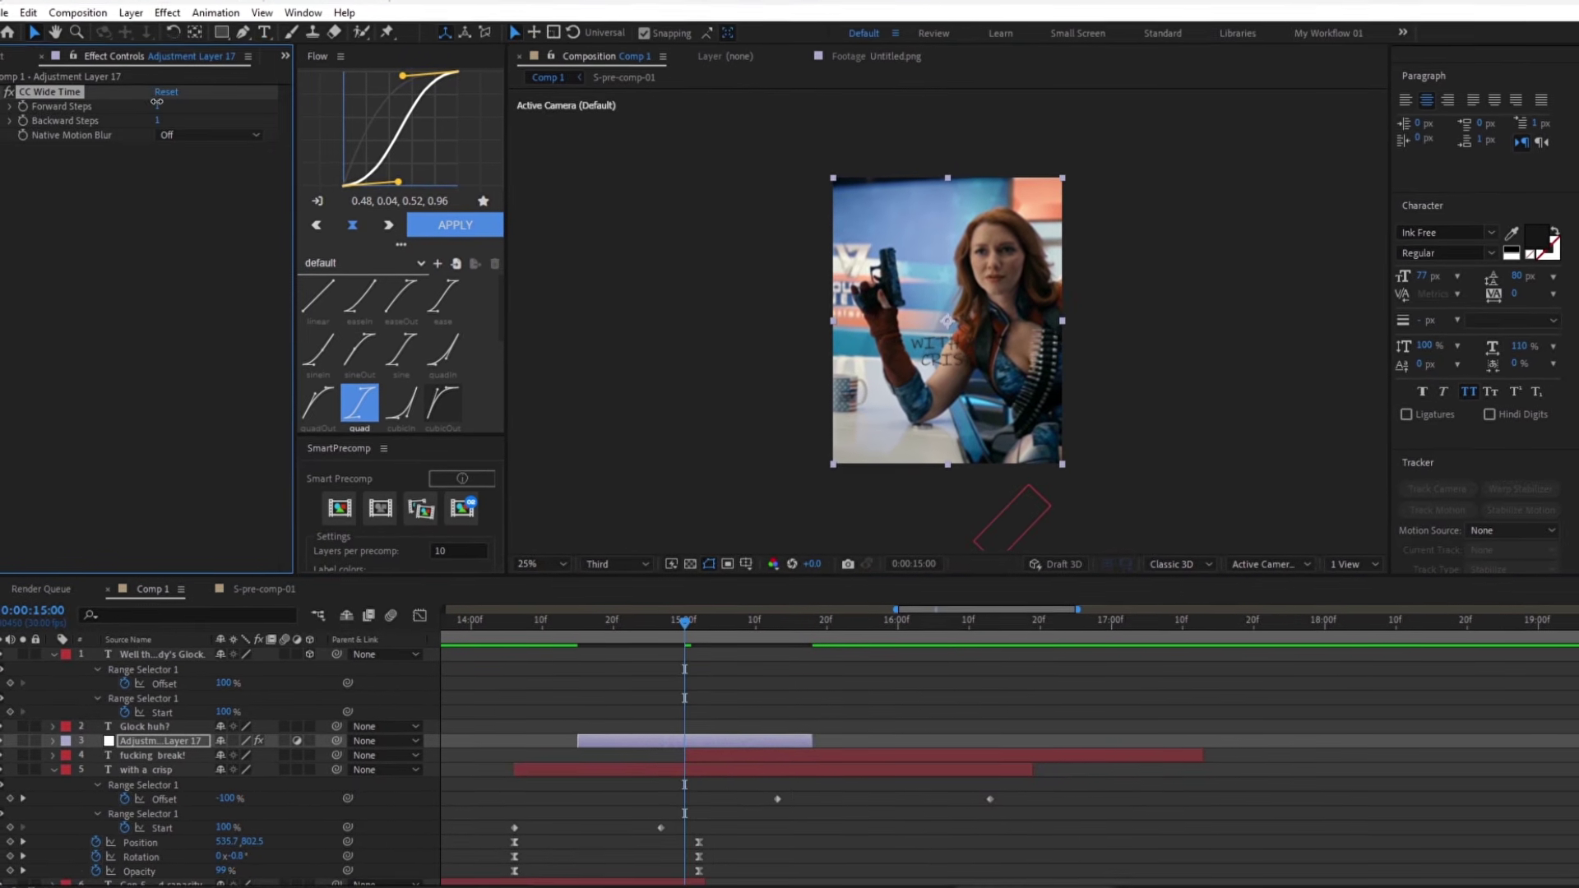
pyautogui.write('3')
pyautogui.click(162, 127)
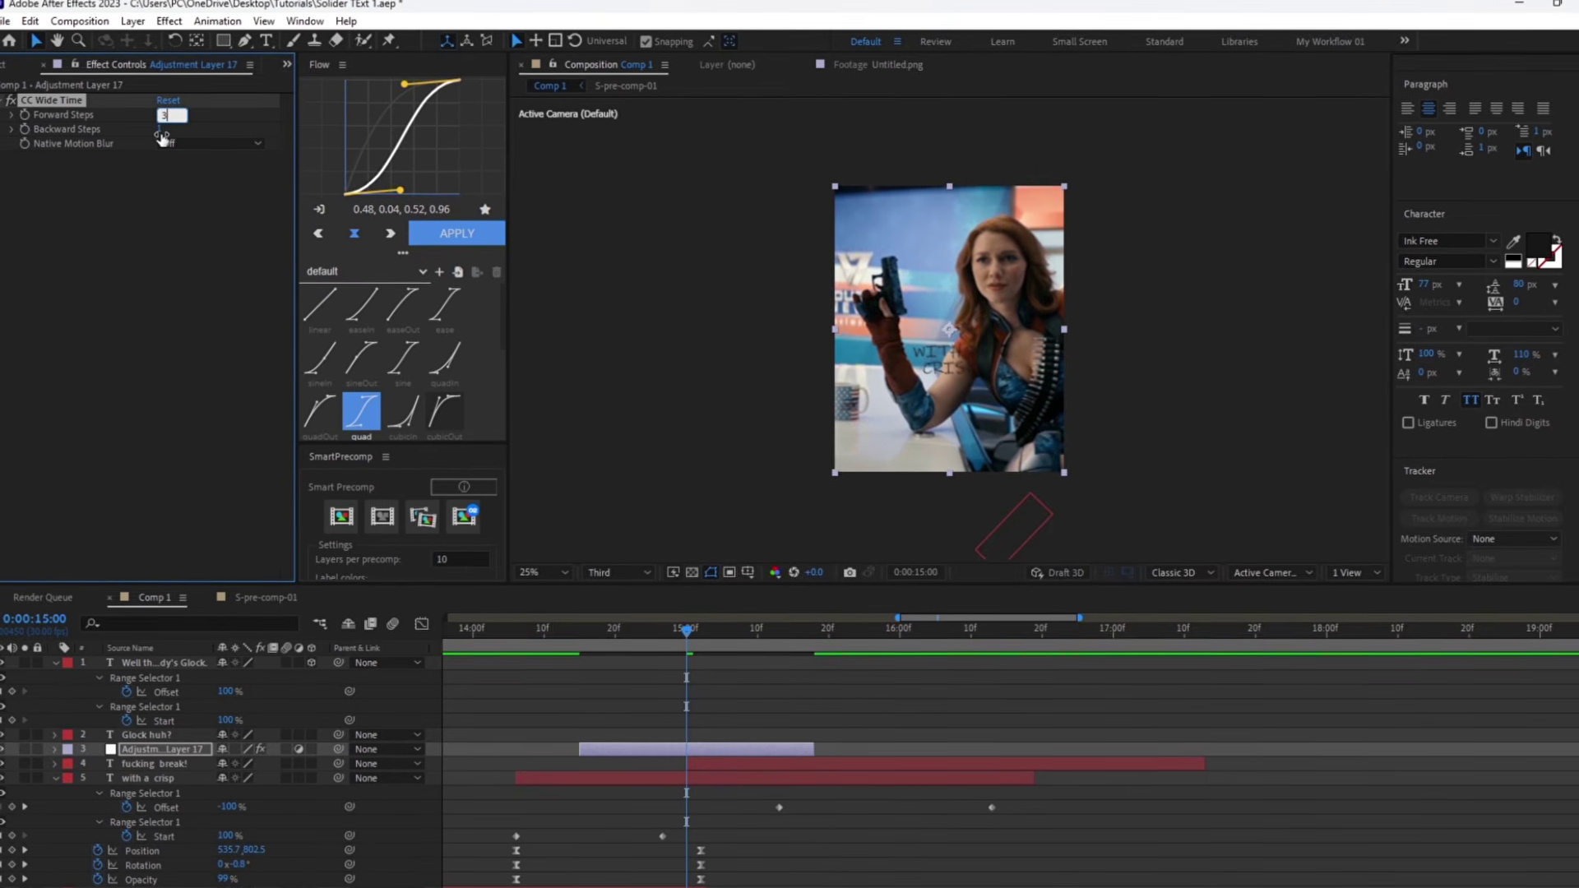
pyautogui.write('3')
pyautogui.press('Return')
pyautogui.press('u')
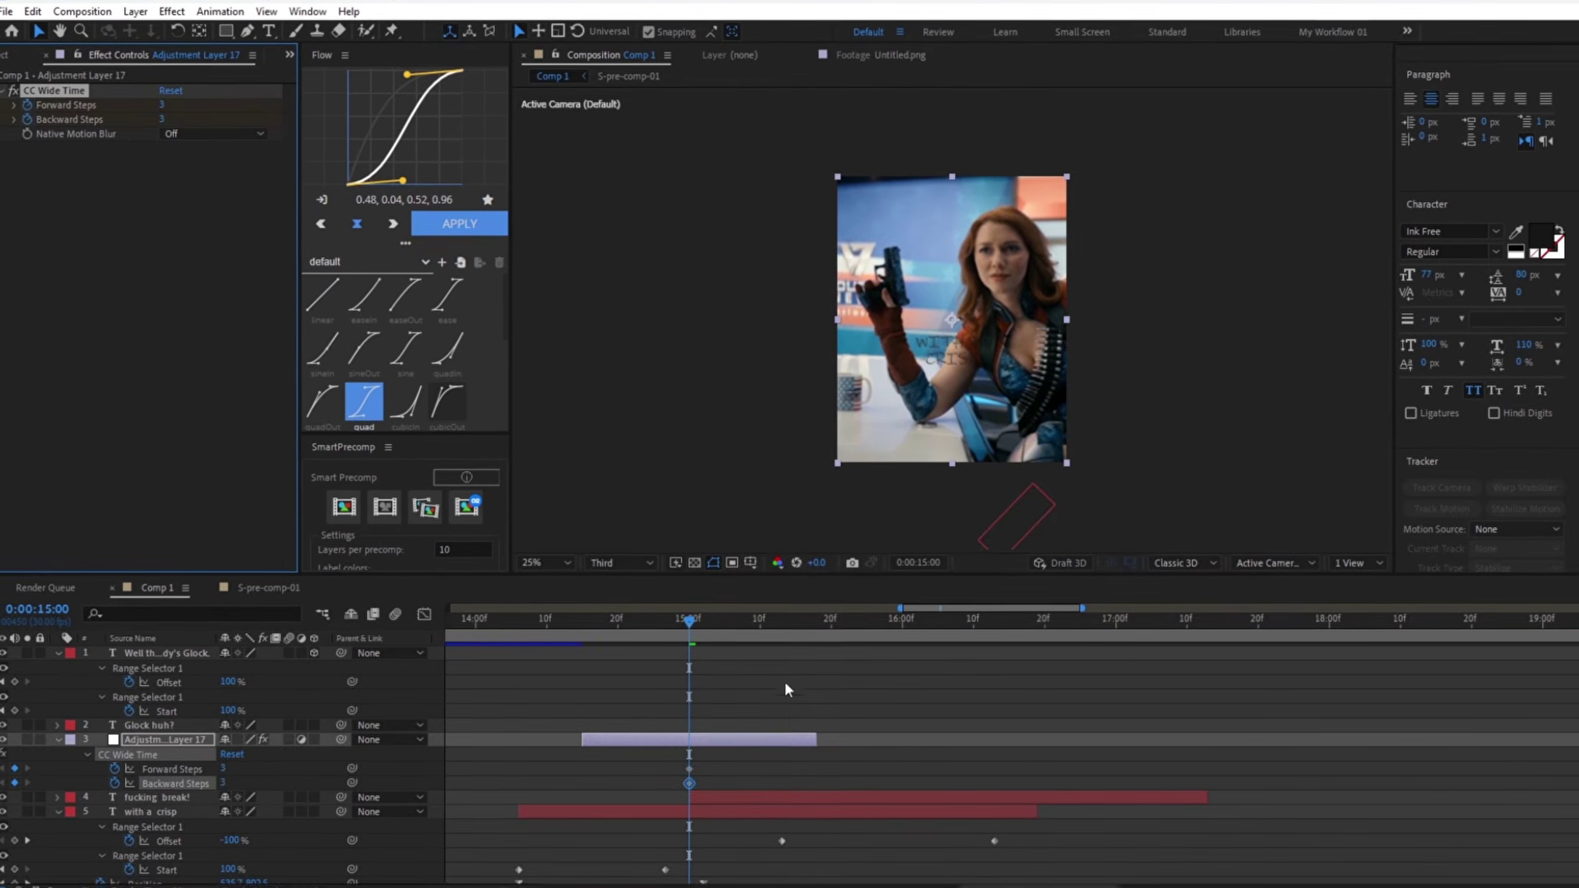
# Keyframe Forward Steps and Backward Steps at 0 at 0:00:14:15 and copy those keyframes to 0:00:15:18
pyautogui.click(581, 632)
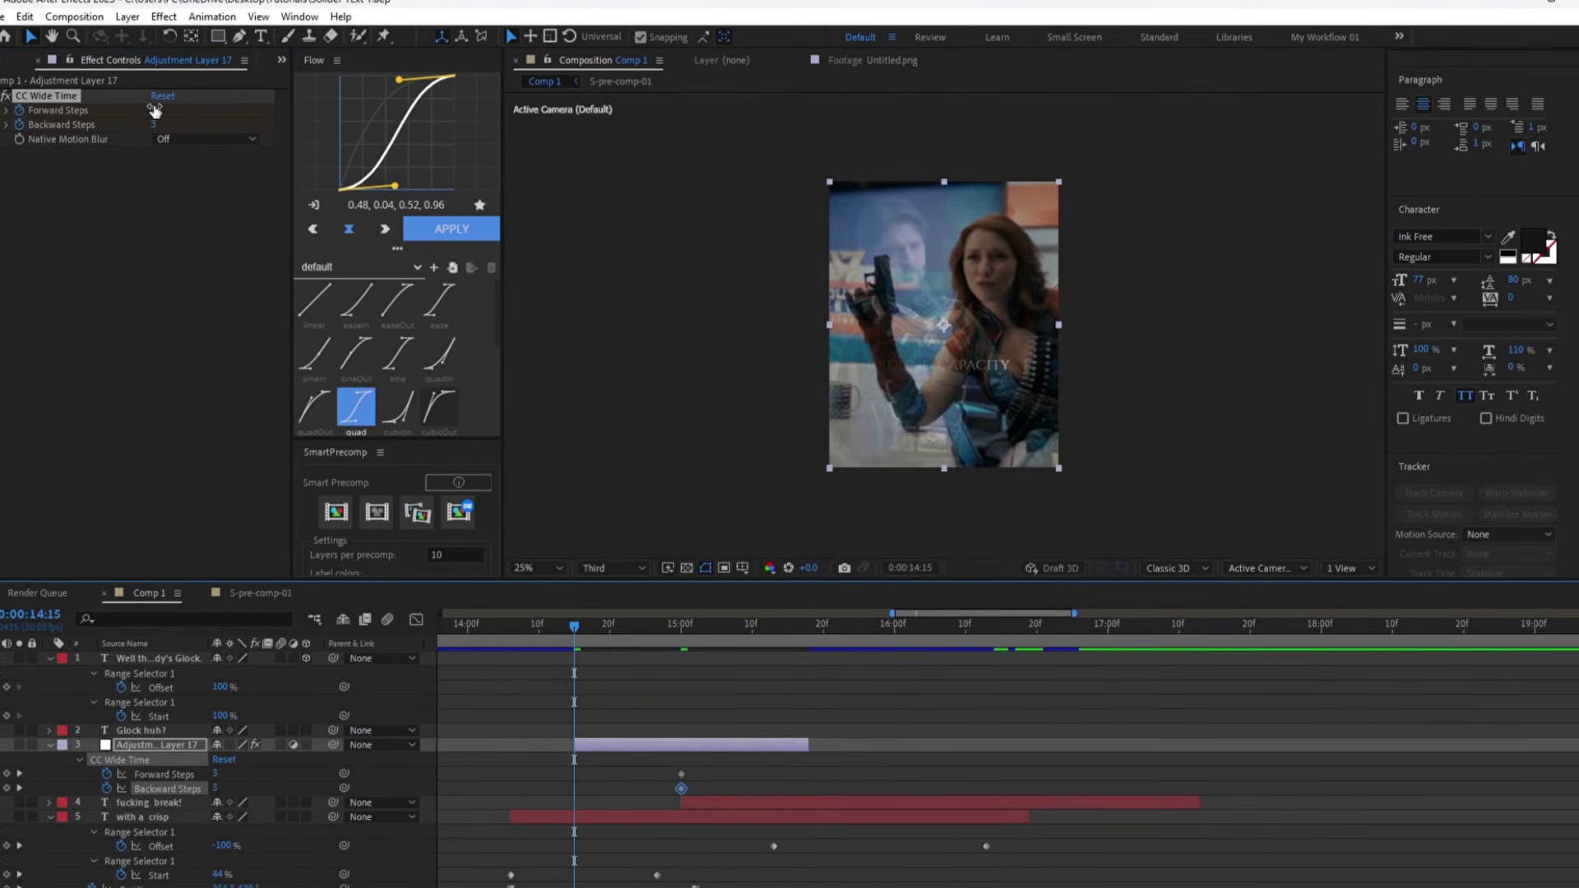
pyautogui.moveTo(155, 112); pyautogui.dragTo(124, 127)
pyautogui.click(805, 636)
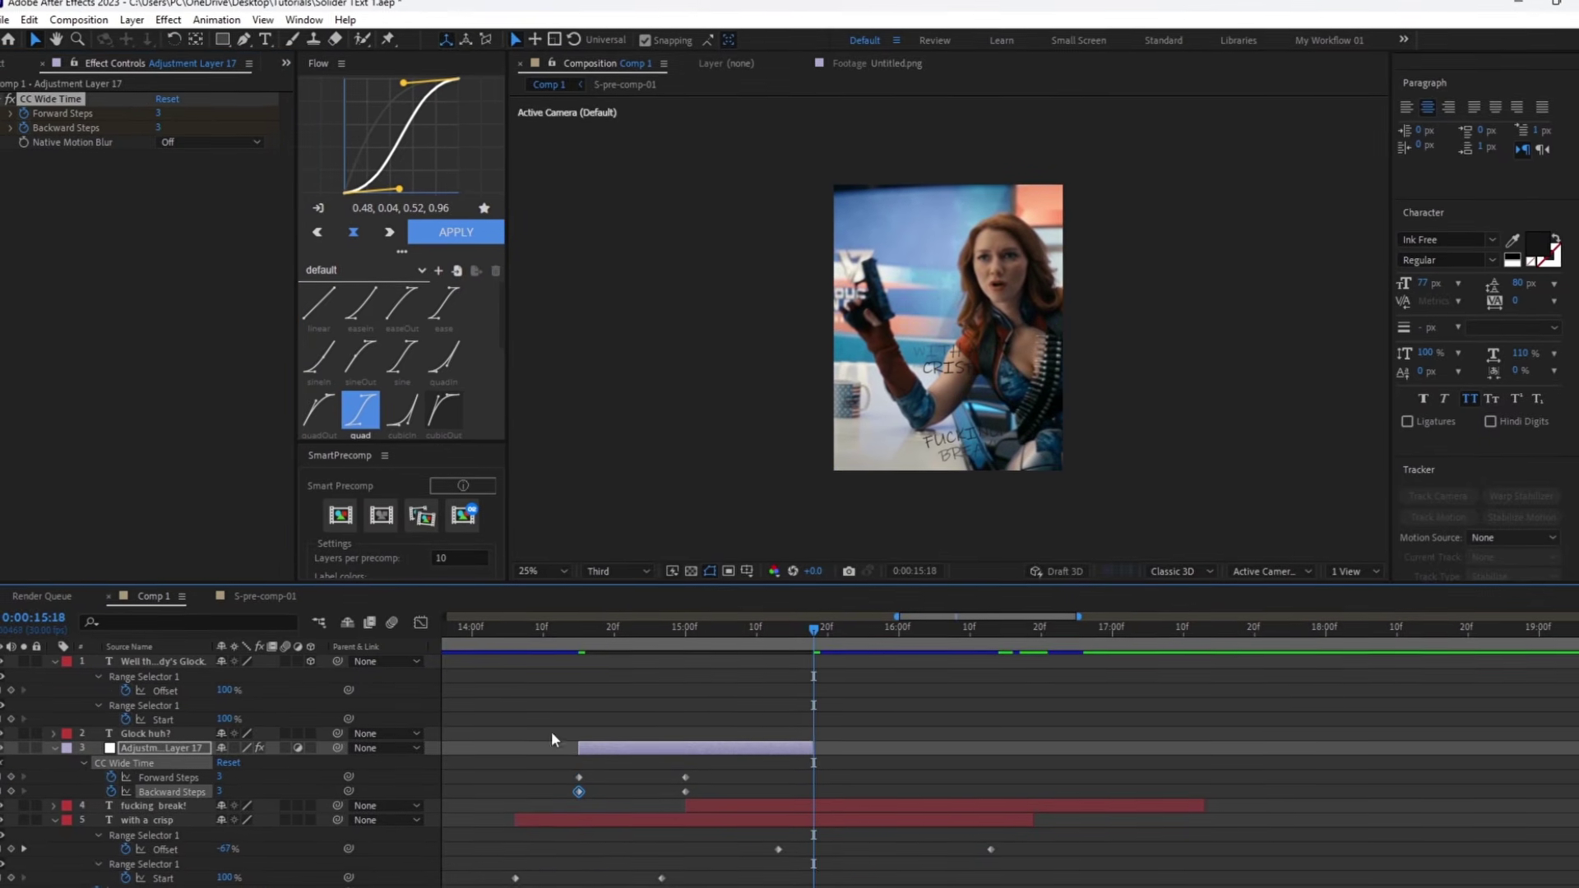
pyautogui.keyDown('shift'); pyautogui.click(576, 793); pyautogui.keyUp('shift')
pyautogui.hotkey('ctrl', 'c')
pyautogui.hotkey('ctrl', 'v')
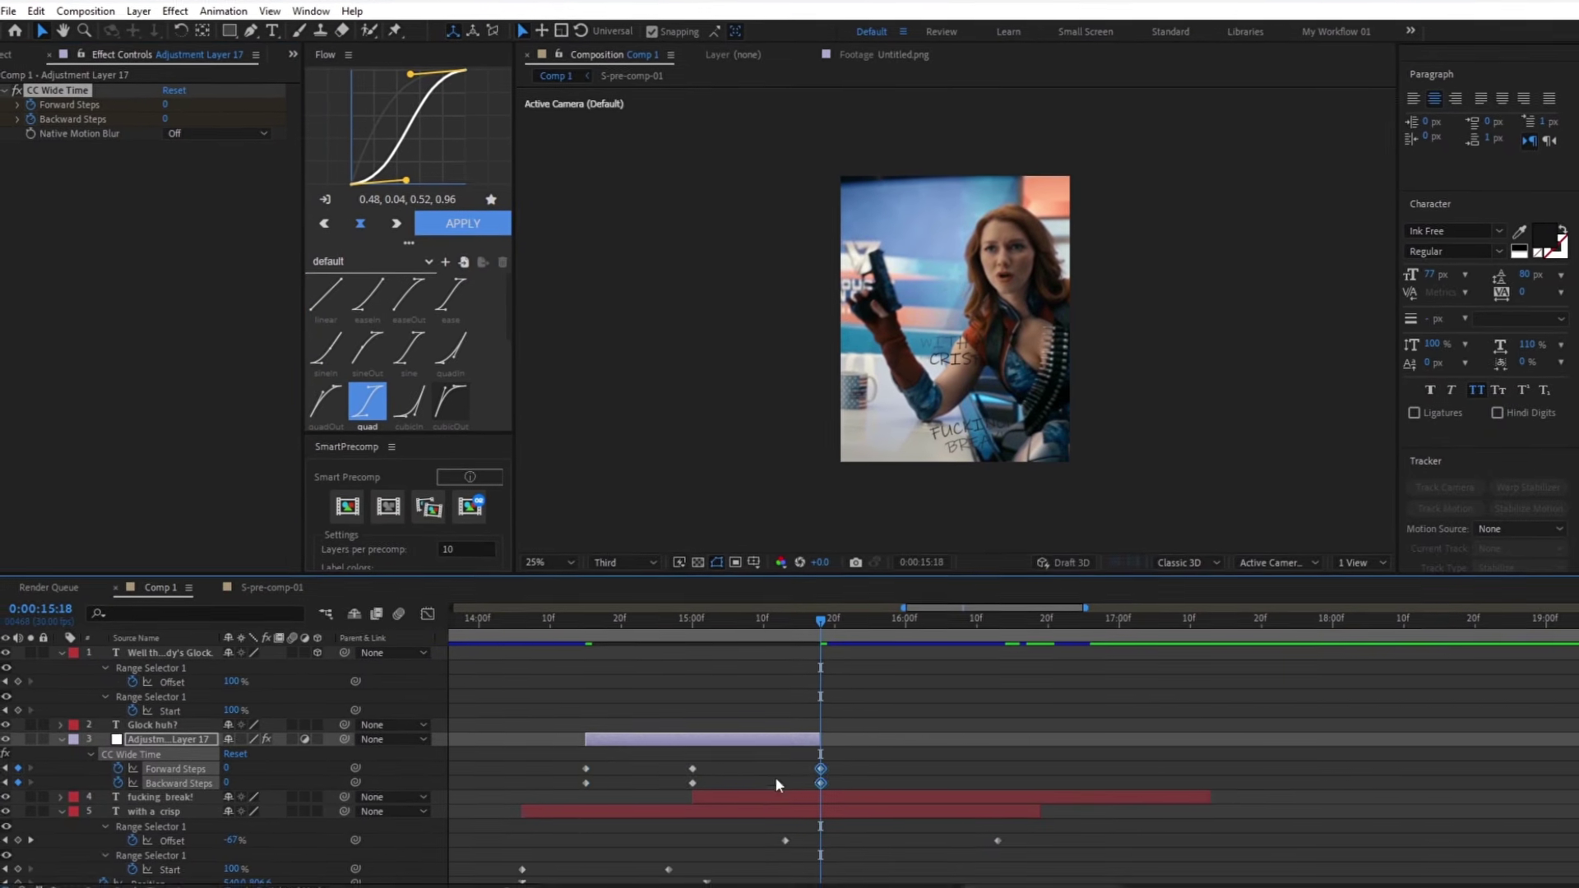
# Apply Easy Ease to all the CC Wide Time keyframes and return to 0:00:14:10
pyautogui.moveTo(832, 769); pyautogui.dragTo(541, 794)
pyautogui.press('F9')
pyautogui.click(541, 623)
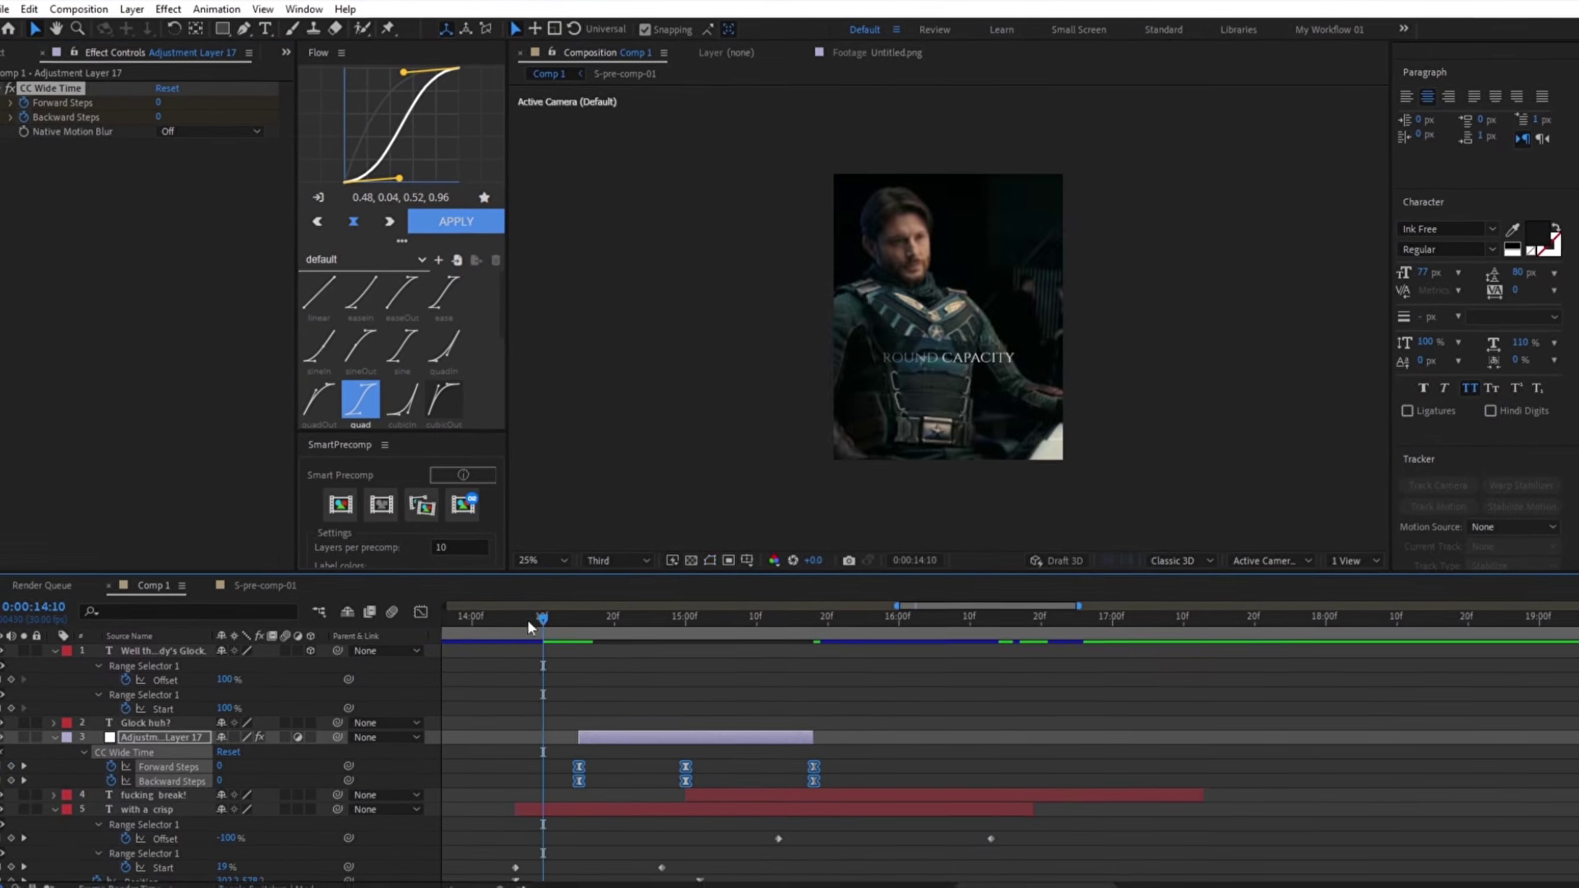
# Add a yellow 75 px Chinese Rocks caption reading "Well, mine's a much longer barrel." near 0:00:17:00, with a 31° Y rotation
pyautogui.press('space')
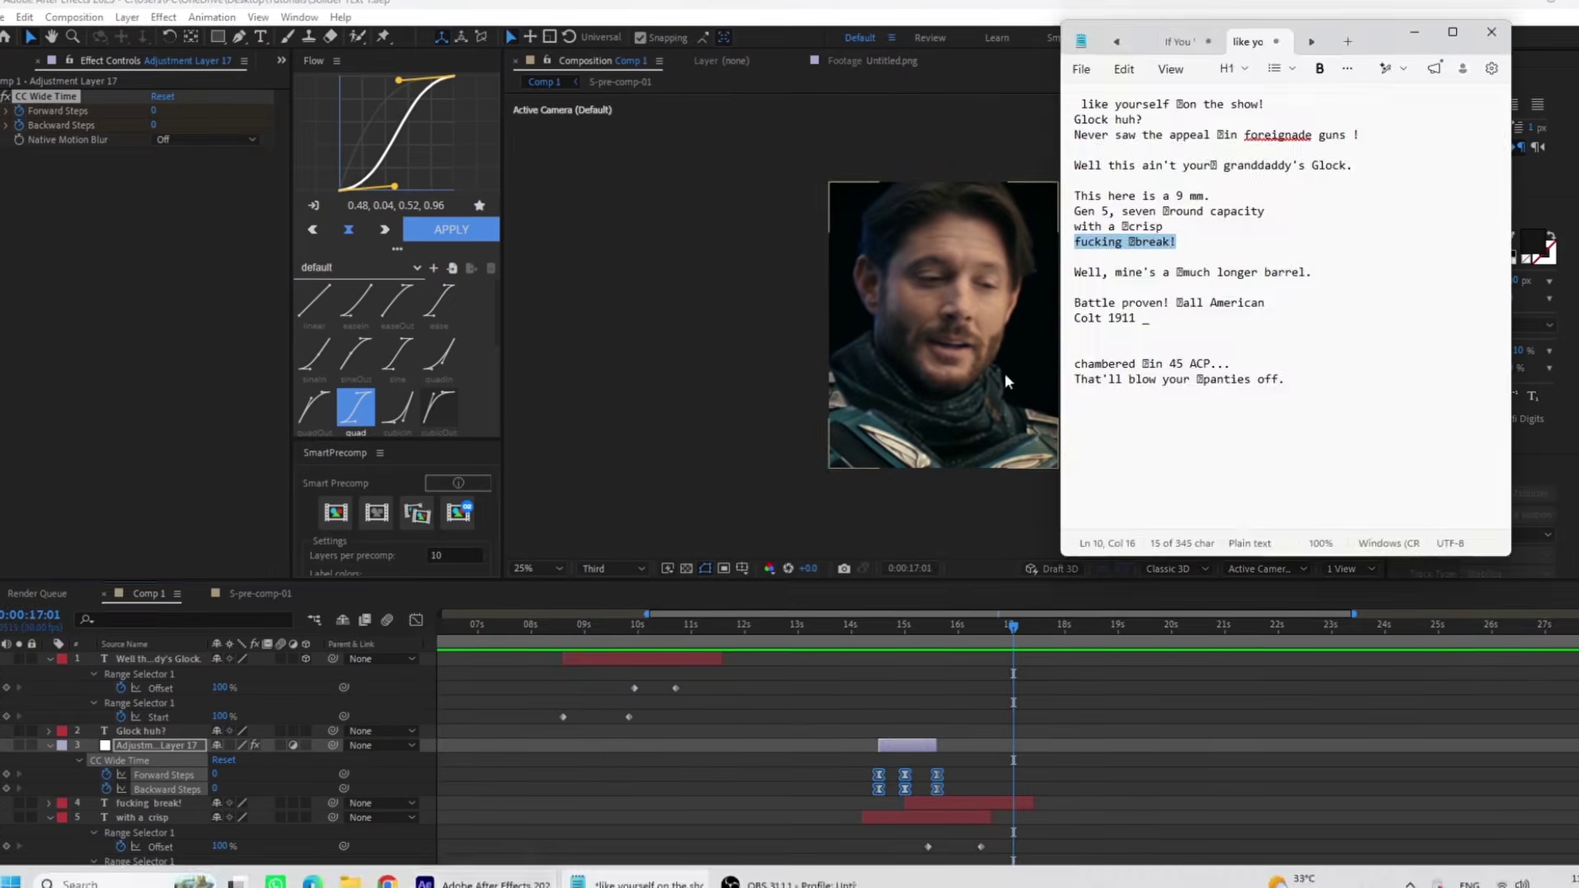
pyautogui.click(962, 763)
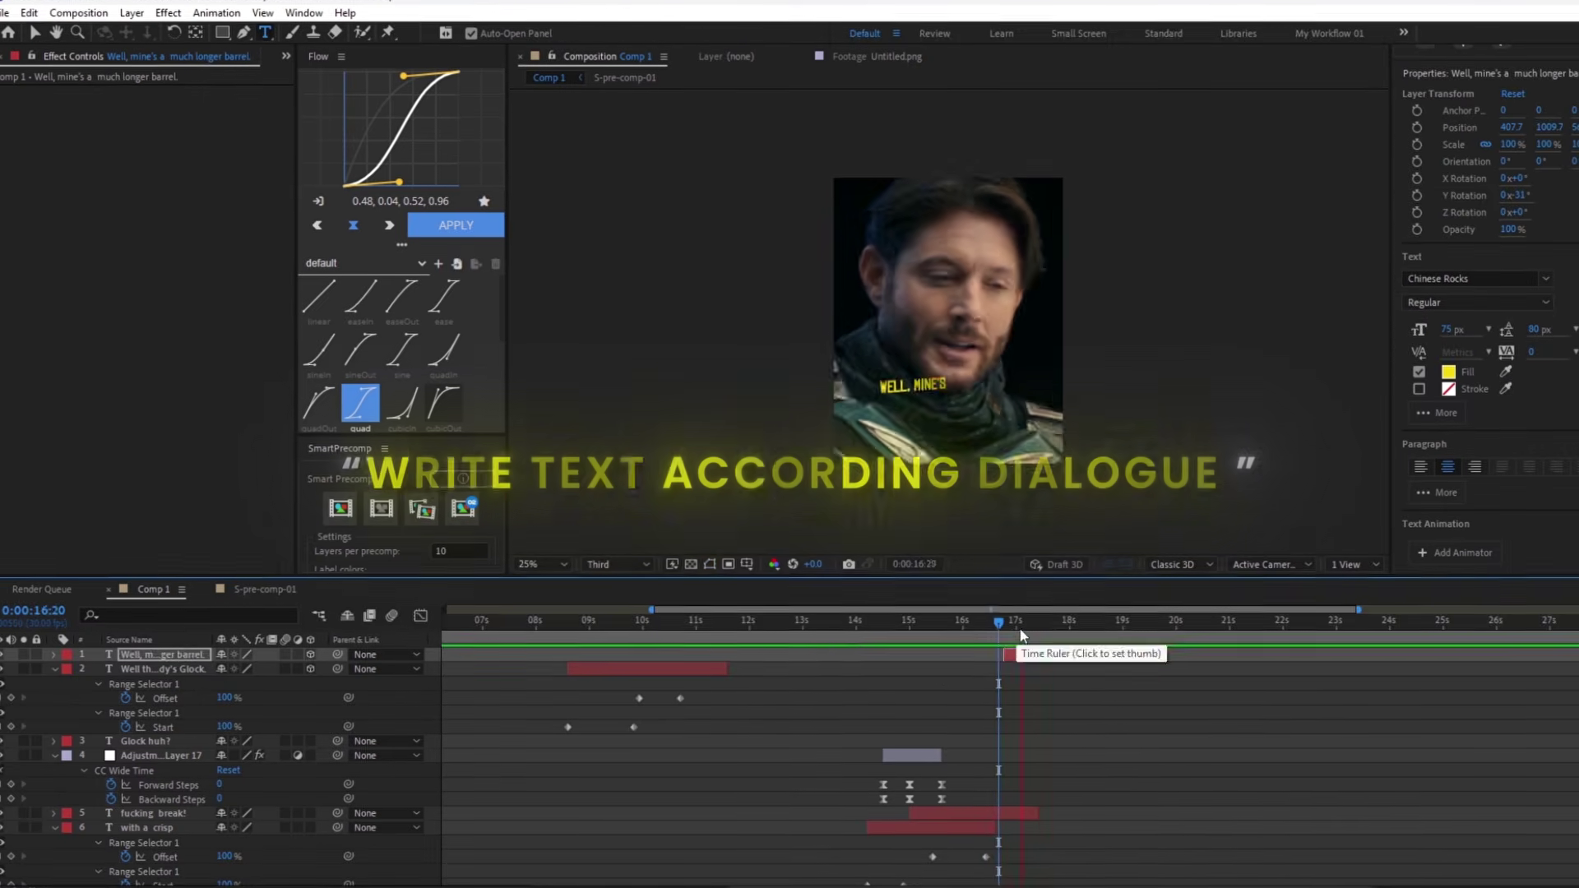
pyautogui.moveTo(1018, 639); pyautogui.dragTo(1093, 637)
pyautogui.press('space')
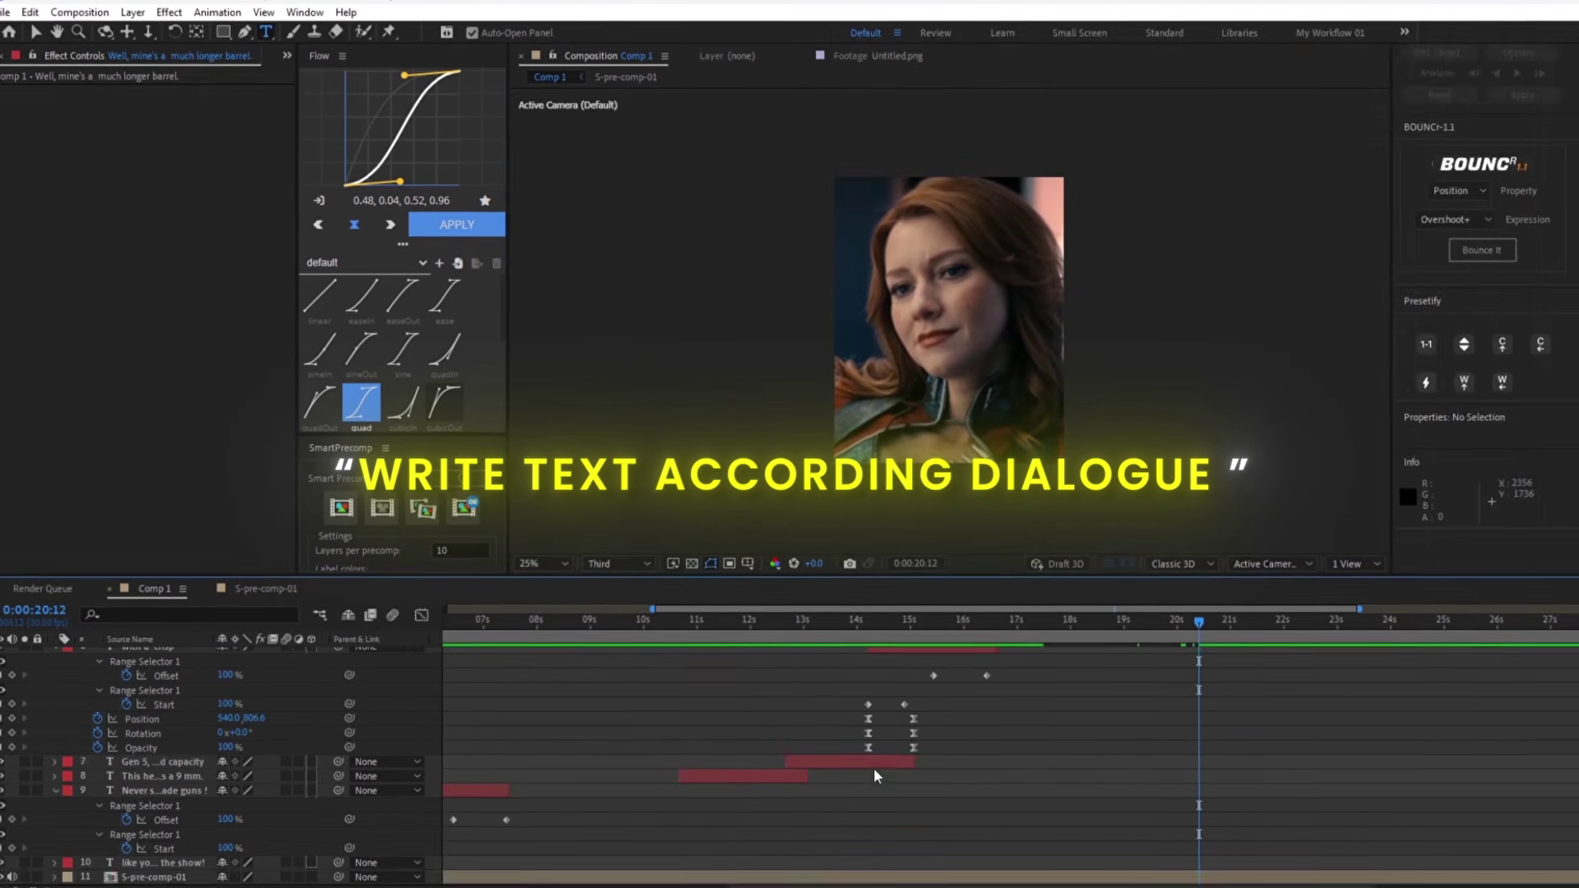
# Place a Cinzel caption reading "Battle proven! all American" between the 19- and 22-second marks and color the word "American" blue
pyautogui.moveTo(874, 767); pyautogui.dragTo(1170, 737)
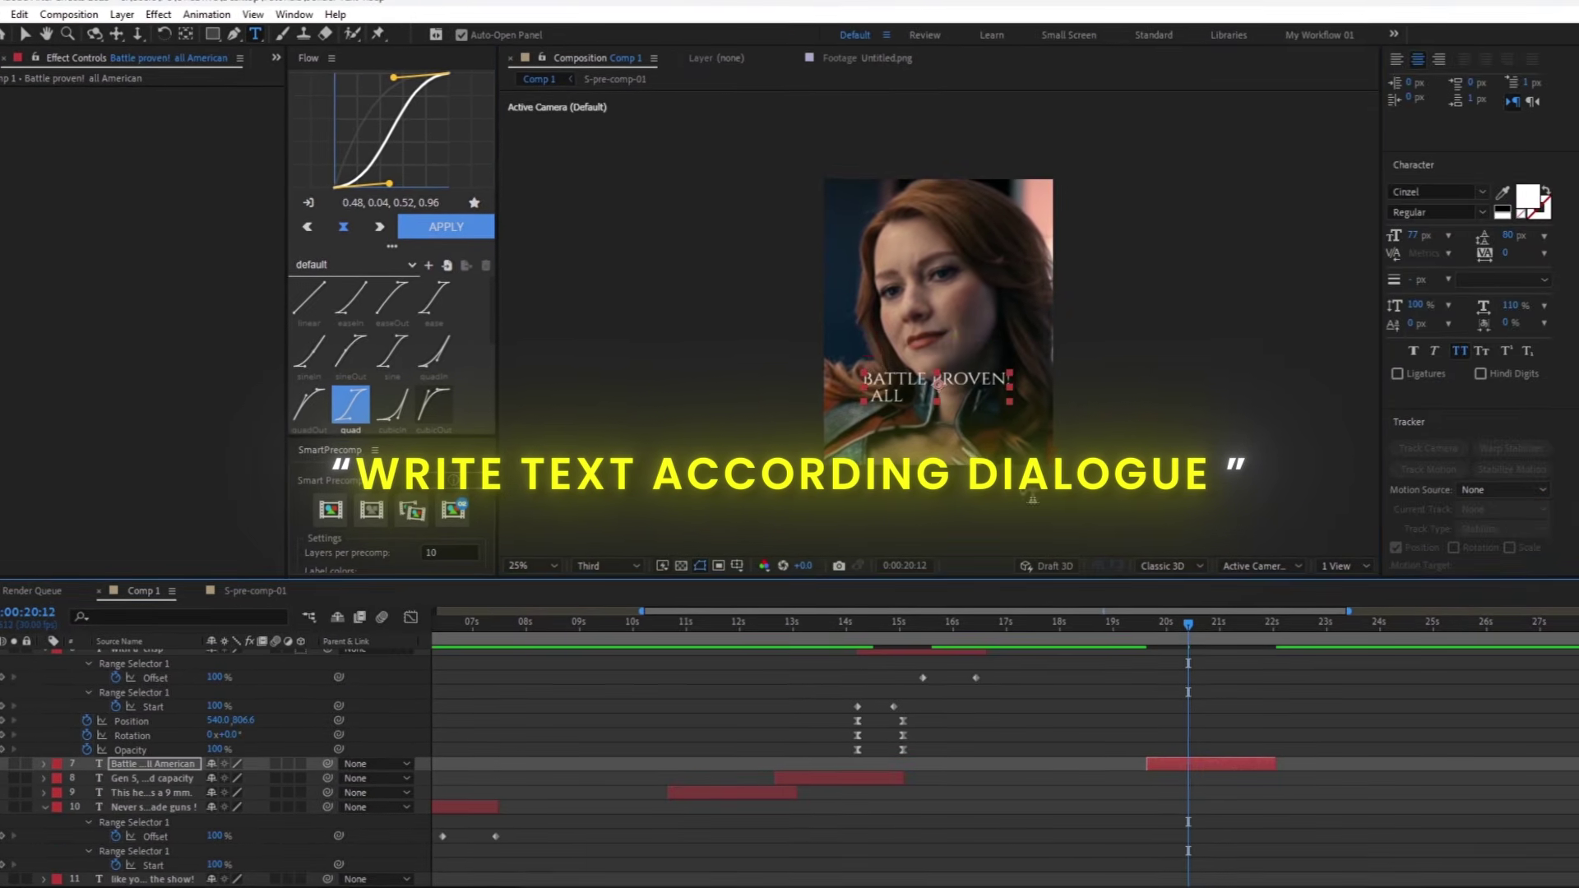
pyautogui.click(1139, 632)
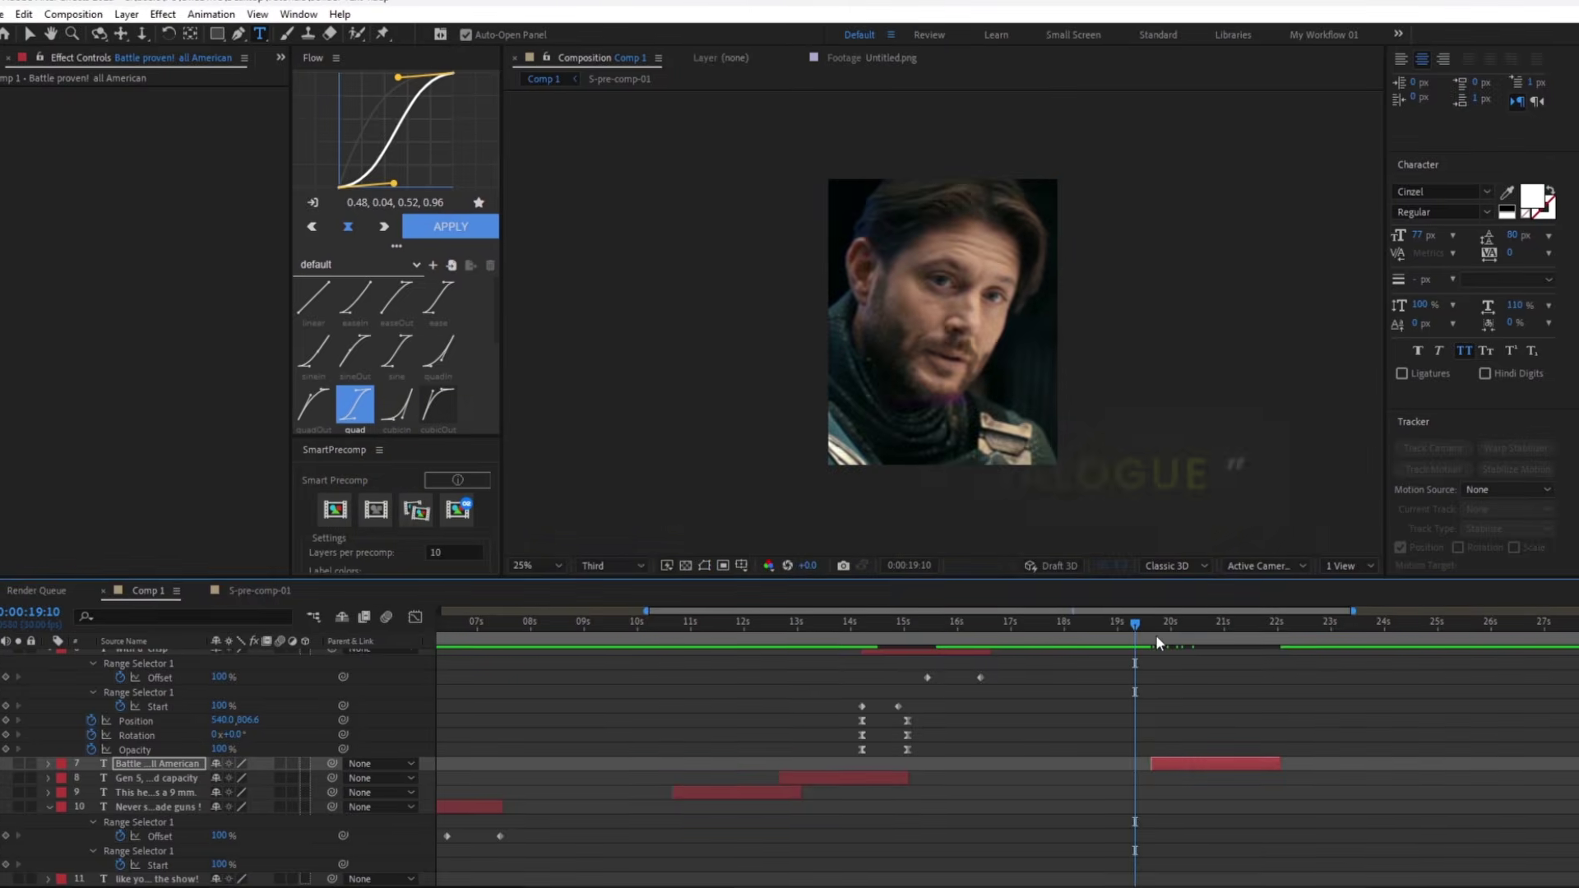
pyautogui.click(1543, 198)
pyautogui.click(1386, 258)
pyautogui.click(1533, 257)
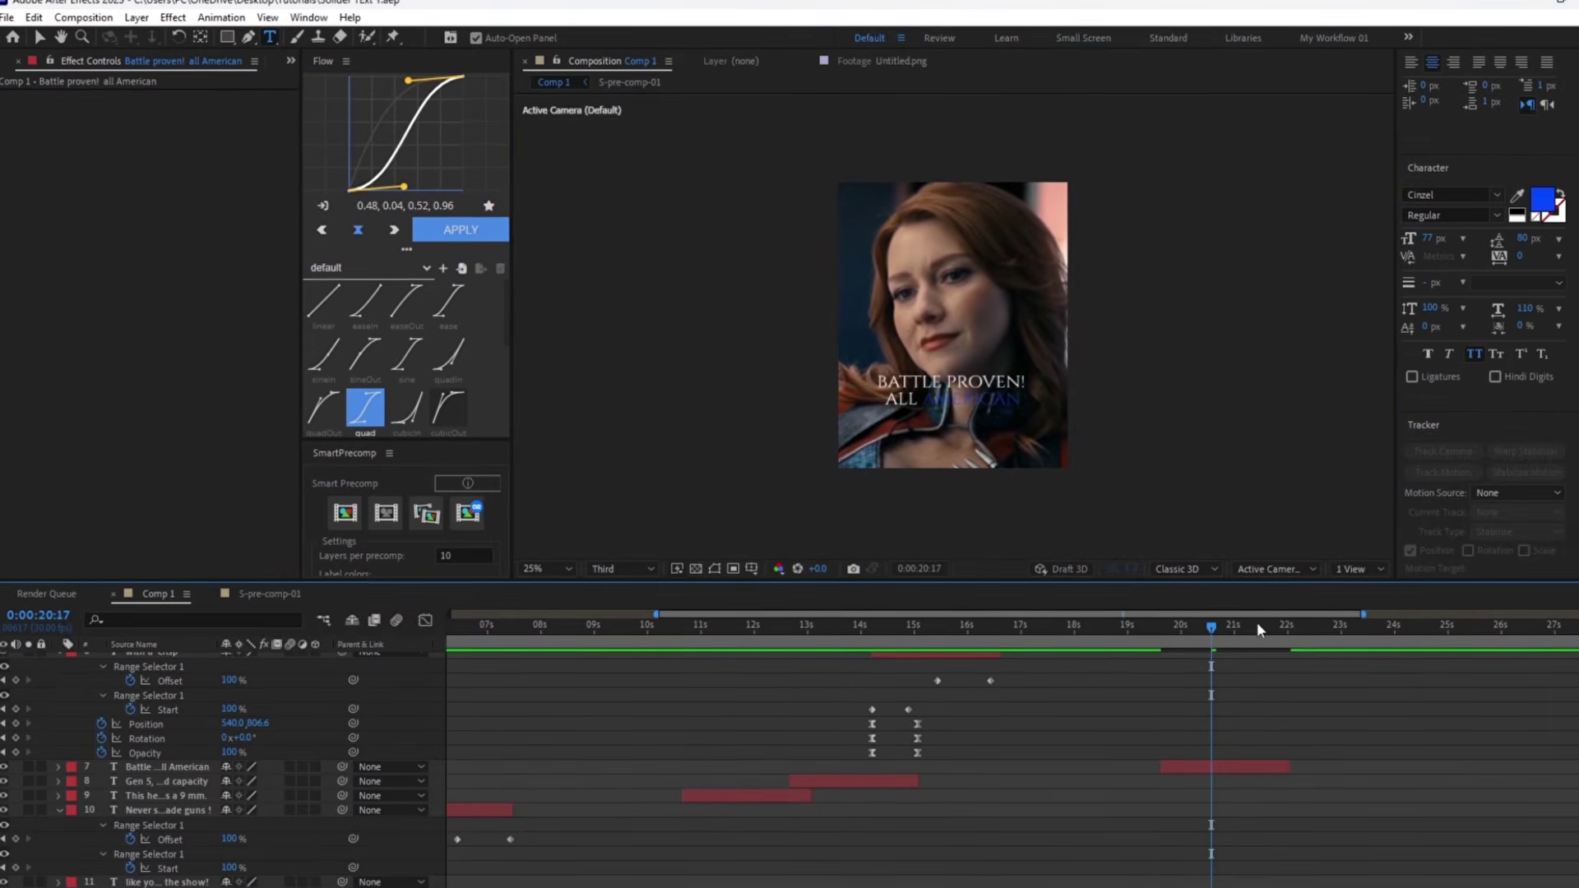
pyautogui.moveTo(1155, 633); pyautogui.dragTo(1249, 635)
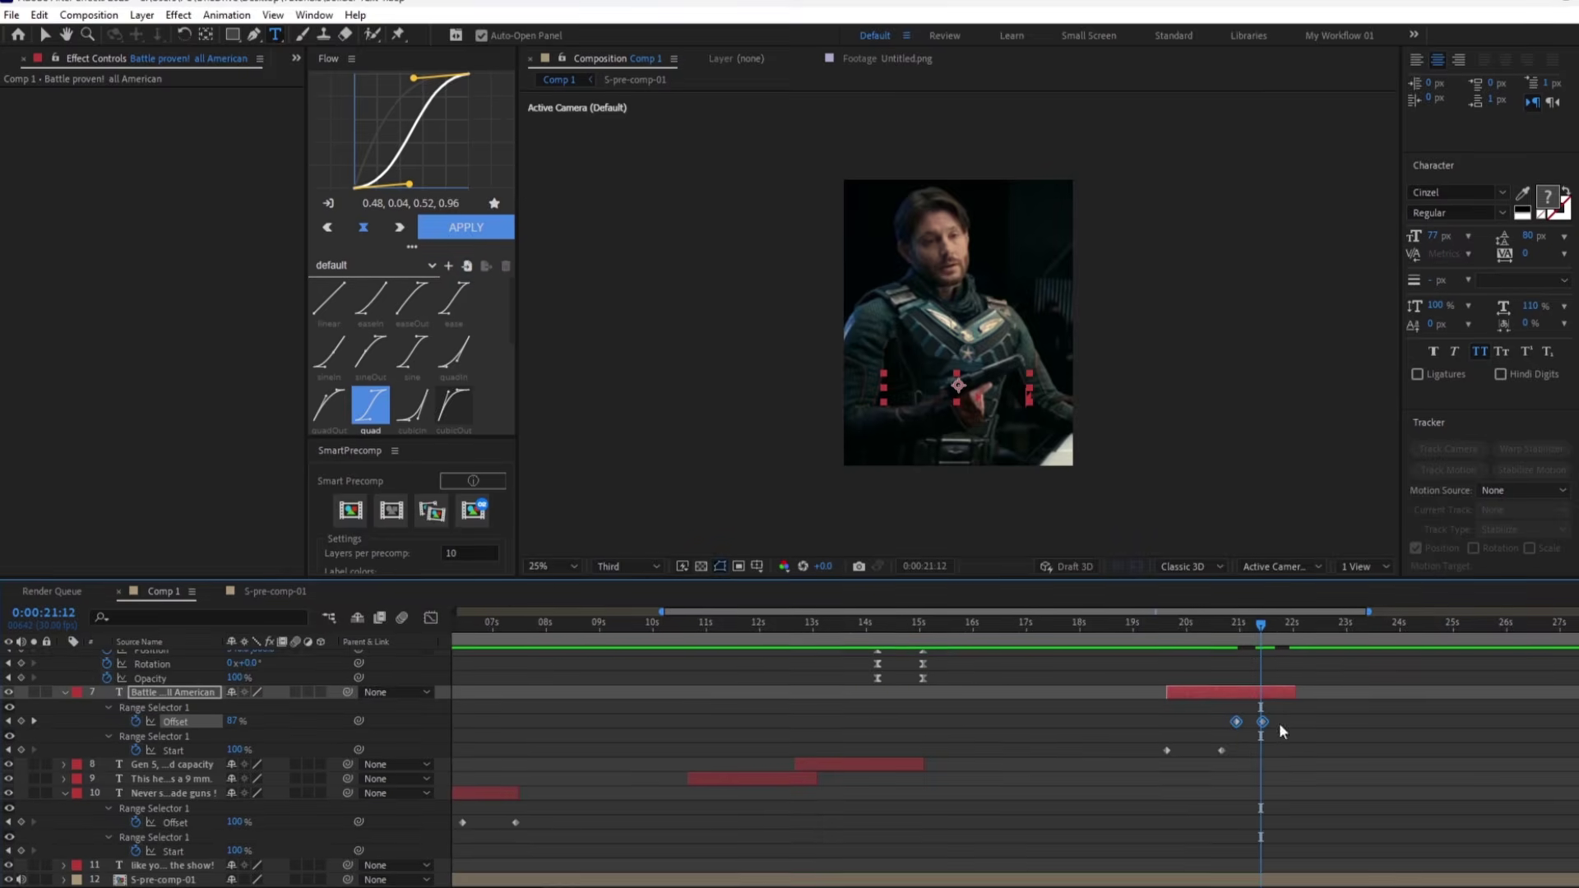
# Split the S-pre-comp-01 video layer just after the 21-second mark
pyautogui.click(1254, 625)
pyautogui.click(1272, 880)
pyautogui.hotkey('ctrl', 'shift', 'd')
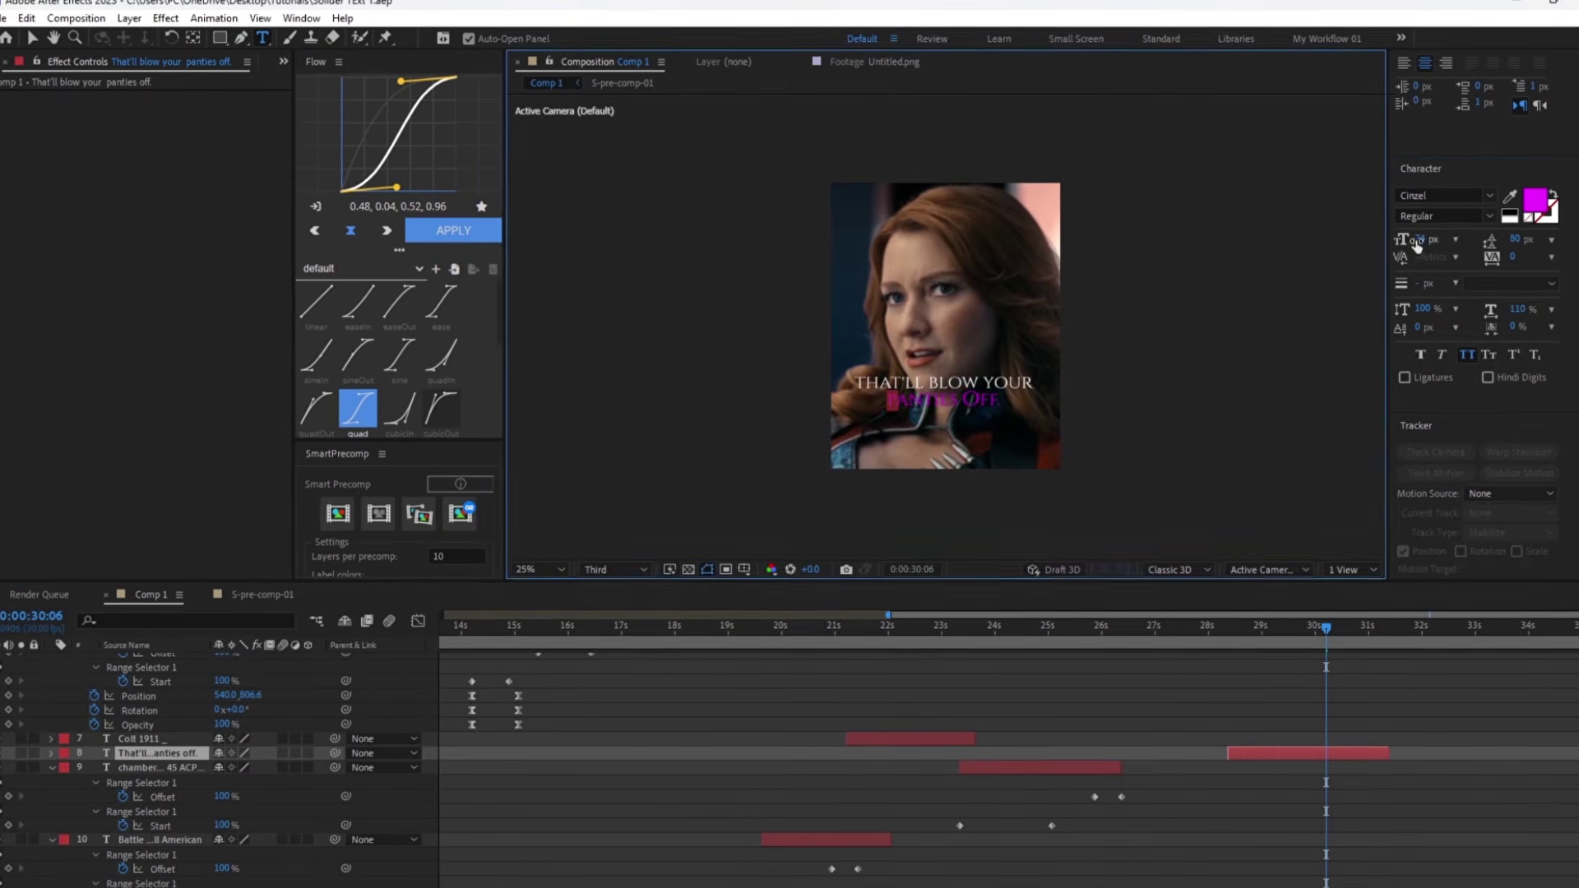
# Set the magenta "Panties off" text to 88 px with 92 px leading and split its caption layer at 0:00:30:12
pyautogui.moveTo(1444, 242); pyautogui.dragTo(1443, 248)
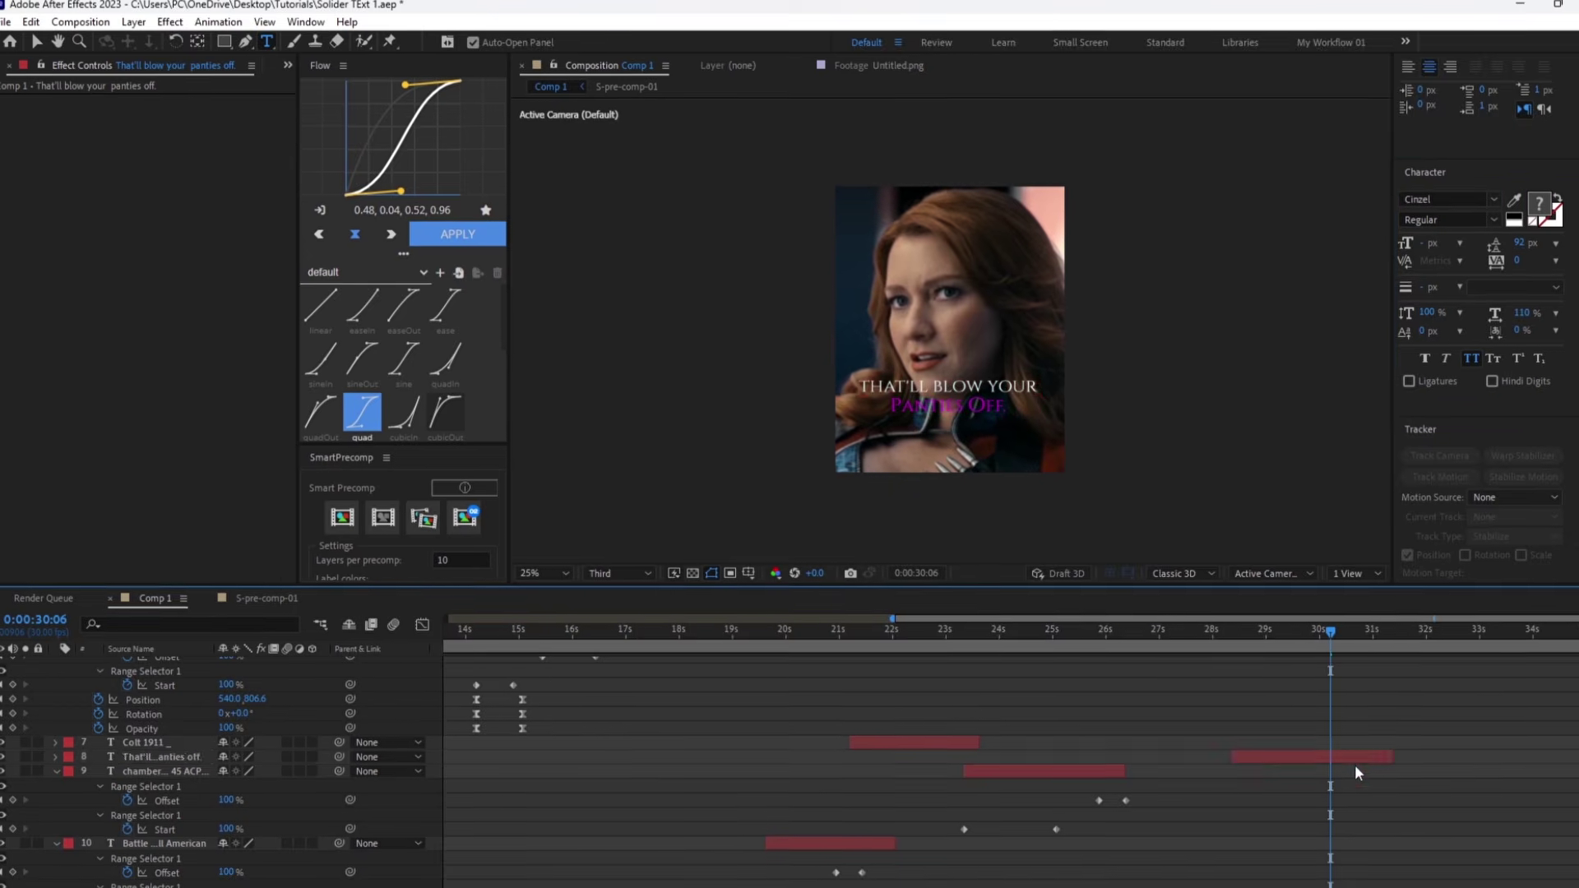
pyautogui.click(1350, 755)
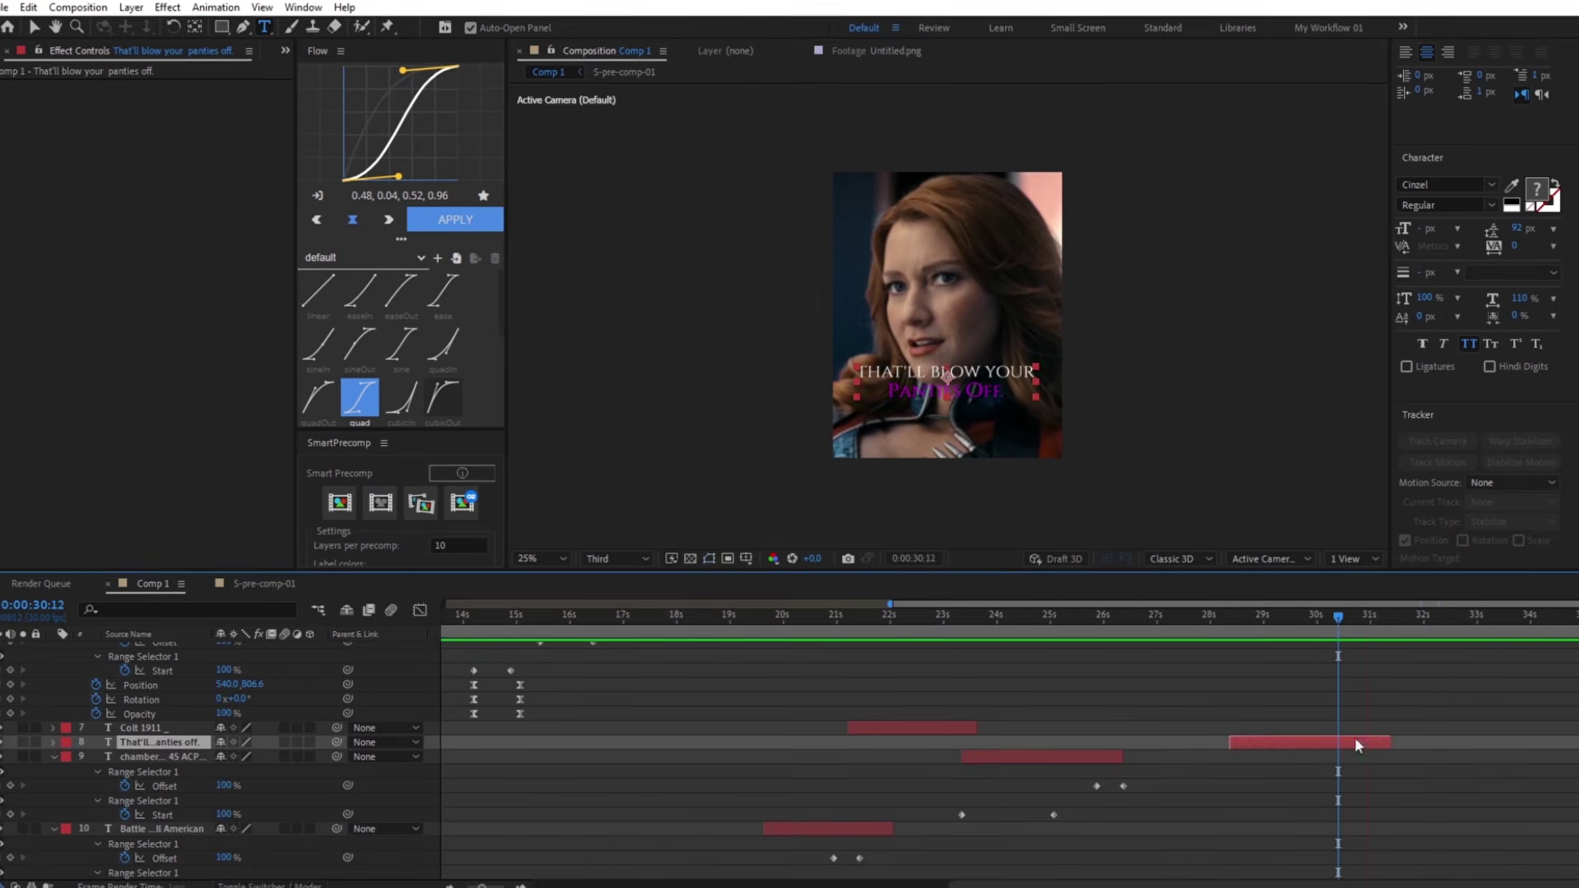
pyautogui.hotkey('ctrl', 'shift', 'd')
# Apply the Explosion 2 preset to the second half of the split "That'll blow your panties off" caption
pyautogui.hotkey('ctrl', 'space')
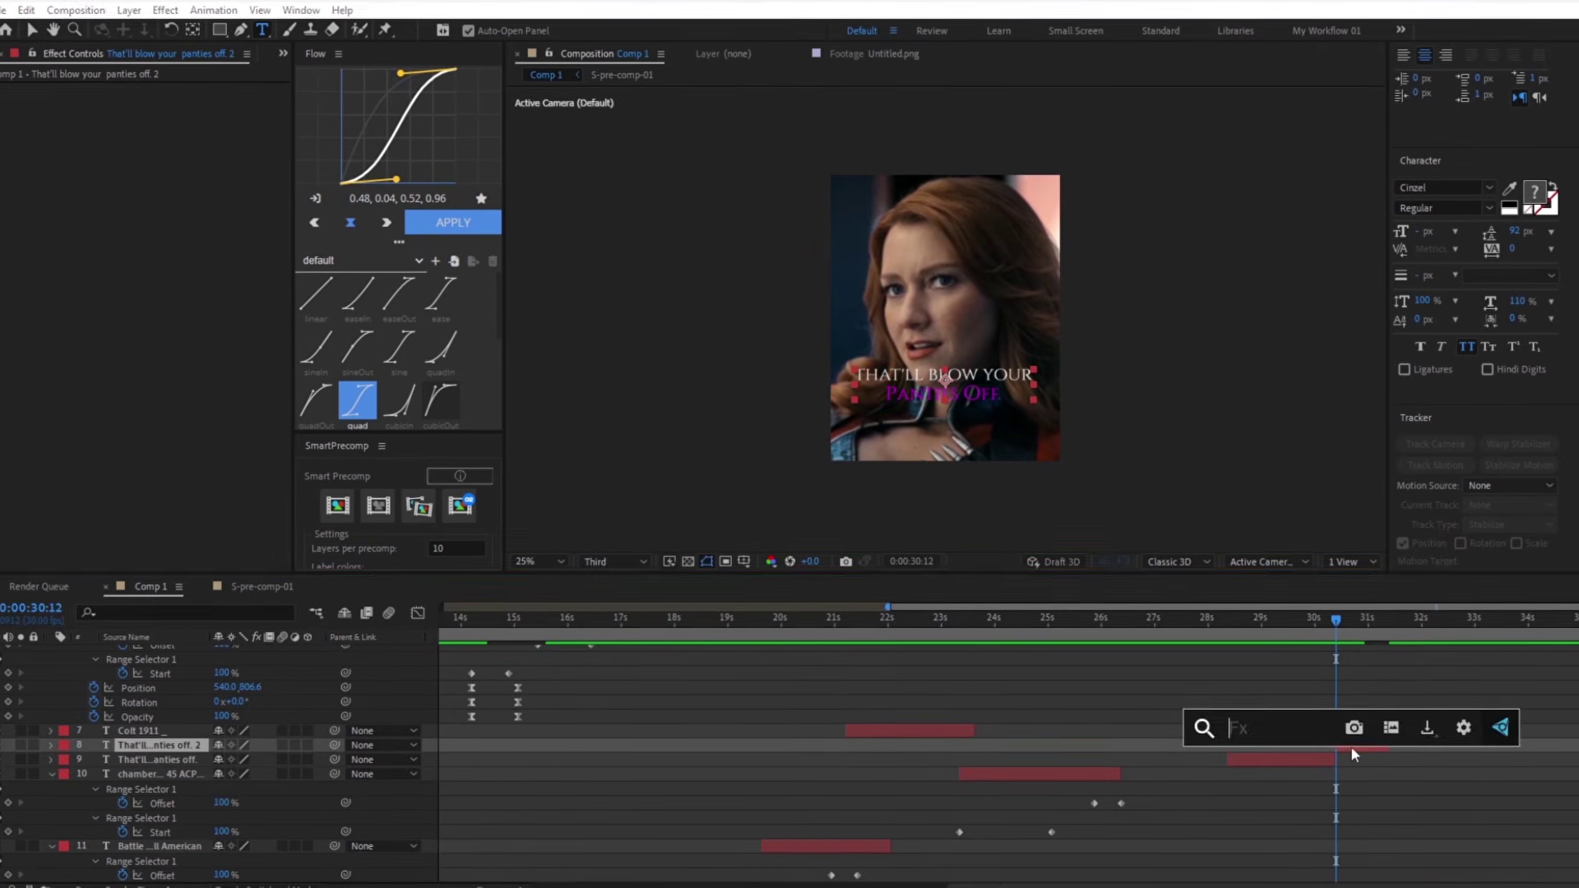
pyautogui.write('cc')
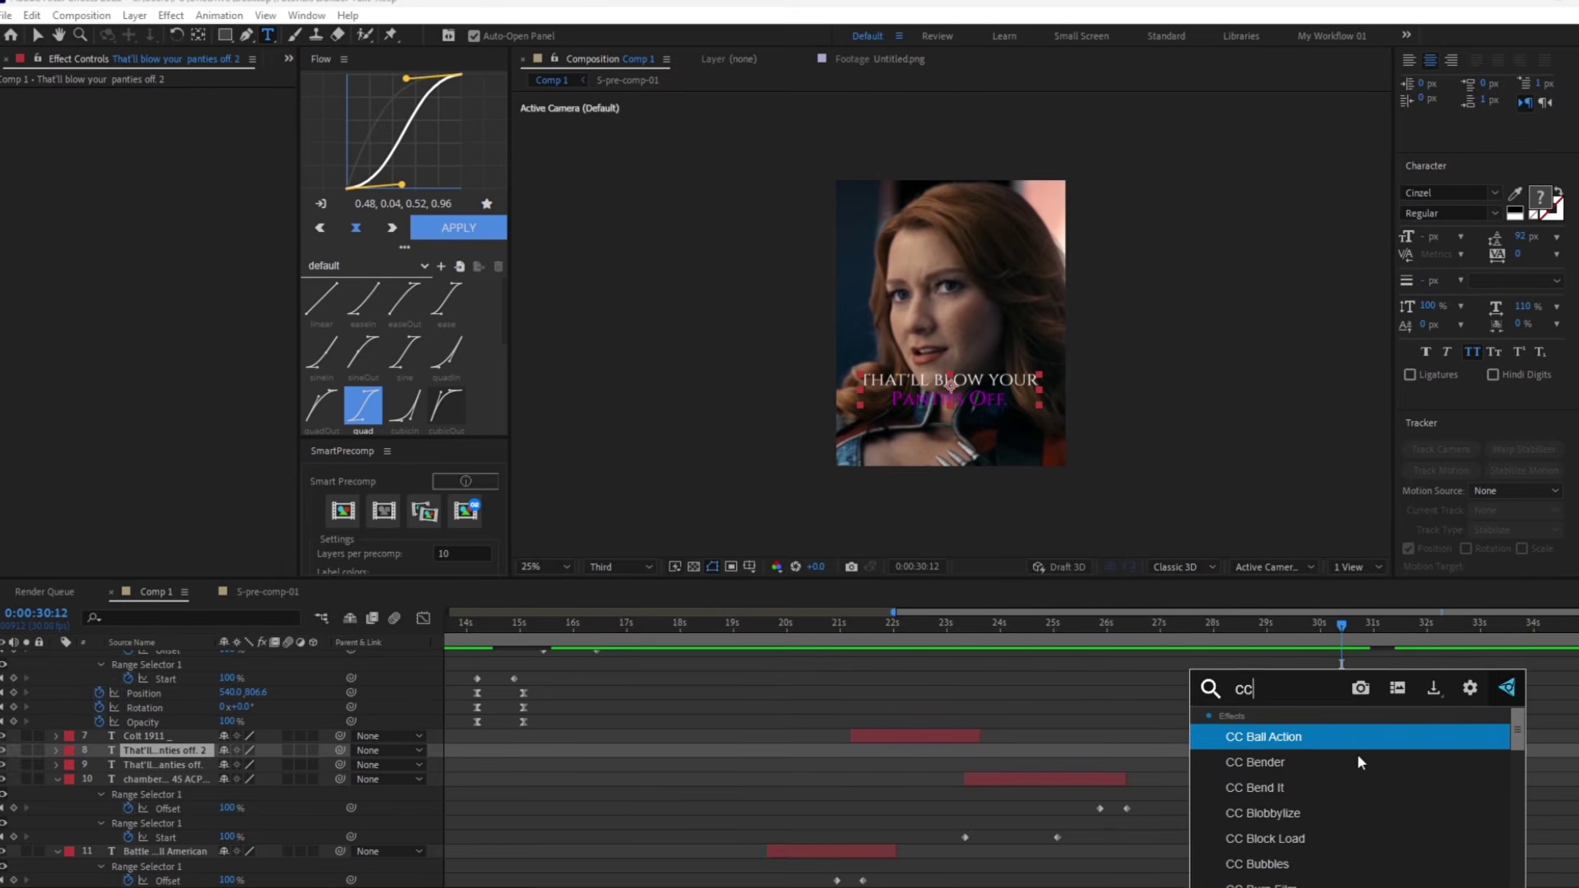
pyautogui.press('BackSpace')
pyautogui.press('BackSpace')
pyautogui.write('exp')
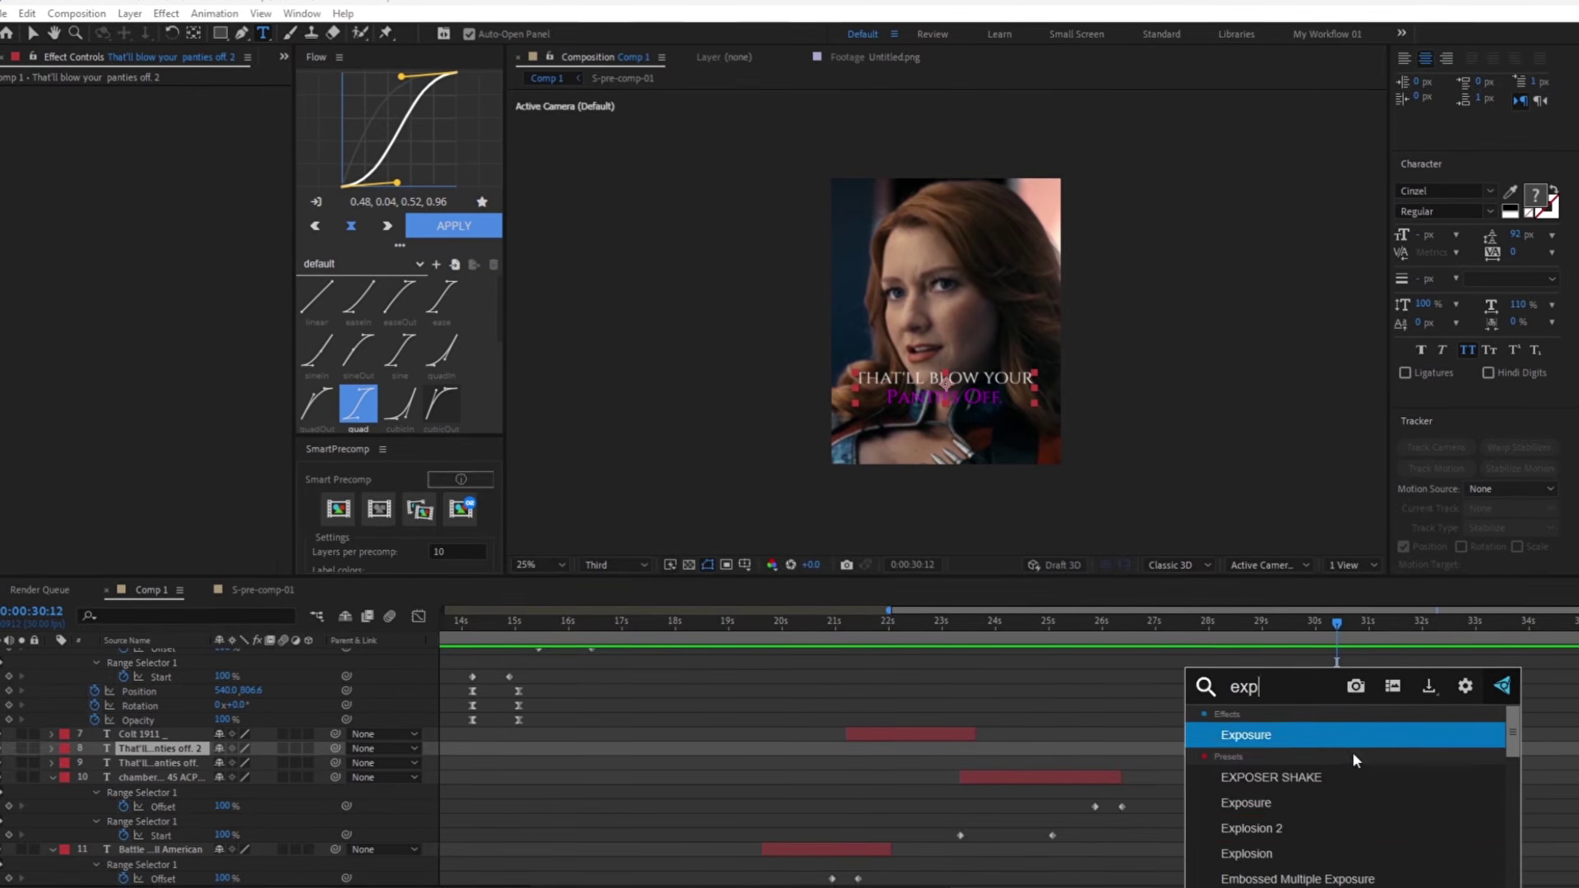
pyautogui.click(1299, 831)
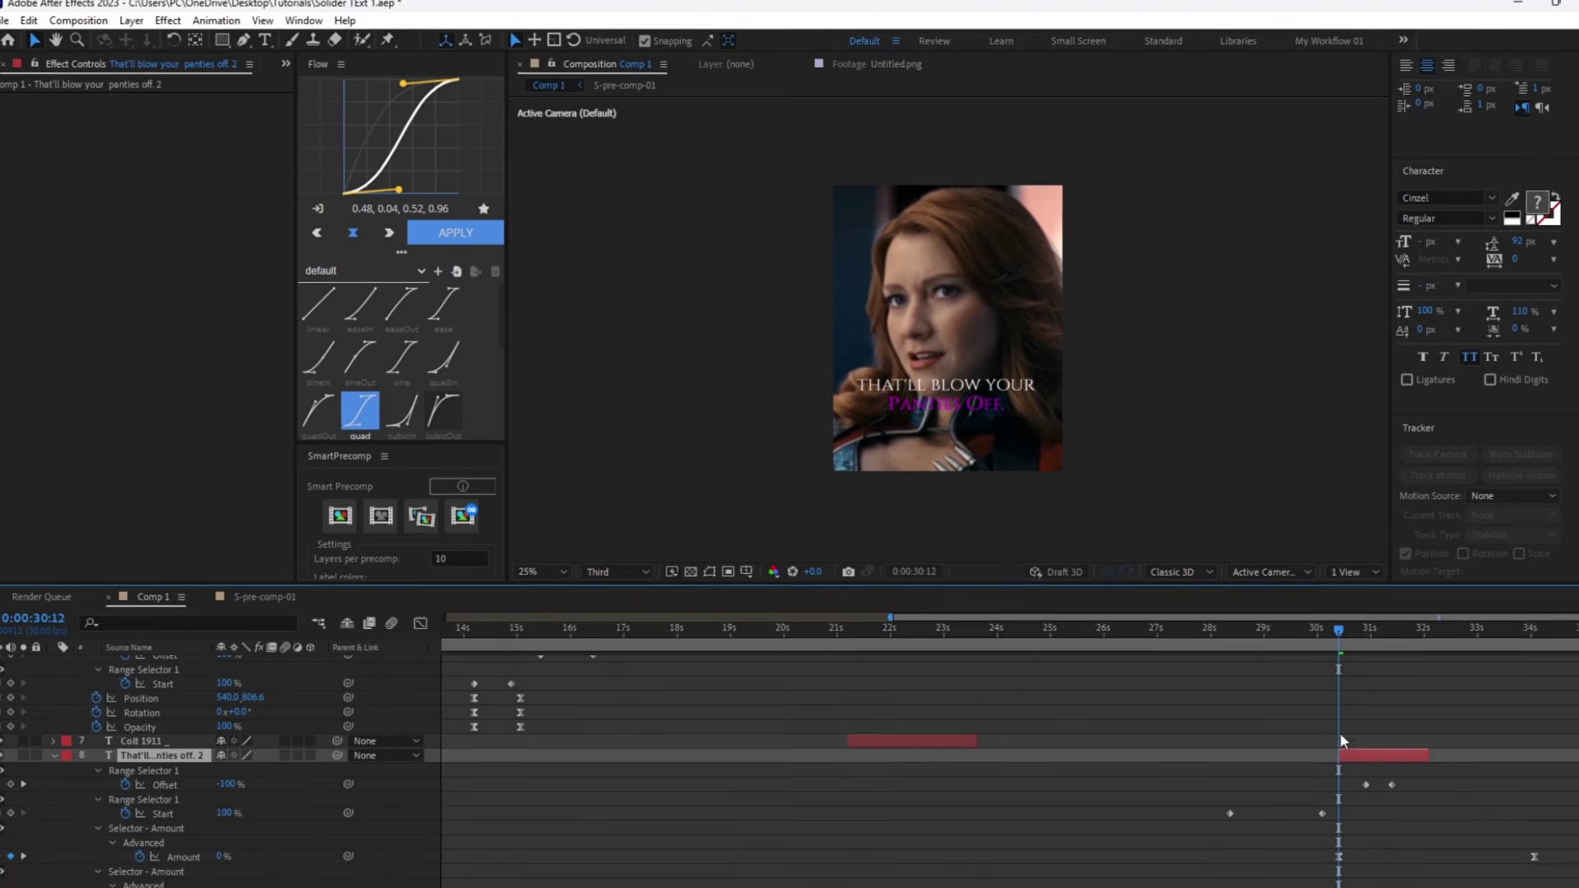
# Move the explosion's ending Amount and Opacity keyframes earlier to about 0:00:33:00 and check the resulting motion
pyautogui.scroll(-5, 1418, 786)
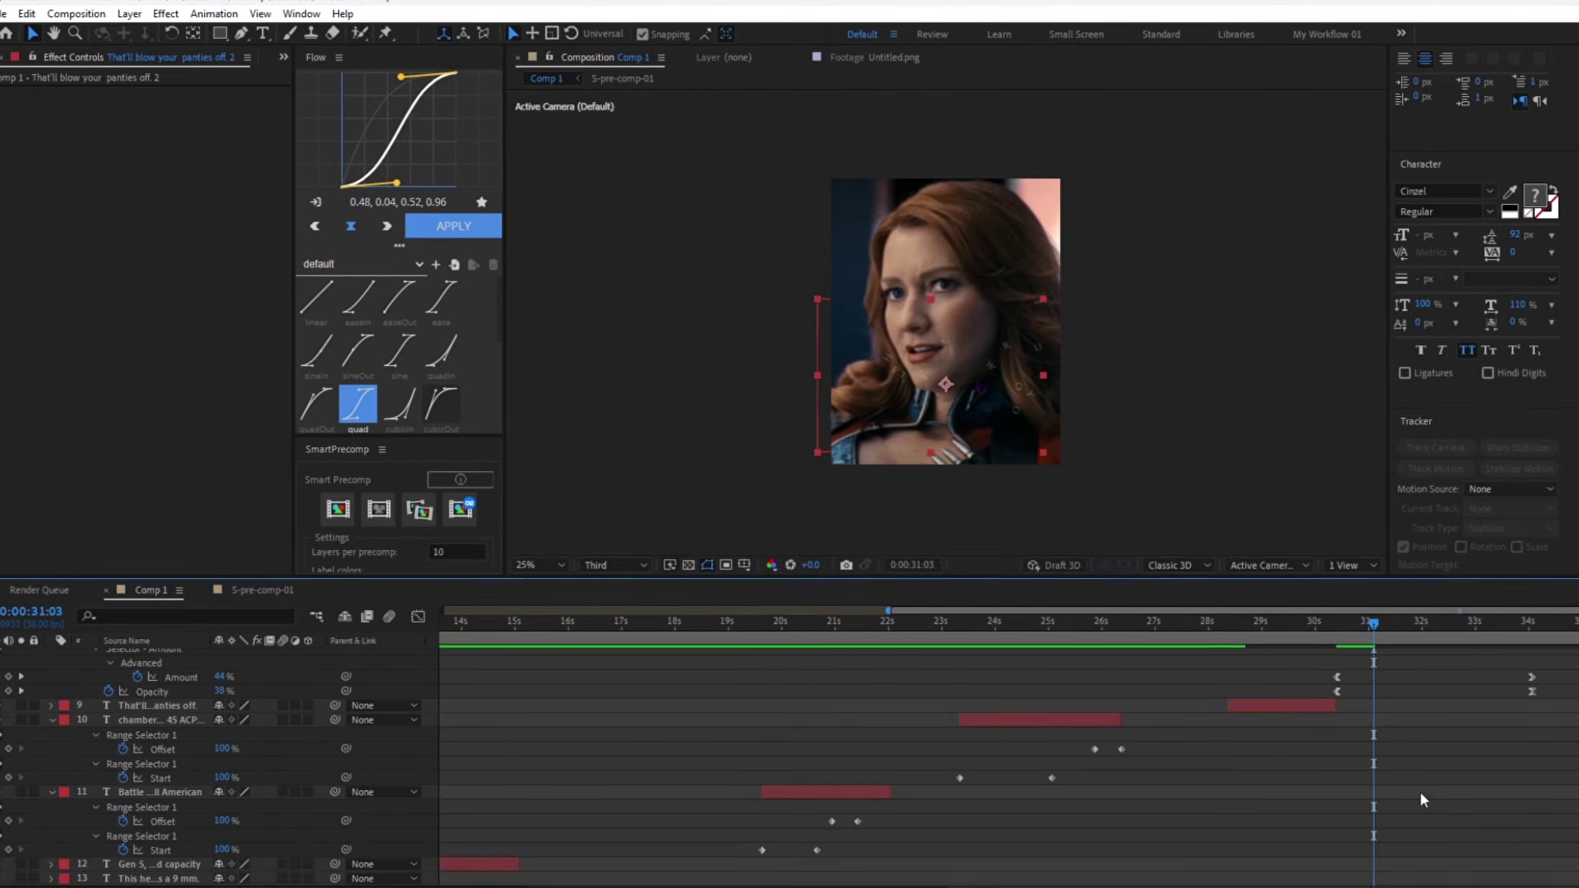
pyautogui.scroll(1, 1432, 787)
pyautogui.moveTo(1572, 711); pyautogui.dragTo(1483, 735)
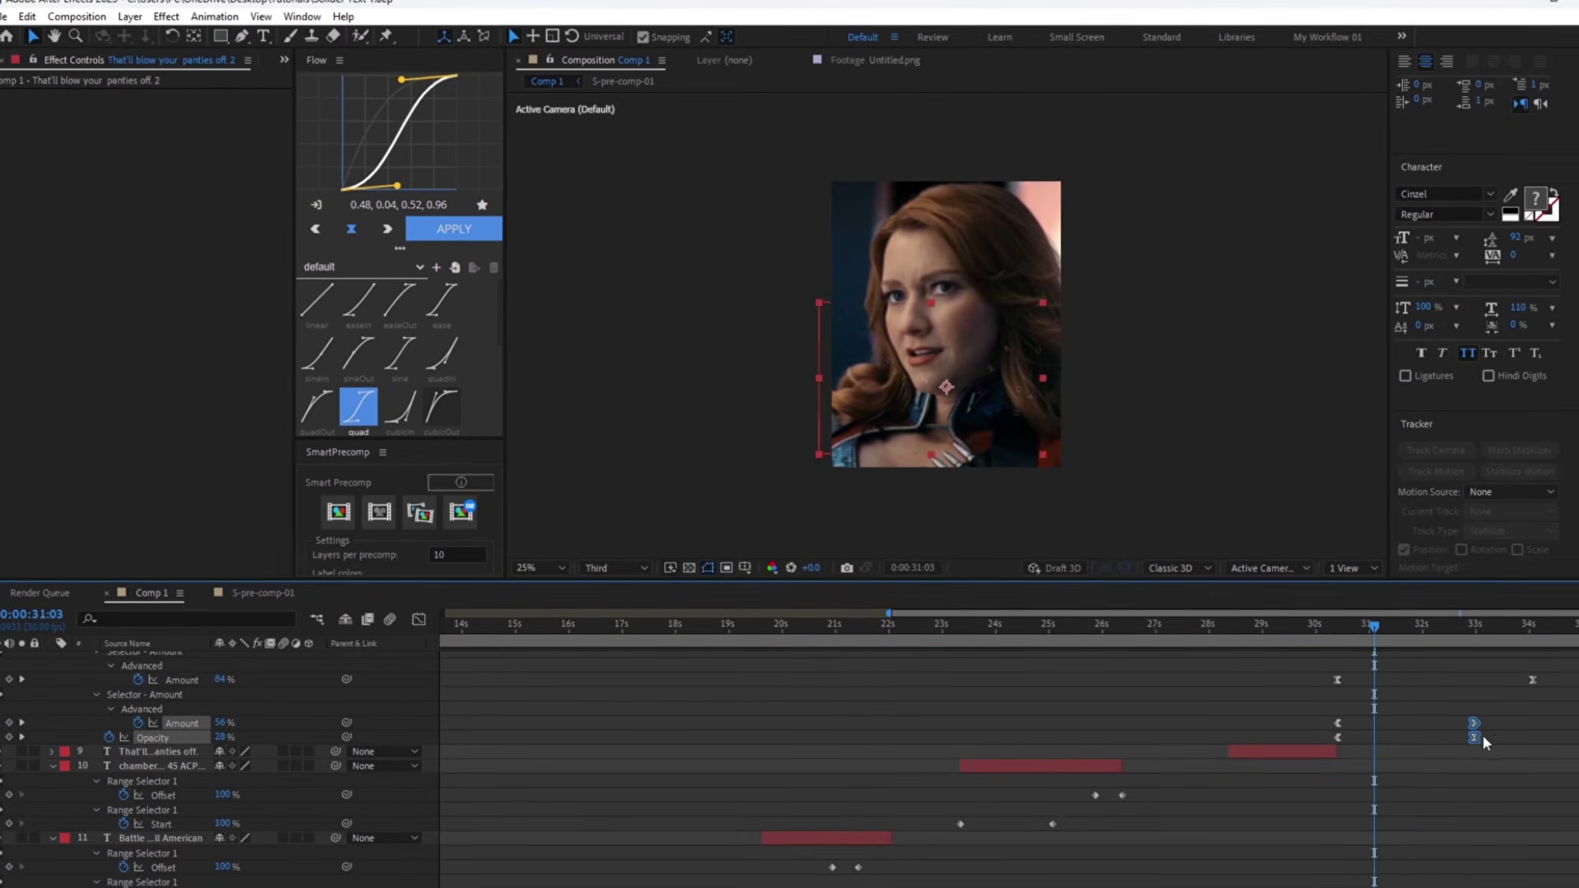
pyautogui.moveTo(1382, 627); pyautogui.dragTo(1459, 638)
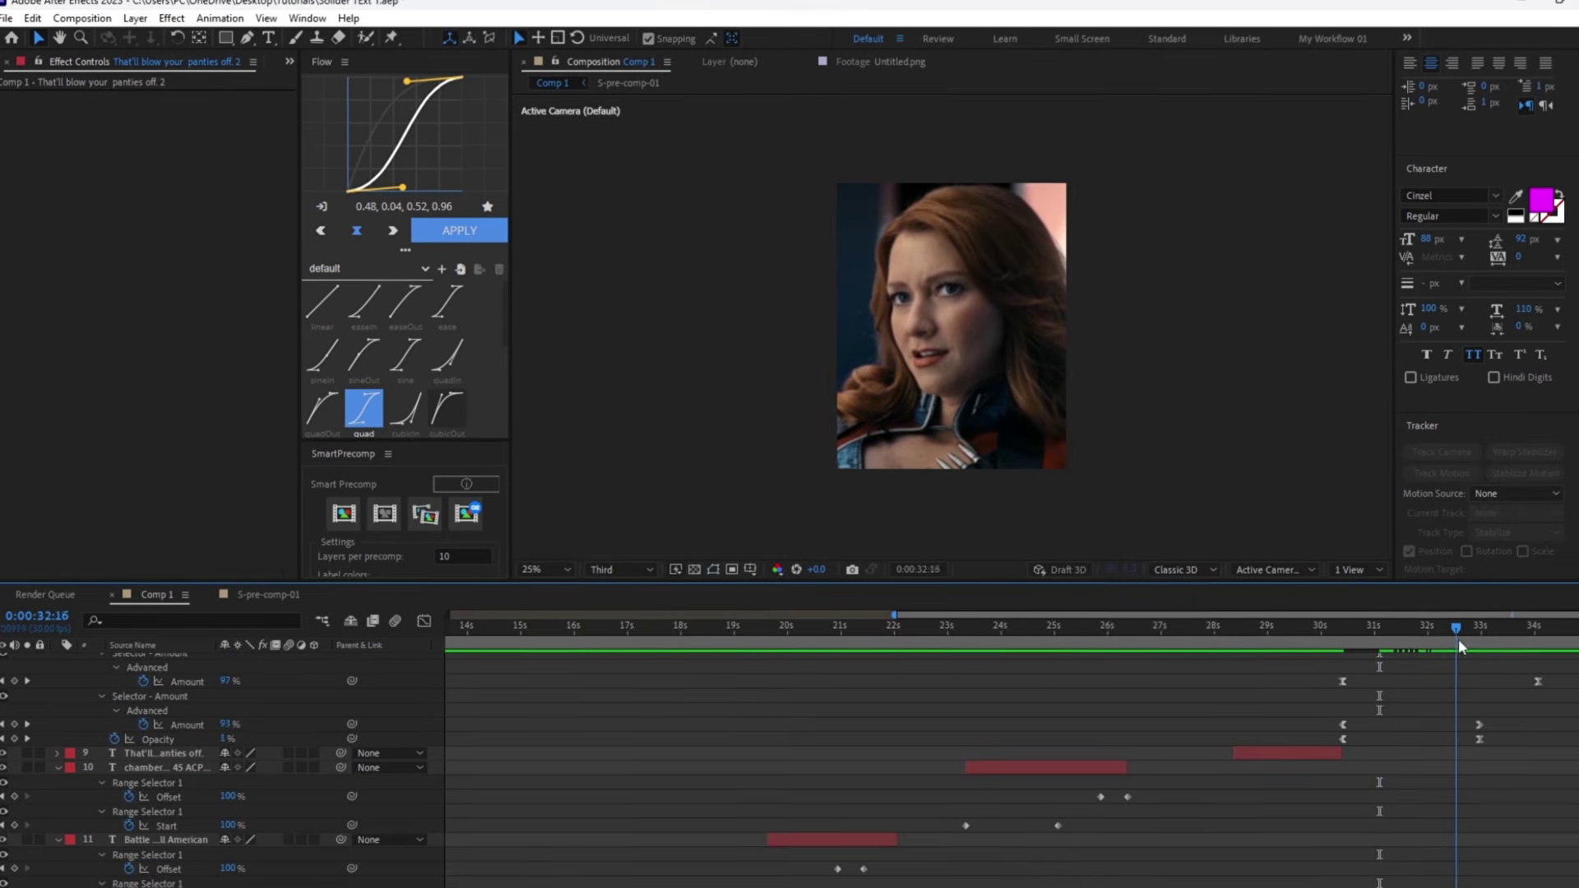
# Collapse the expanded properties of all layers in the timeline
pyautogui.scroll(5, 1525, 762)
pyautogui.click(56, 752)
pyautogui.scroll(5, 55, 740)
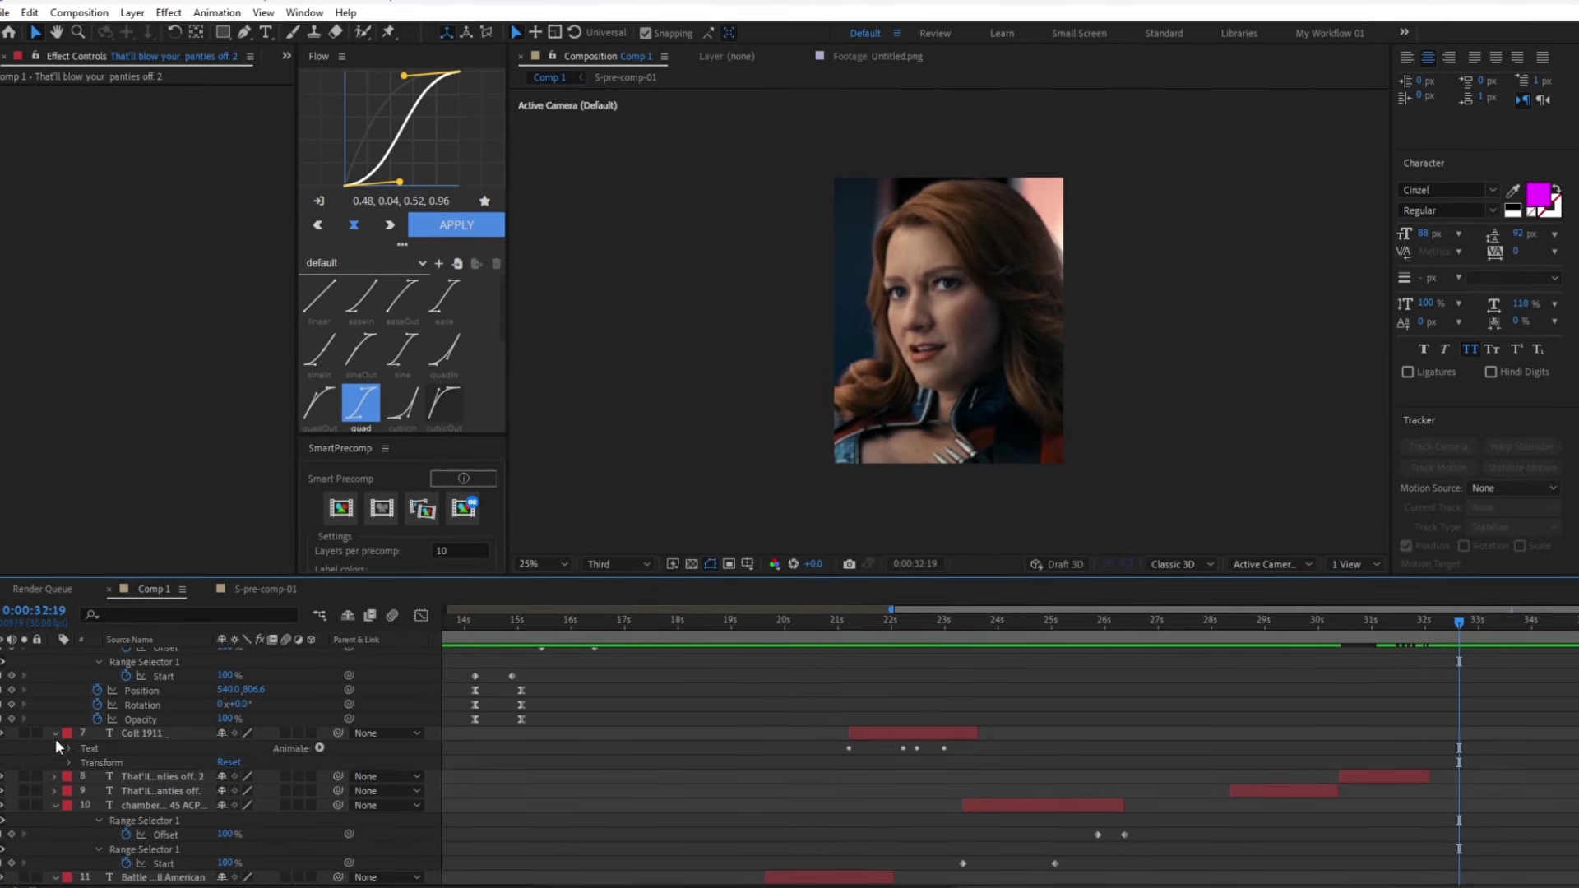
pyautogui.click(116, 794)
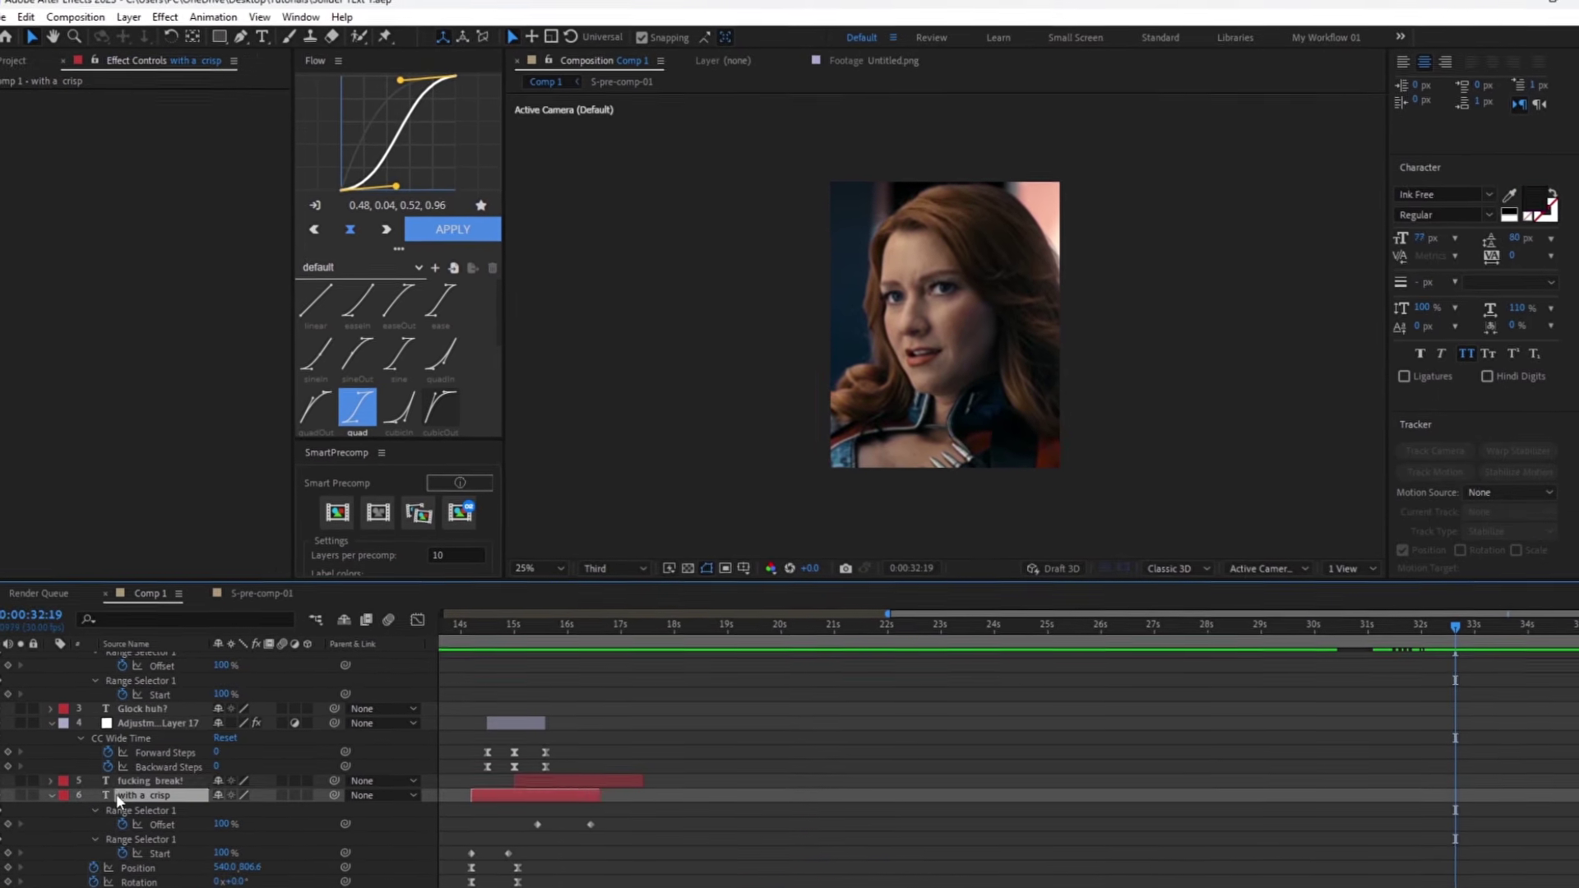
pyautogui.hotkey('ctrl', 'a')
pyautogui.click(56, 722)
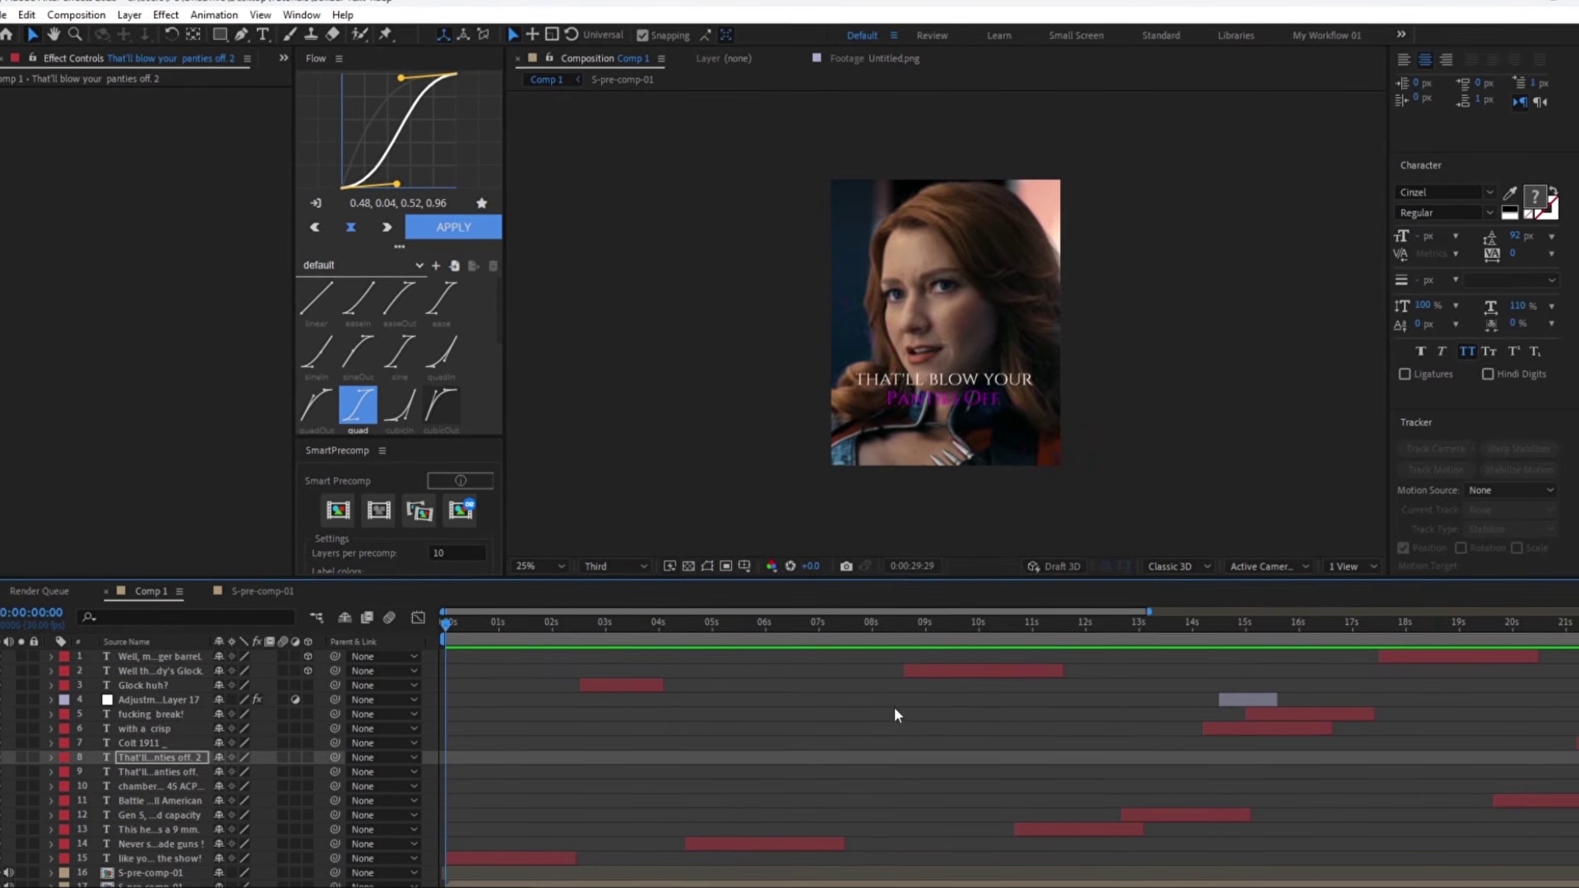
# Precompose the adjustment layer and all caption layers from "Glock huh?" to "like yourself on the show!" with SmartPrecomp
pyautogui.scroll(-3, 899, 709)
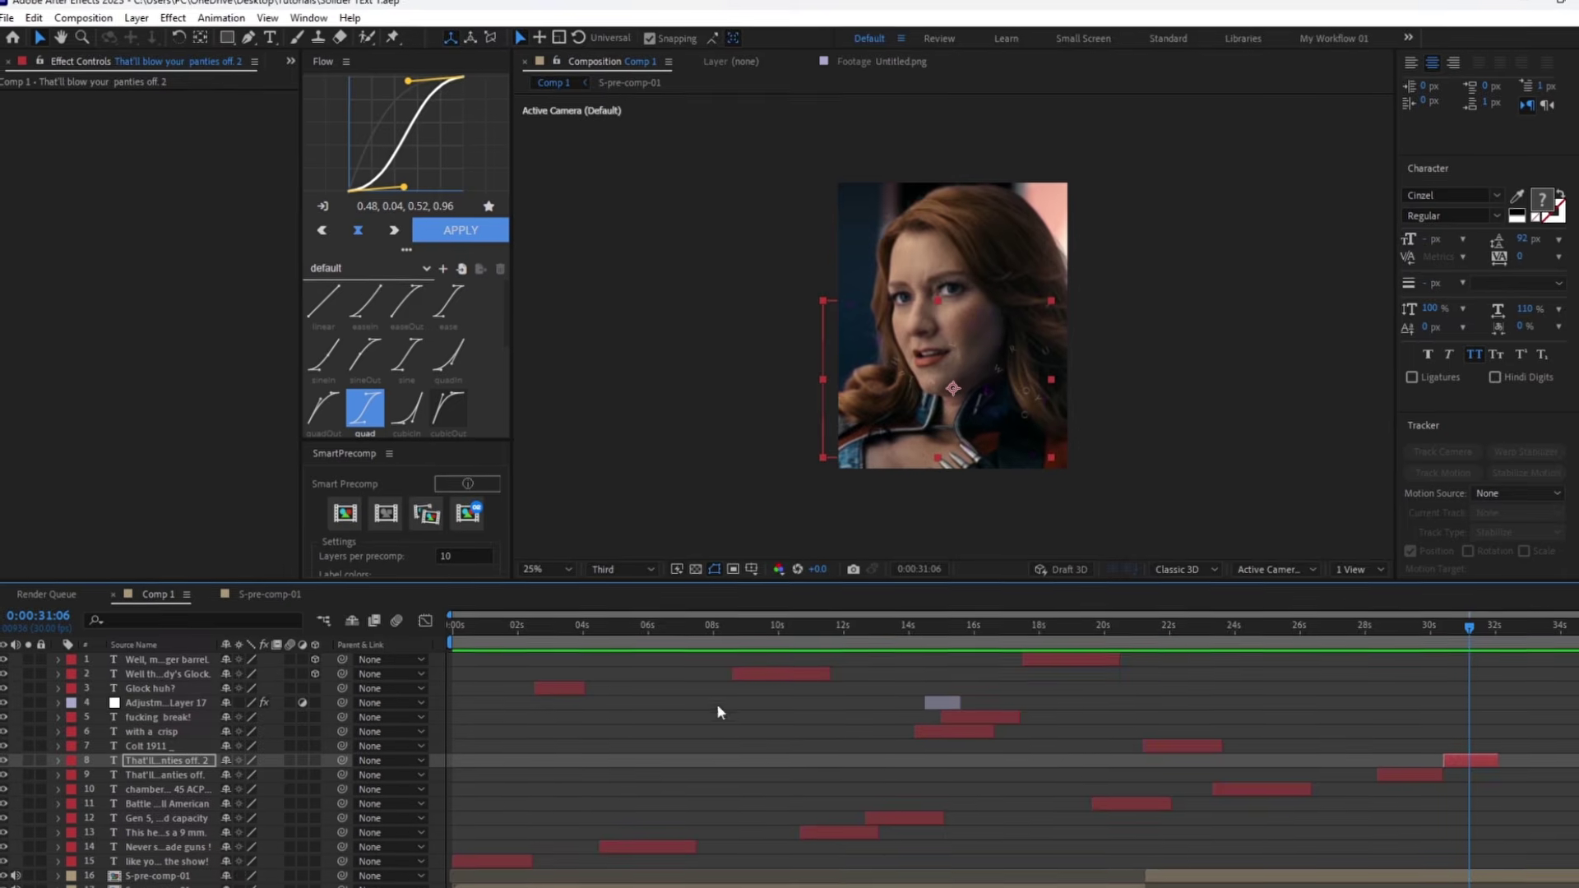
pyautogui.click(170, 686)
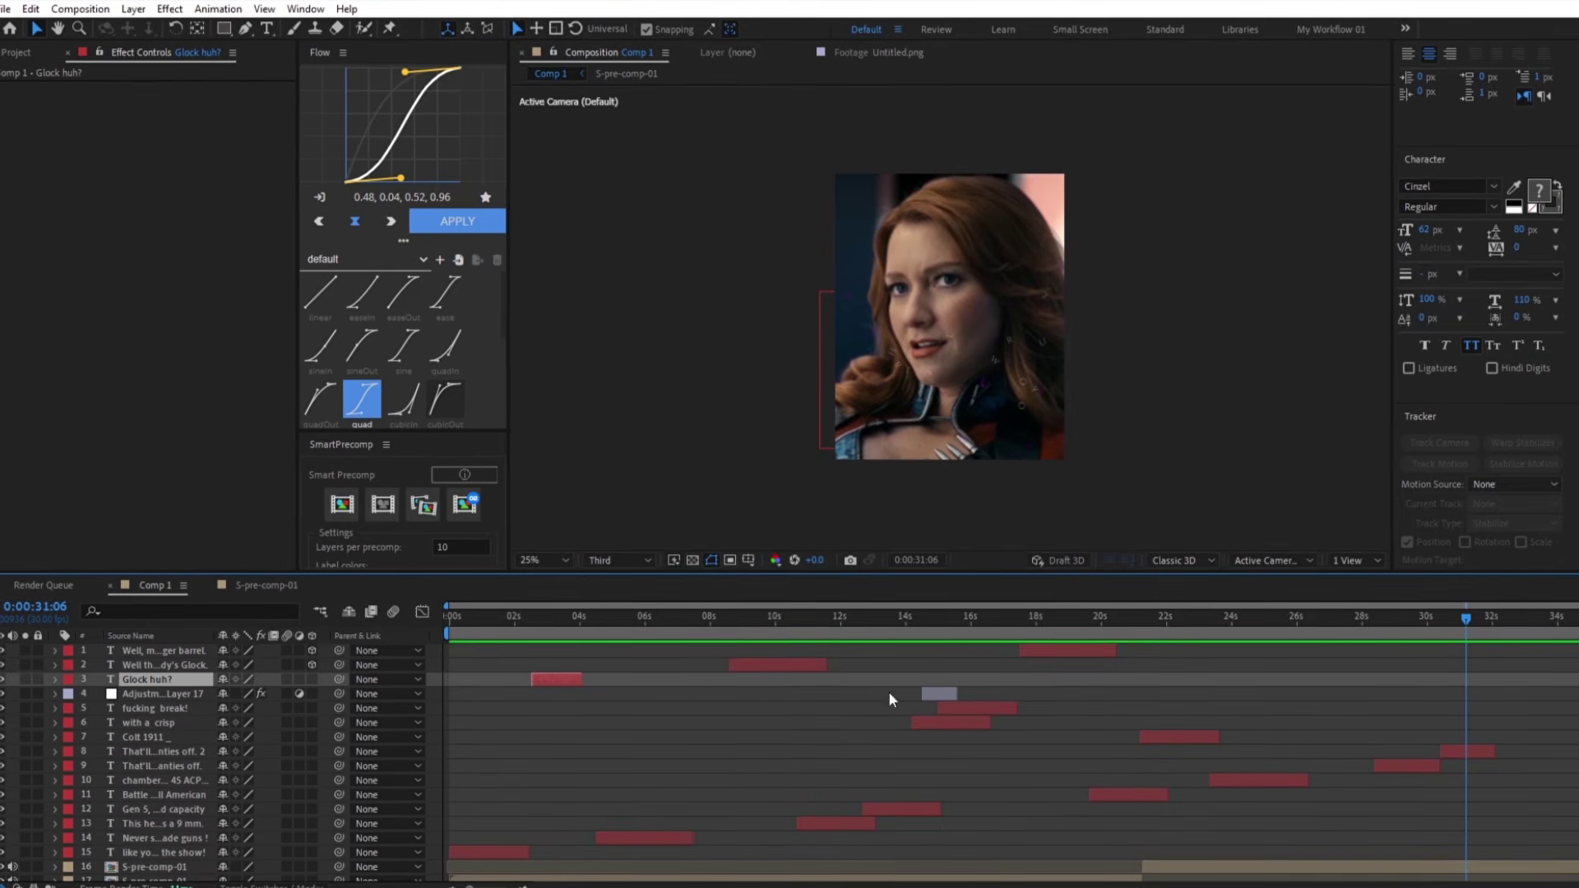
pyautogui.hotkey('ctrl', 'a')
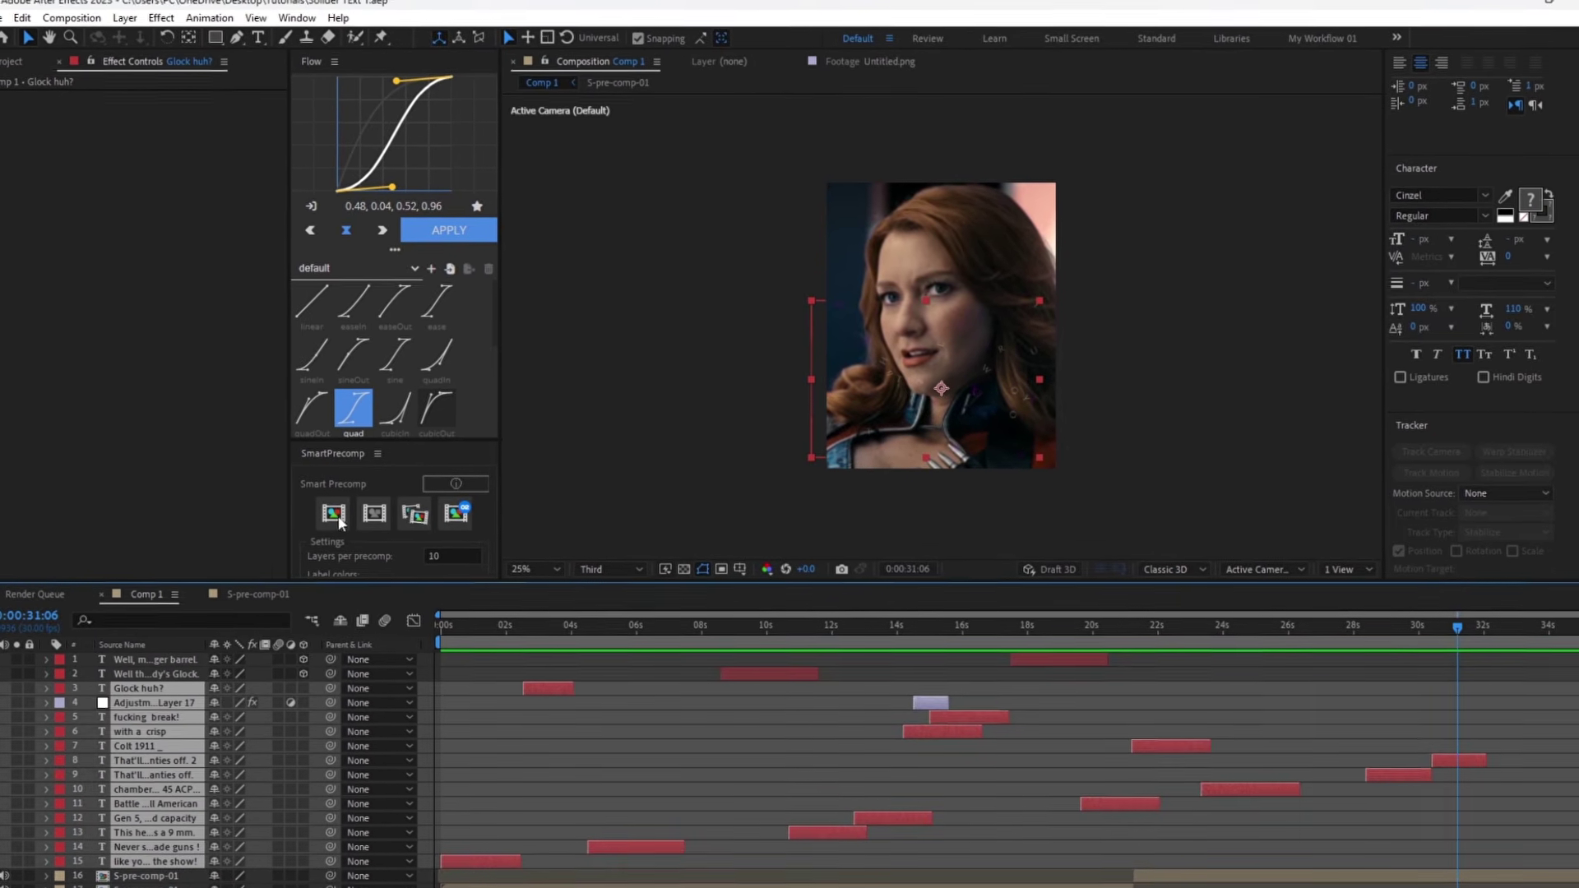
pyautogui.click(333, 513)
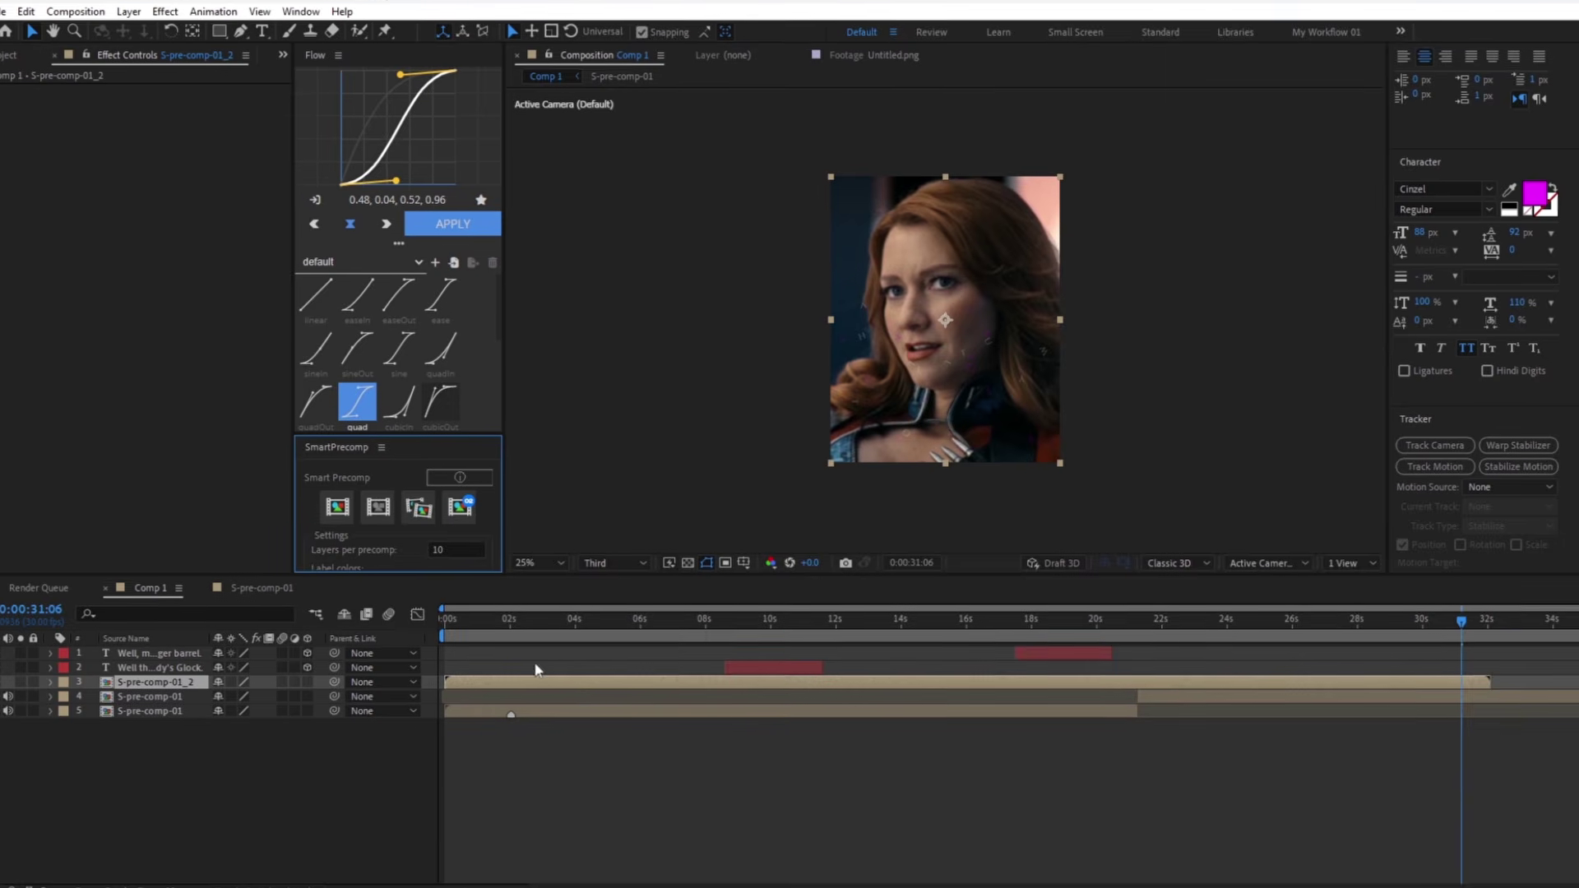
# Apply Deep Glow to the captions precomp with Exposure 0.20 and Radius 500
pyautogui.hotkey('ctrl', 'space')
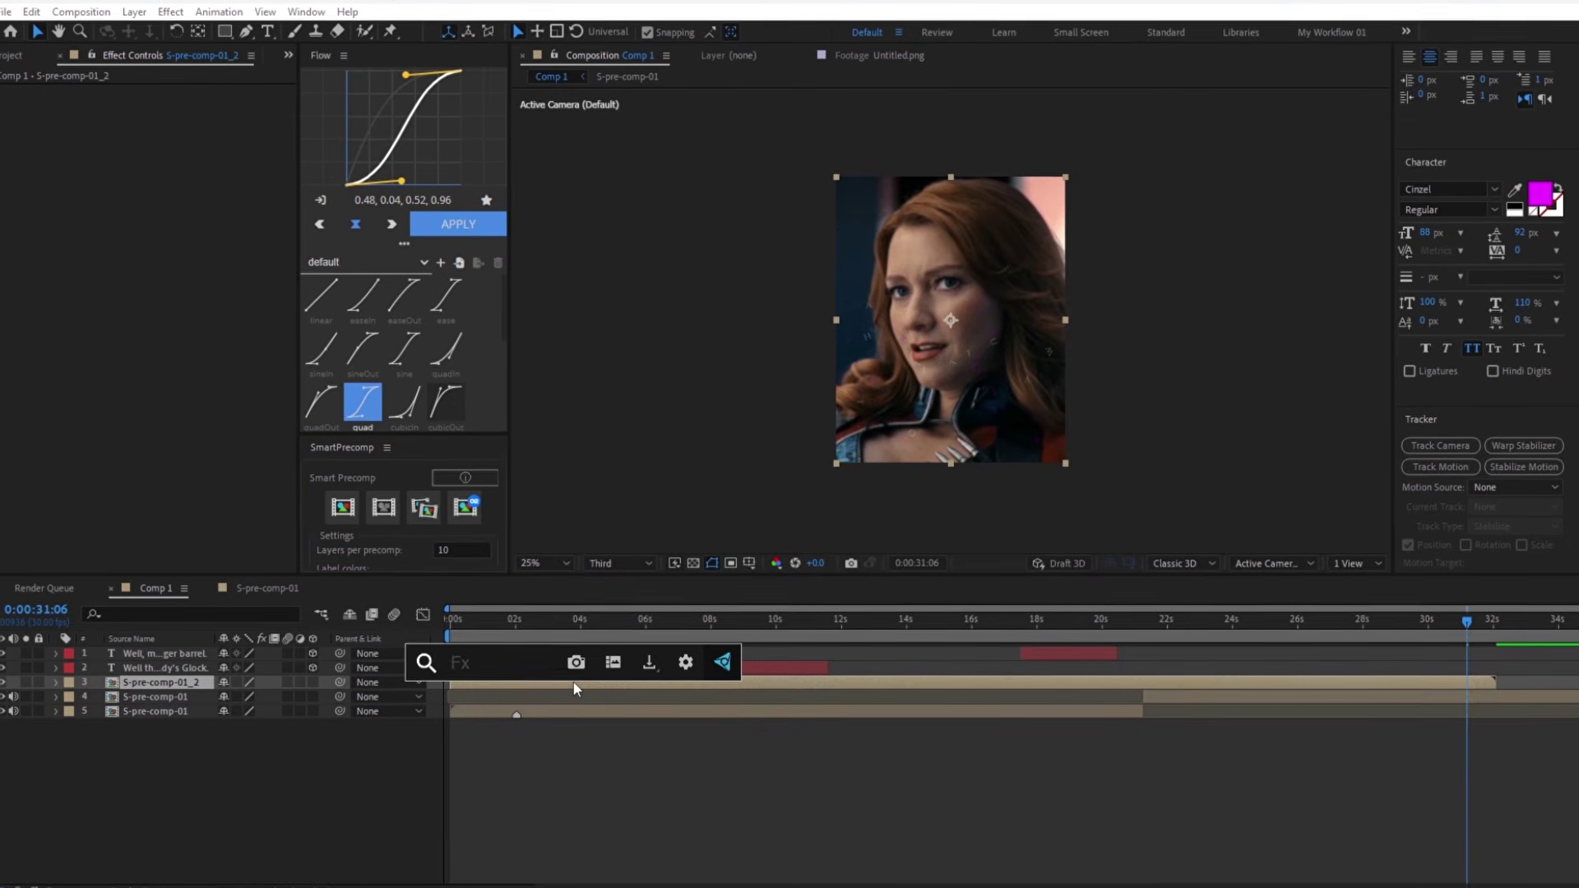
pyautogui.write('deep')
pyautogui.press('Return')
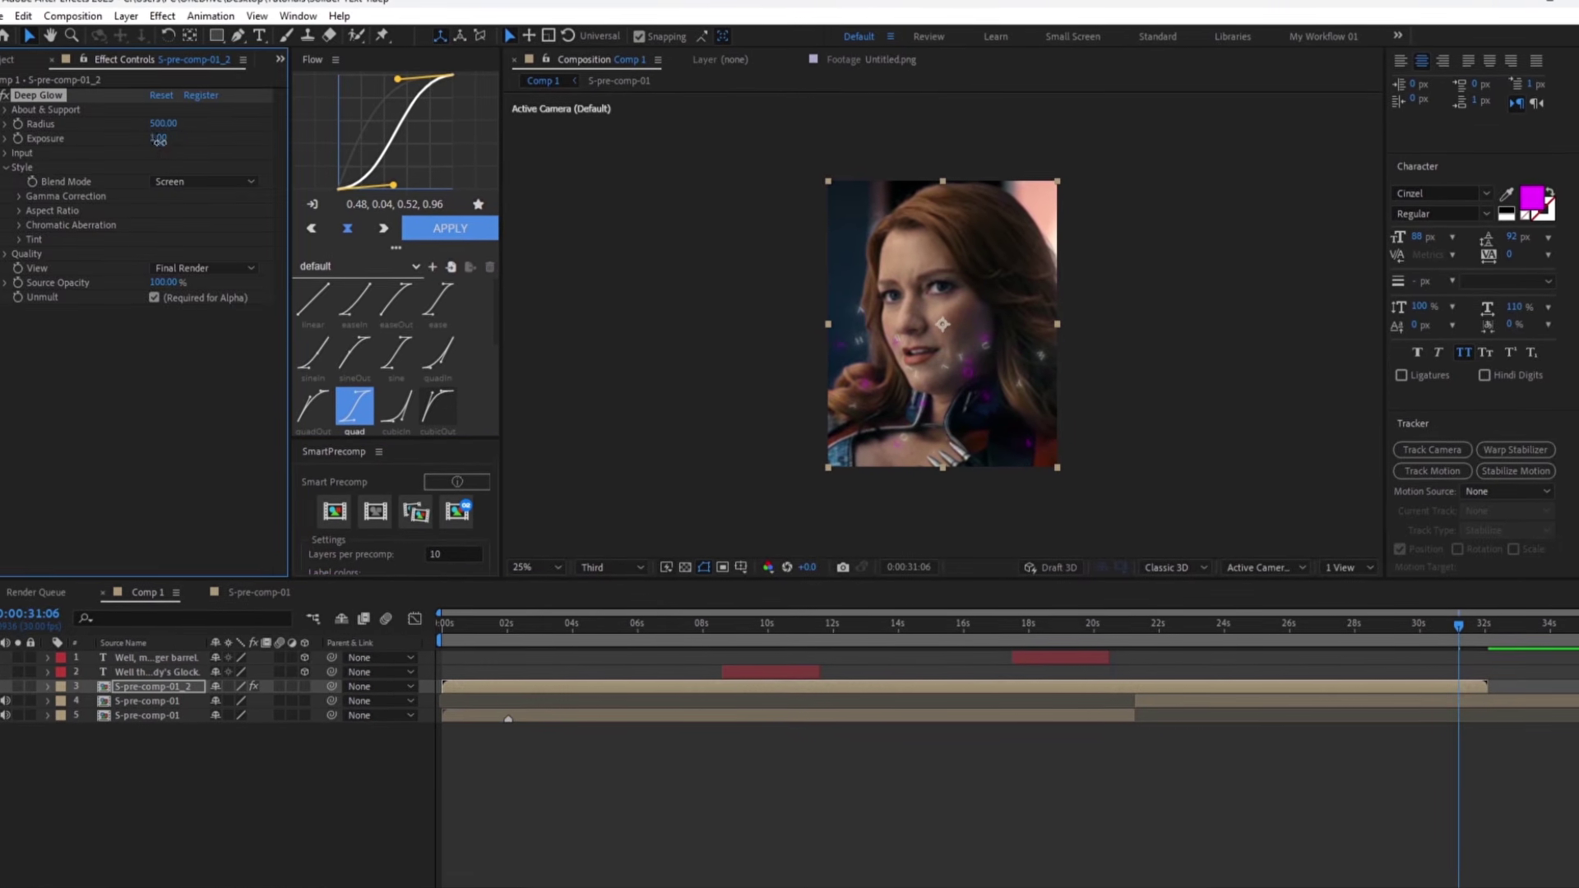
pyautogui.click(159, 140)
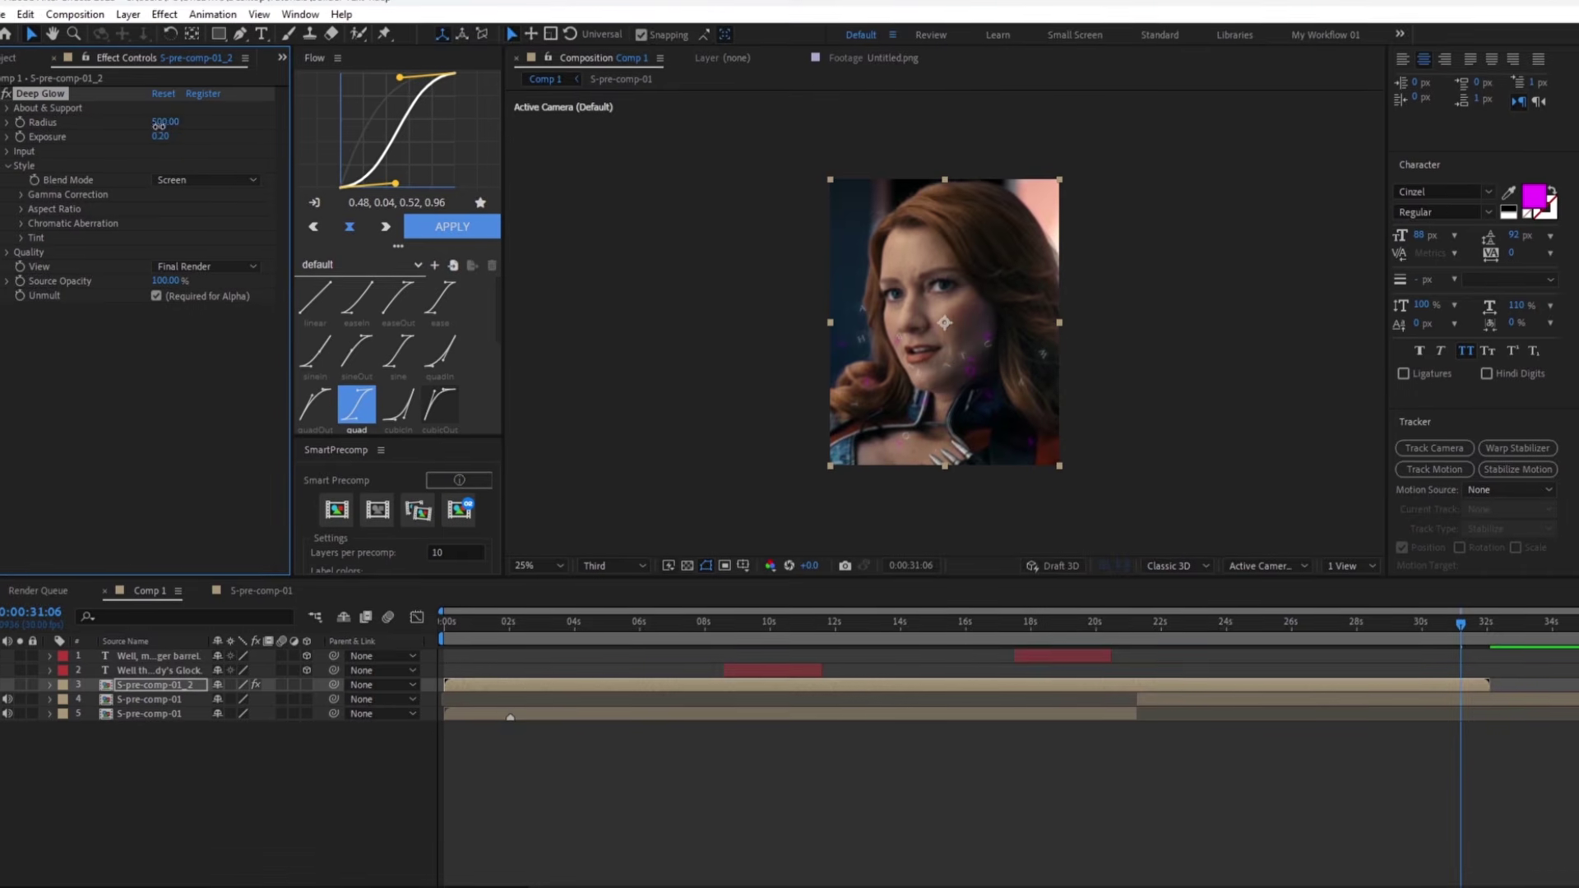
pyautogui.click(159, 125)
pyautogui.write('500')
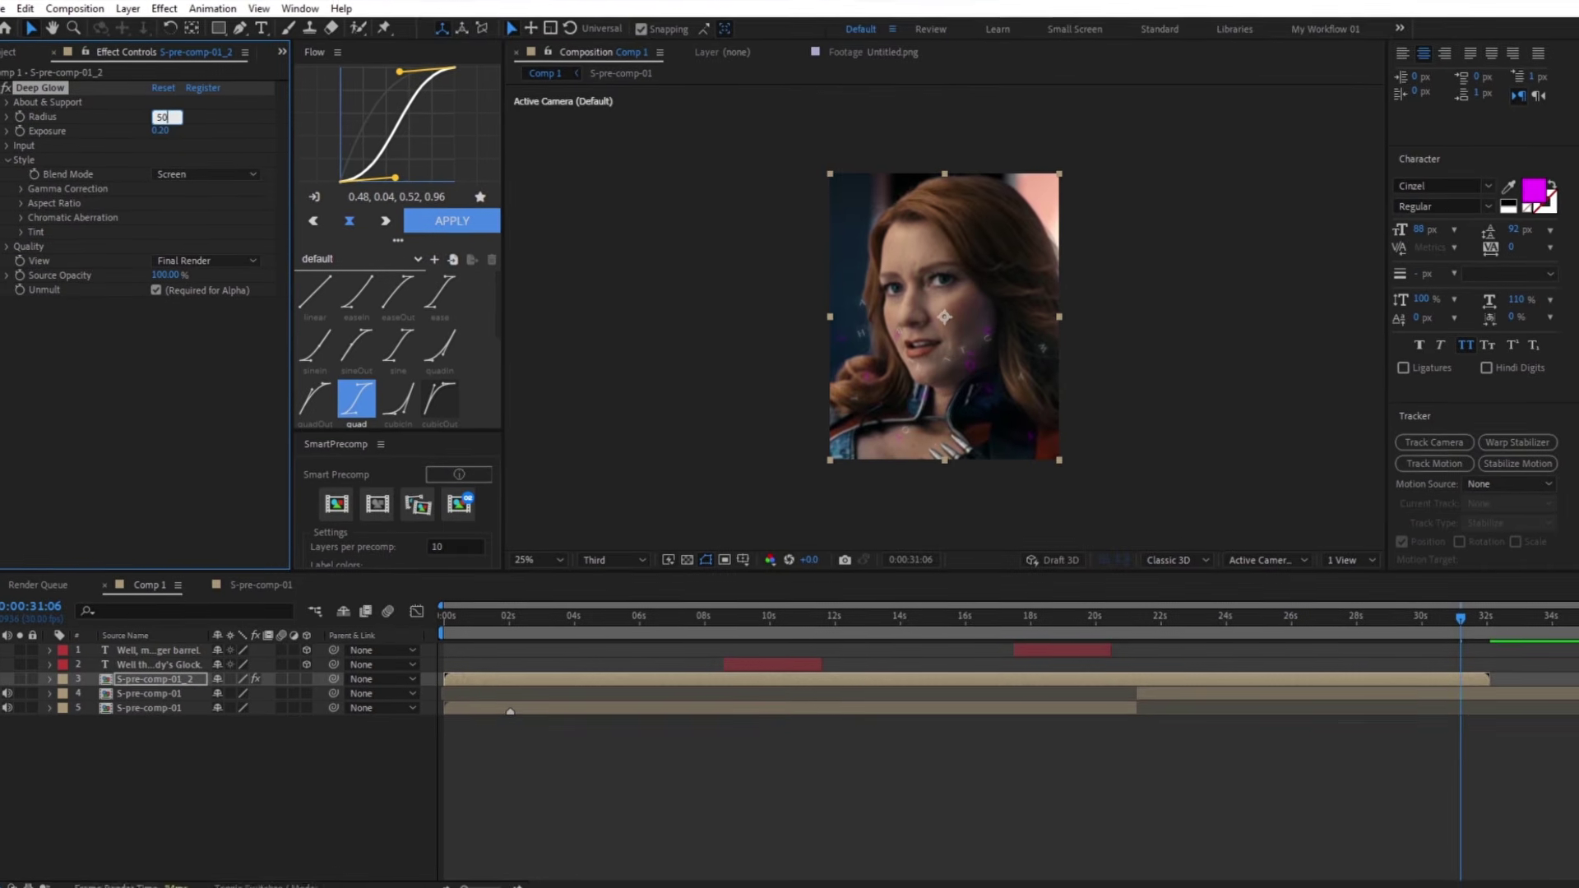
pyautogui.press('Return')
# Apply Optics Compensation to the captions precomp and set its Field of View to 84.9
pyautogui.hotkey('ctrl', 'space')
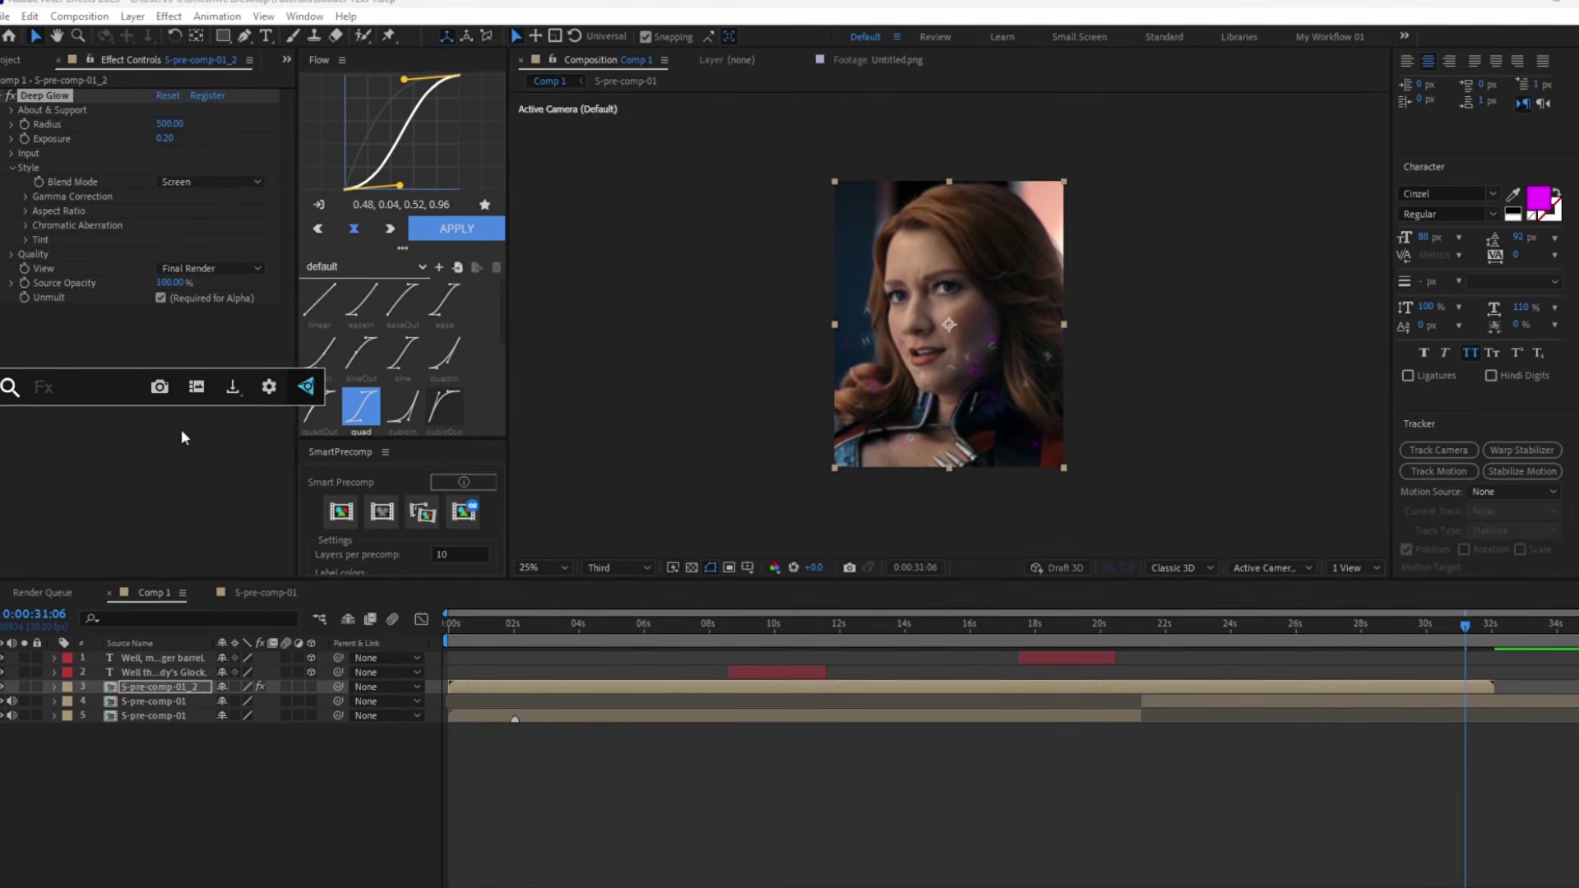
pyautogui.write('op')
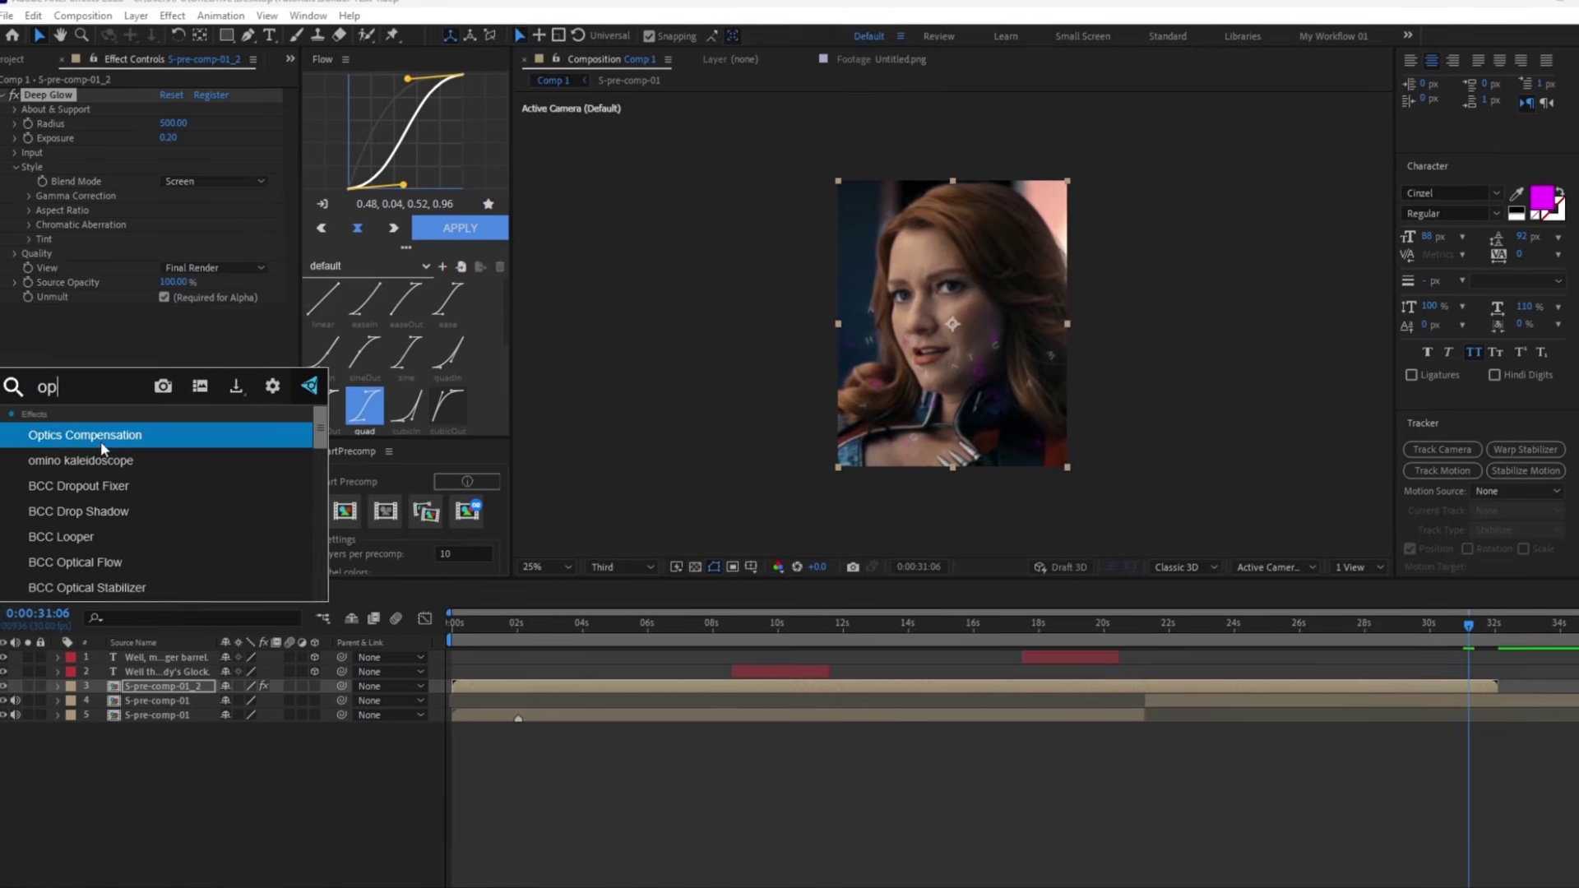
pyautogui.click(100, 439)
pyautogui.click(161, 324)
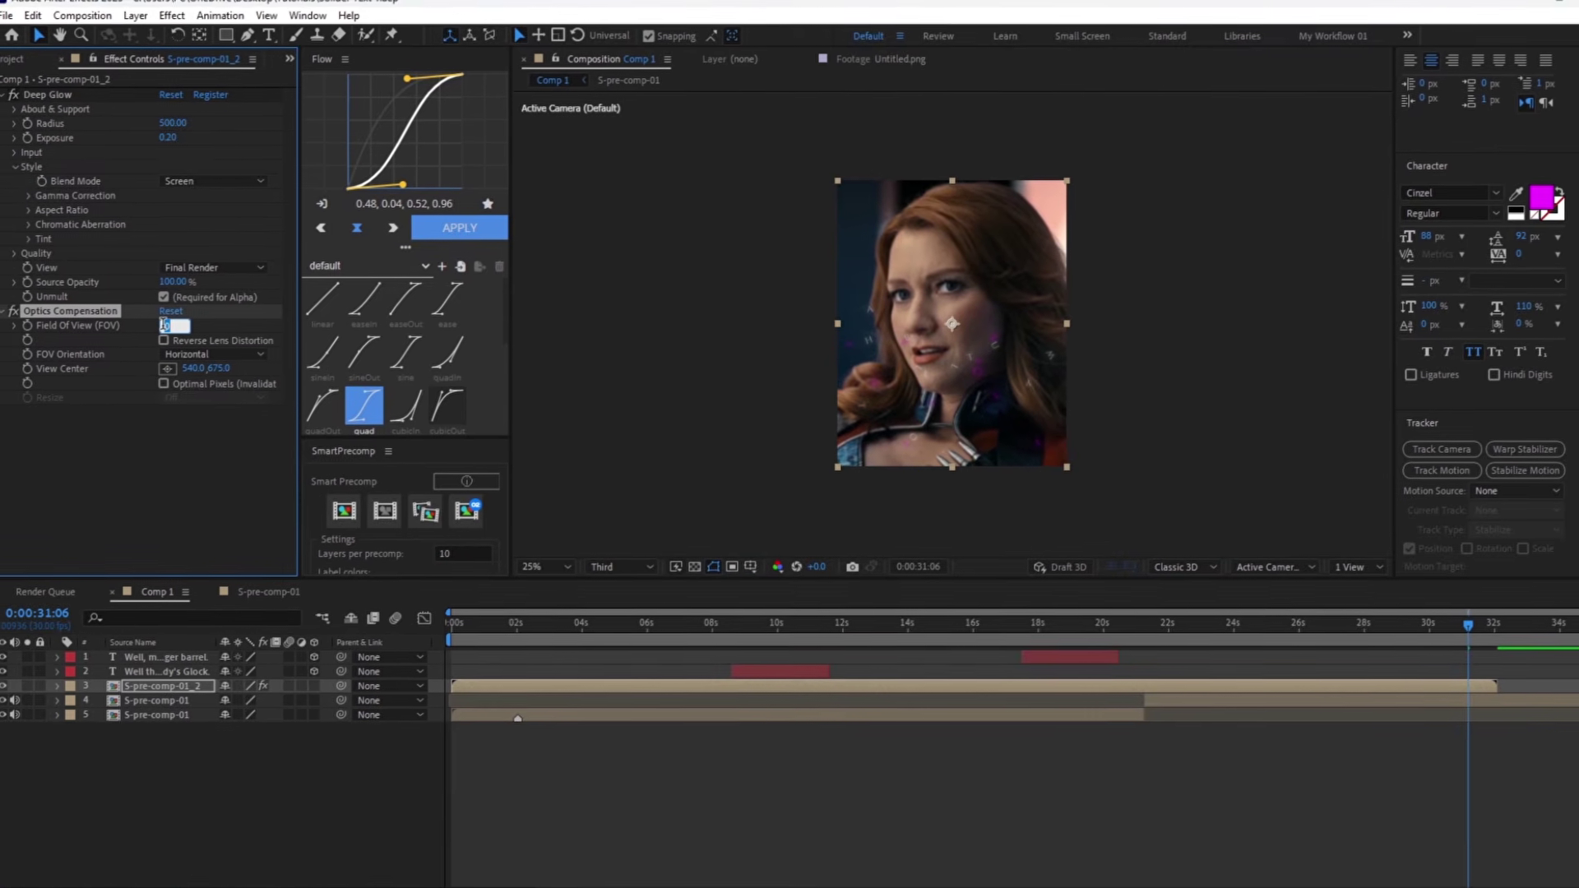
pyautogui.write('84.9')
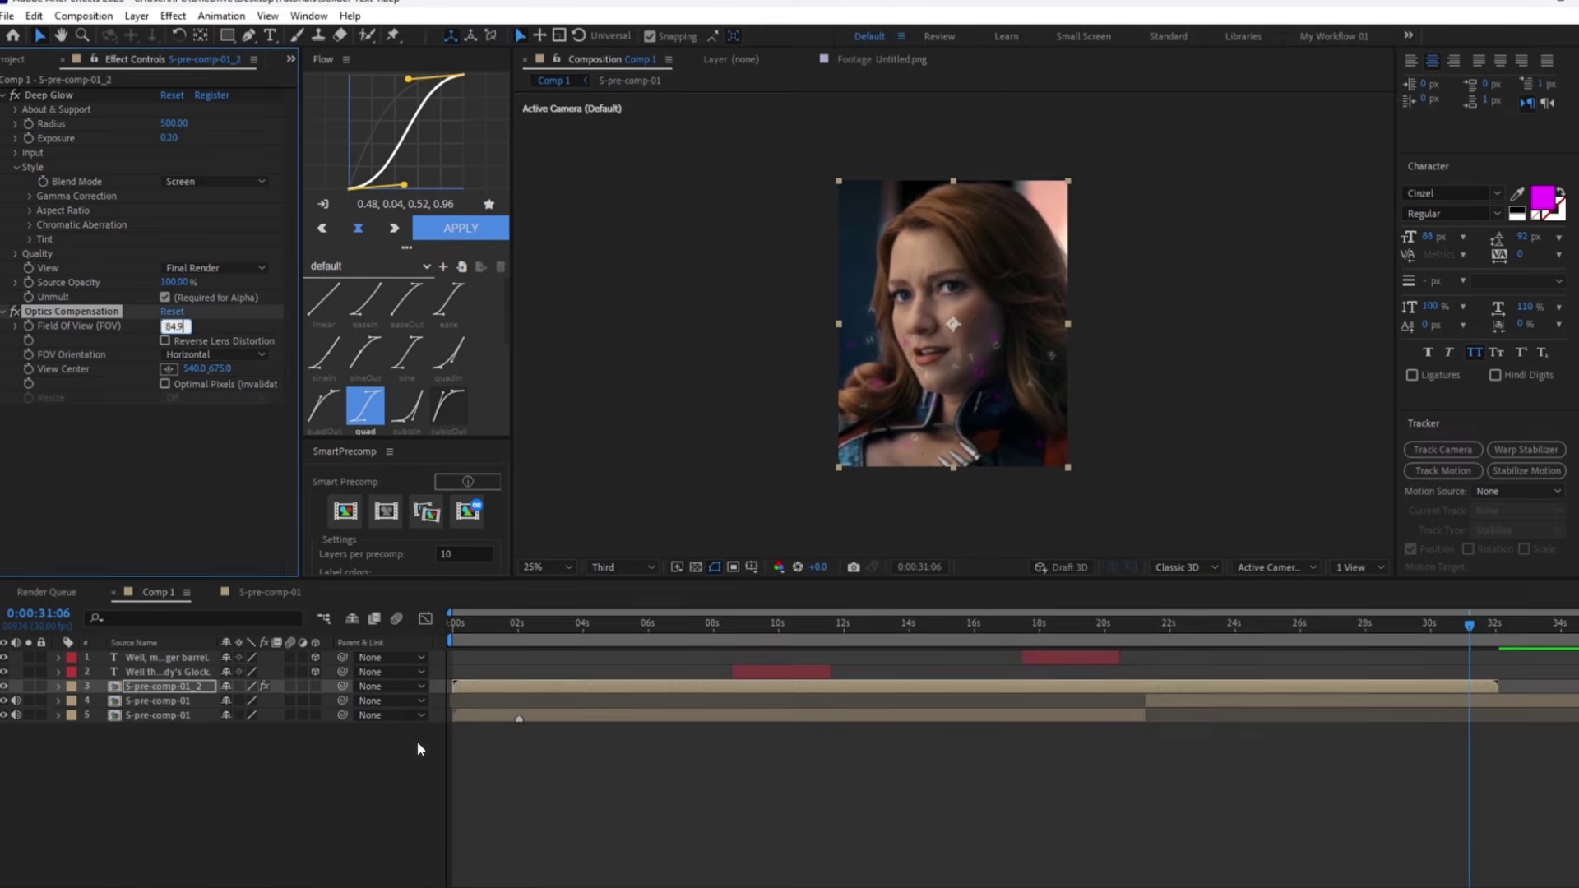
pyautogui.click(618, 797)
# At 0:00:00:24, enable Reverse Lens Distortion in the captions precomp's Optics Compensation and set Field of View to 65
pyautogui.click(480, 622)
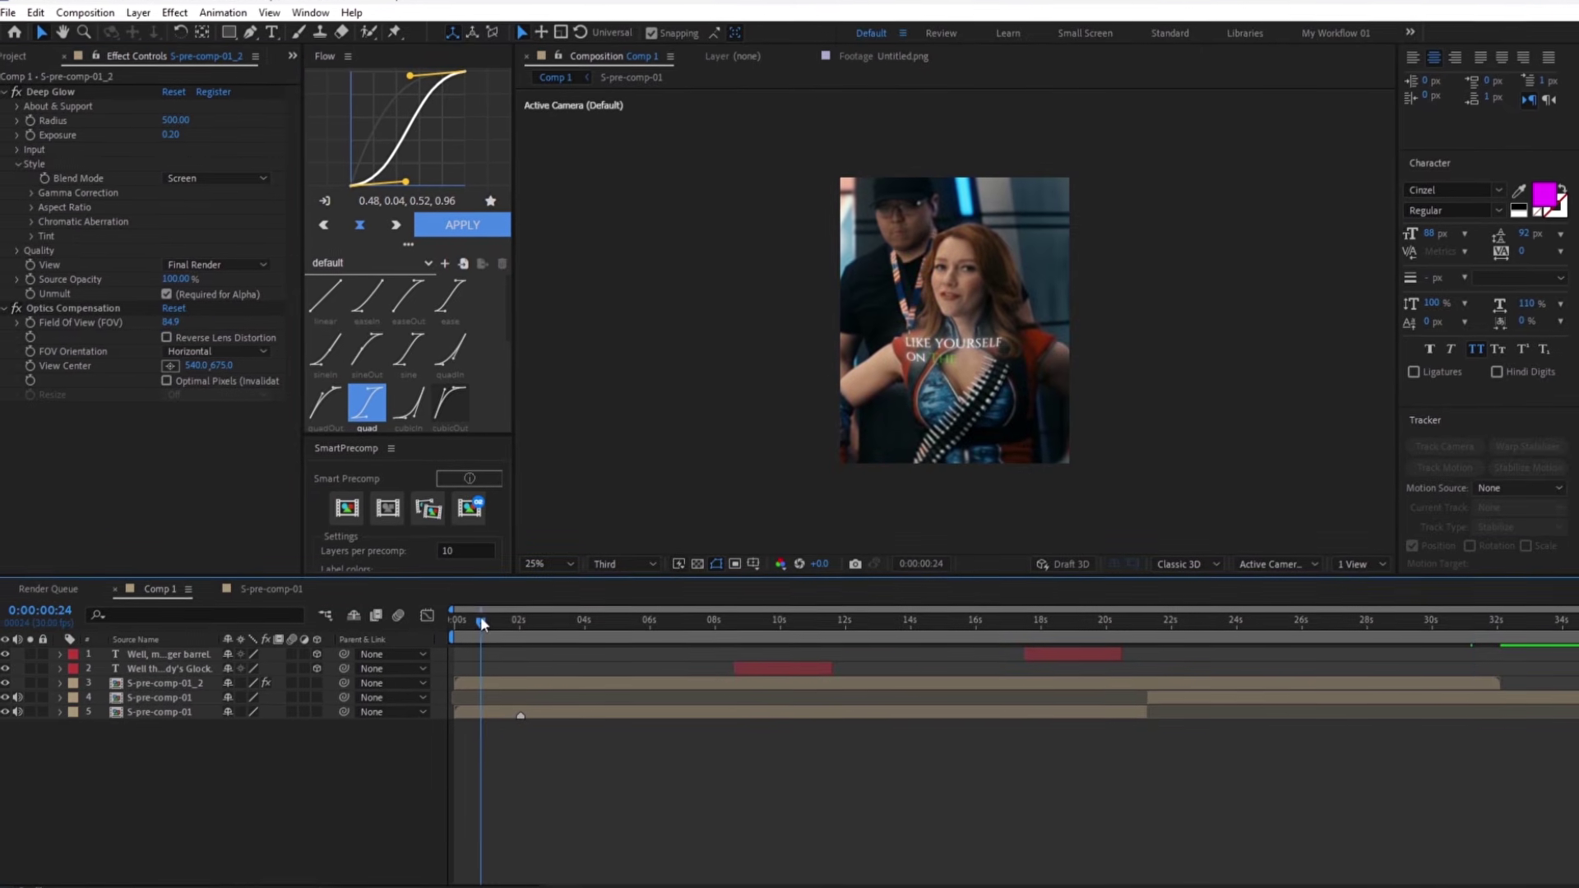
pyautogui.click(165, 344)
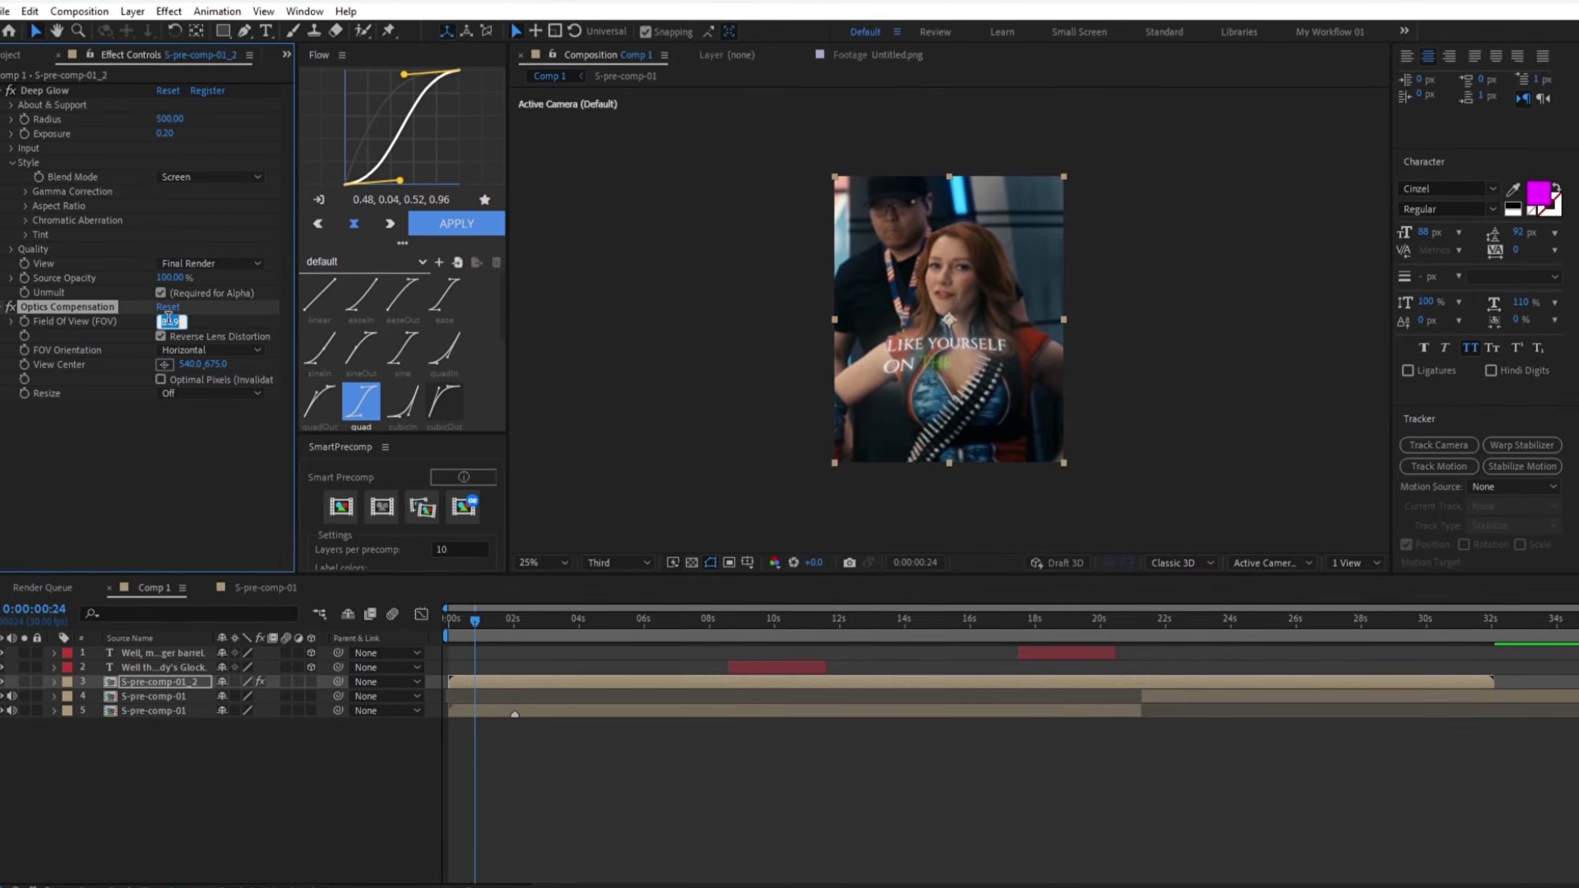
pyautogui.write('6')
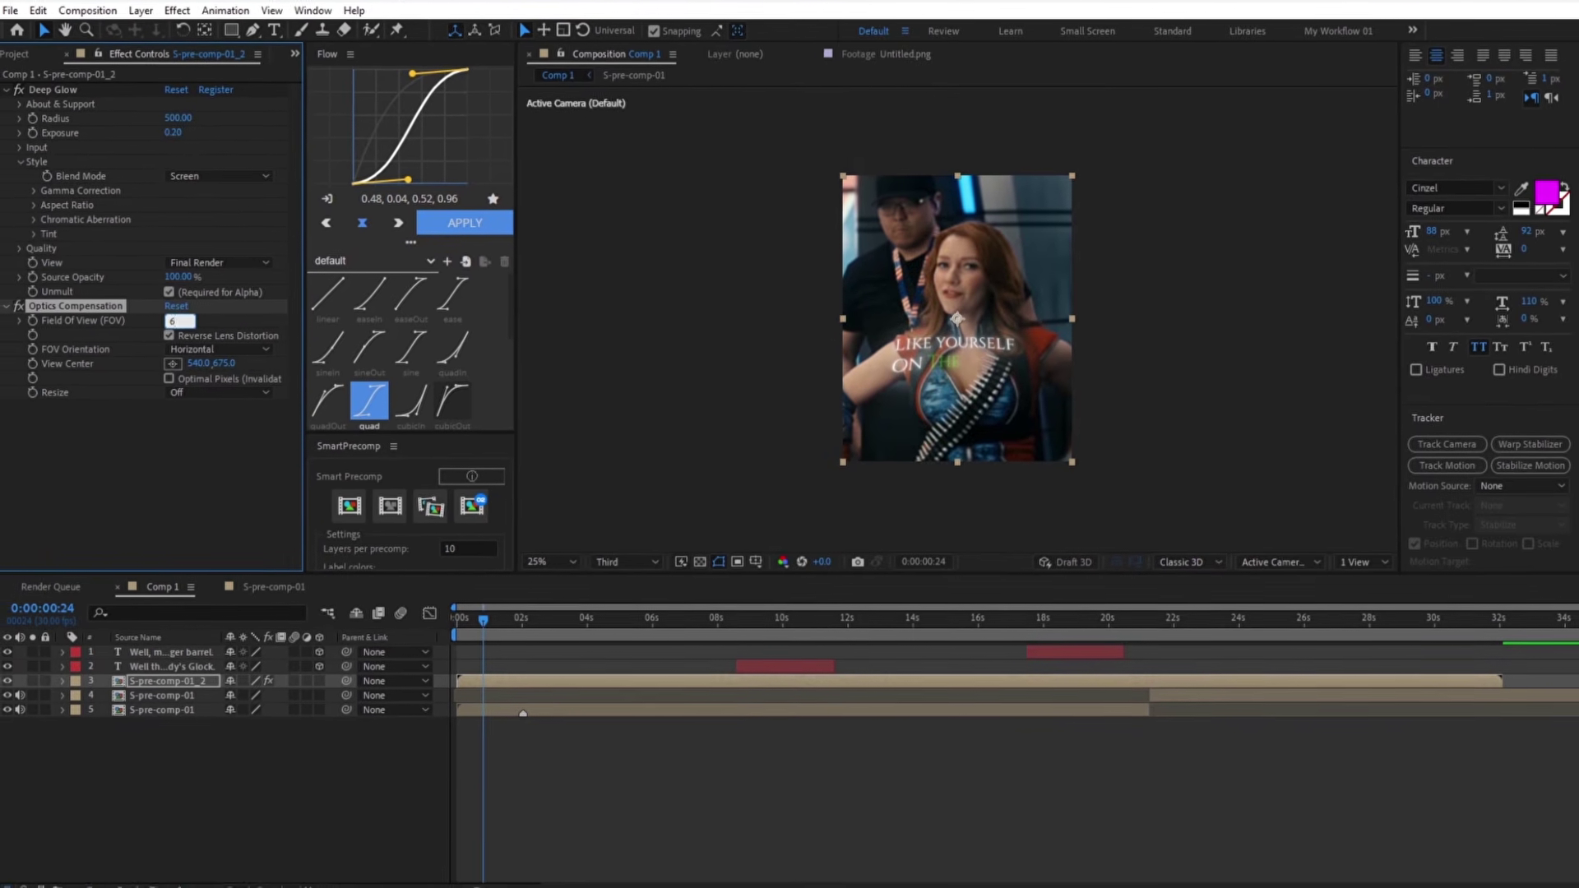
pyautogui.write('5')
pyautogui.press('Return')
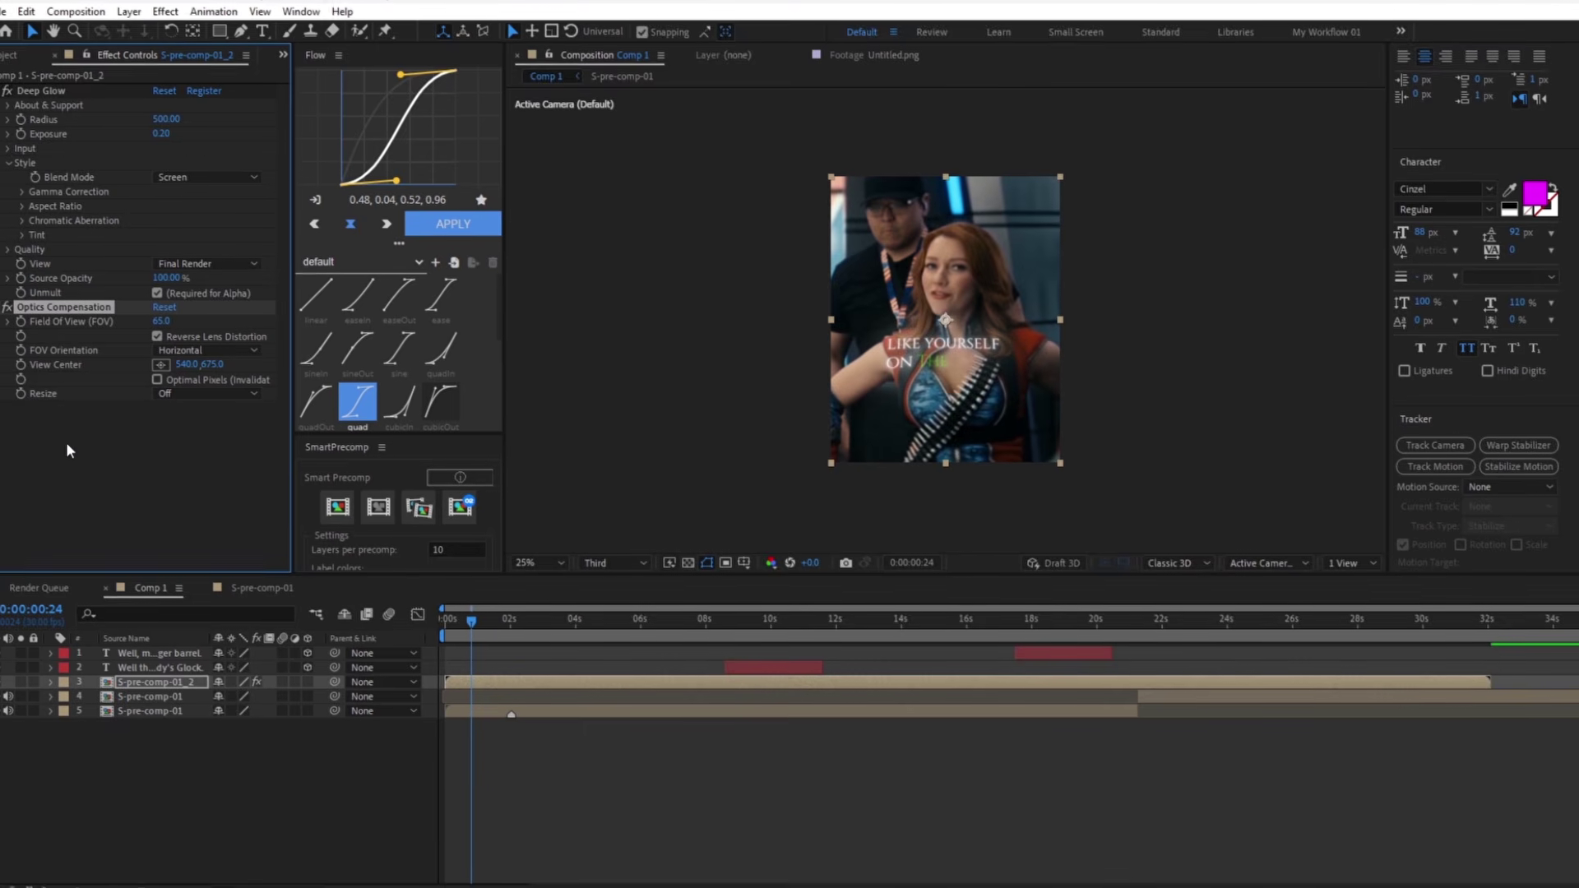
# Apply BCC Prism to the captions precomp with Starting Depth 1.07 and Ending Depth 1.12
pyautogui.hotkey('ctrl', 'space')
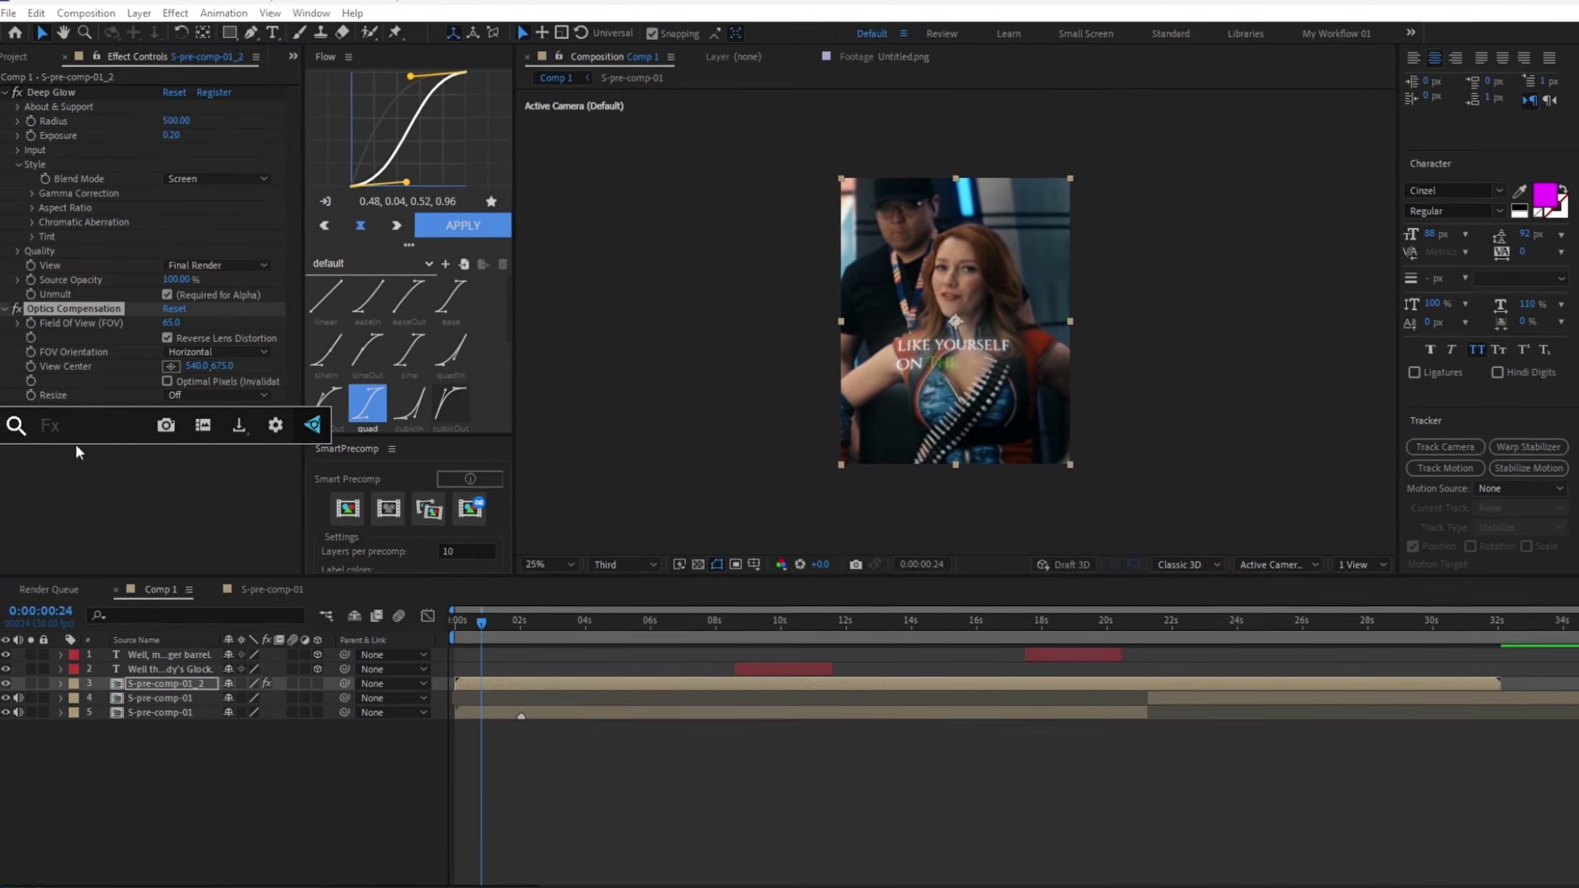
pyautogui.write('bcc pr')
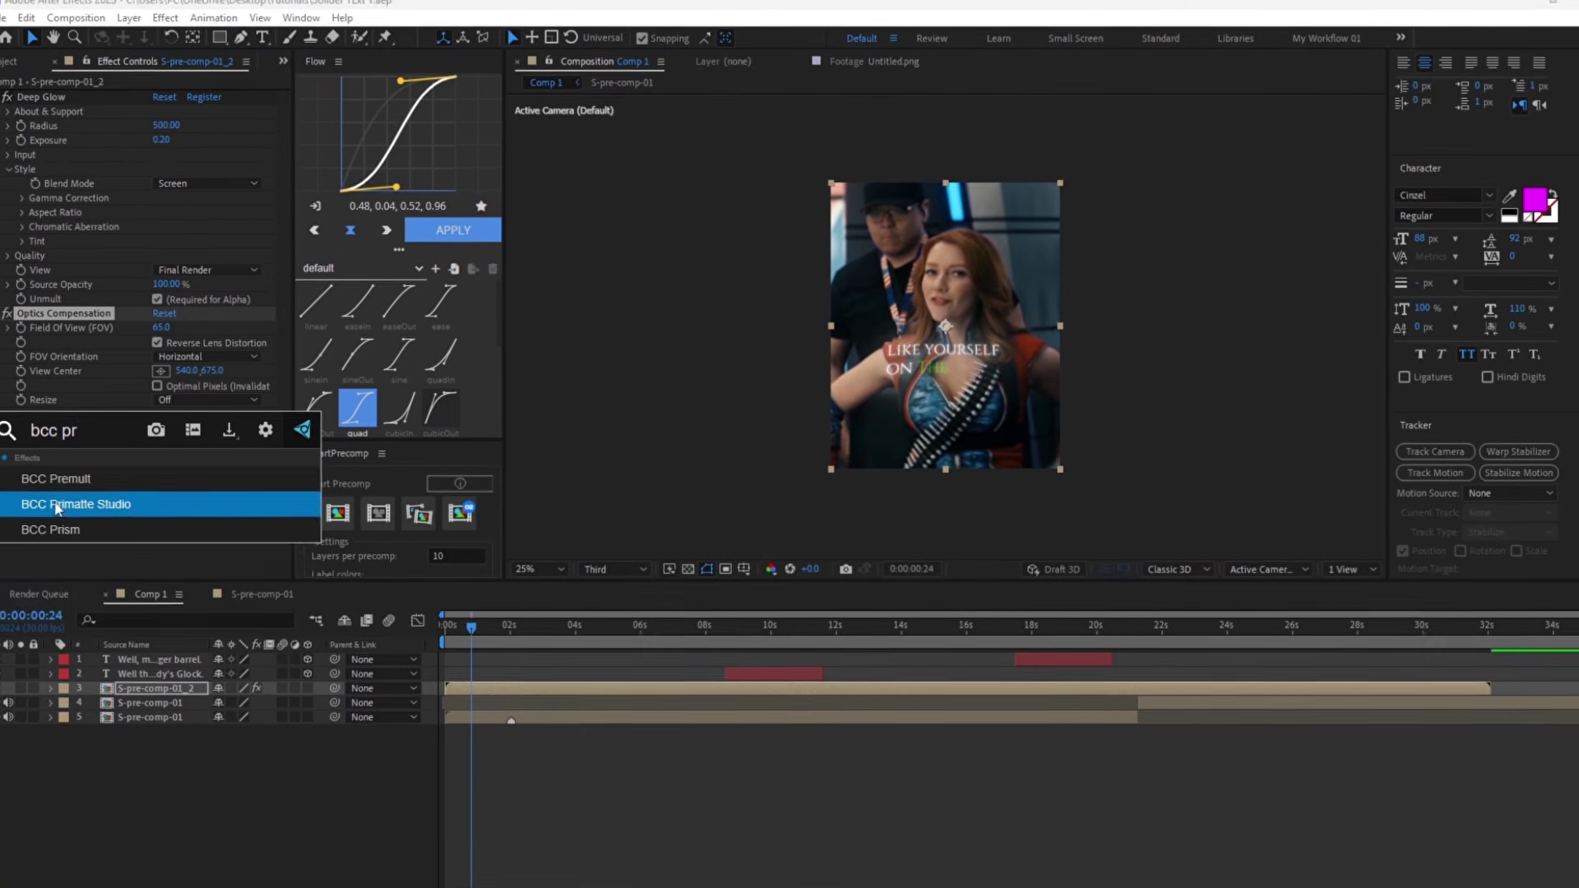
pyautogui.click(66, 521)
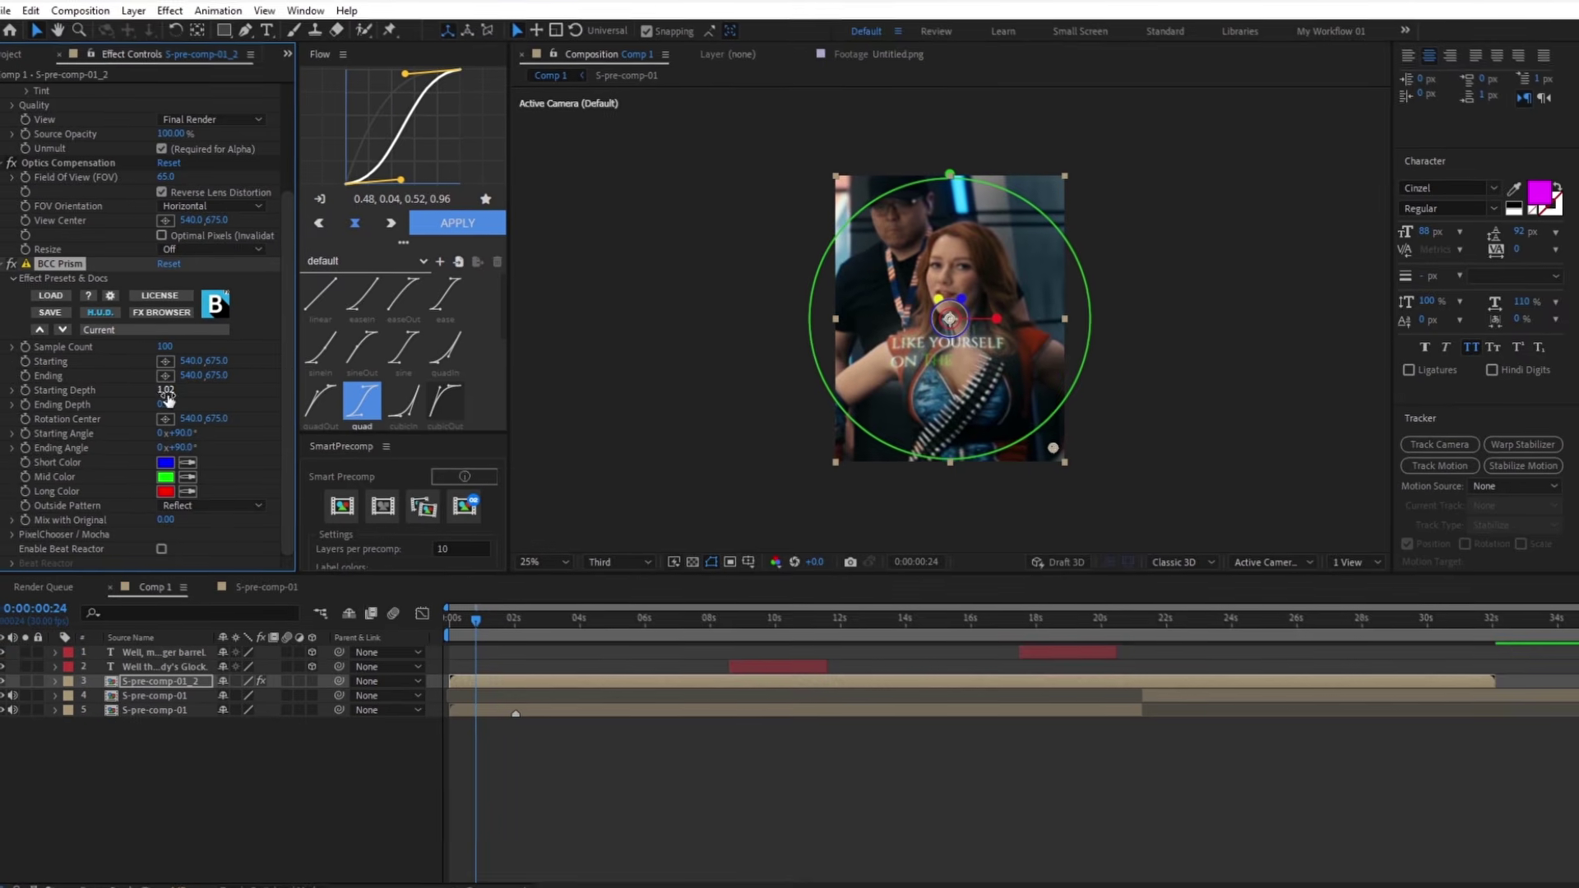
pyautogui.write('1.')
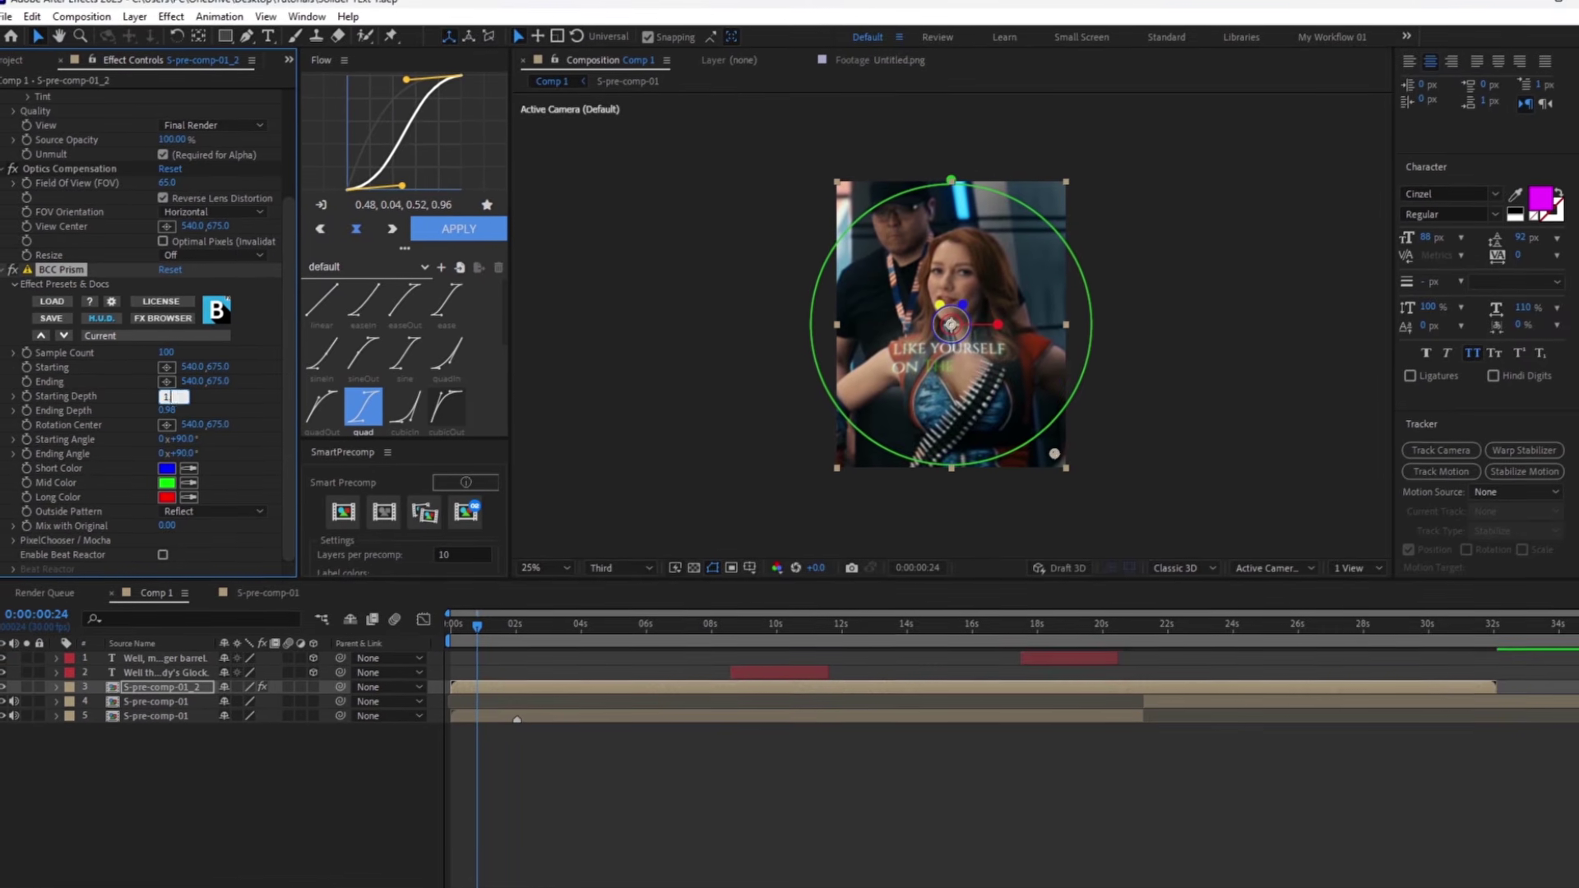
pyautogui.write('07')
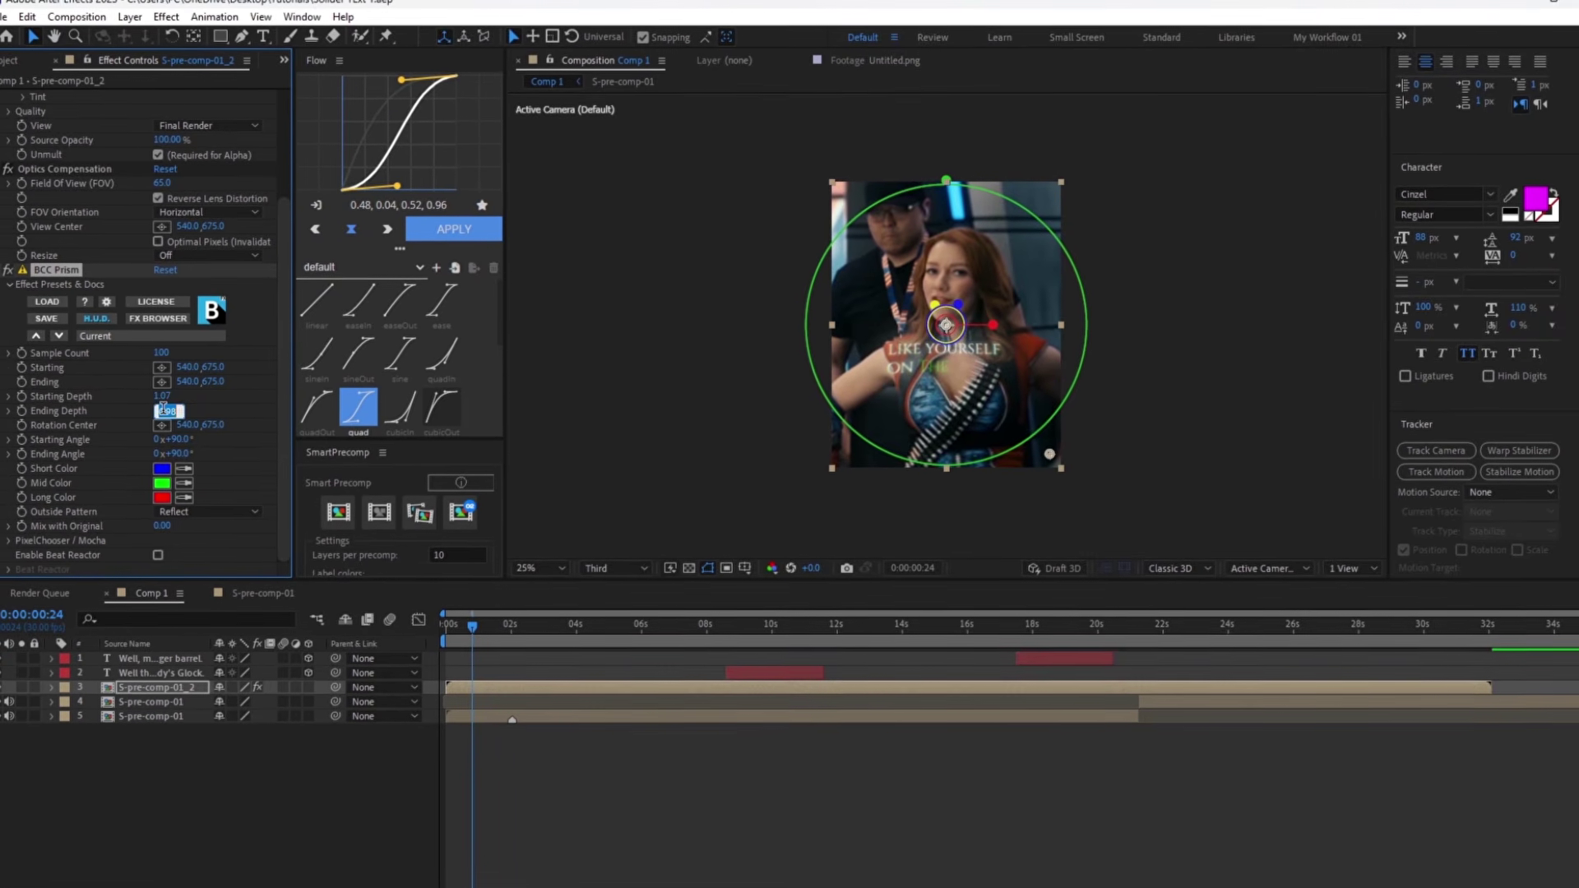
pyautogui.write('1.1')
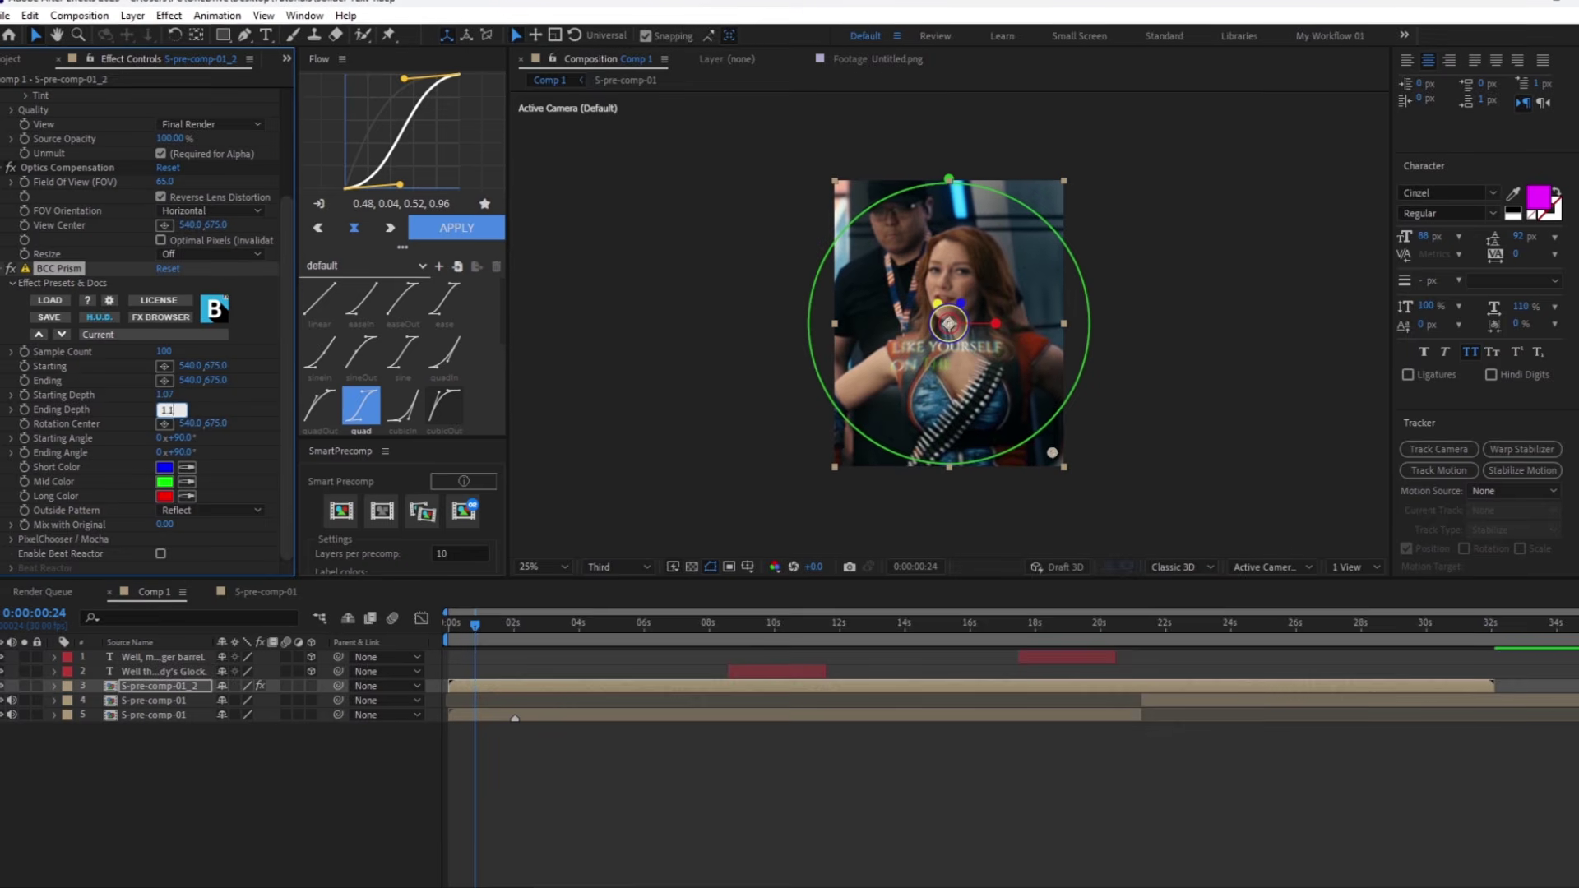
pyautogui.write('2')
pyautogui.click(242, 462)
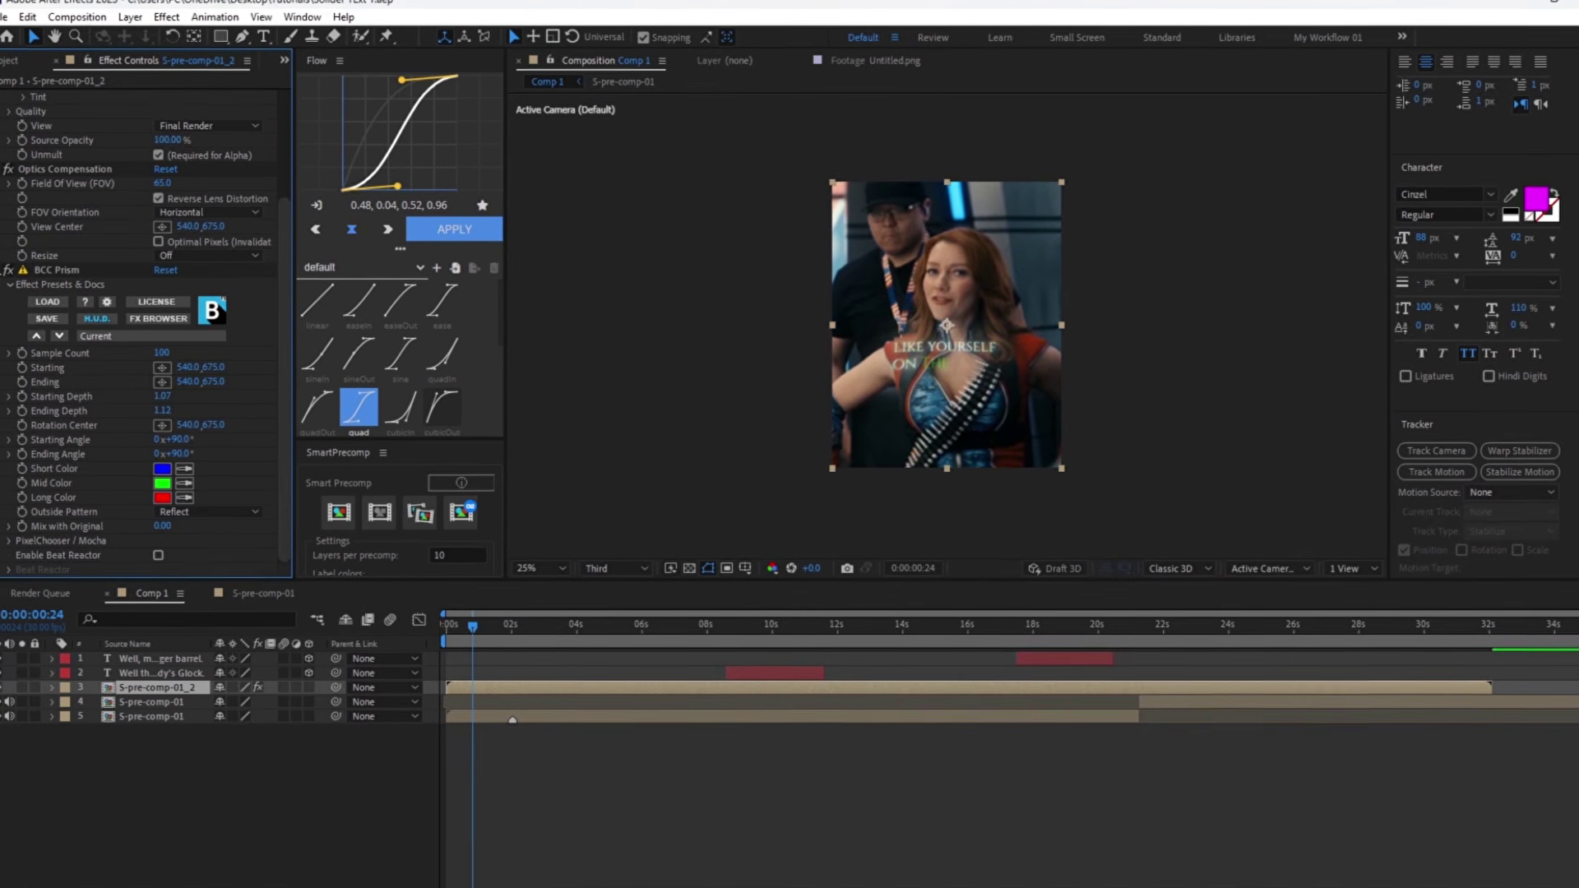
# Add a Drop Shadow to the captions precomp with Opacity 100%, Distance 6 and Softness 20
pyautogui.scroll(3, 49, 329)
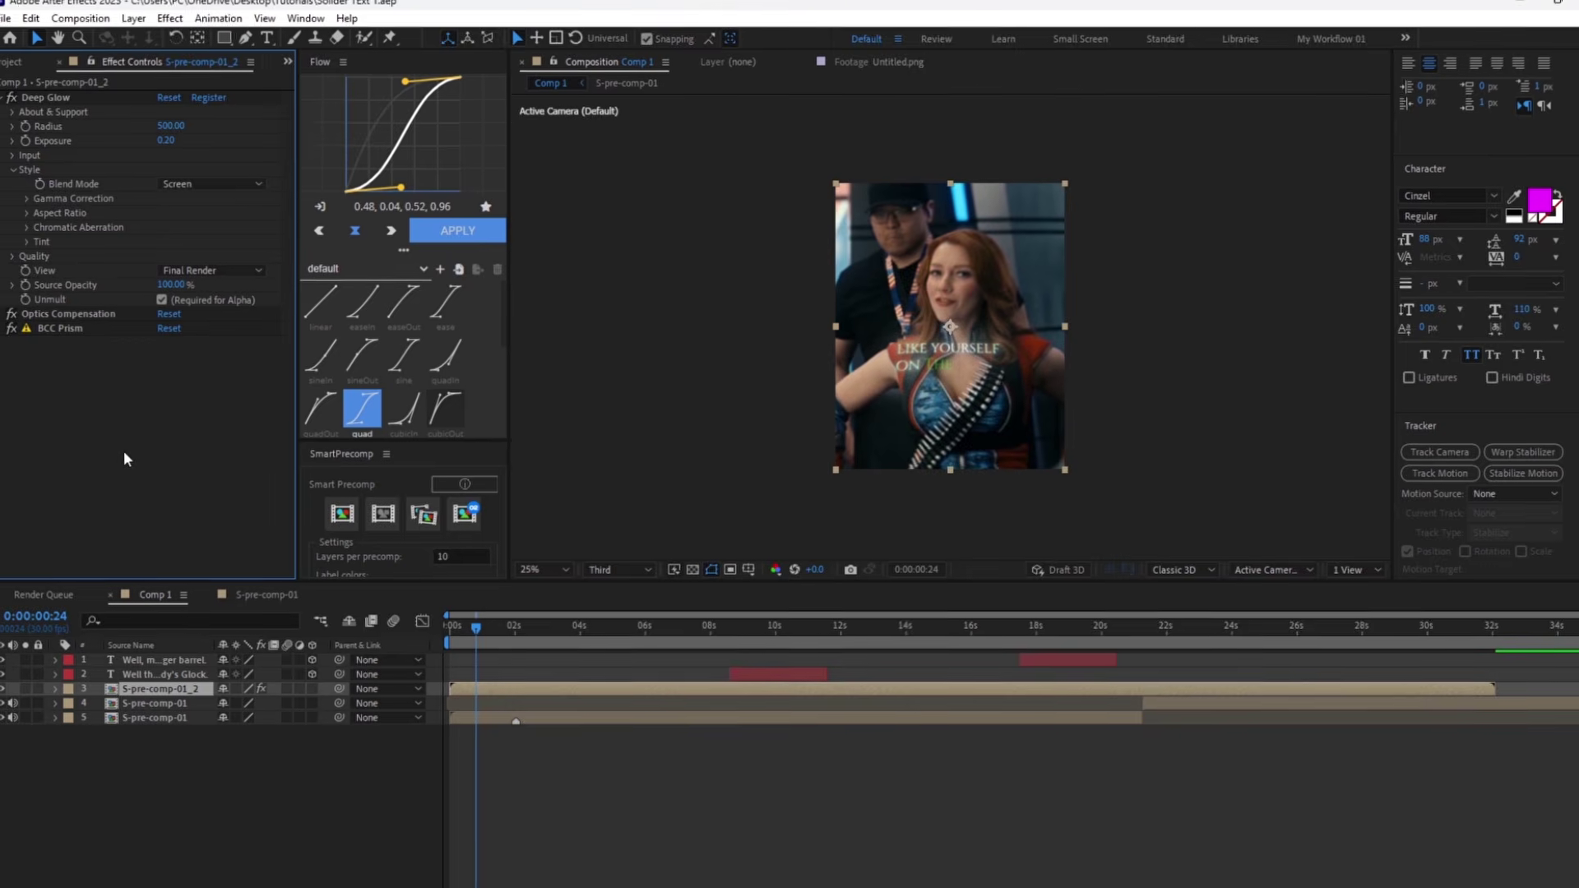
pyautogui.hotkey('ctrl', 'space')
pyautogui.write('dr')
pyautogui.press('Return')
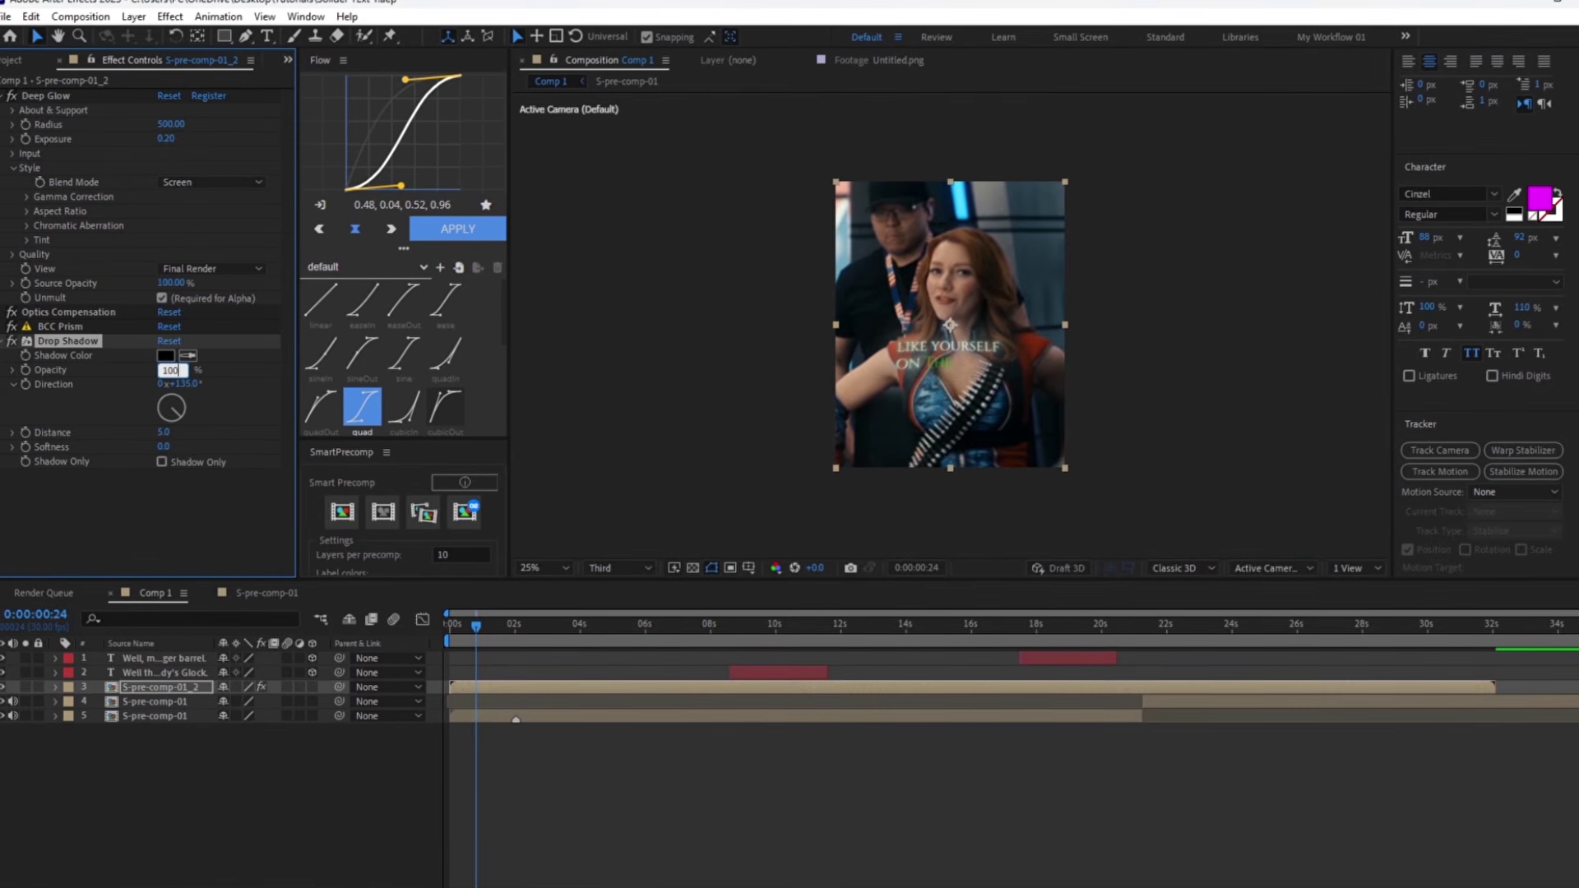
pyautogui.click(160, 431)
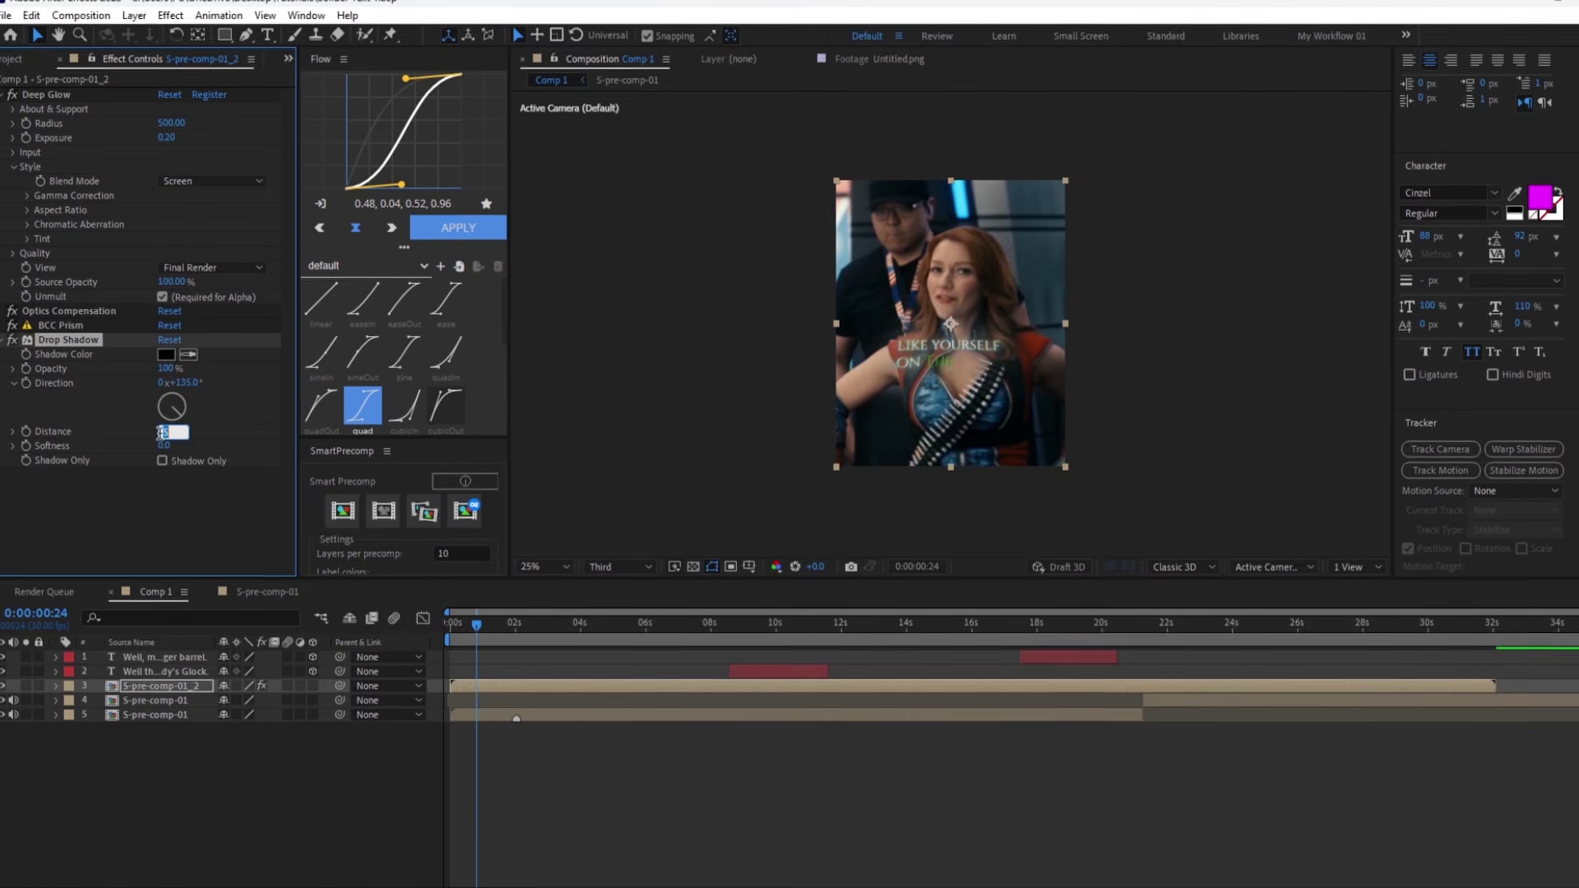
pyautogui.write('6')
pyautogui.click(167, 447)
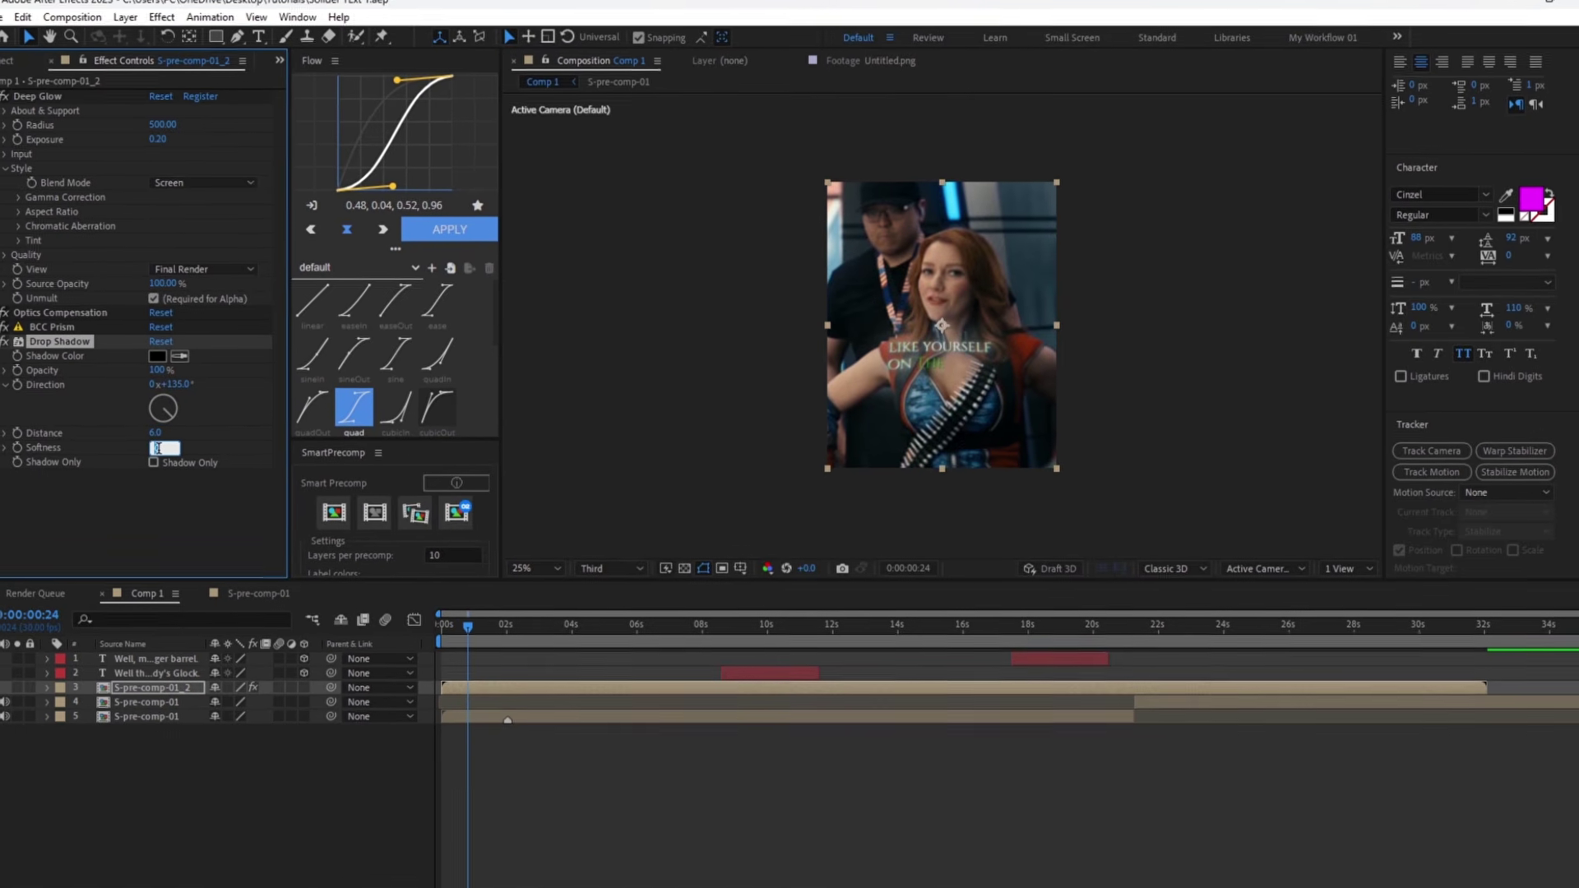
pyautogui.write('20')
pyautogui.press('Return')
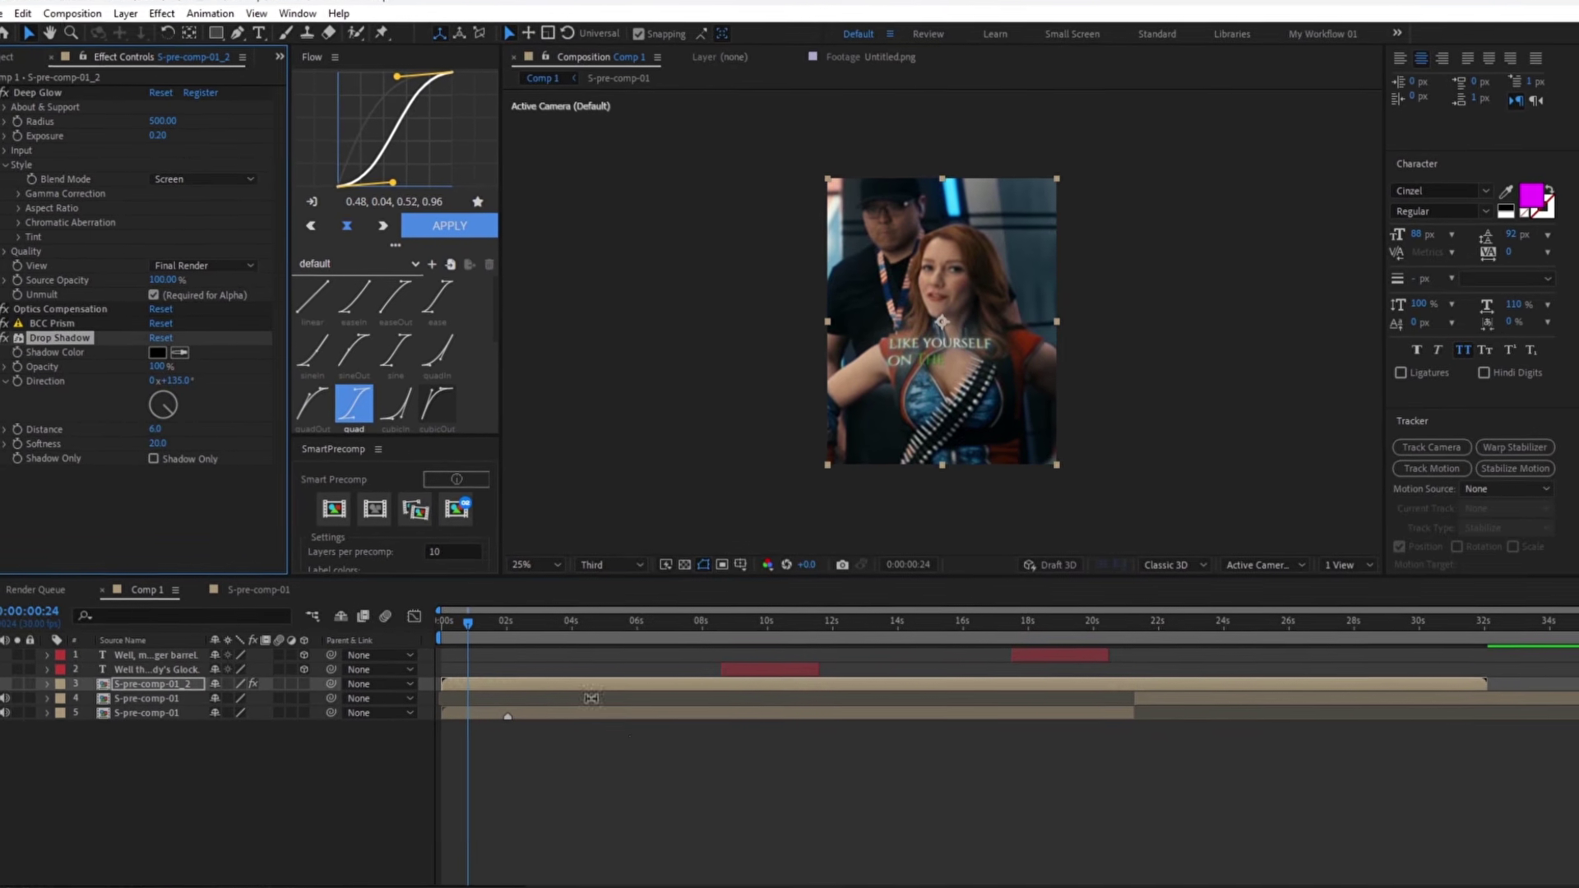
# Play the composition from the start to check the captions with their new effects
pyautogui.click(580, 772)
pyautogui.moveTo(502, 624); pyautogui.dragTo(413, 625)
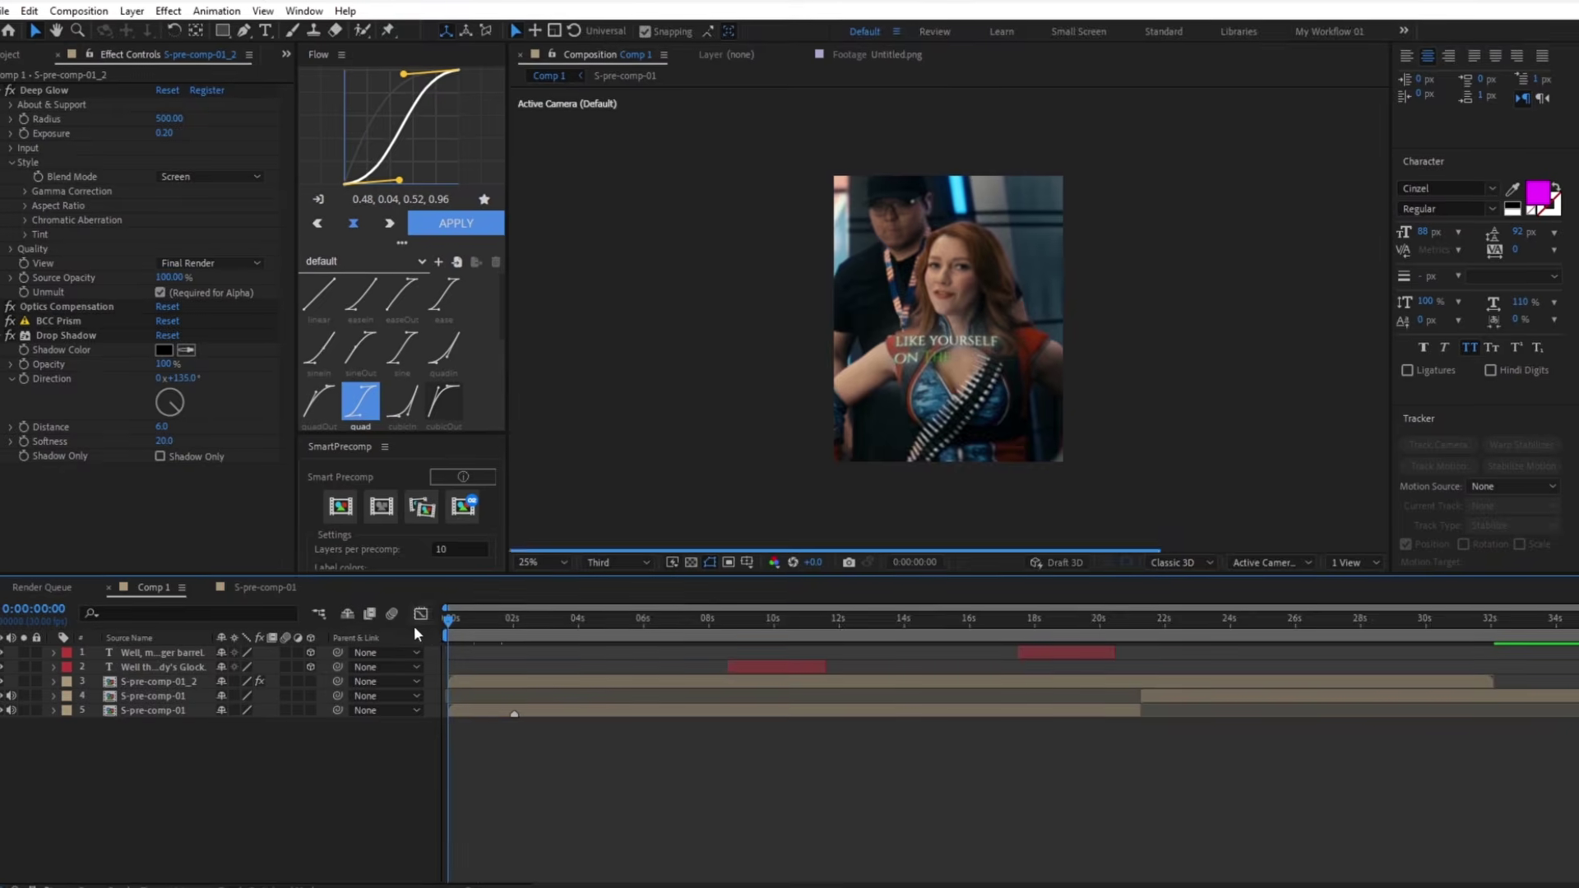
pyautogui.press('space')
pyautogui.press('space')
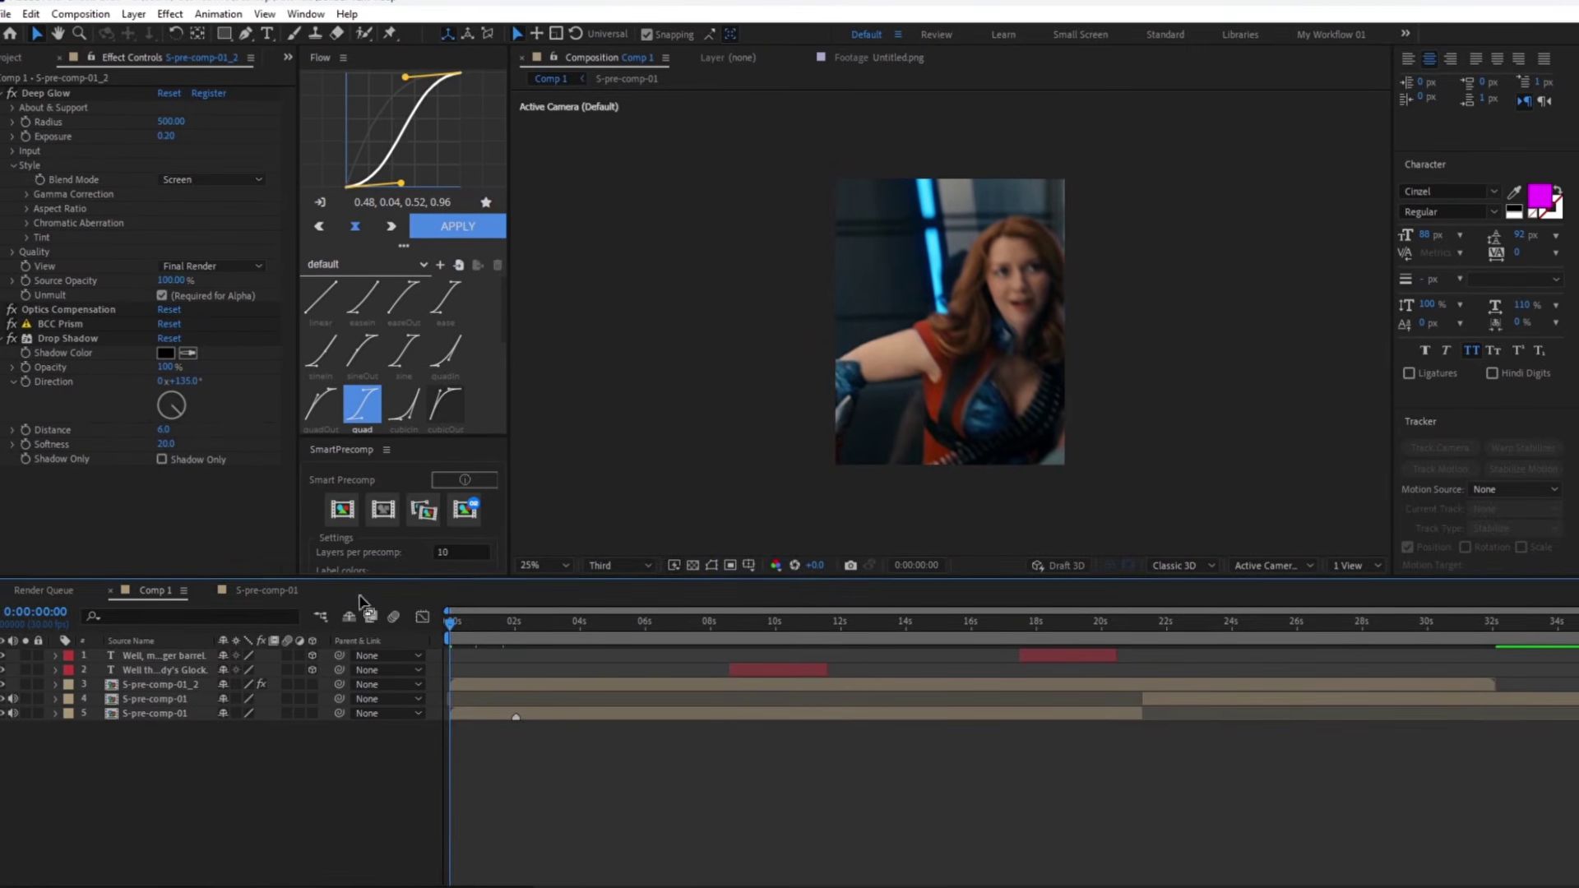
pyautogui.click(2, 92)
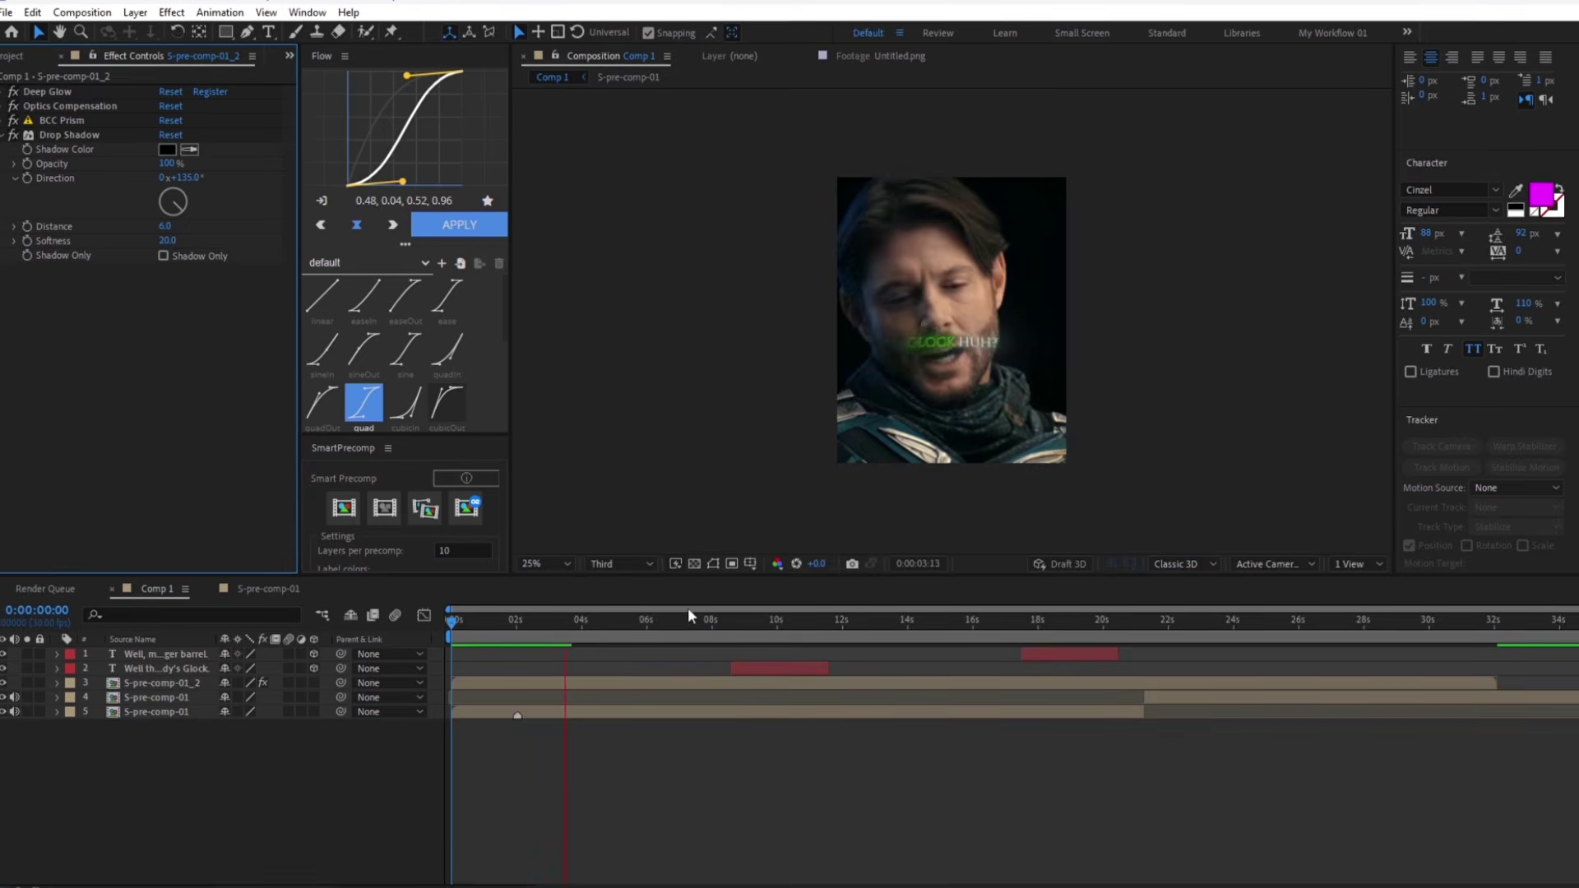
pyautogui.press('space')
pyautogui.press('space')
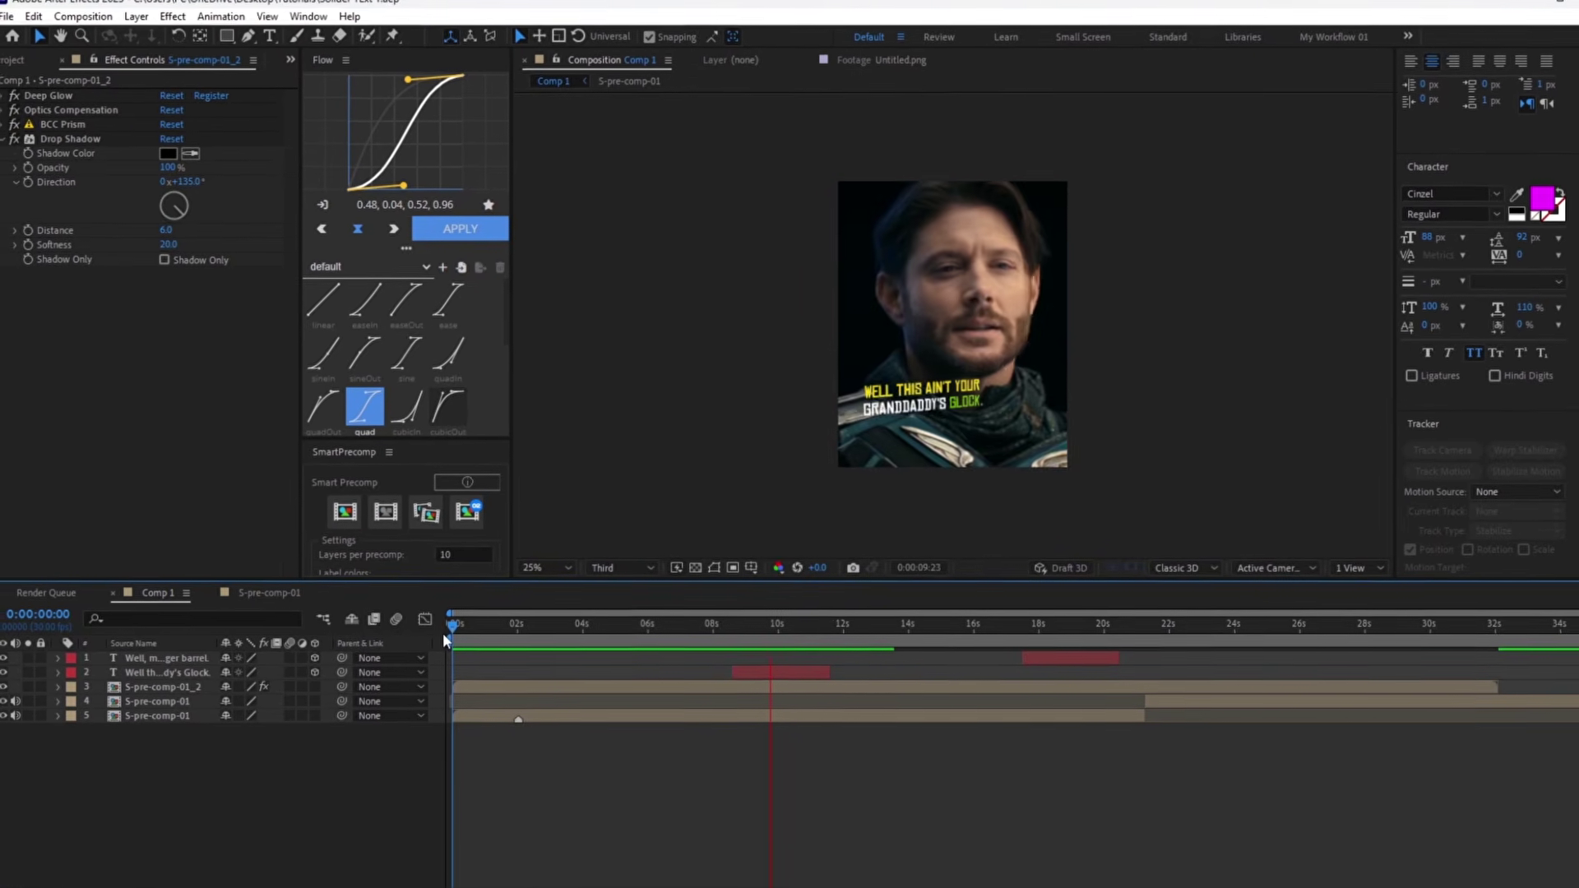
# Precompose the "Well this ain't your granddaddy's Glock" and "finger barrel" text layers separately with SmartPrecomp
pyautogui.moveTo(781, 625); pyautogui.dragTo(745, 629)
pyautogui.moveTo(744, 630); pyautogui.dragTo(763, 630)
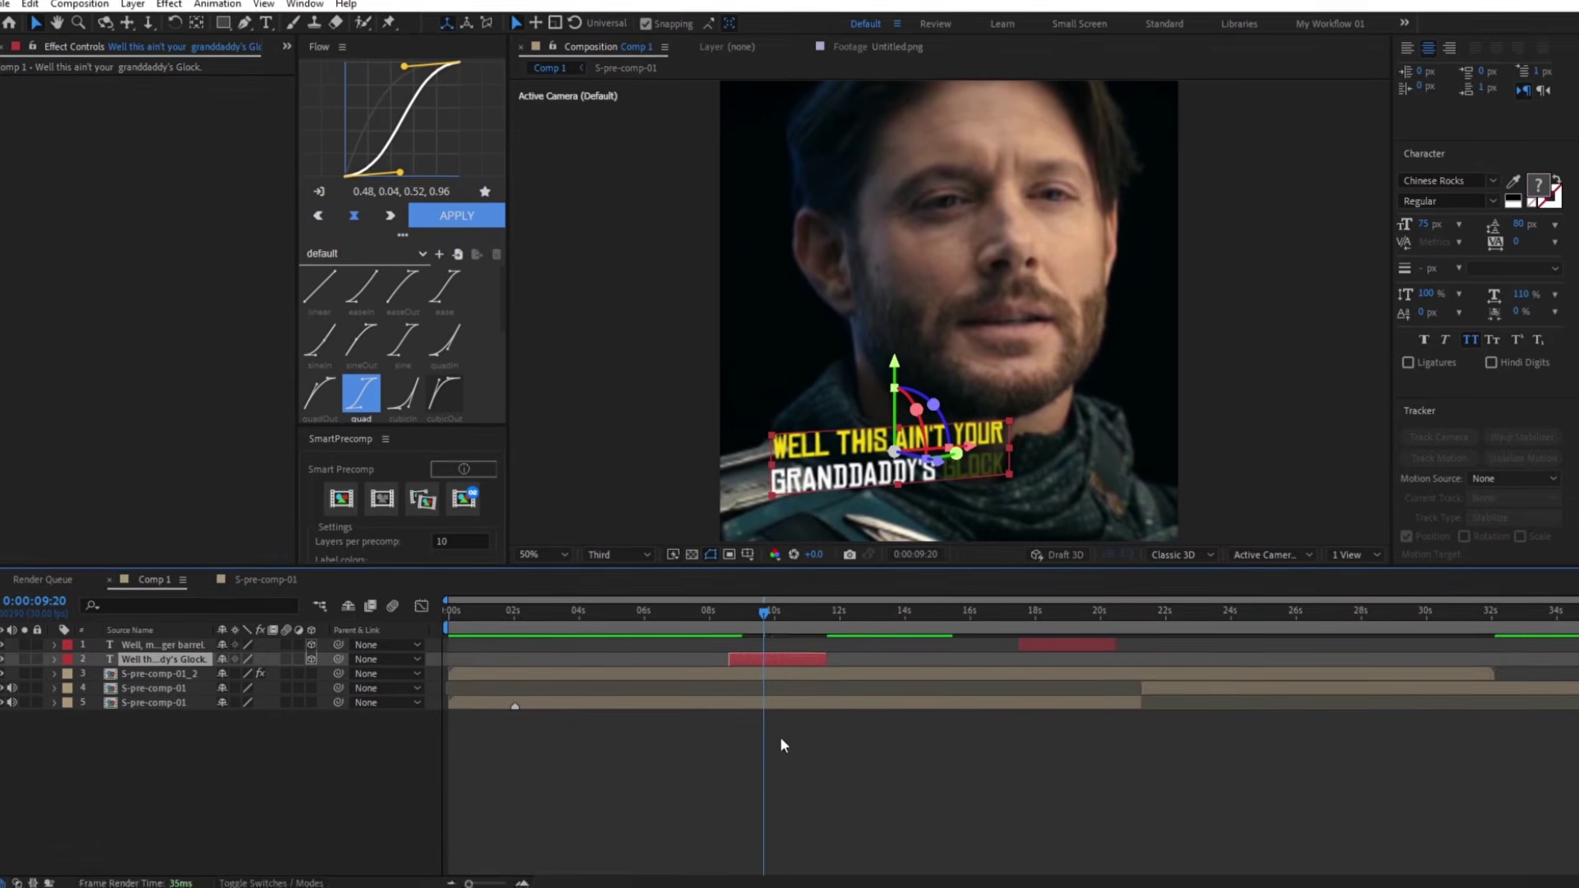
pyautogui.click(780, 744)
pyautogui.click(773, 666)
pyautogui.click(340, 517)
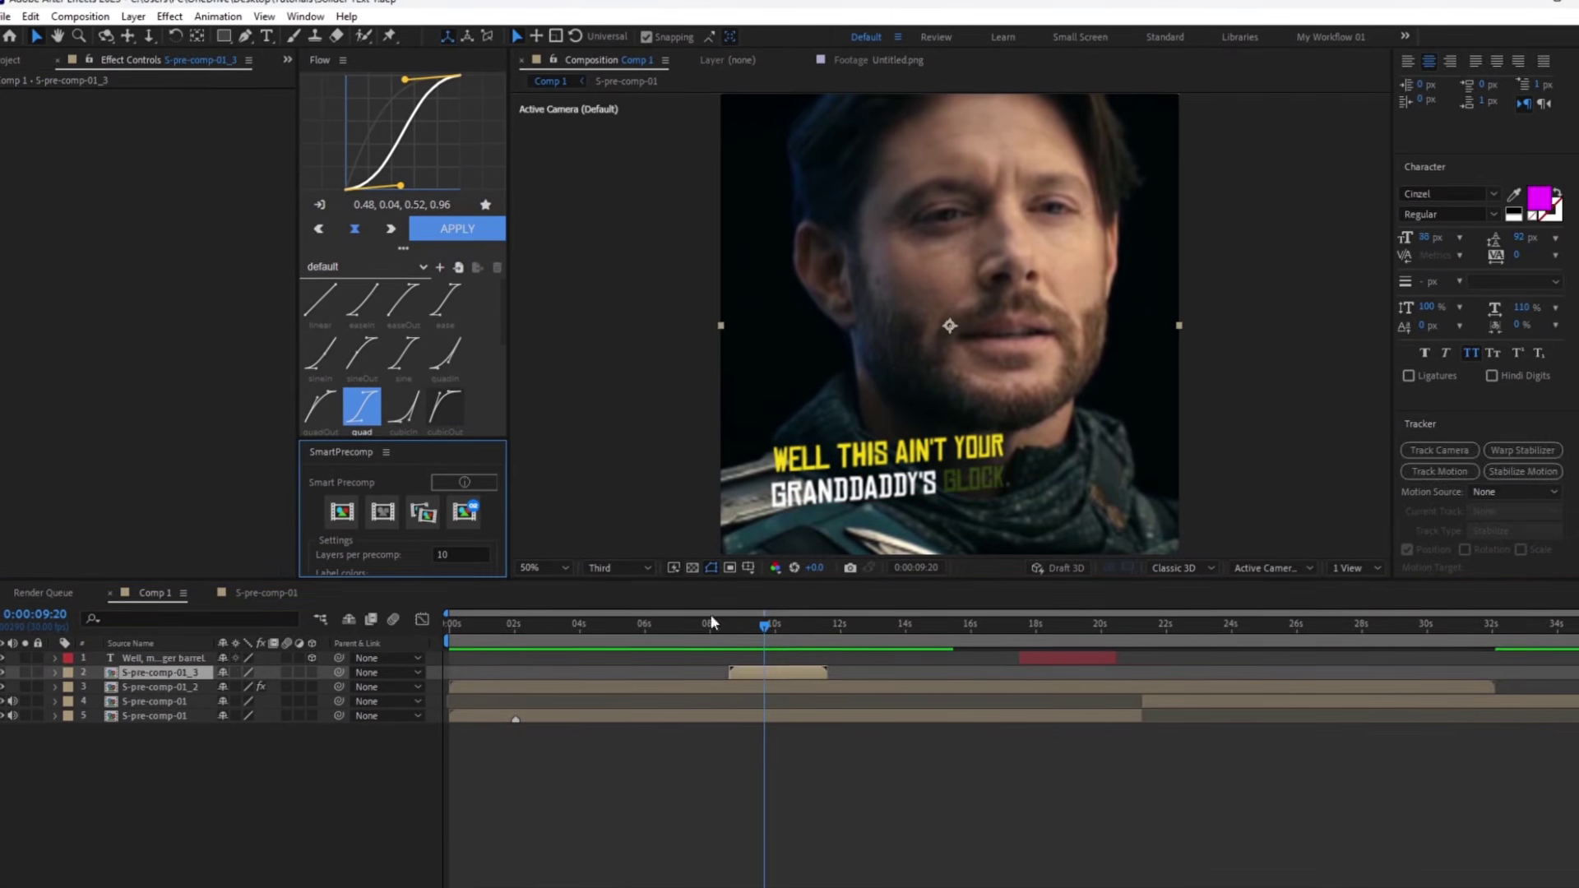
pyautogui.click(338, 516)
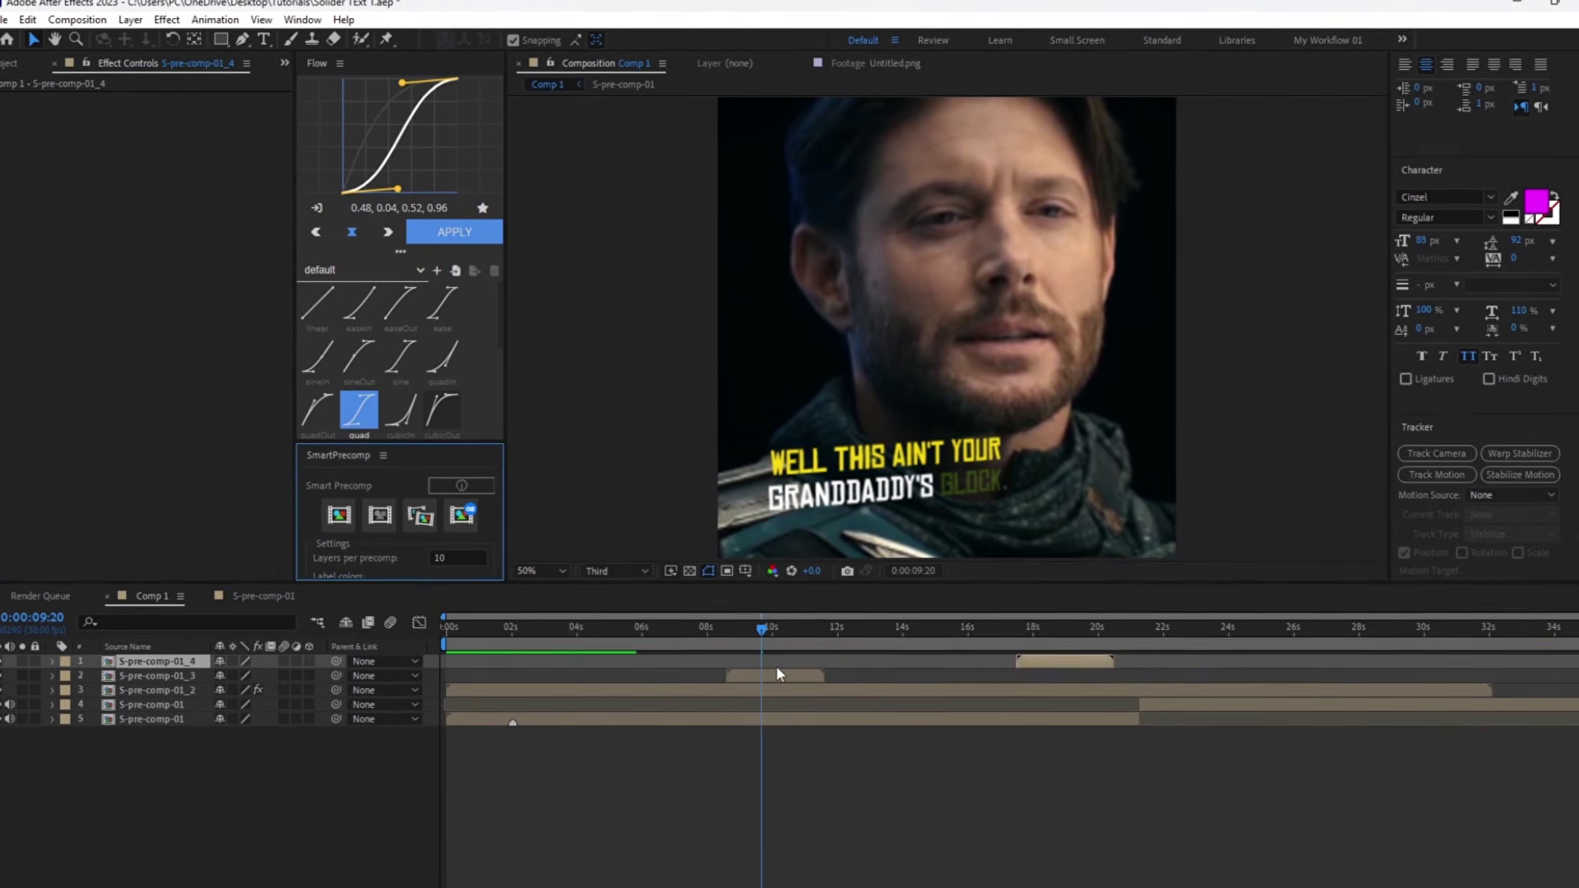
# Paste the Deep Glow, BCC Prism and Drop Shadow effects onto the "granddaddy's Glock" caption precomp
pyautogui.click(783, 671)
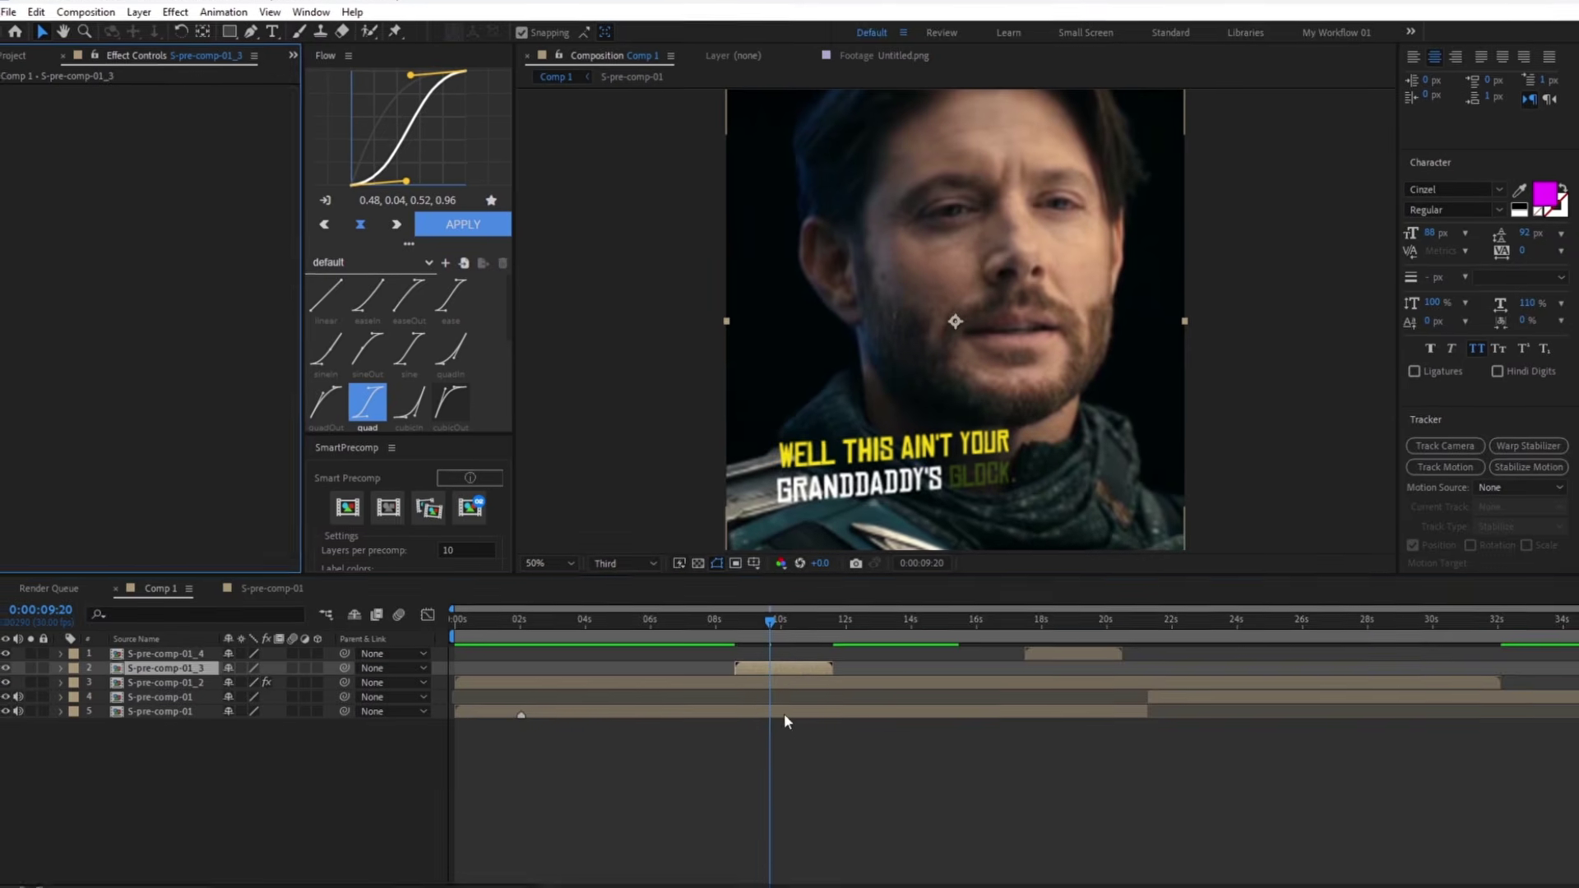
pyautogui.hotkey('ctrl', 'v')
pyautogui.click(793, 748)
# Apply BCC Cross Glitch to the "granddaddy's Glock" precomp and play it back from the caption's start
pyautogui.hotkey('ctrl', 'space')
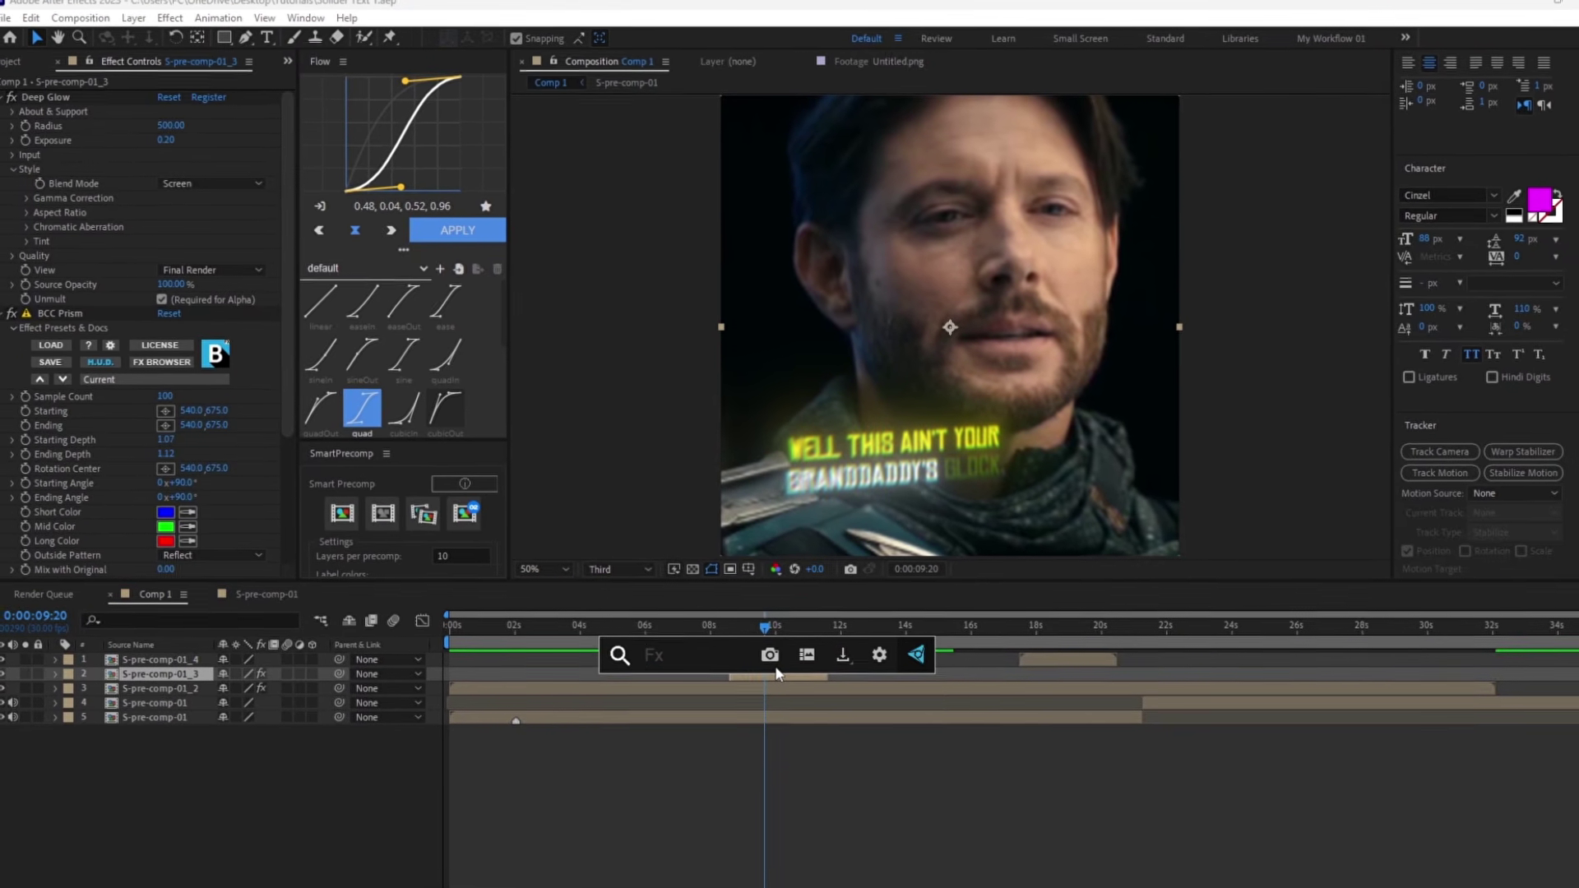
pyautogui.write('bcc ')
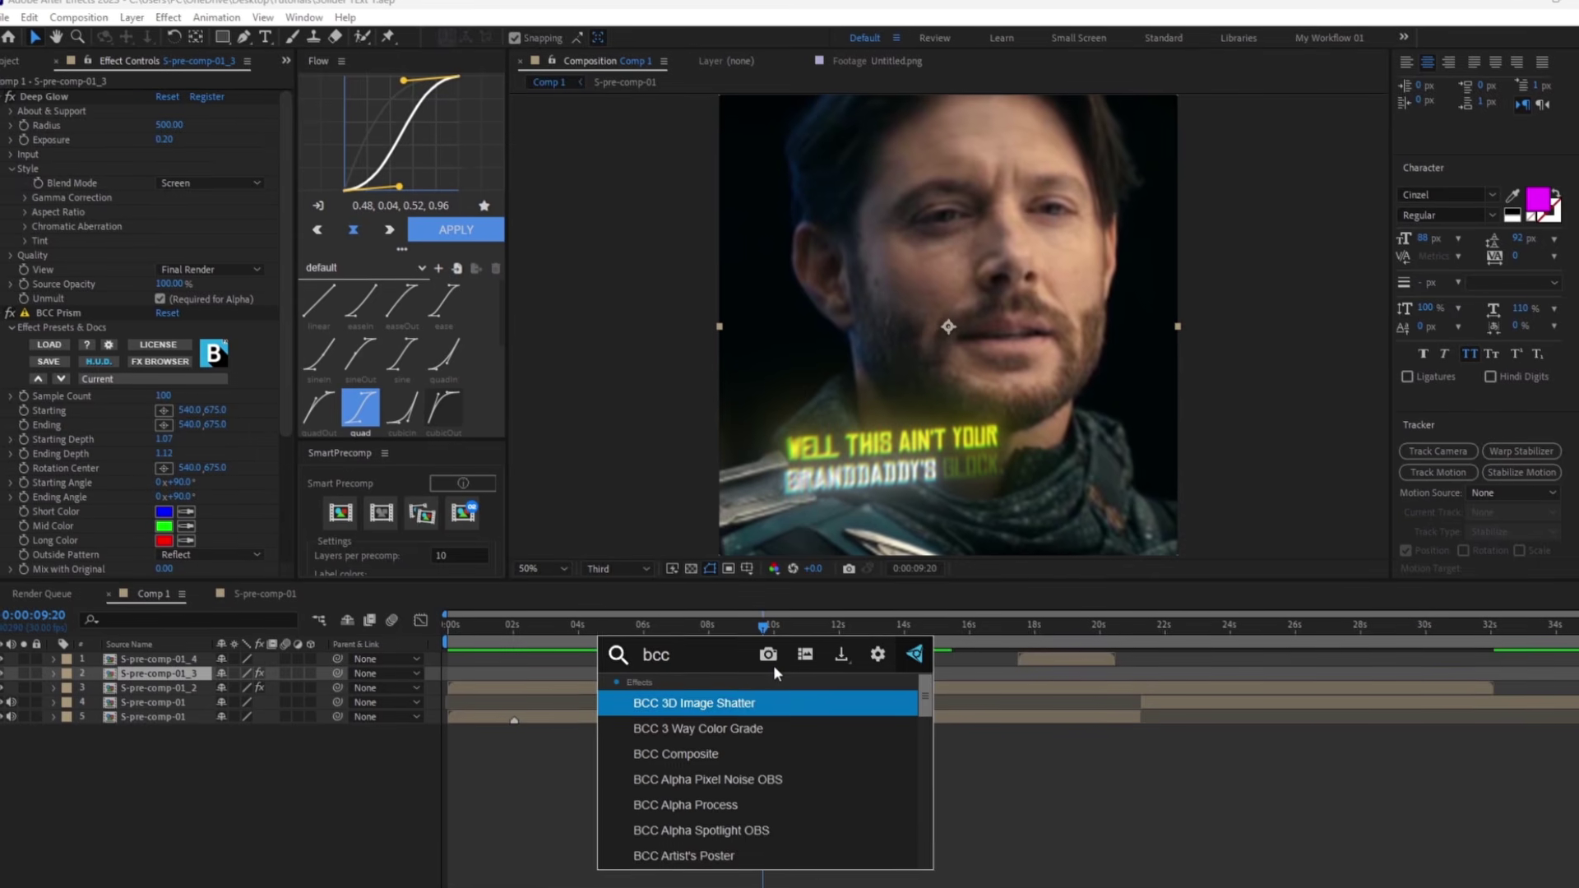
pyautogui.write('cr')
pyautogui.click(745, 729)
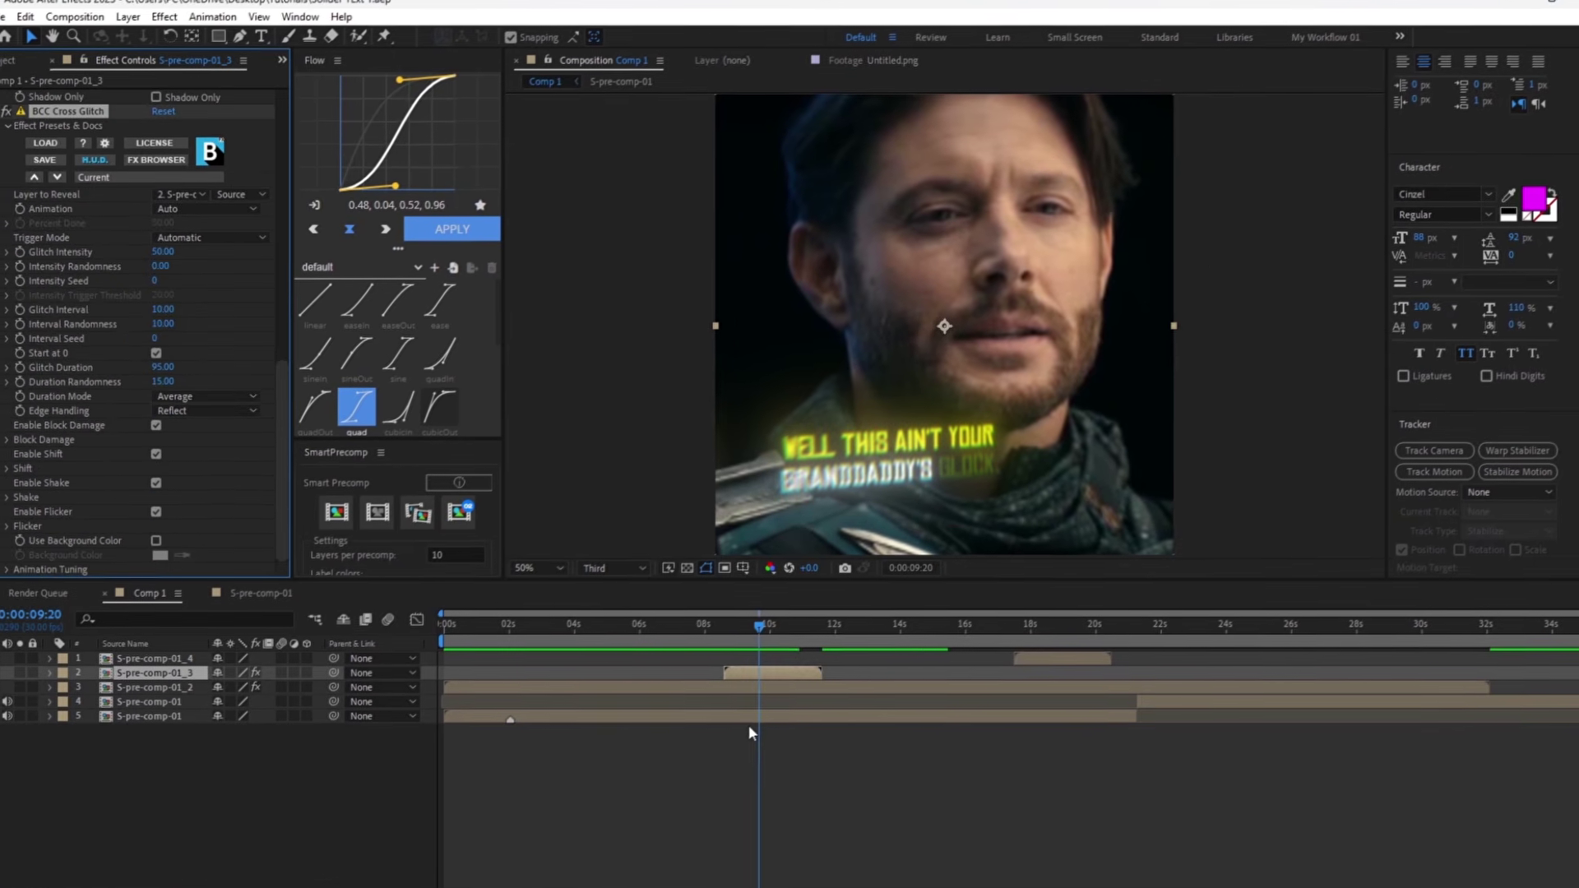
pyautogui.scroll(-1, 989, 409)
pyautogui.click(730, 629)
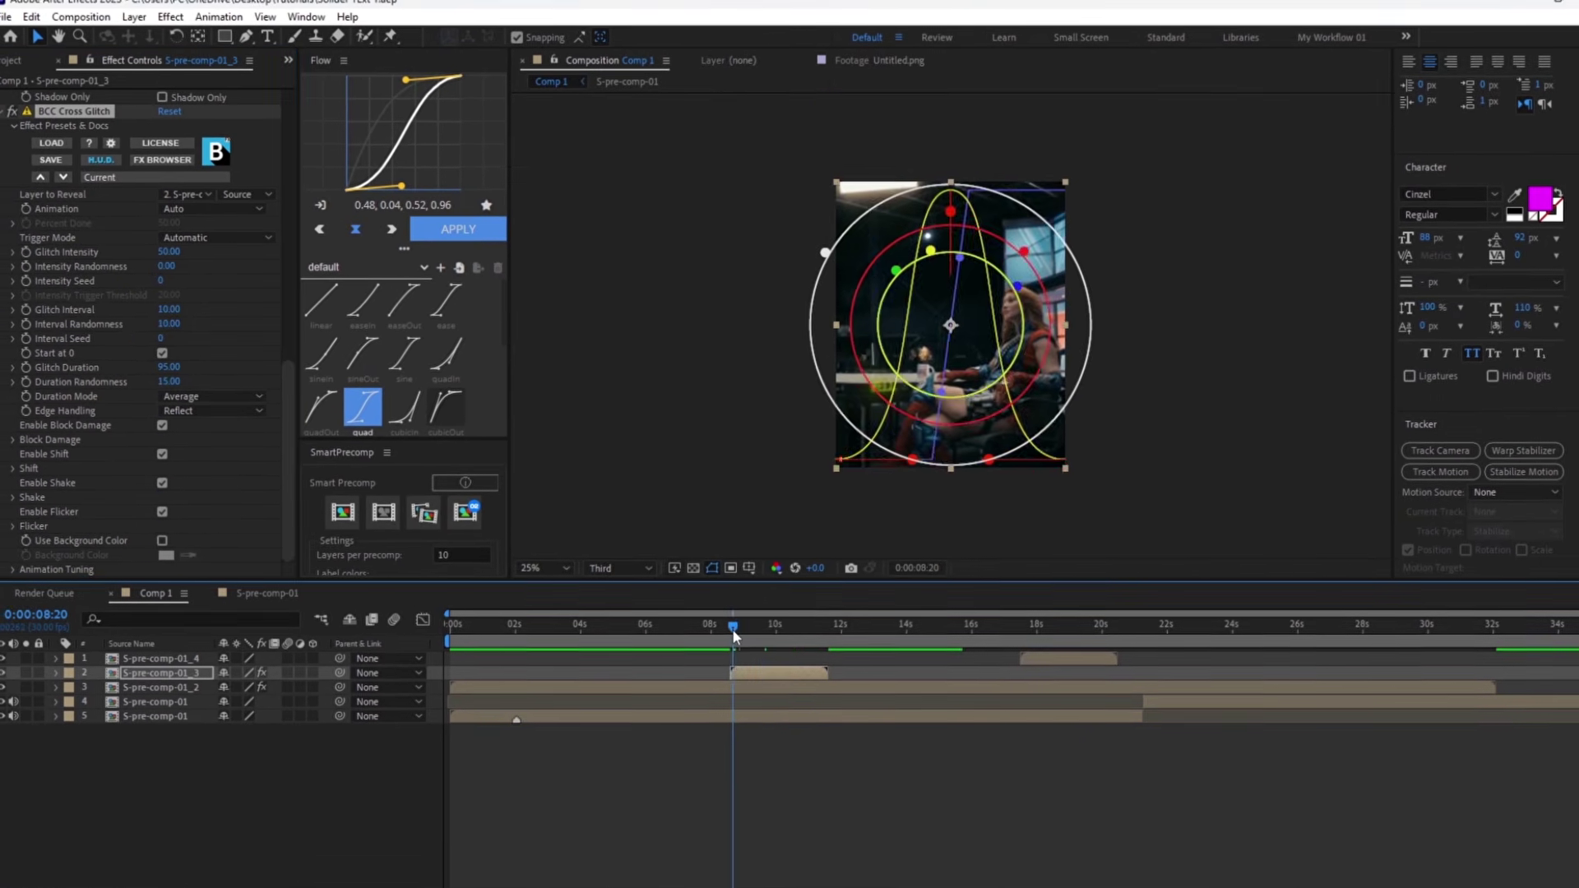
pyautogui.press('space')
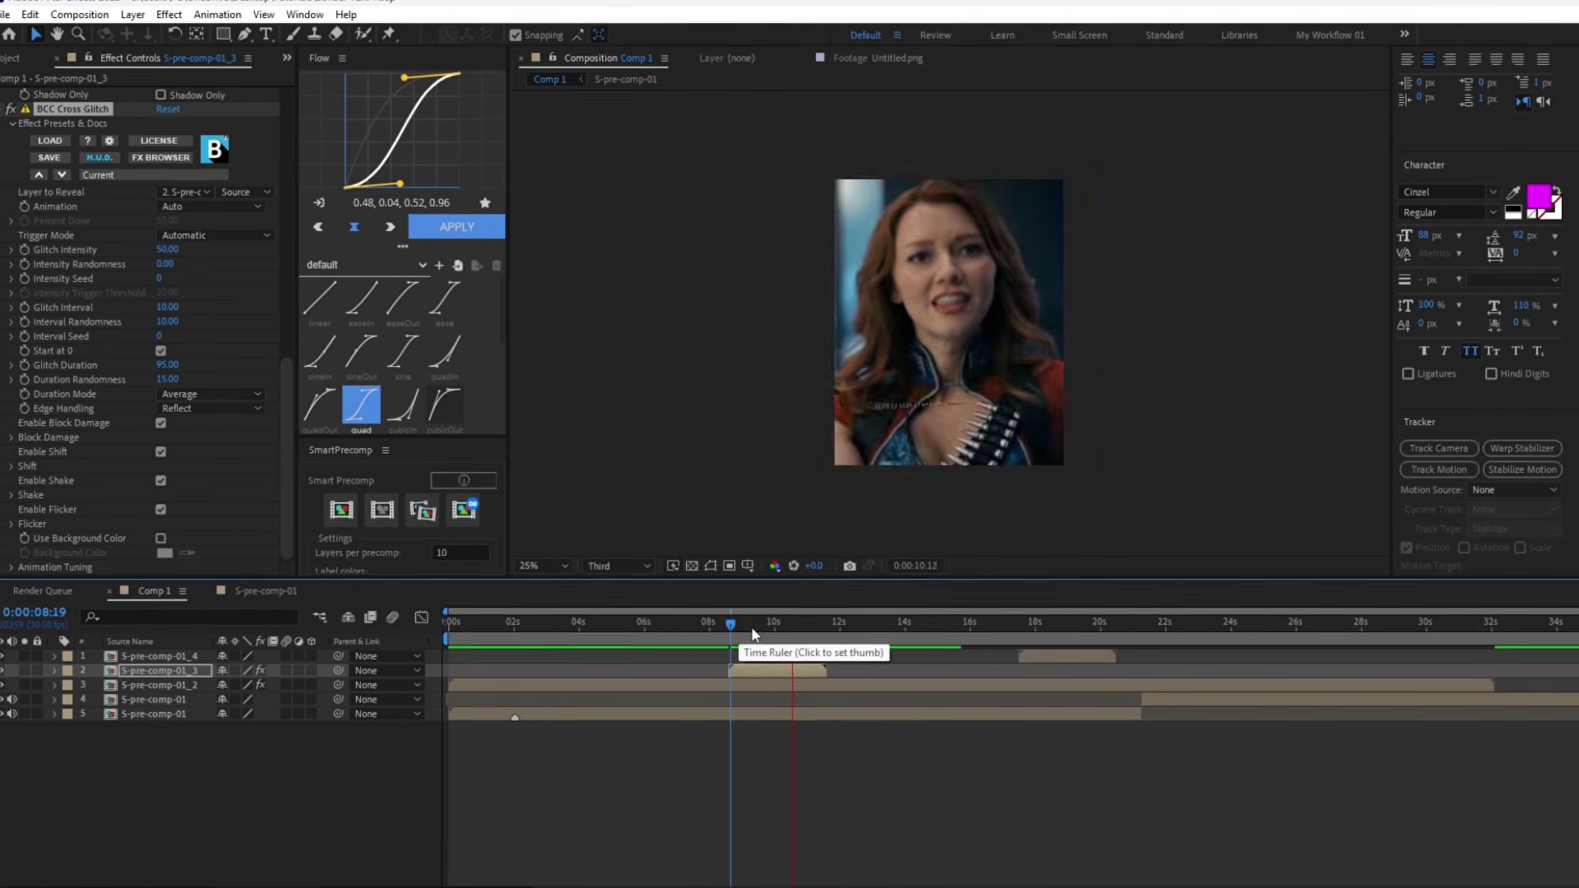
pyautogui.press('space')
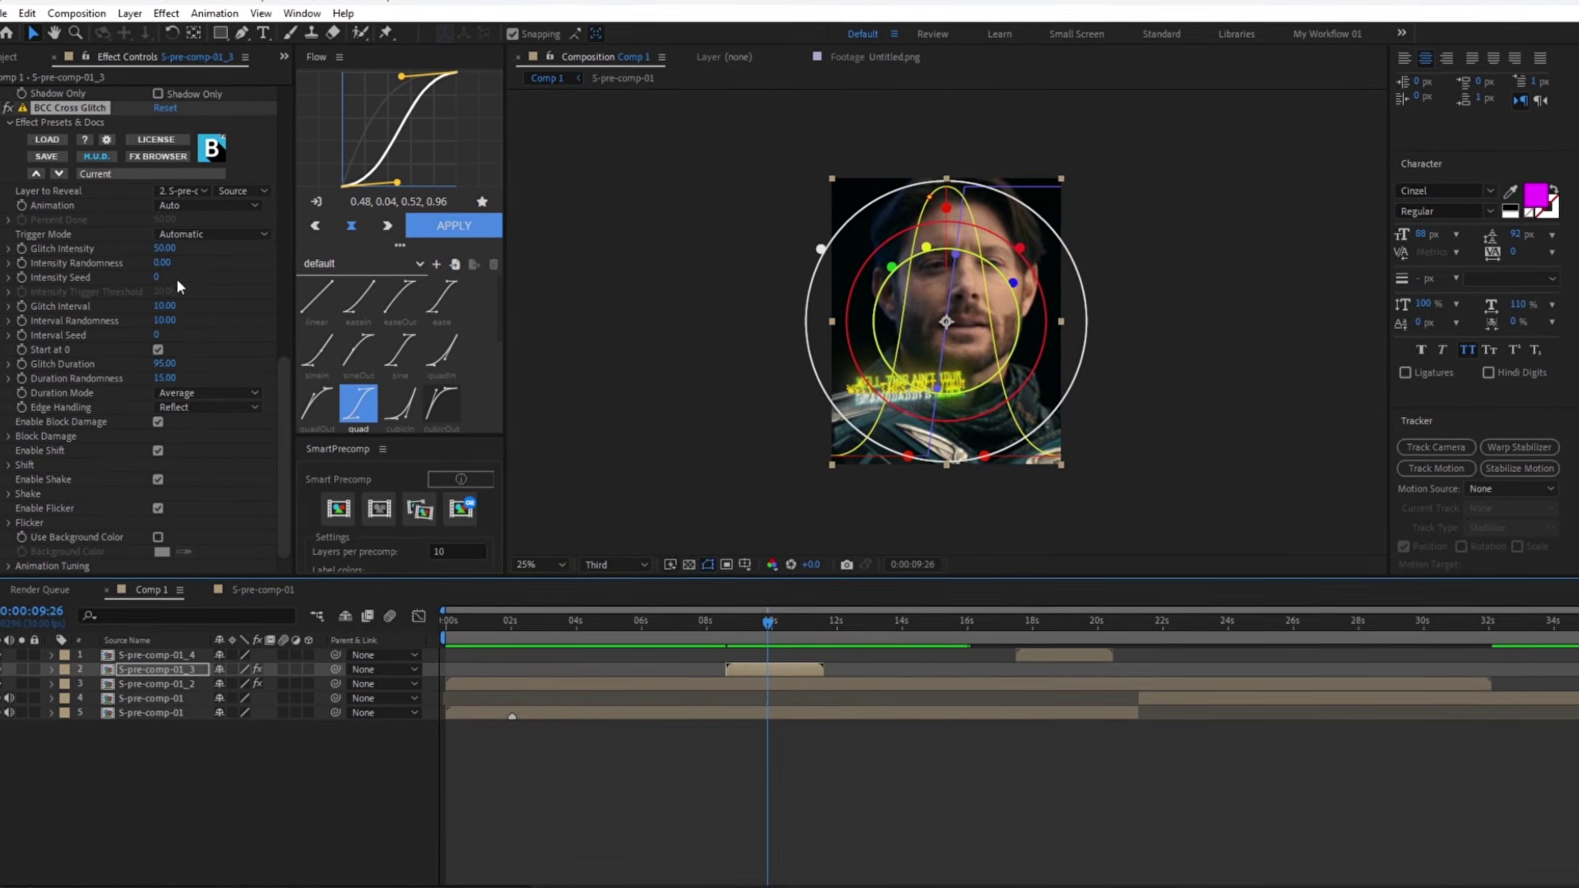
# Set the Cross Glitch's Glitch Intensity to 20 and Glitch Duration to 40, and replay the caption from its start
pyautogui.click(170, 247)
pyautogui.write('20')
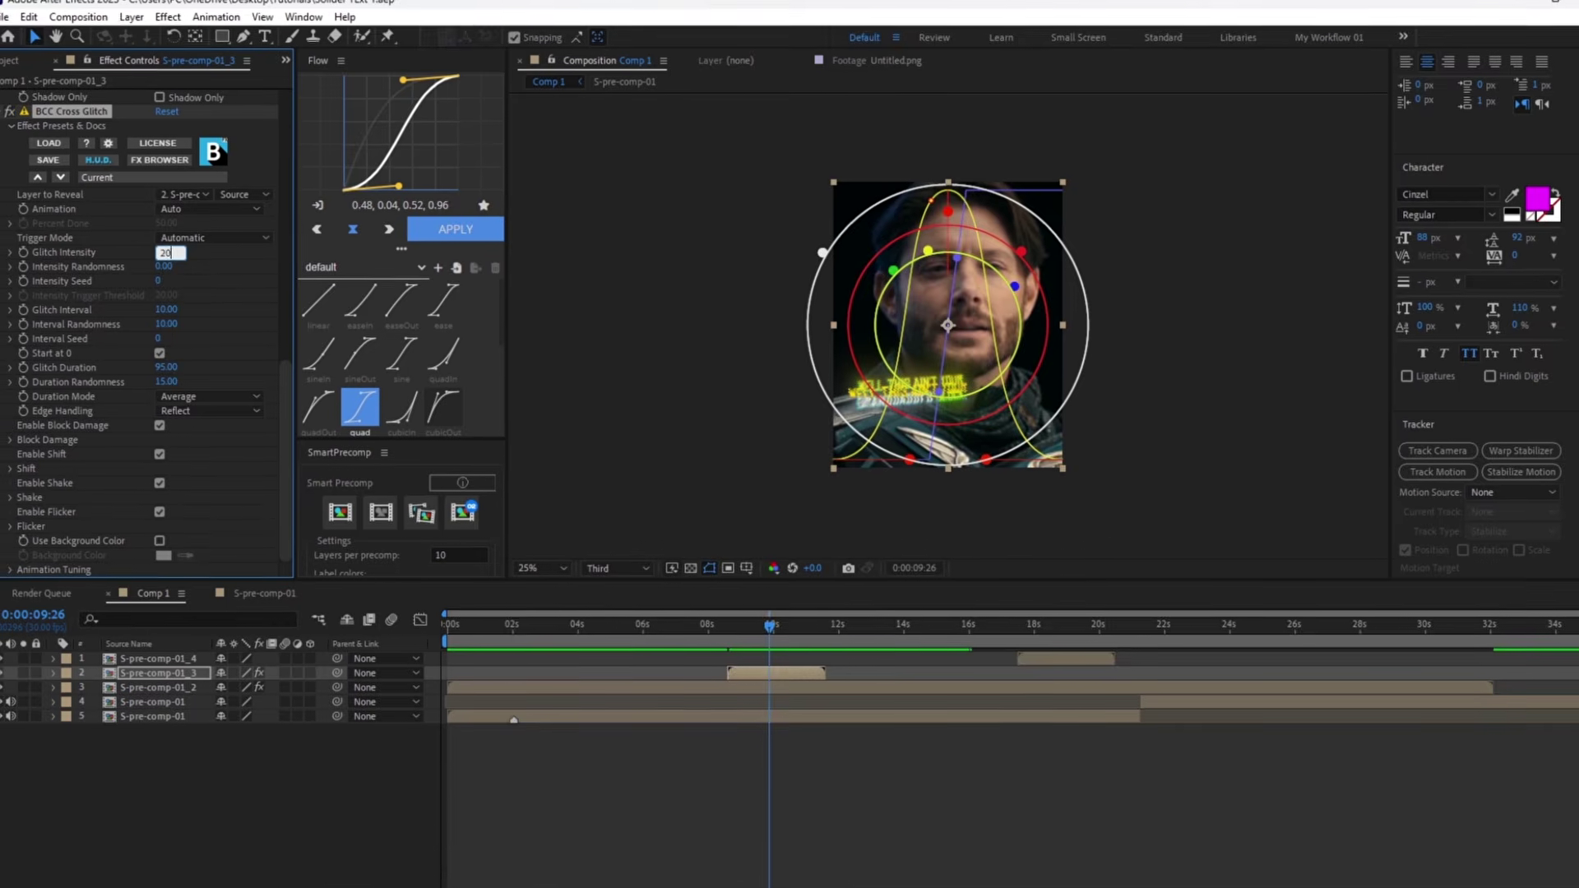
pyautogui.press('Return')
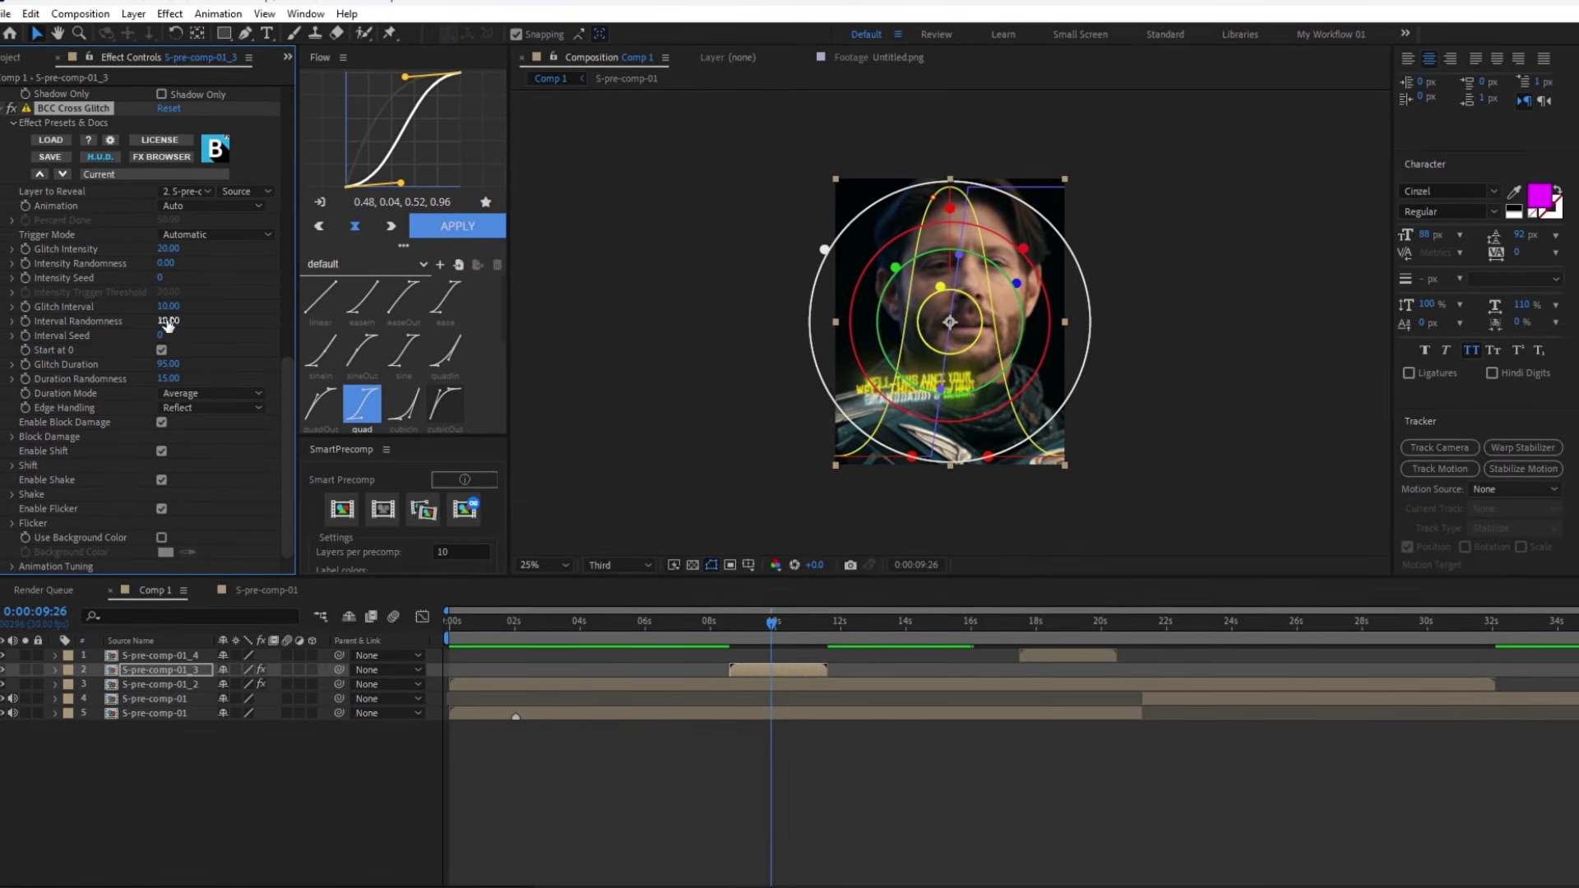
pyautogui.click(164, 363)
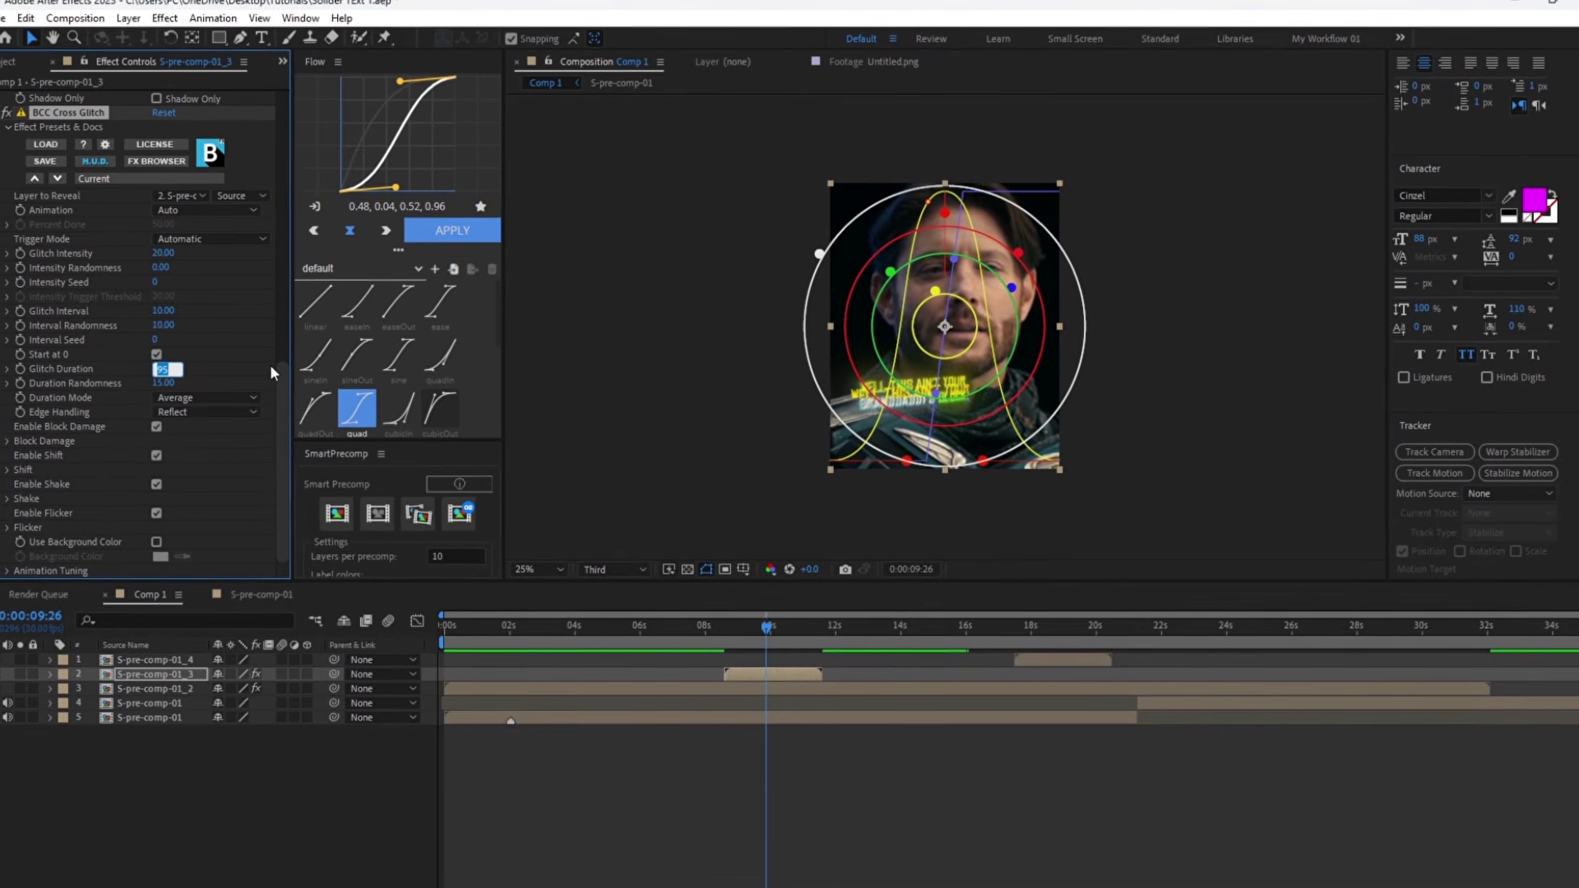
pyautogui.write('40')
pyautogui.press('Return')
pyautogui.click(733, 620)
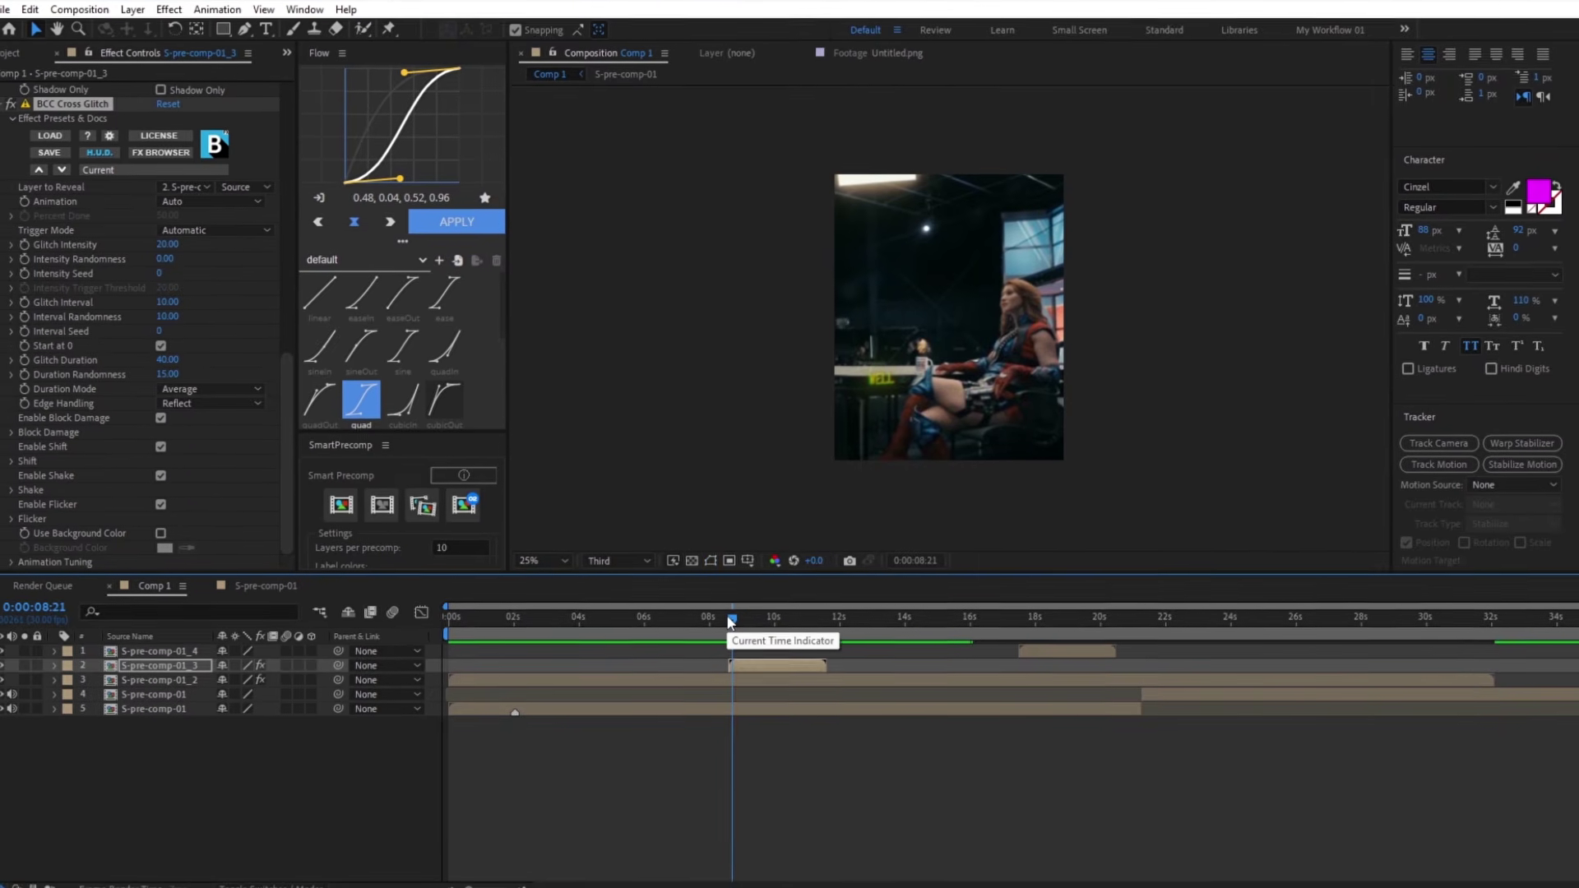
pyautogui.press('space')
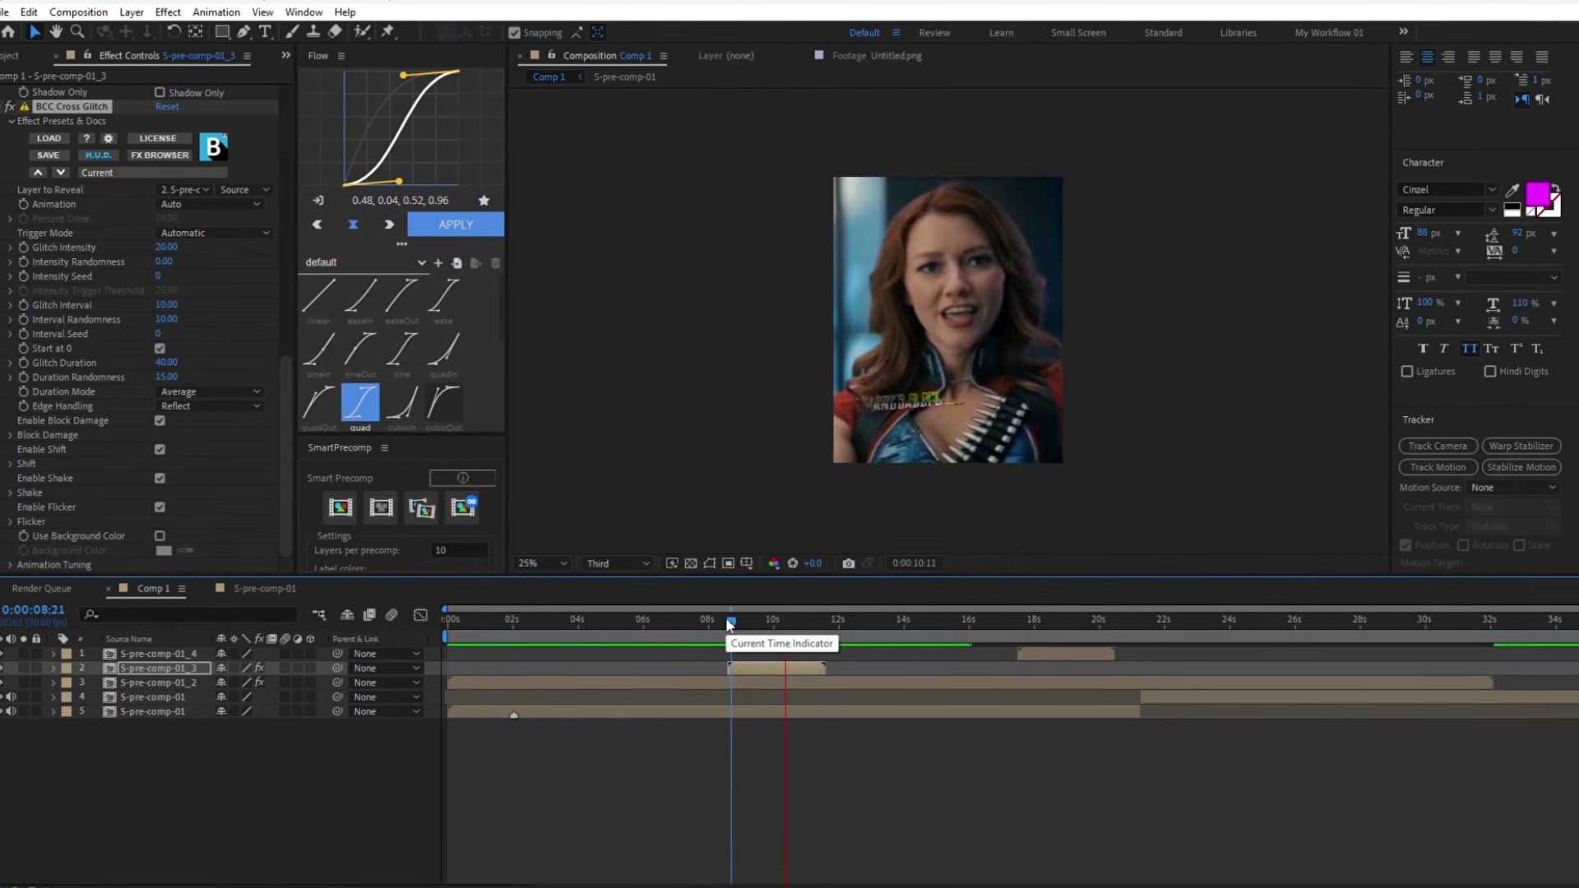
# Set the Cross Glitch's Glitch Interval and Interval Randomness both to 5 on the "granddaddy's Glock" caption precomp
pyautogui.click(760, 629)
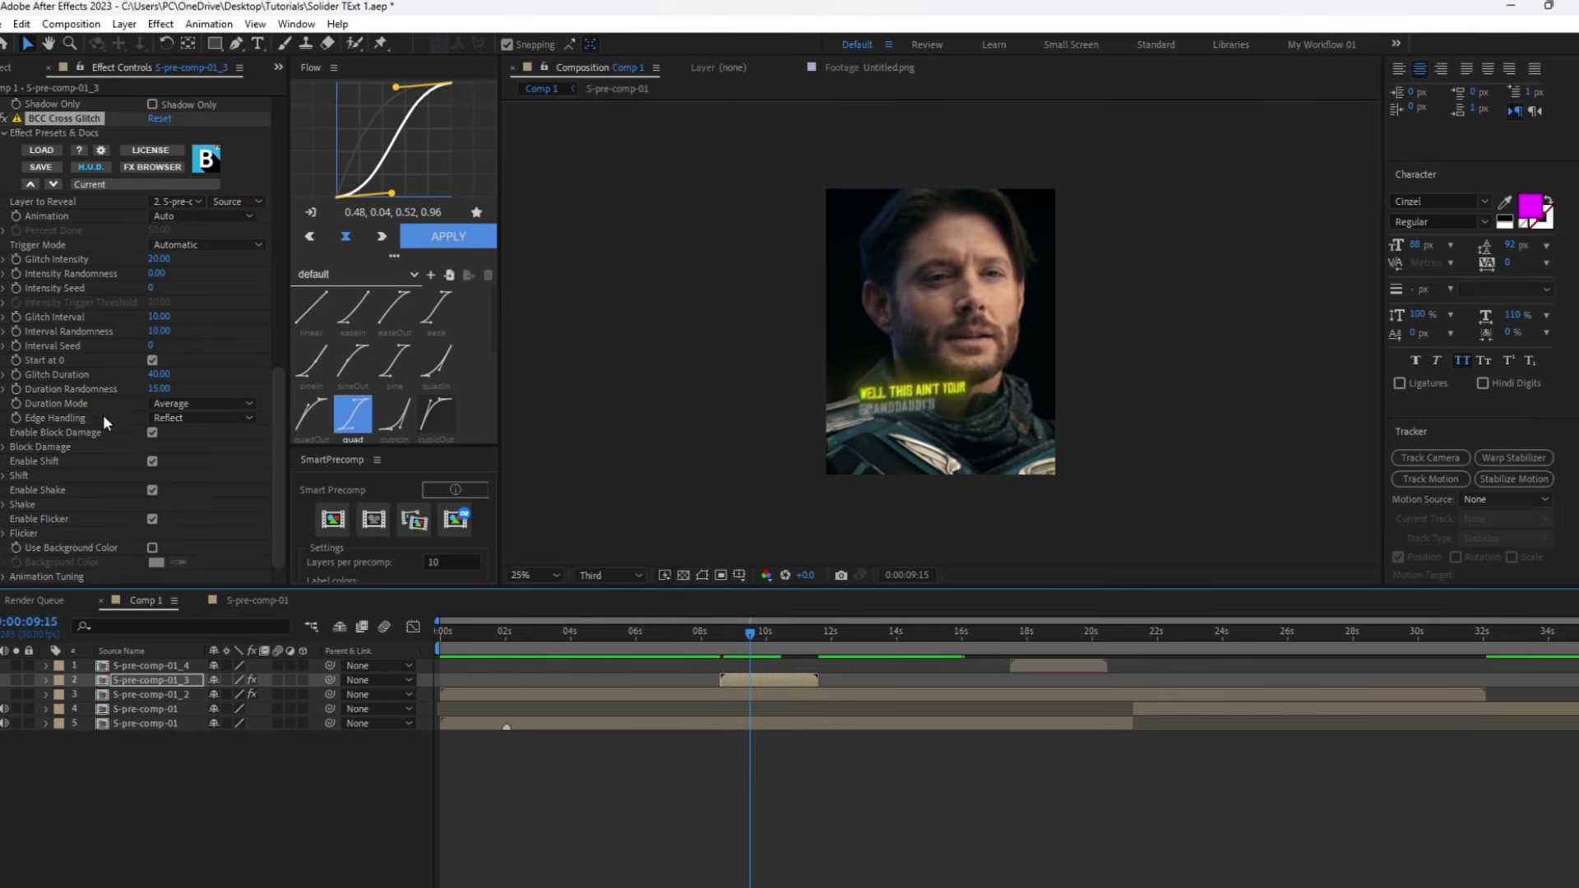
pyautogui.click(774, 629)
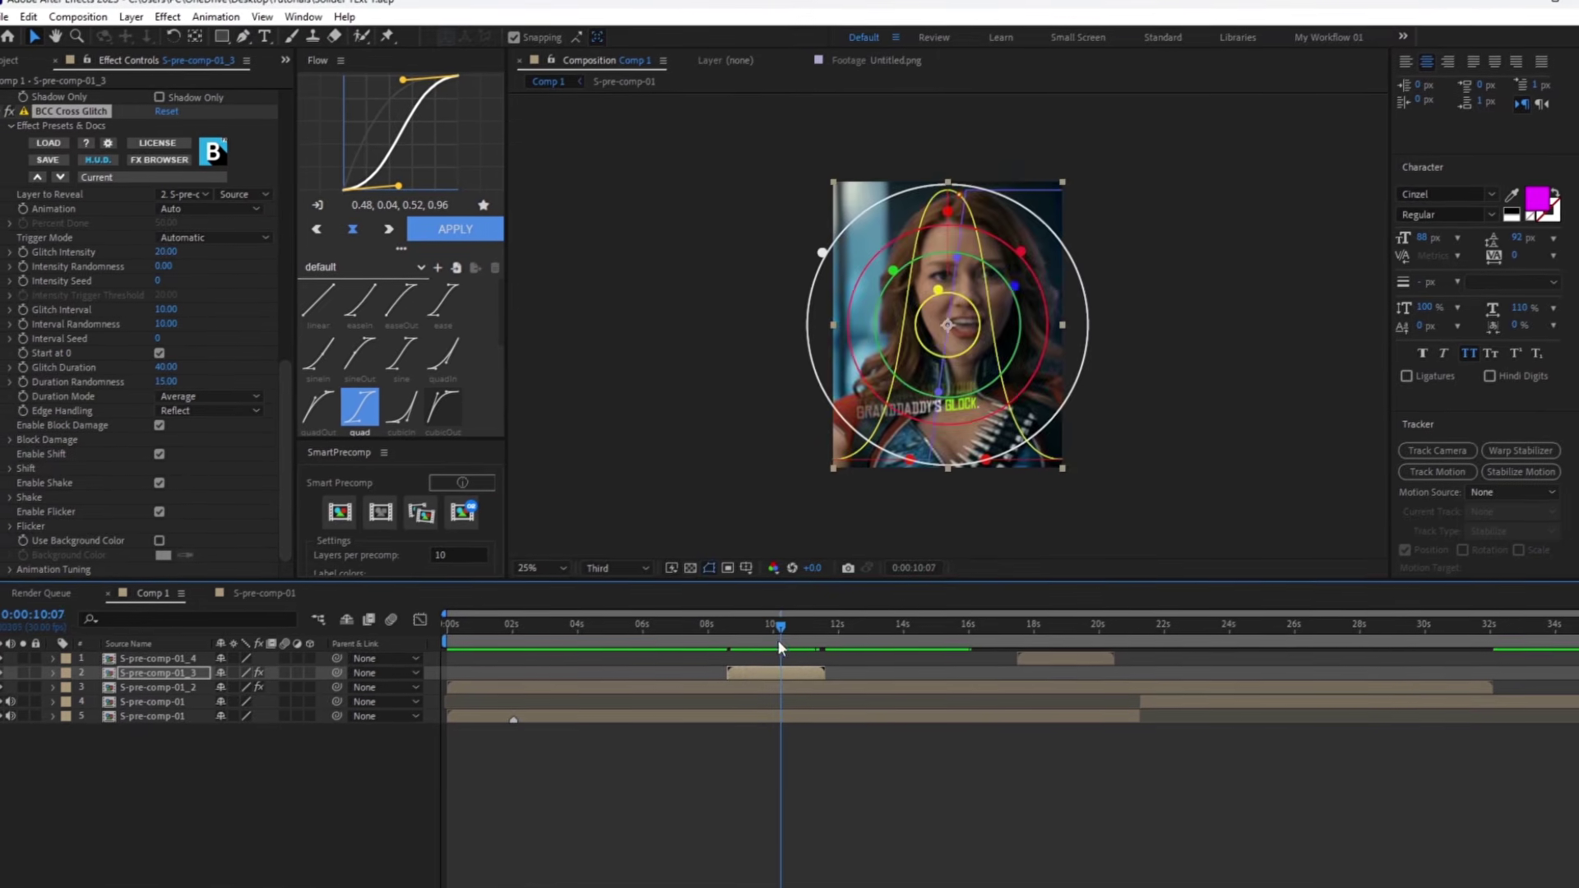
pyautogui.moveTo(774, 634); pyautogui.dragTo(778, 634)
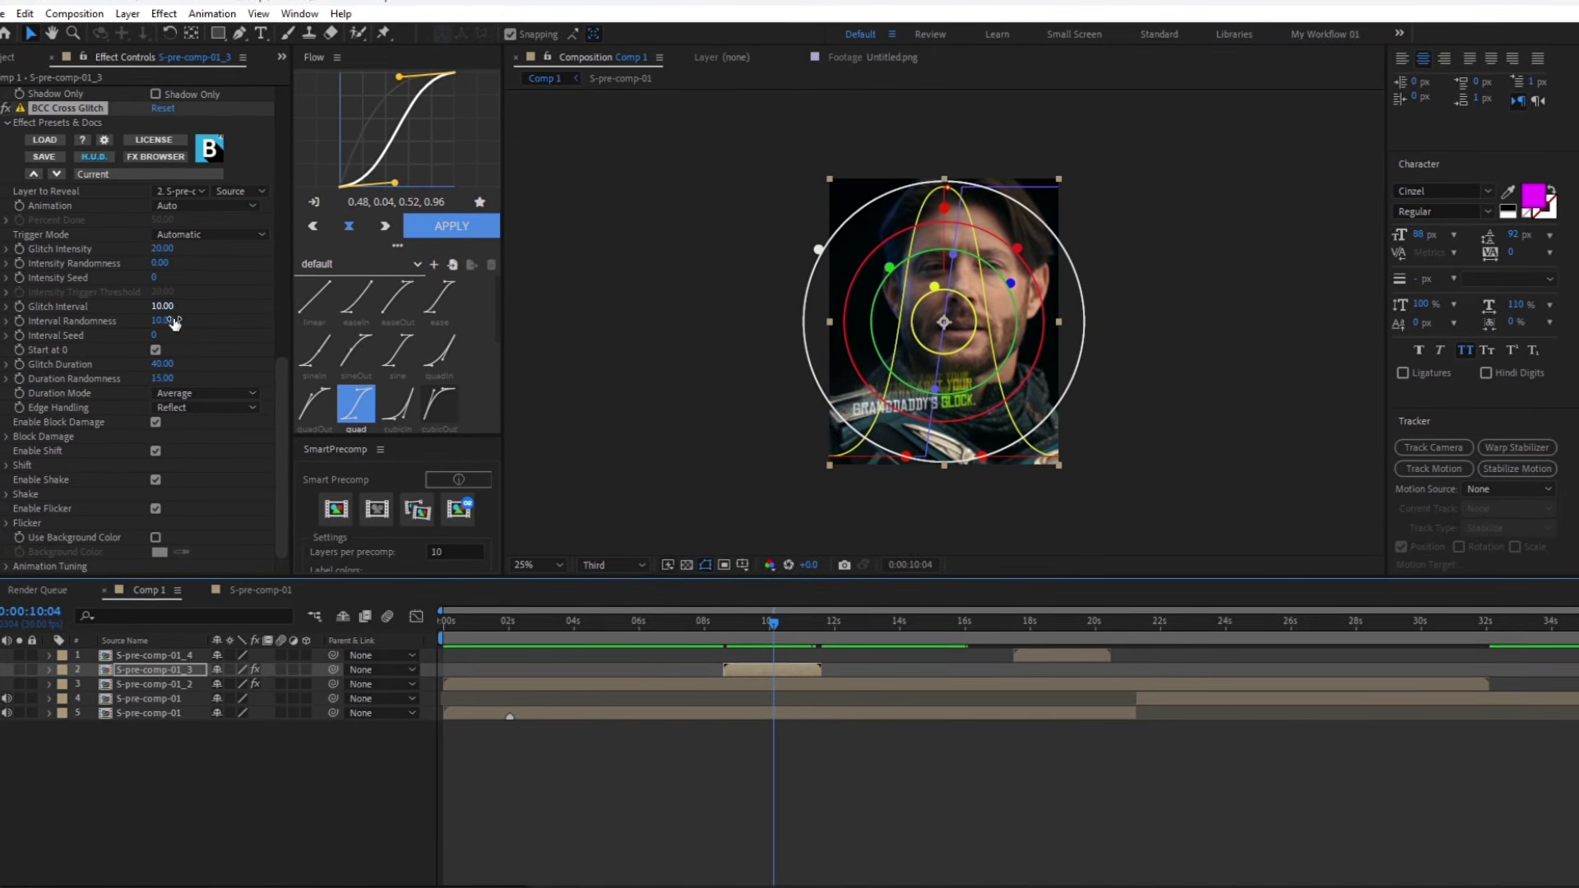
pyautogui.click(165, 305)
pyautogui.write('5')
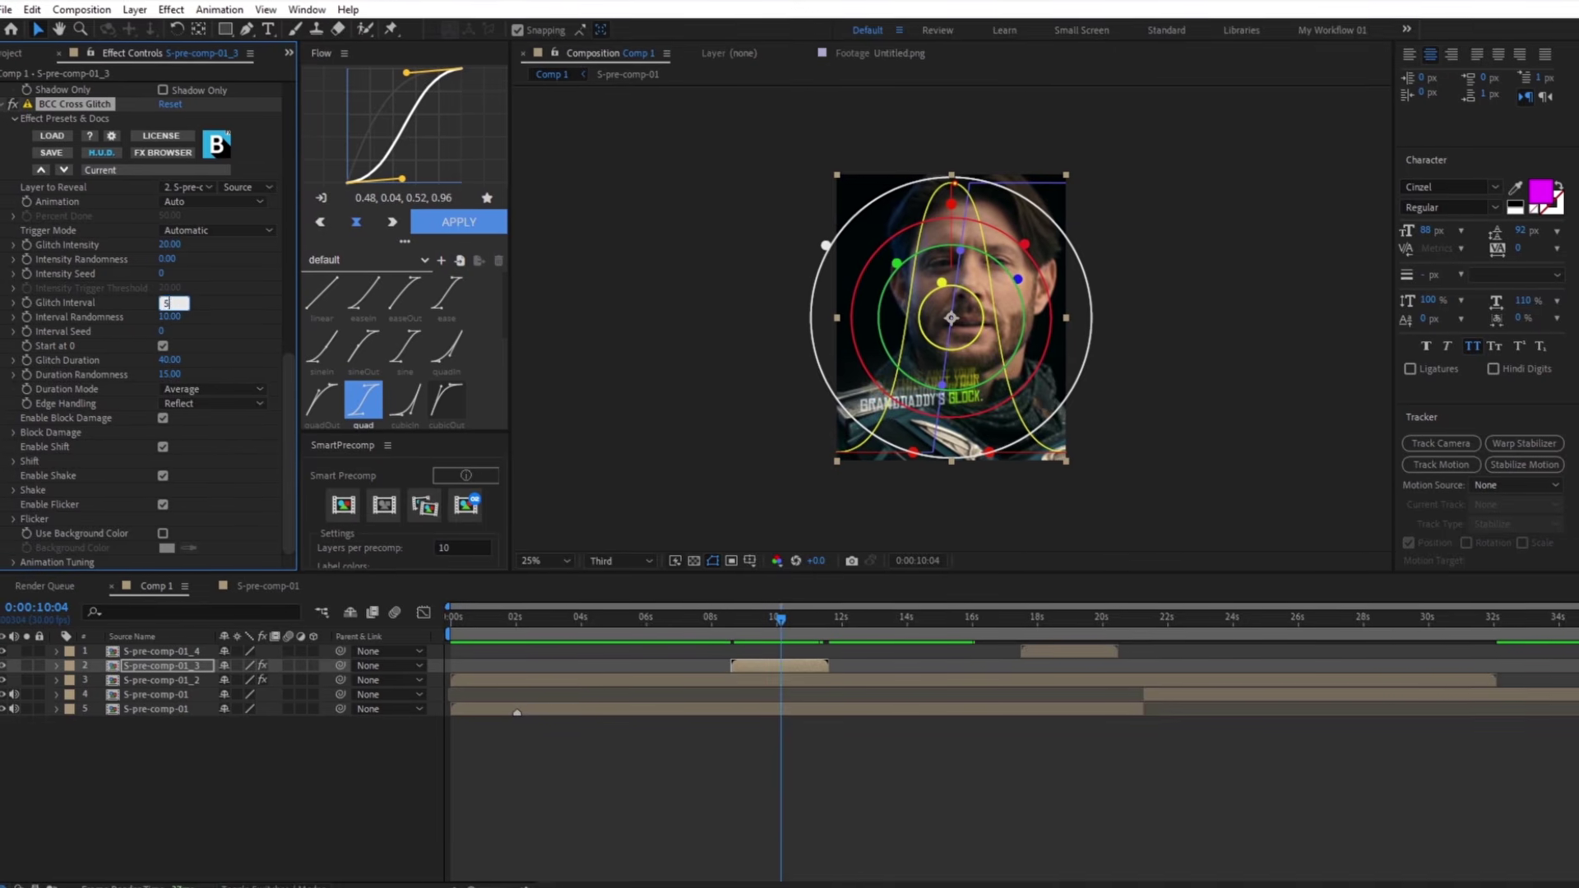
pyautogui.press('Return')
pyautogui.click(171, 323)
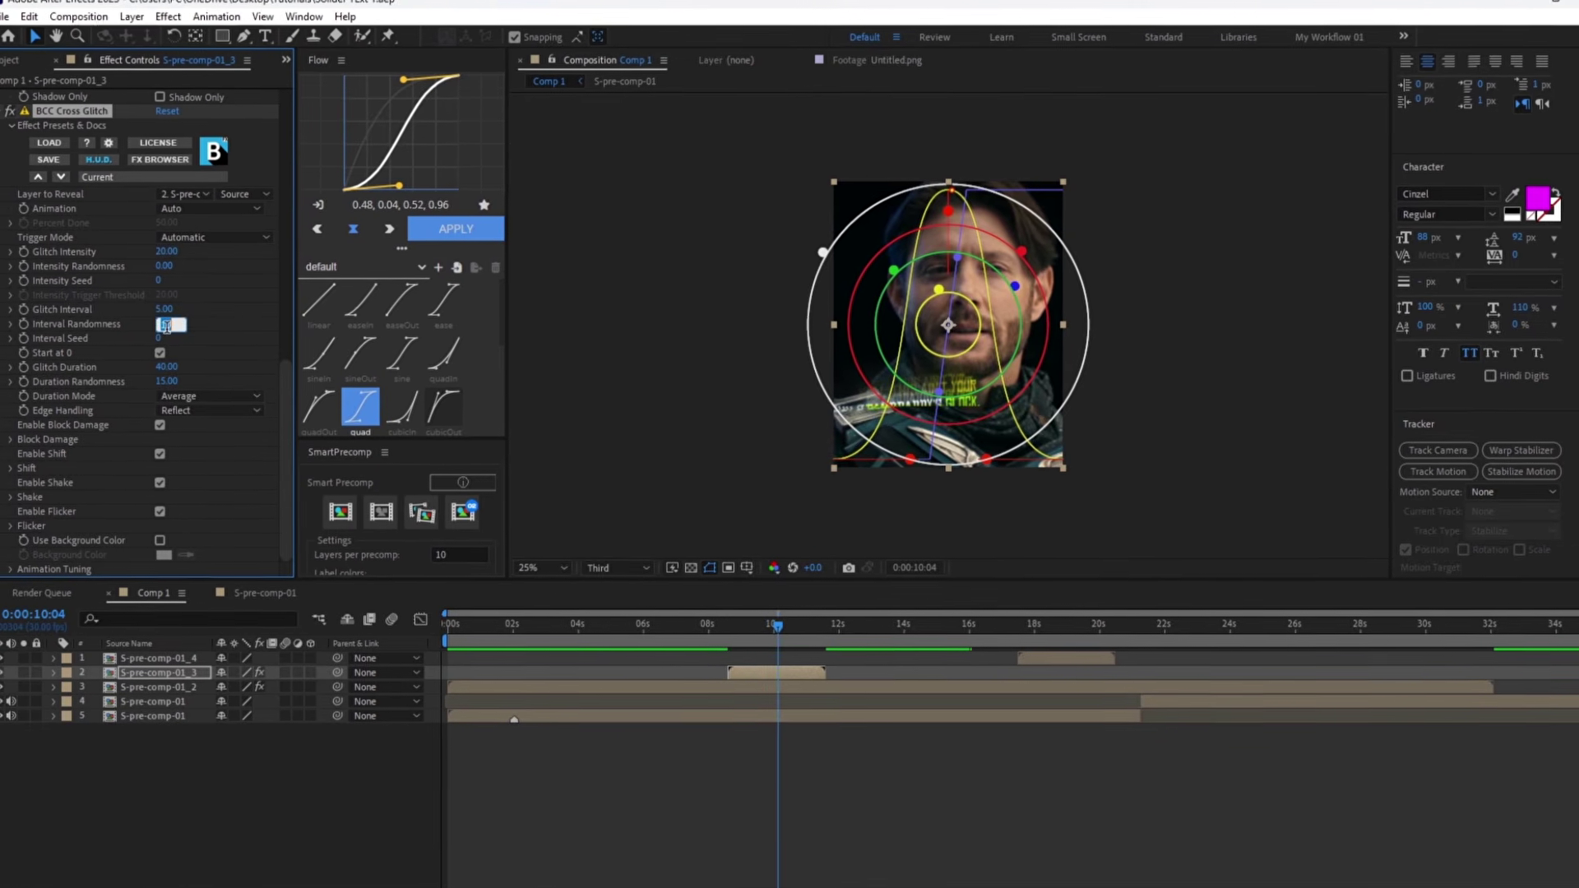
pyautogui.write('5')
pyautogui.press('Return')
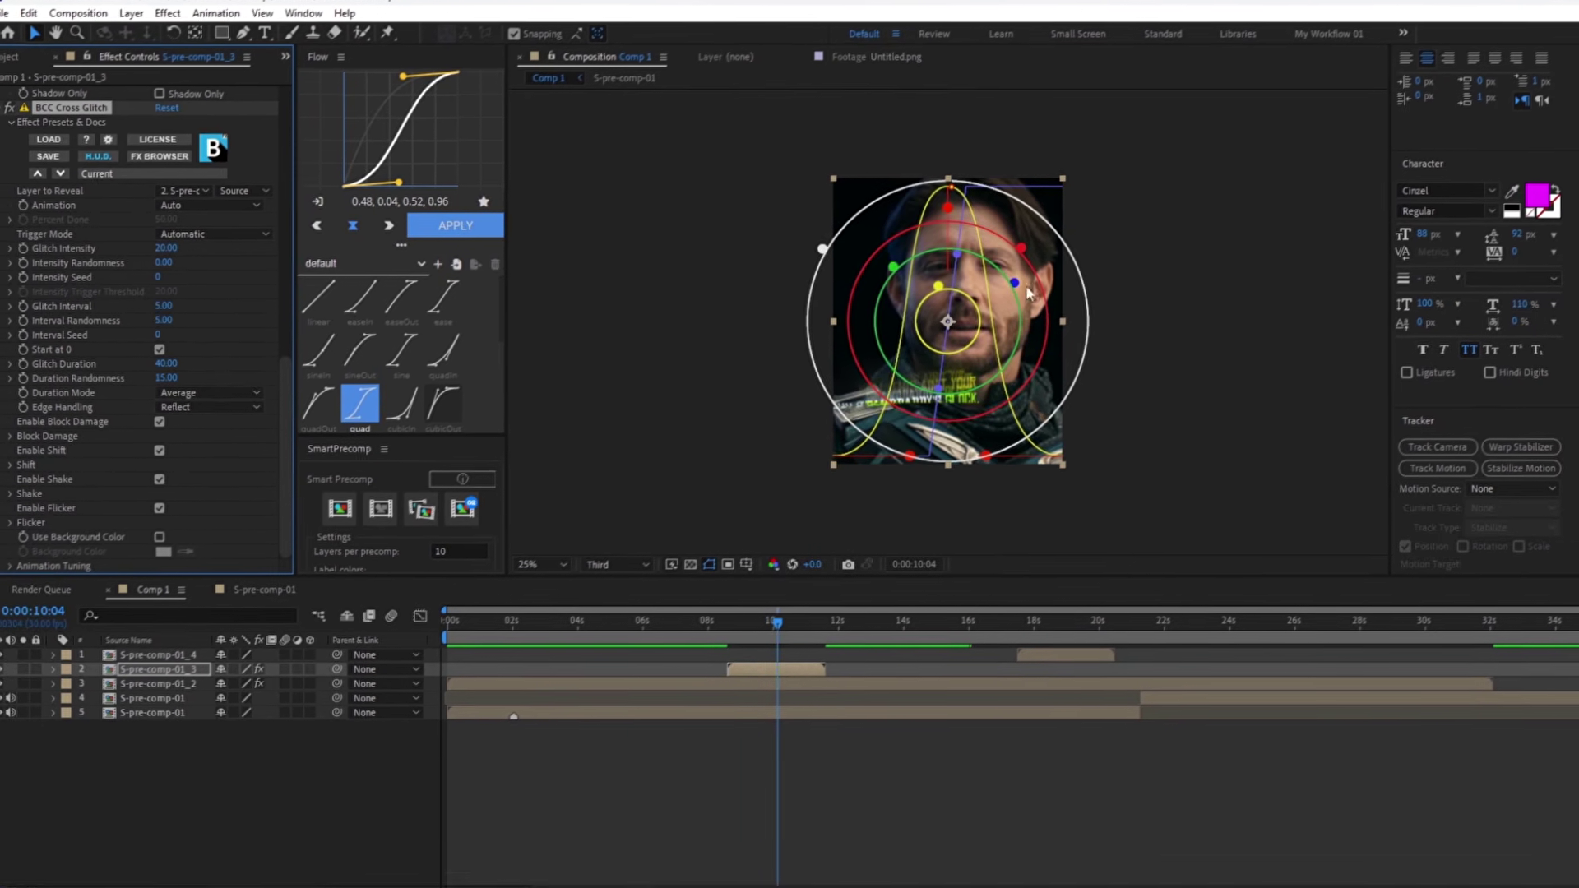
# Shrink the Cross Glitch's blue and green on-screen rings around the frame's centre and replay from just before the caption
pyautogui.moveTo(1011, 289); pyautogui.dragTo(1002, 293)
pyautogui.moveTo(889, 455); pyautogui.dragTo(935, 459)
pyautogui.moveTo(895, 268); pyautogui.dragTo(933, 232)
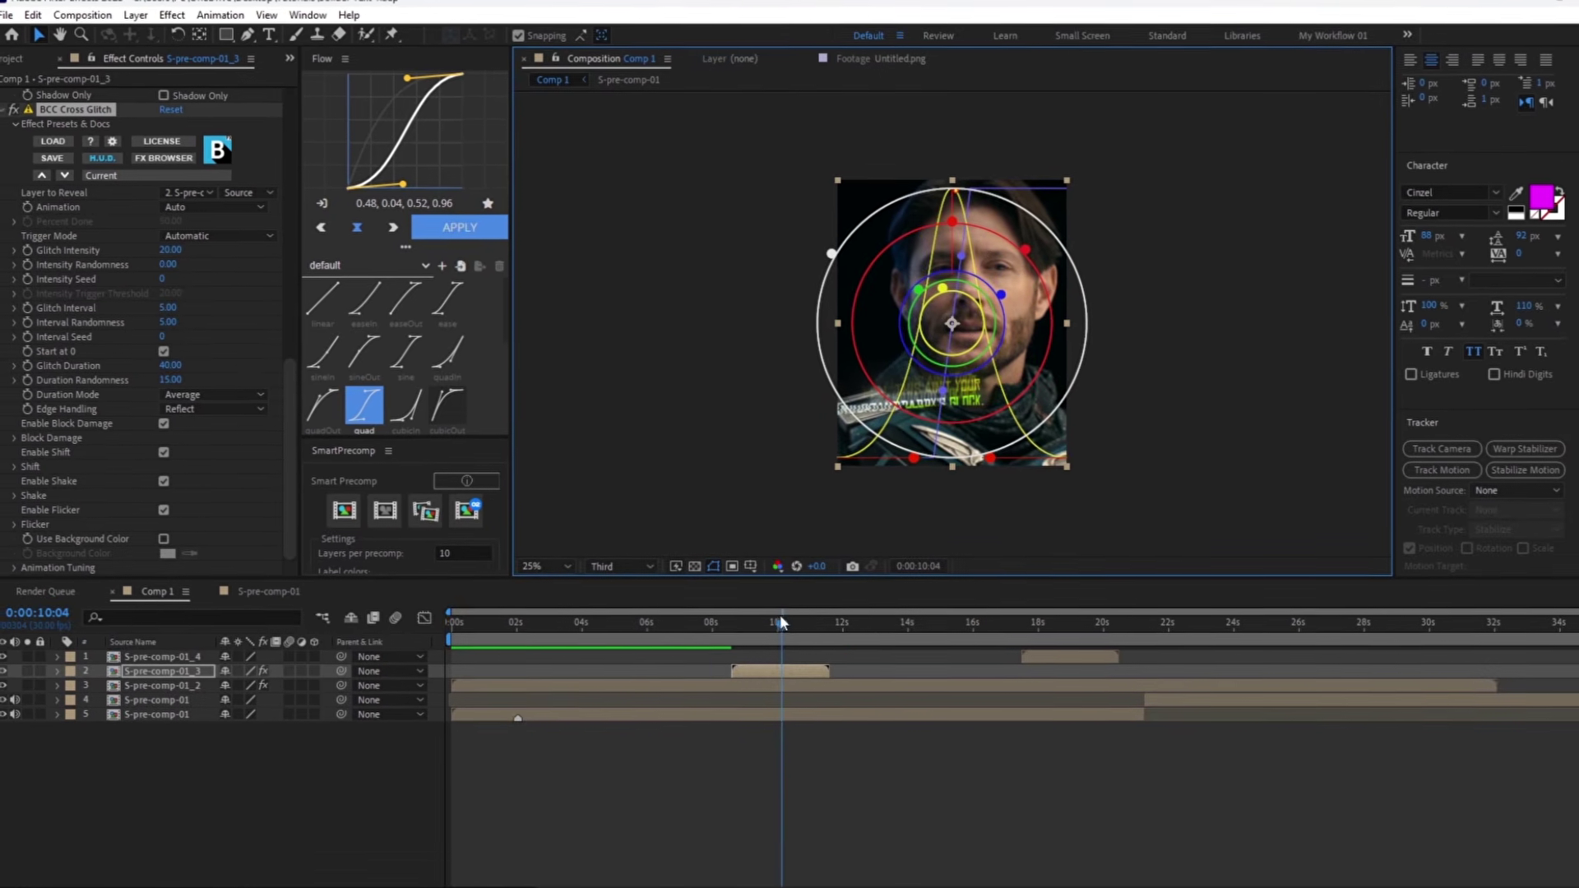
pyautogui.moveTo(777, 623); pyautogui.dragTo(703, 622)
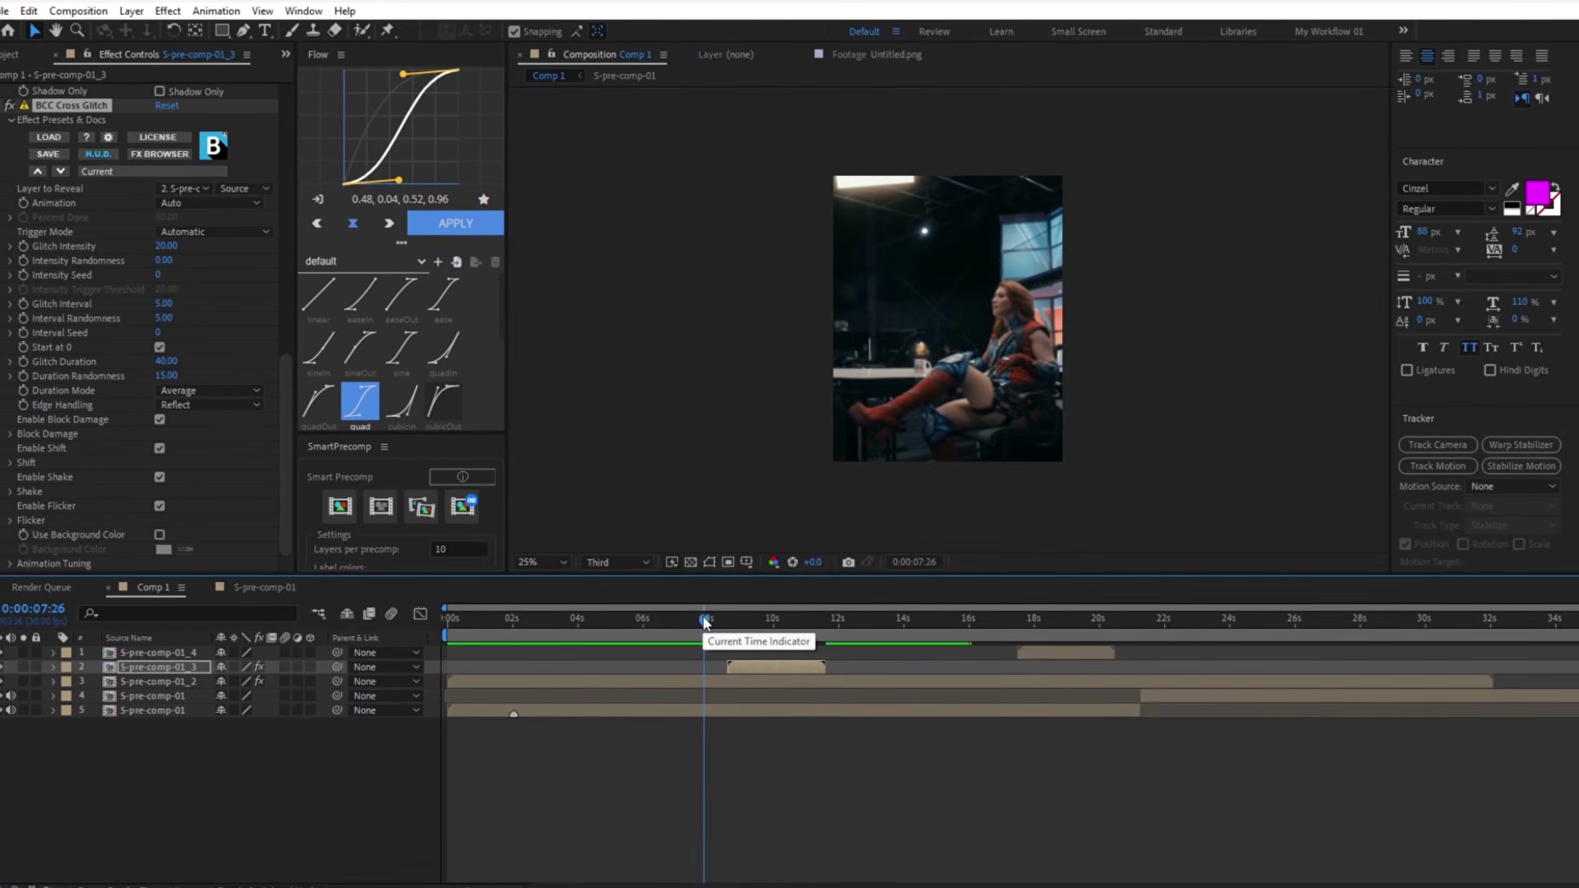
pyautogui.press('space')
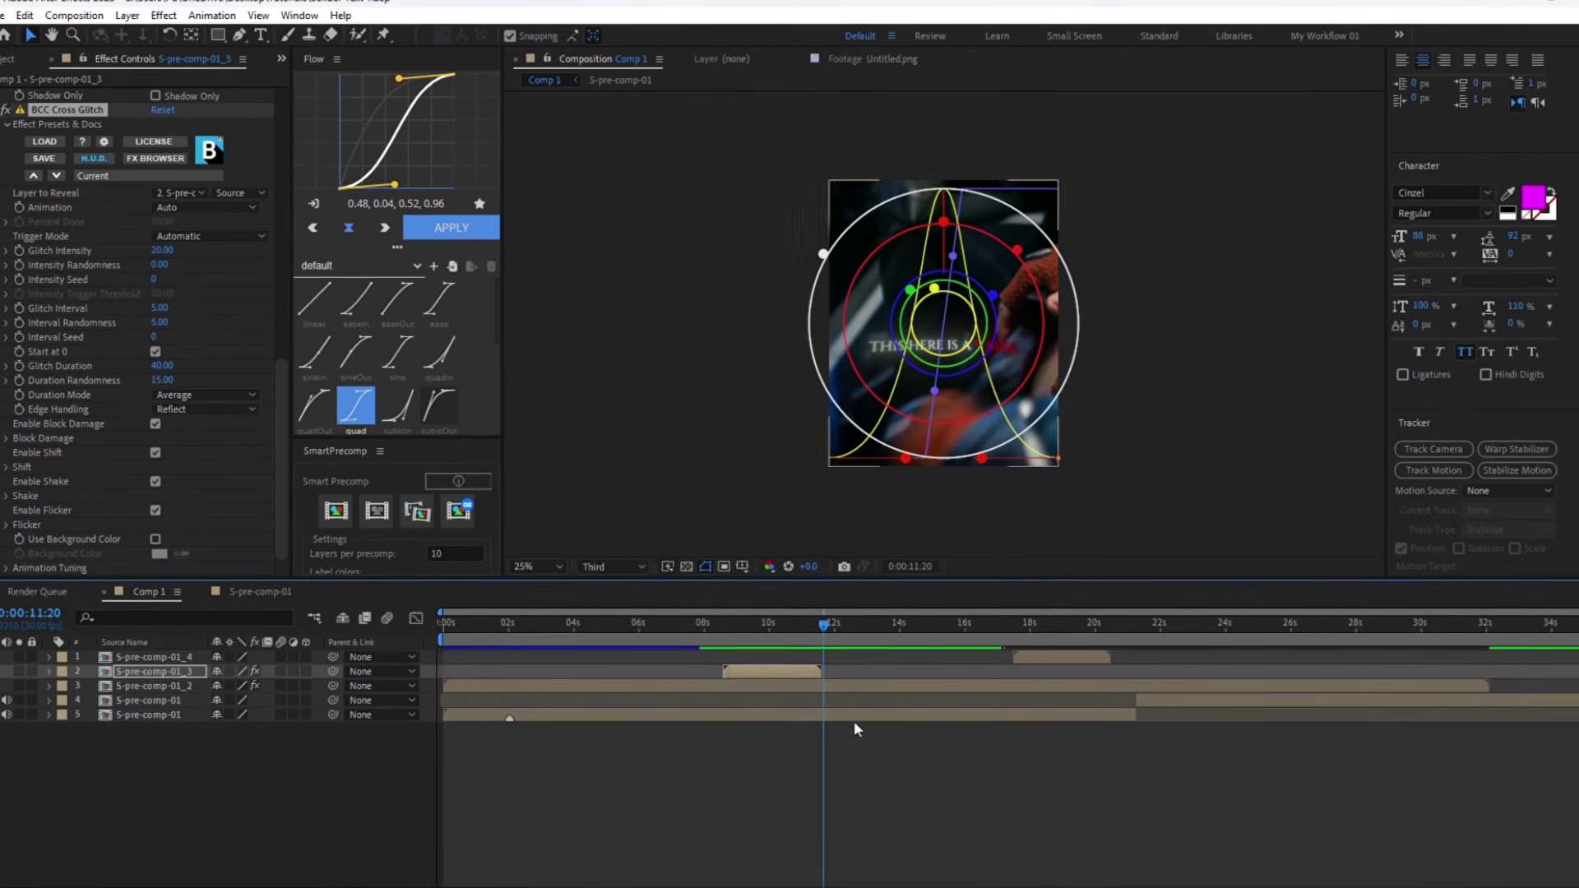
# Replace the BCC Cross Glitch on the "Well, mine's a much longer" precomp with the full effect stack copied from the "granddaddy's Glock" precomp
pyautogui.click(1055, 630)
pyautogui.click(1044, 656)
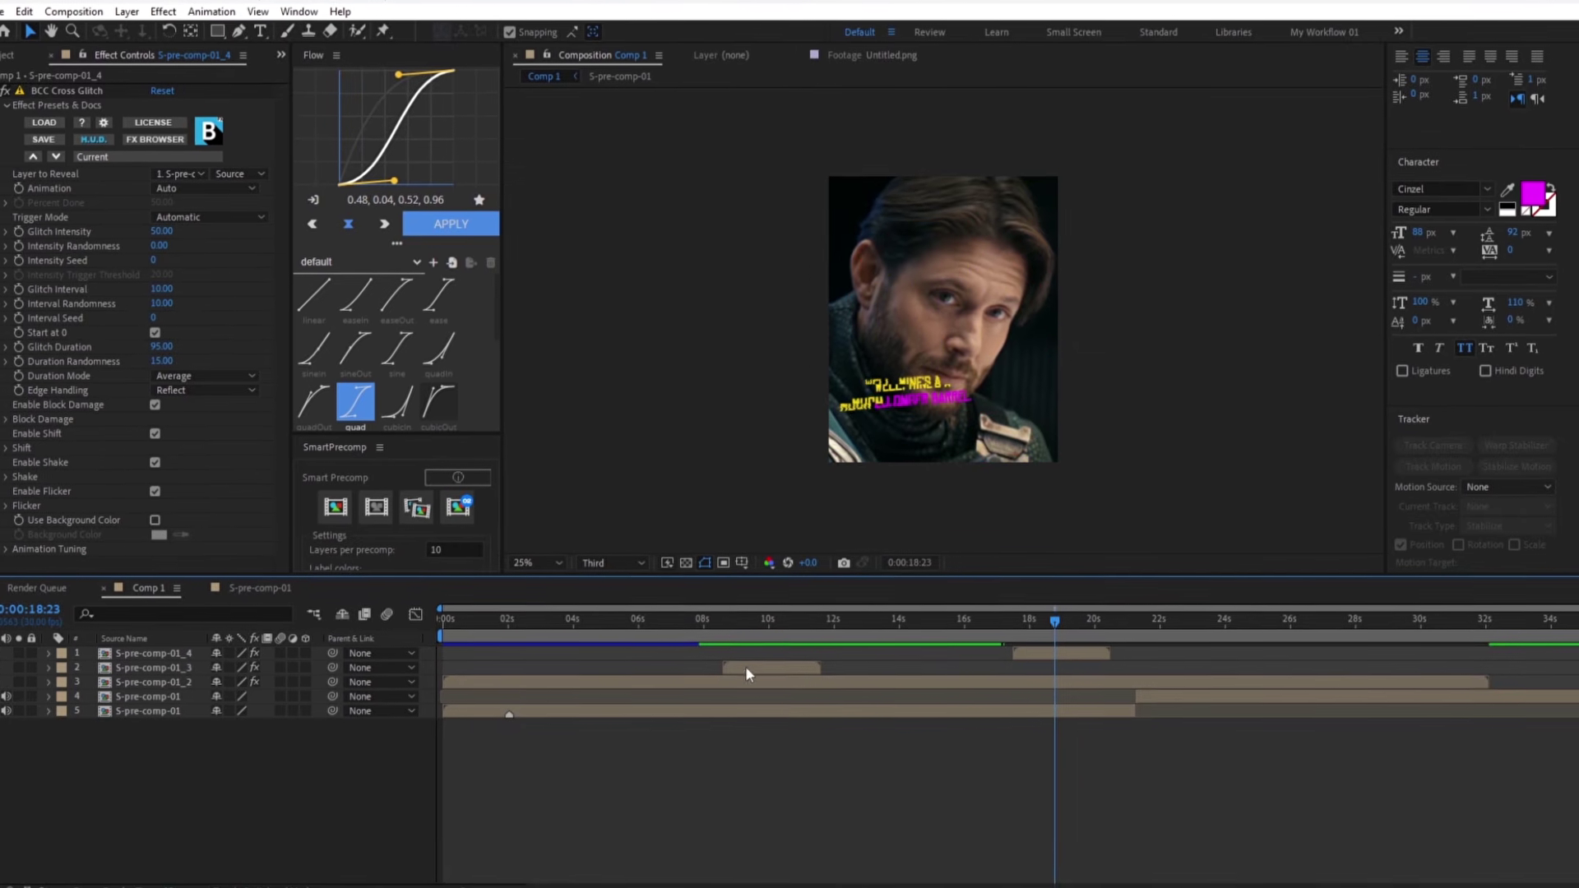
pyautogui.click(748, 670)
pyautogui.click(42, 90)
pyautogui.keyDown('ctrl'); pyautogui.click(128, 306); pyautogui.keyUp('ctrl')
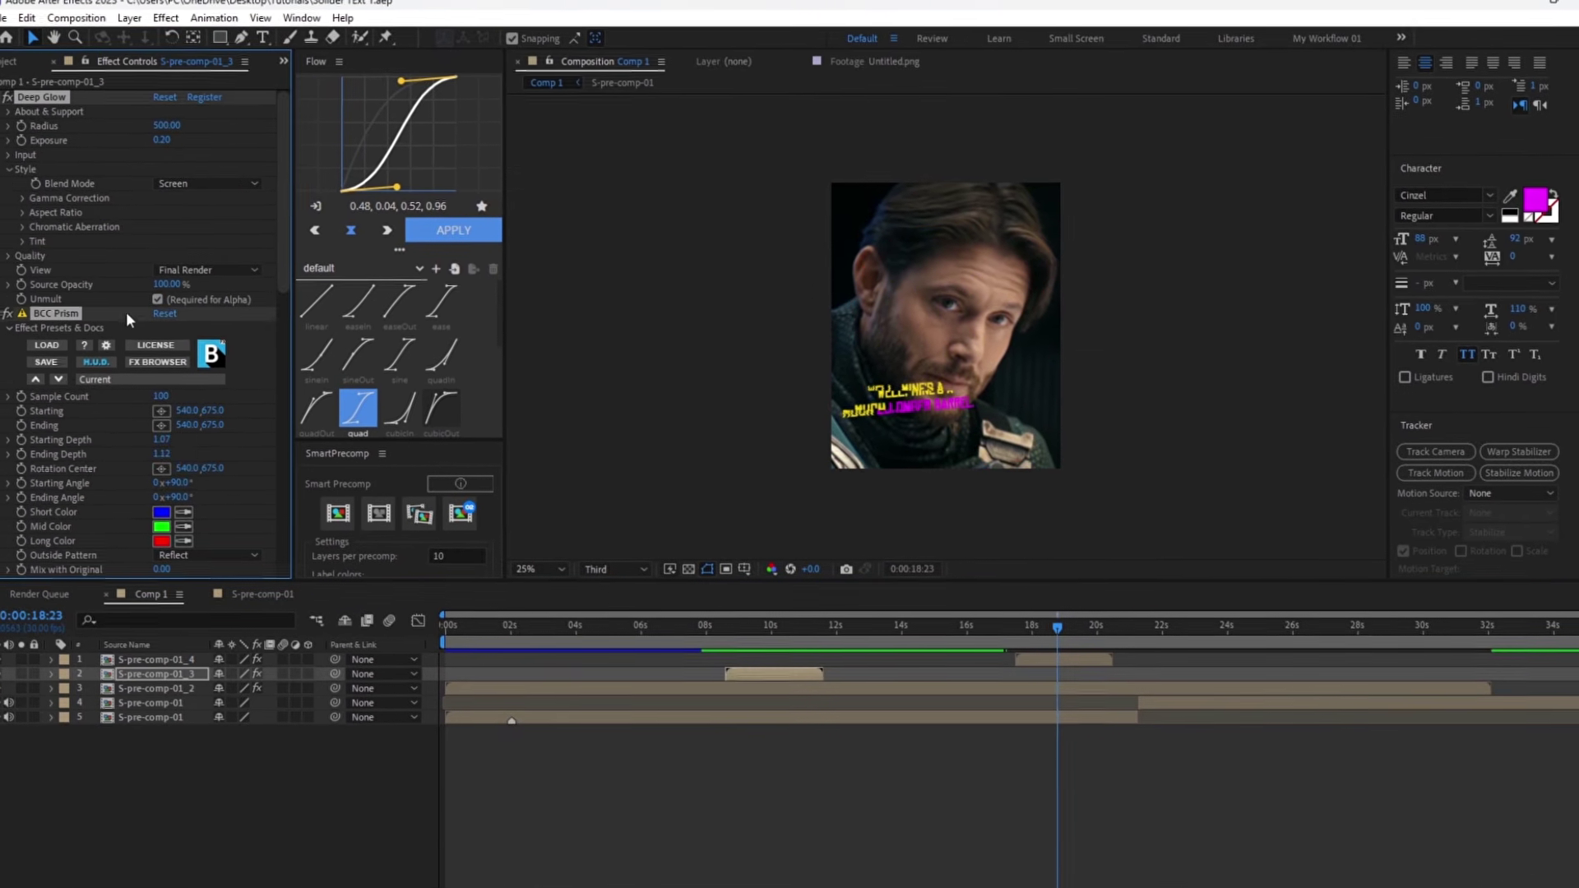
pyautogui.click(1022, 657)
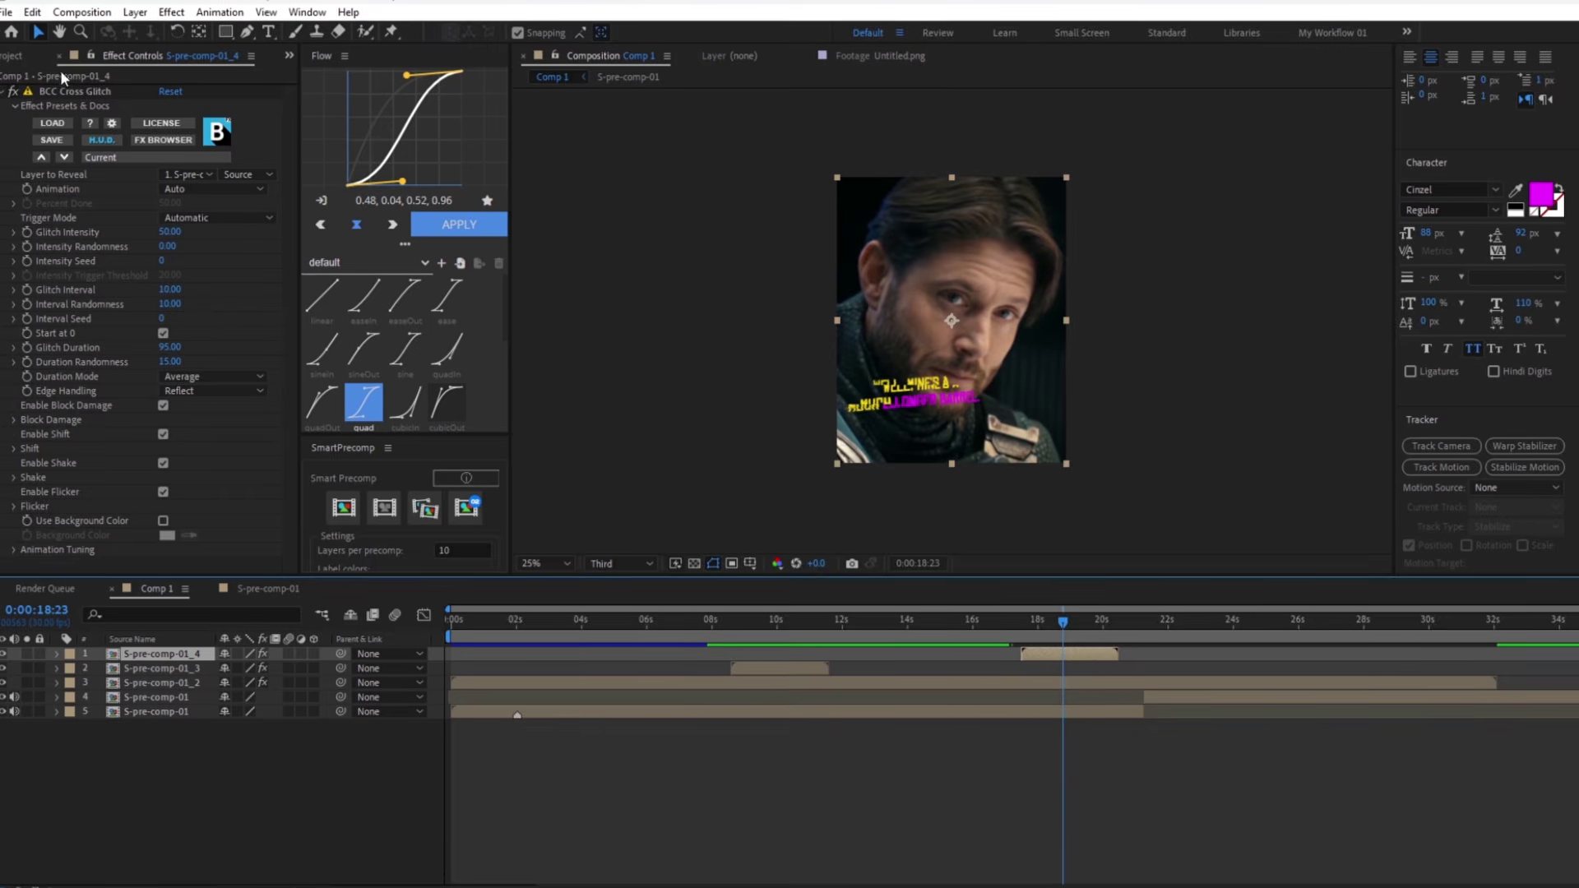
pyautogui.click(64, 92)
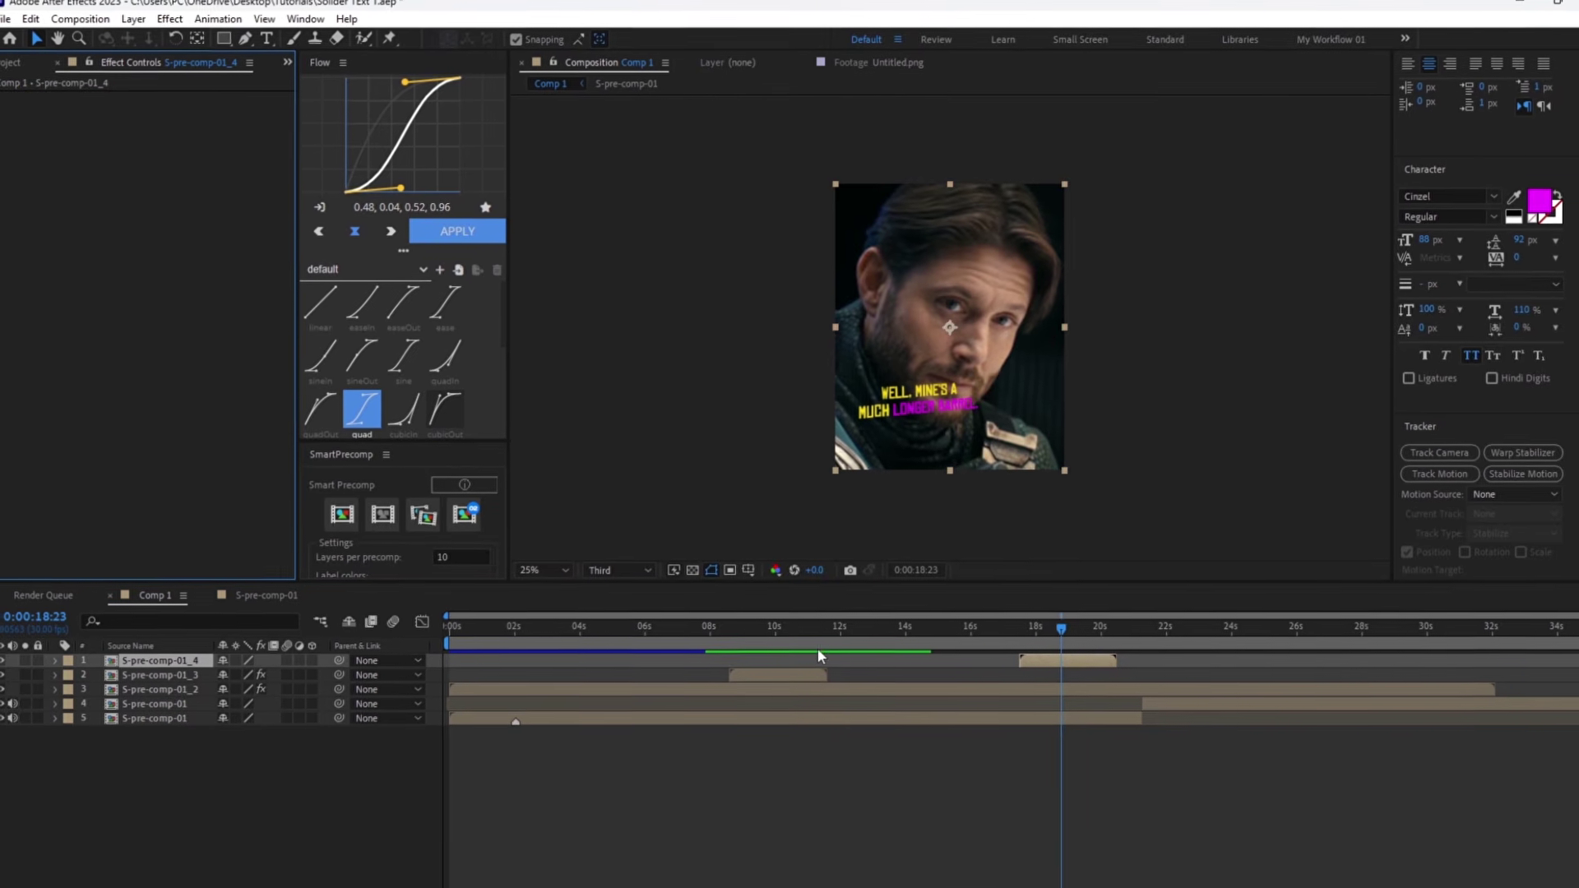
pyautogui.hotkey('ctrl', 'v')
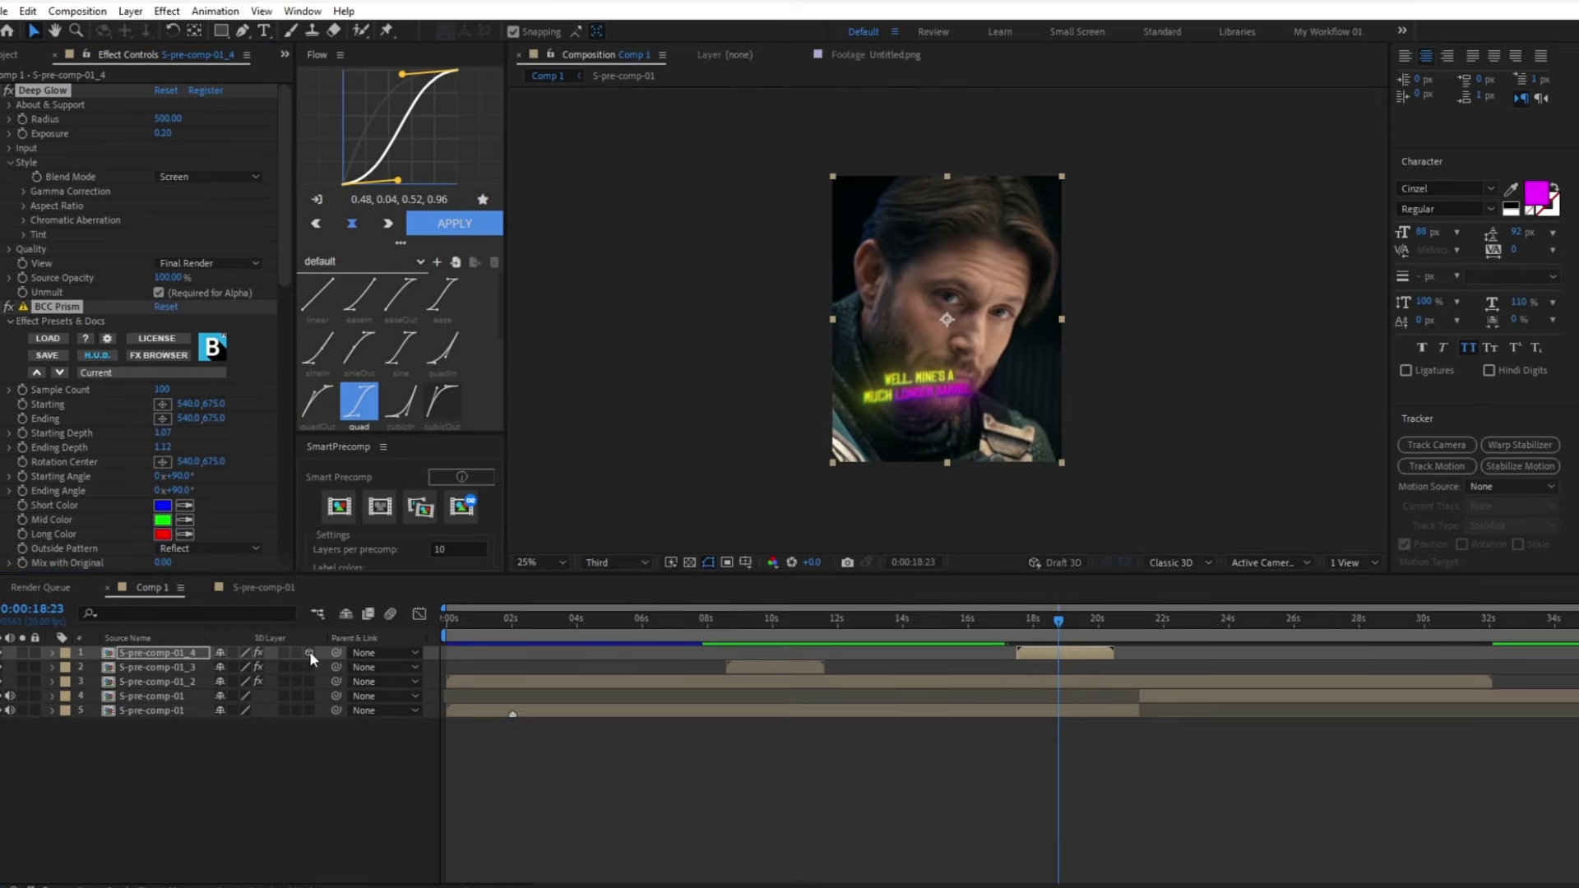
# Make both glitch caption precomps 3D layers and turn the "granddaddy's Glock" one slightly around its Y axis
pyautogui.click(311, 650)
pyautogui.click(311, 665)
pyautogui.click(734, 618)
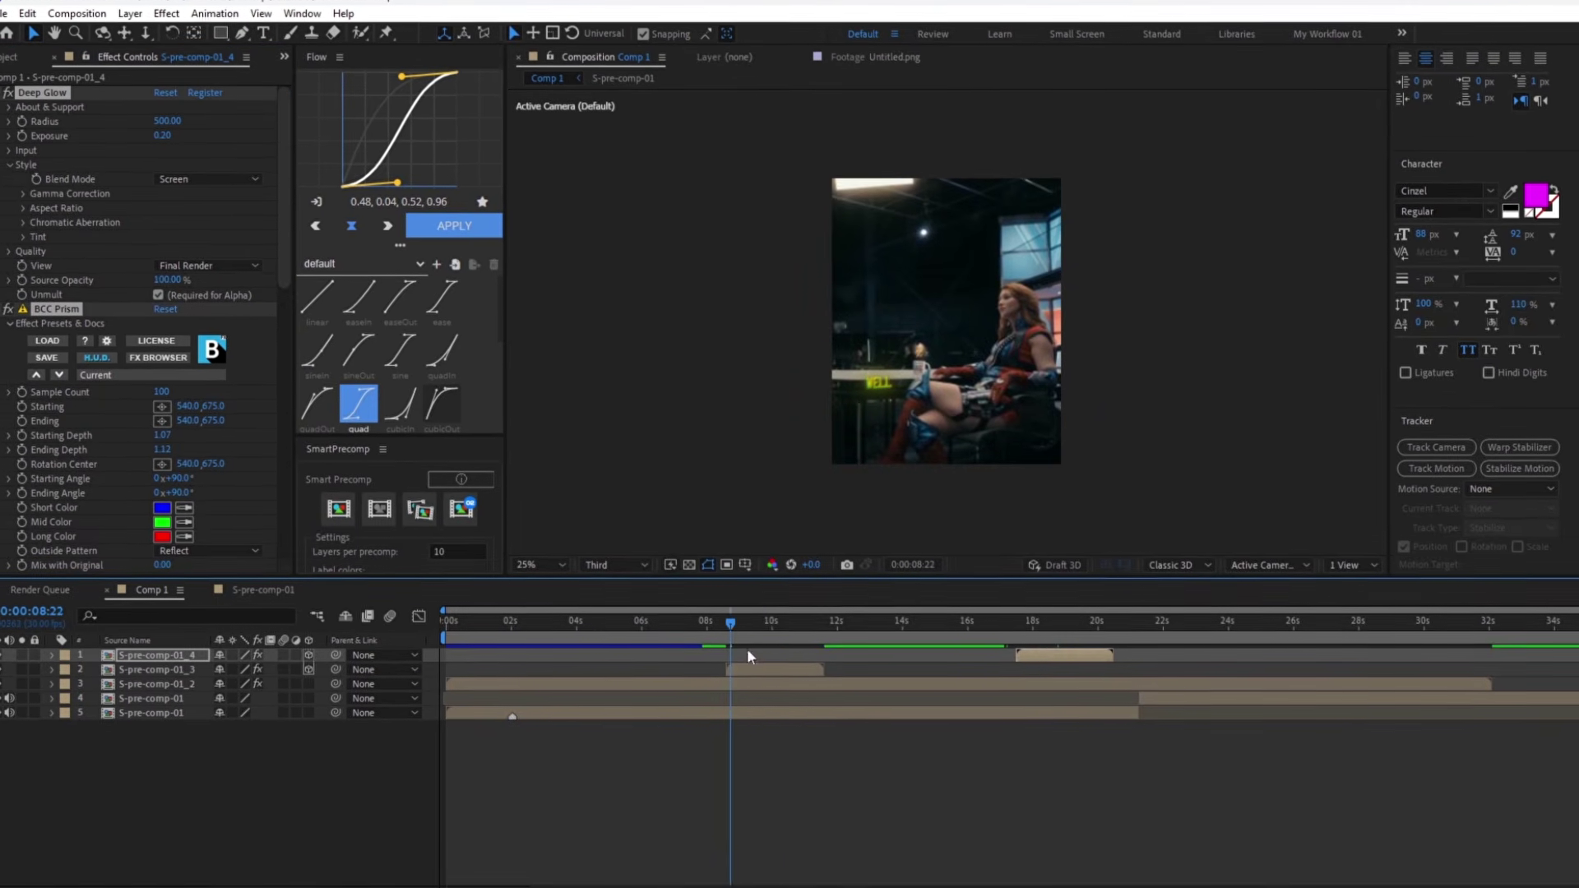
pyautogui.click(770, 649)
pyautogui.click(773, 671)
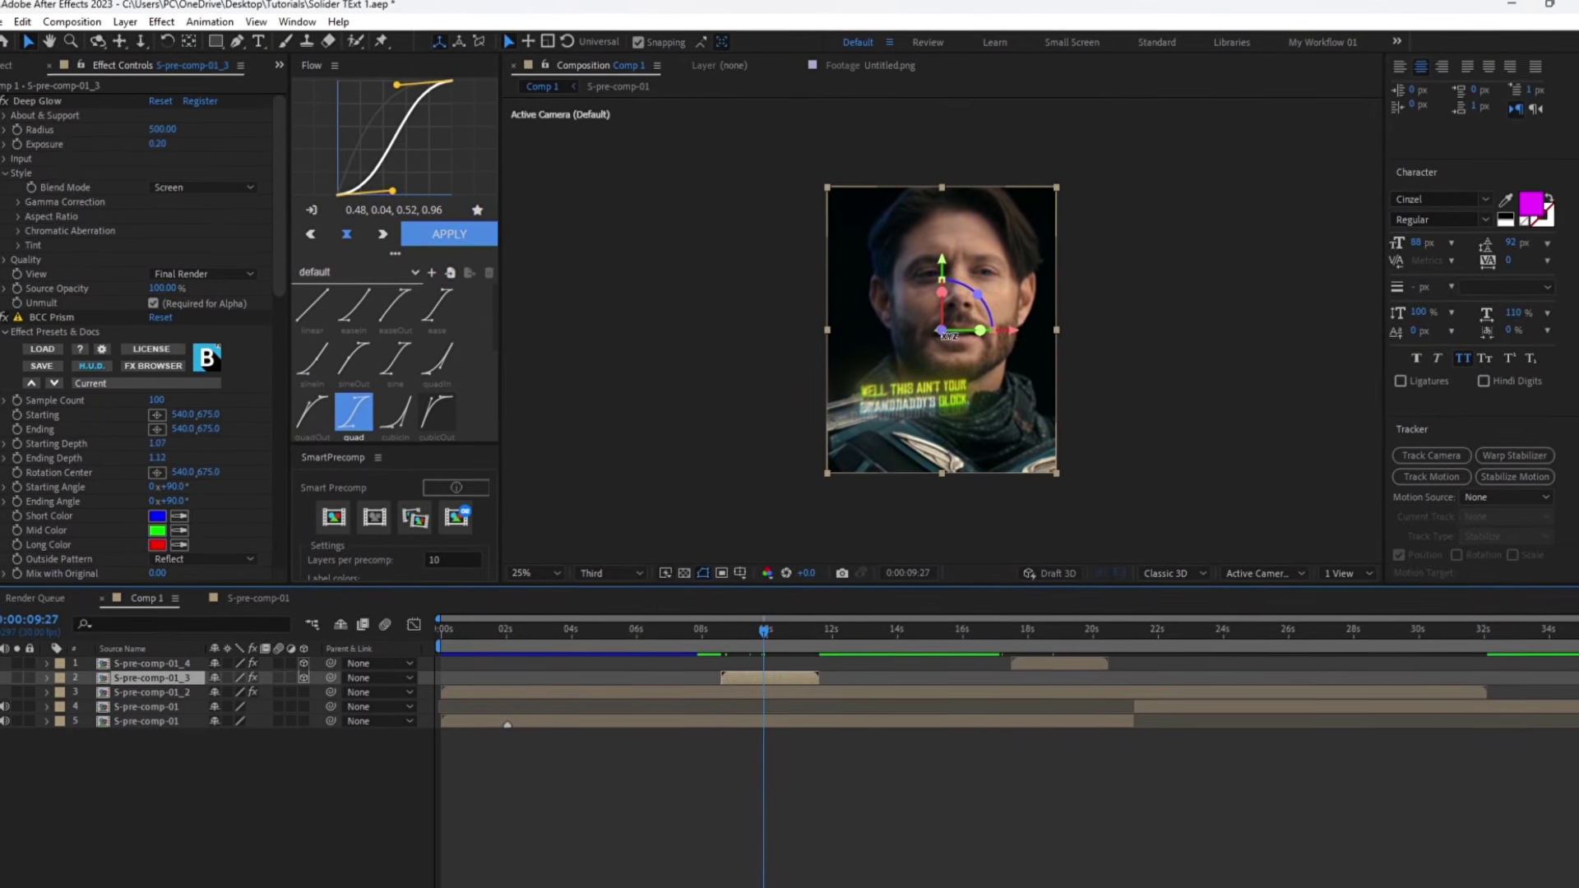
pyautogui.moveTo(980, 332); pyautogui.dragTo(960, 333)
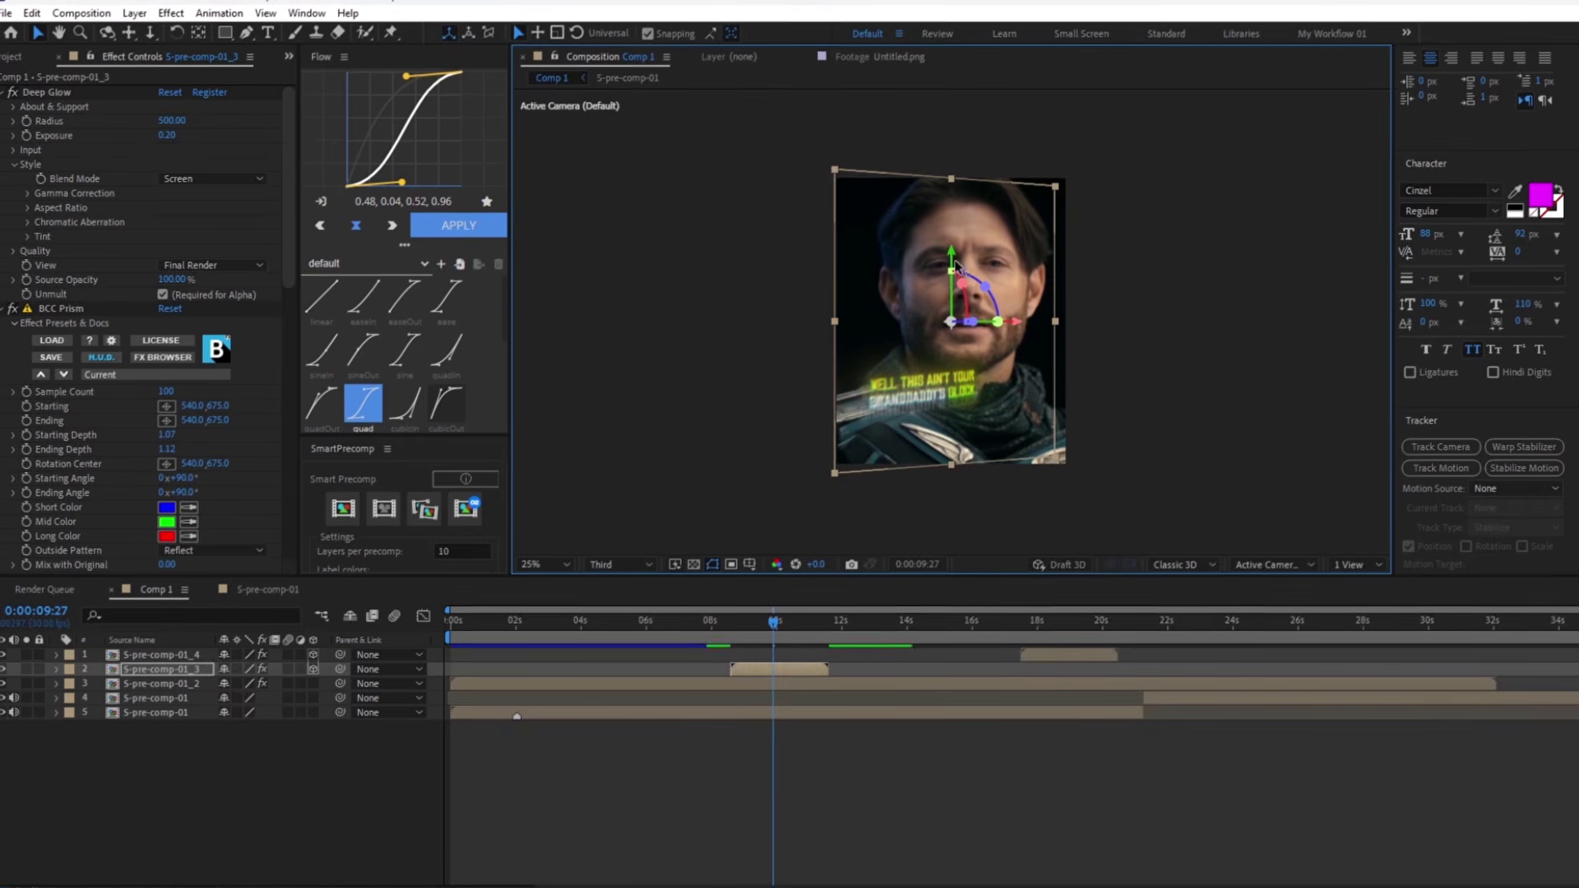
pyautogui.moveTo(958, 278); pyautogui.dragTo(960, 278)
# Scale the "granddaddy's Glock" precomp to 114% and play it back from its start
pyautogui.press('s')
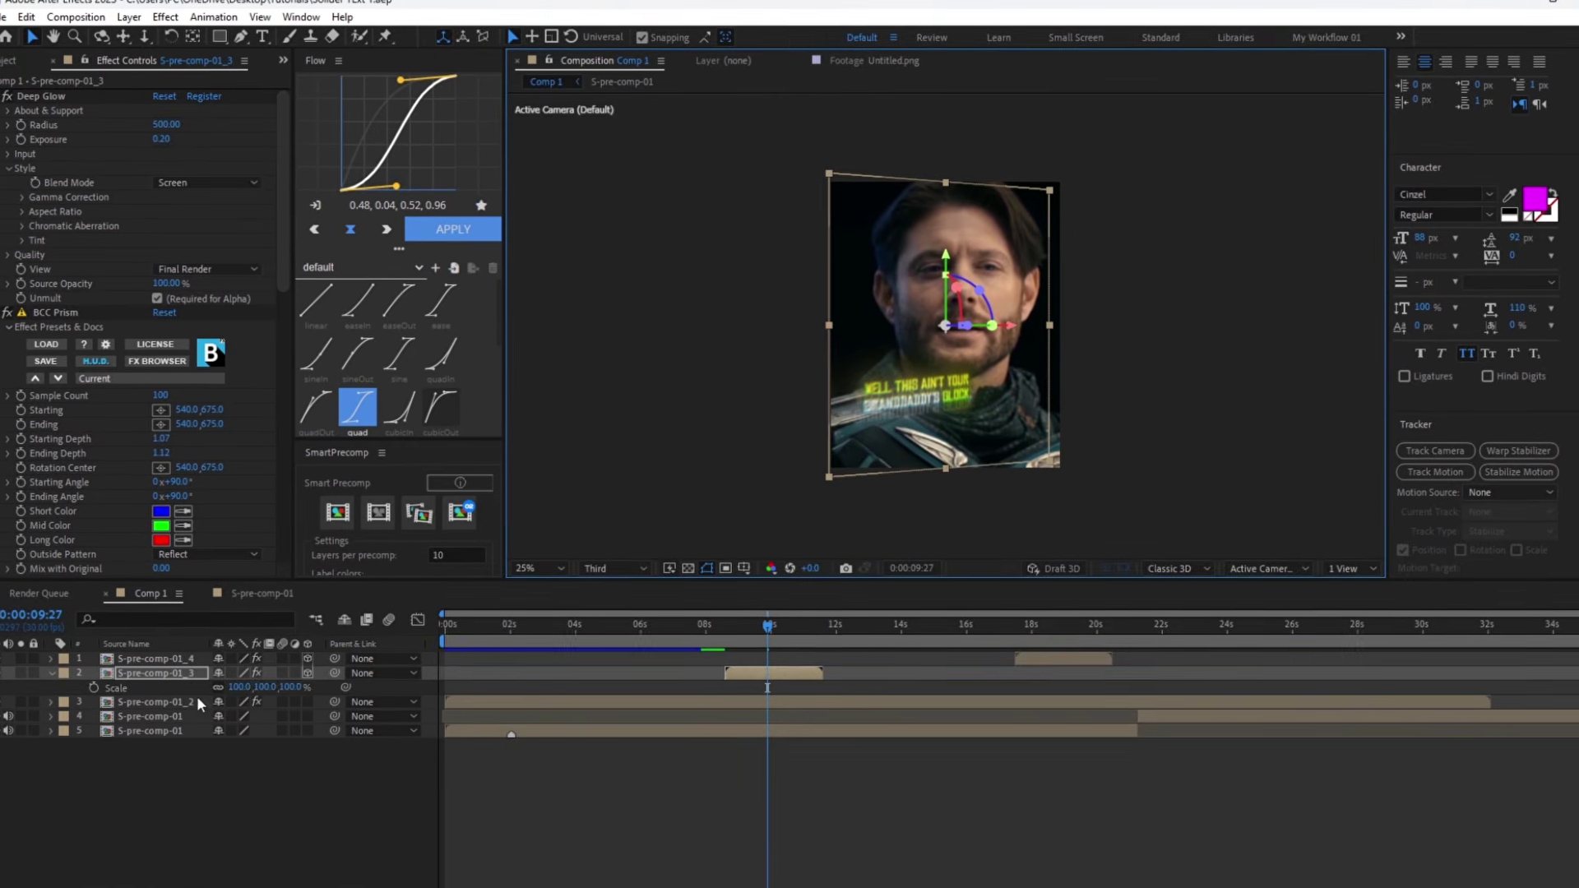
pyautogui.moveTo(247, 689); pyautogui.dragTo(276, 691)
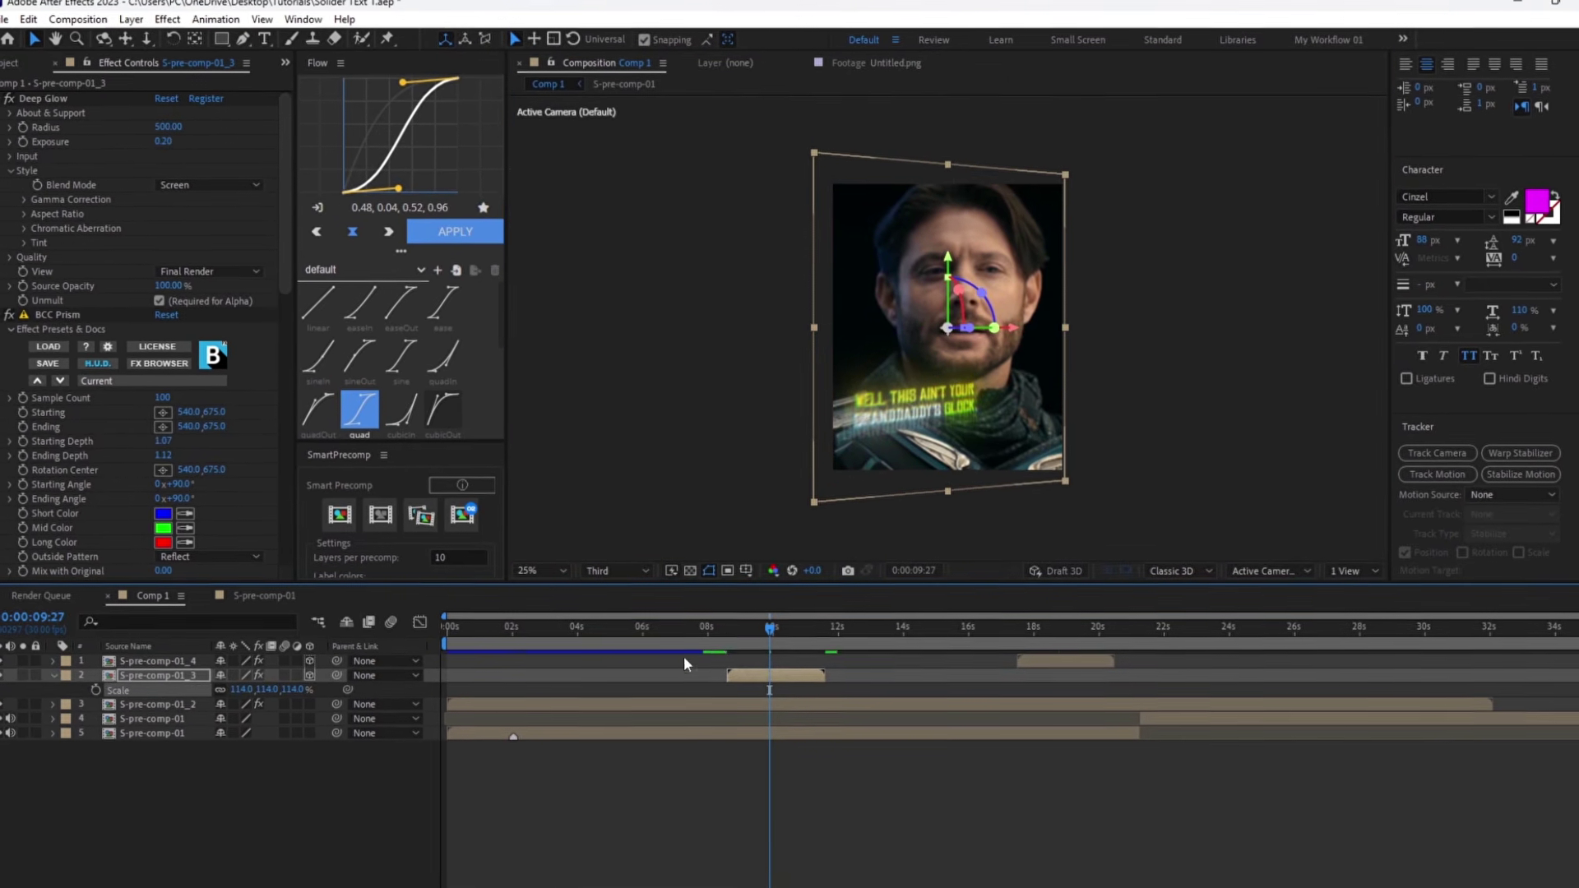
pyautogui.click(730, 633)
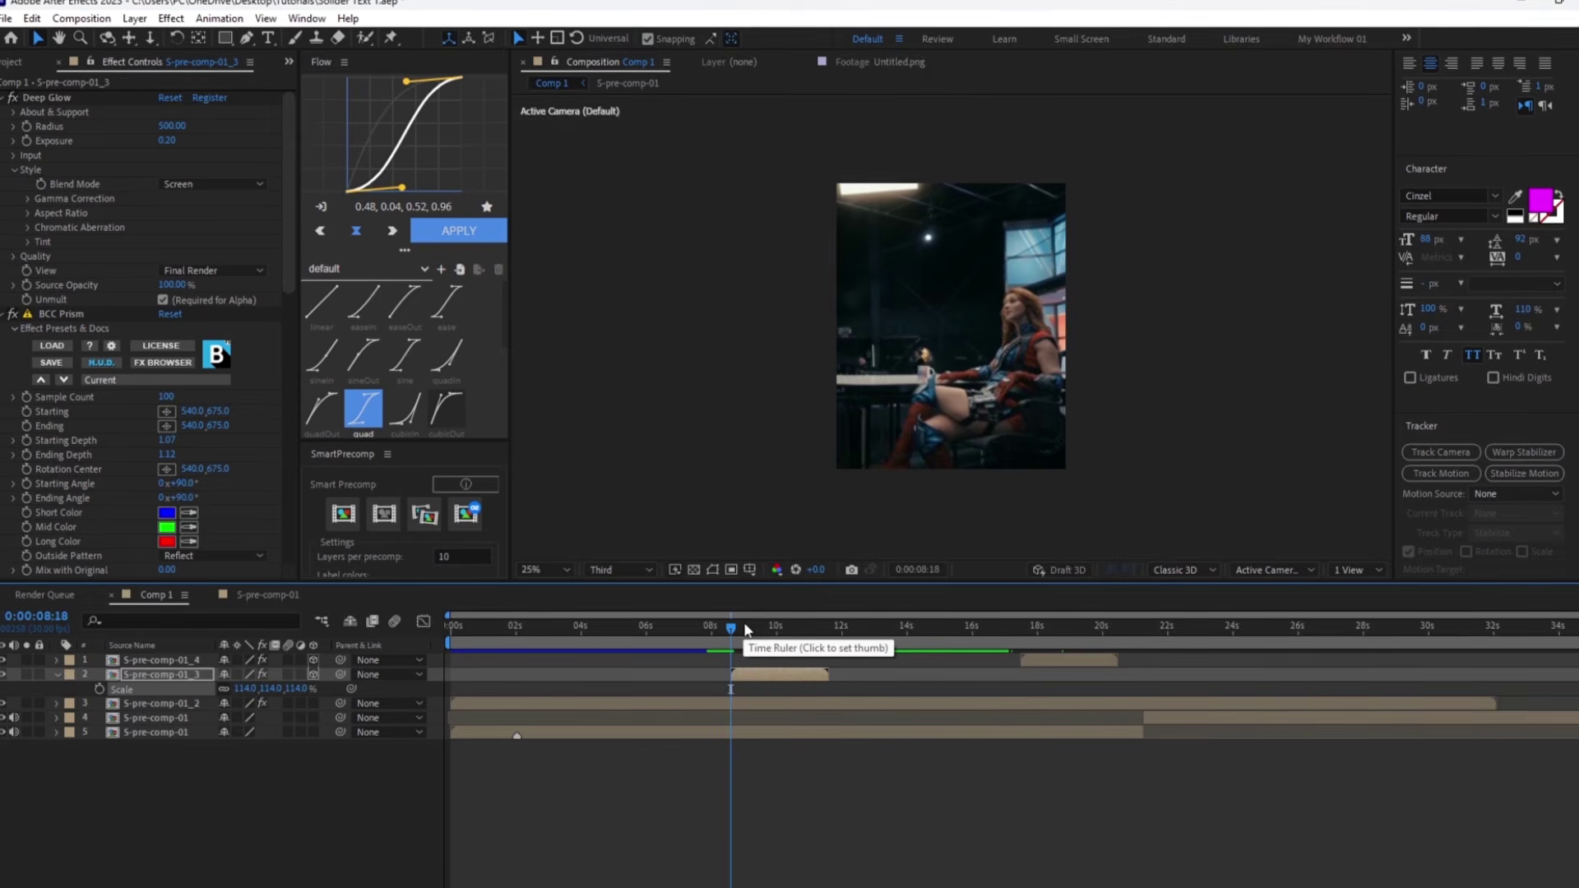
pyautogui.press('space')
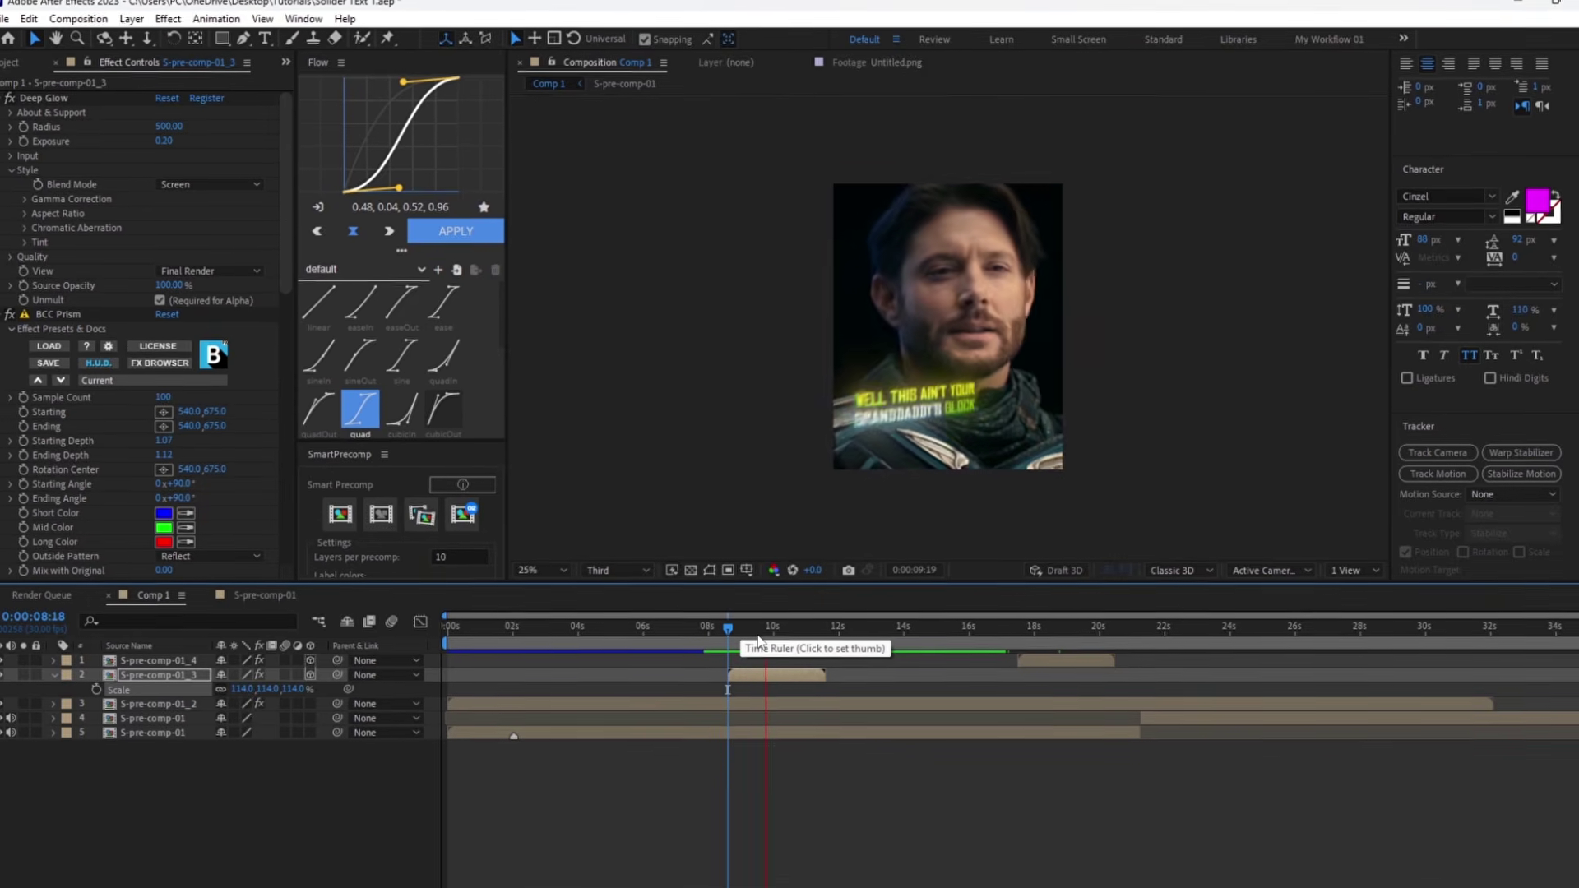
# Set the "Well, mine's a much longer" precomp's Y Rotation to -21° and play it back from its start
pyautogui.click(1049, 628)
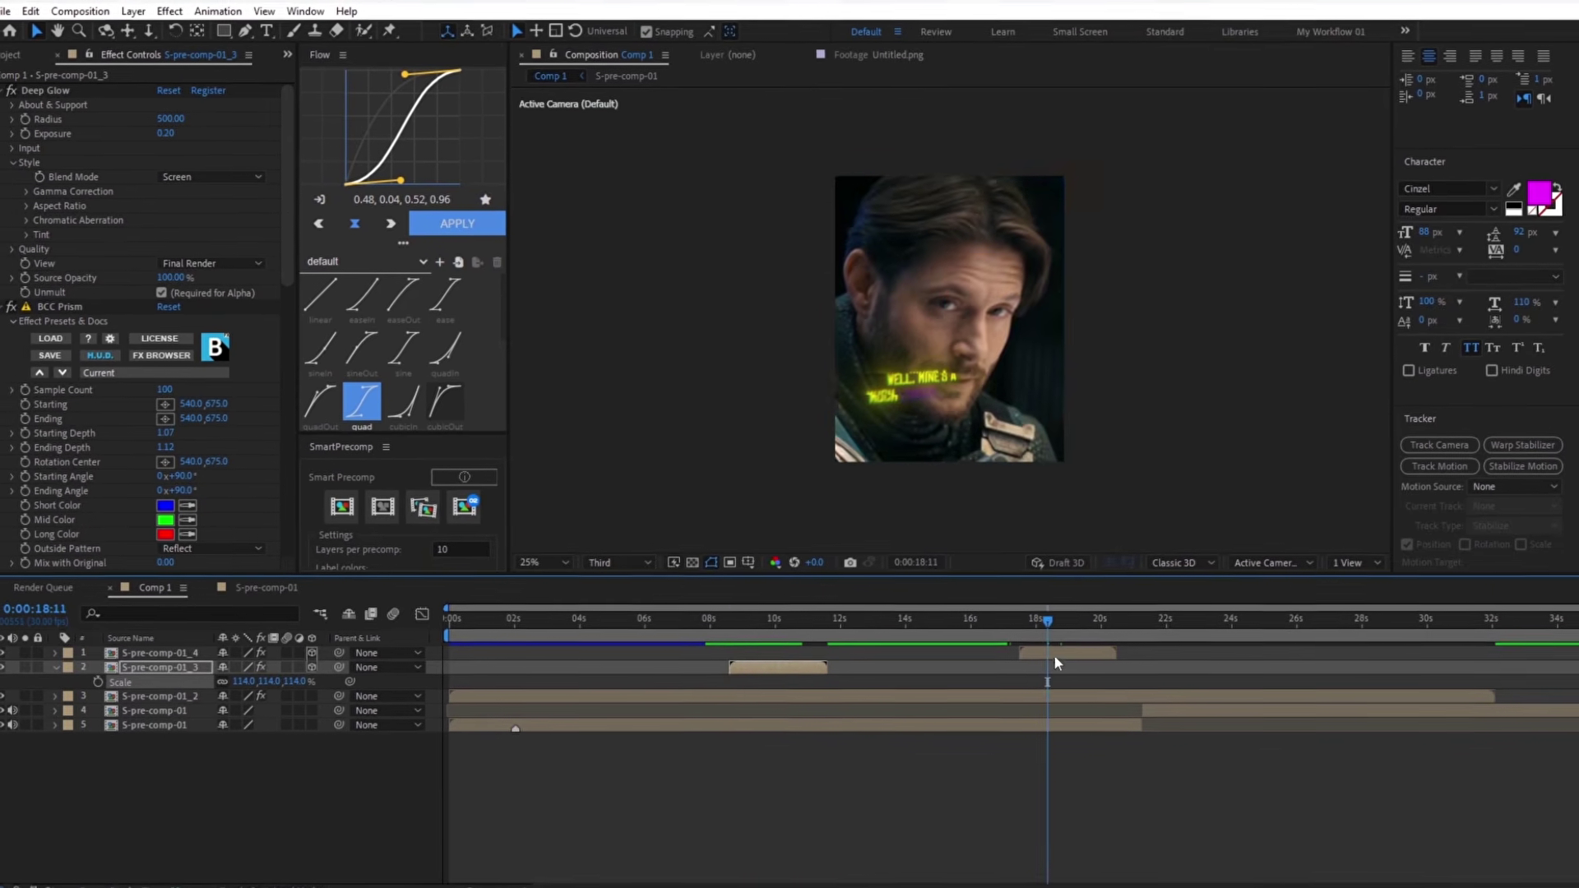
pyautogui.click(1052, 653)
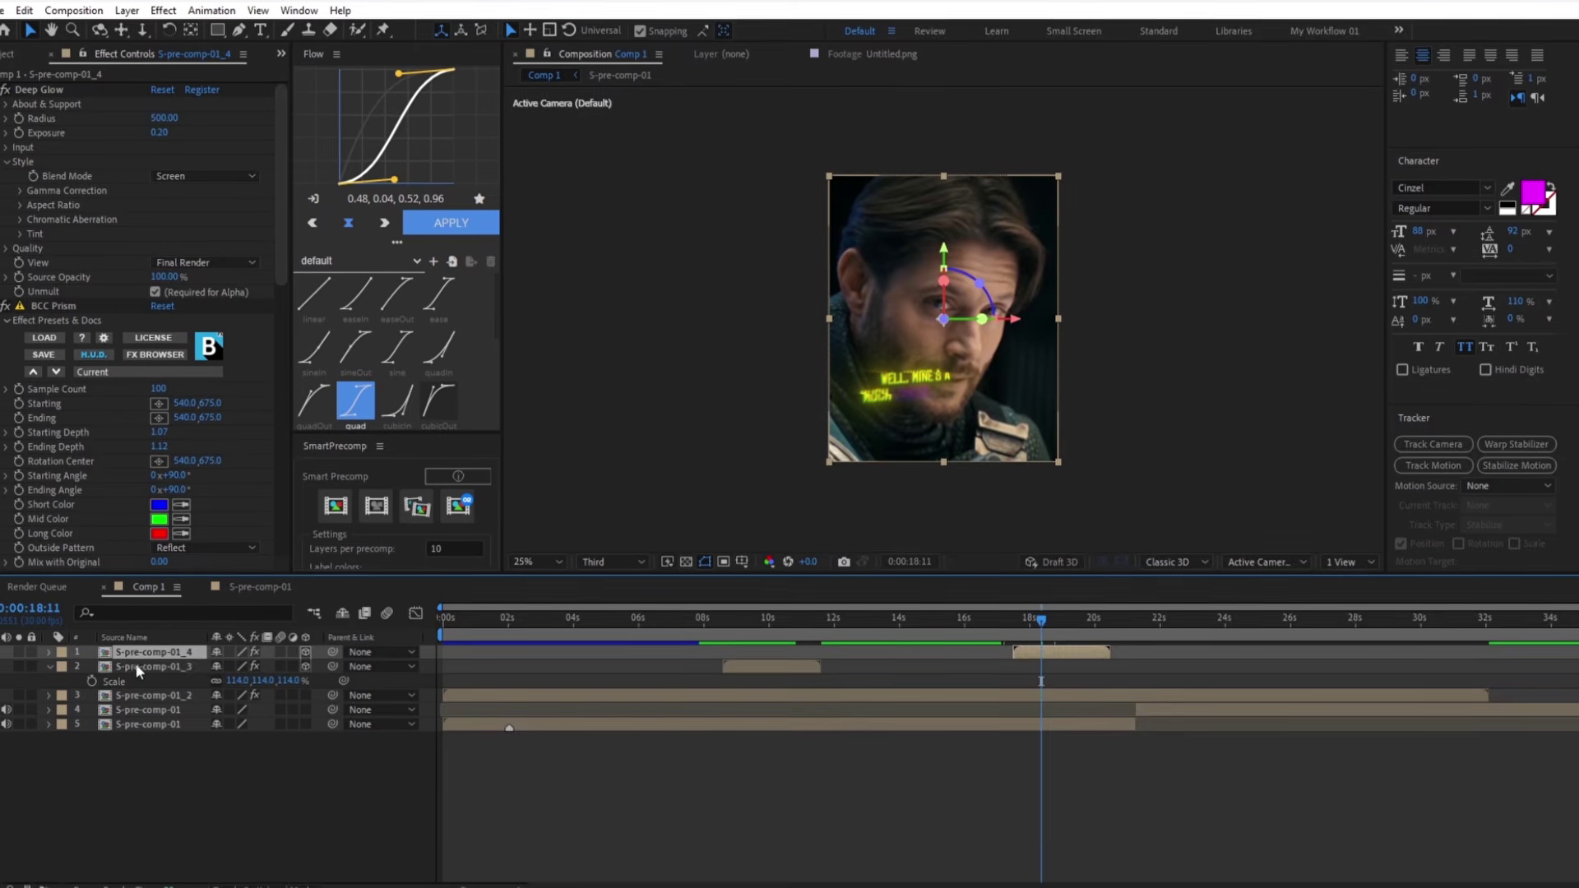
pyautogui.click(51, 660)
pyautogui.click(63, 675)
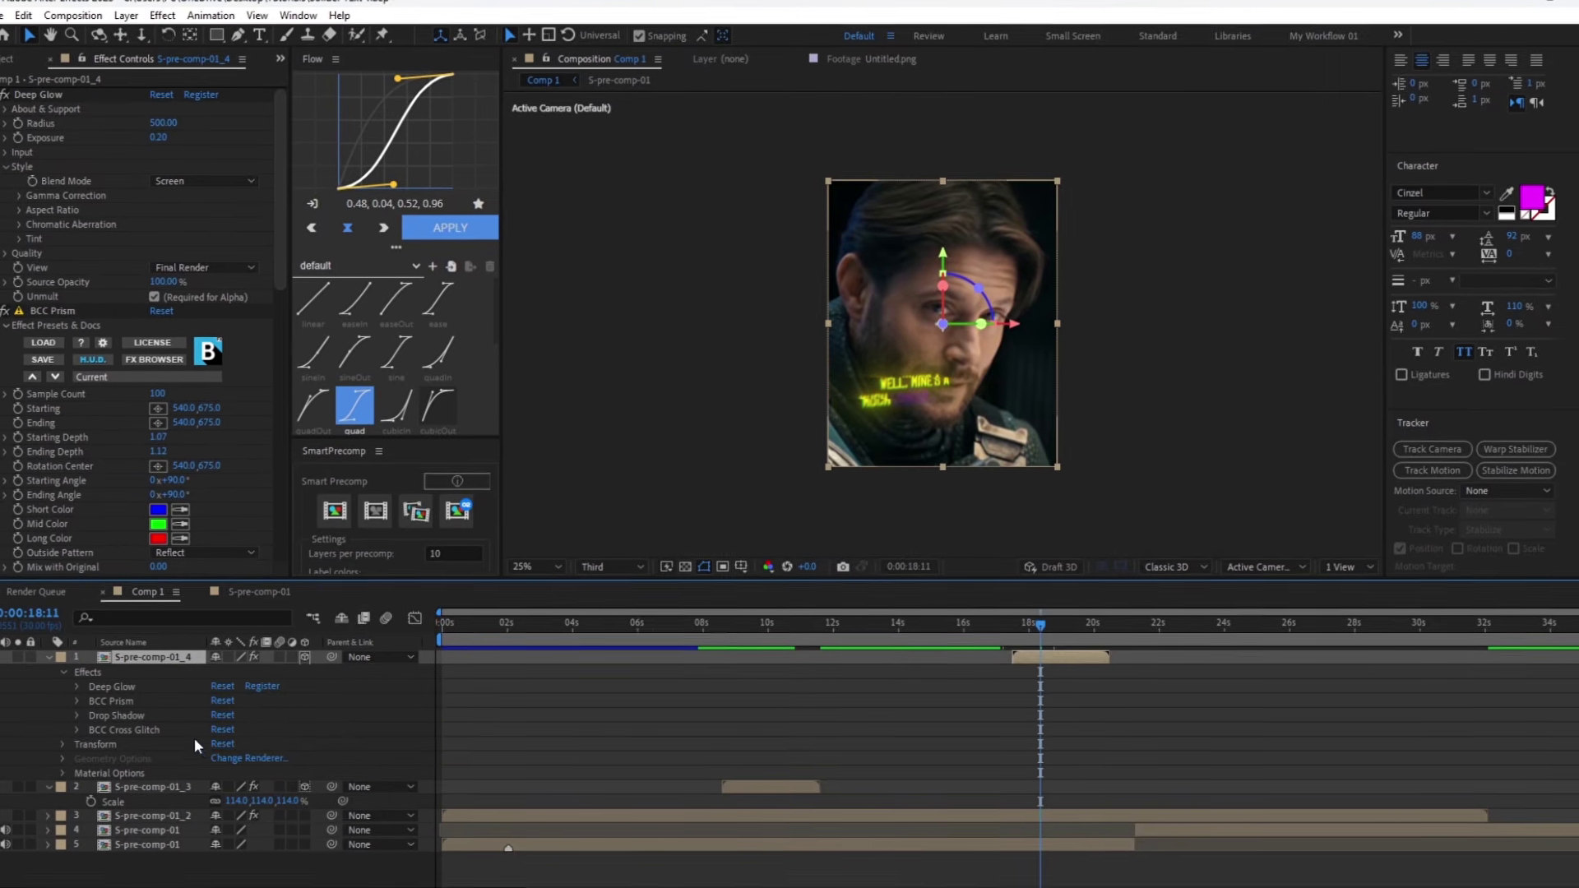
pyautogui.click(65, 745)
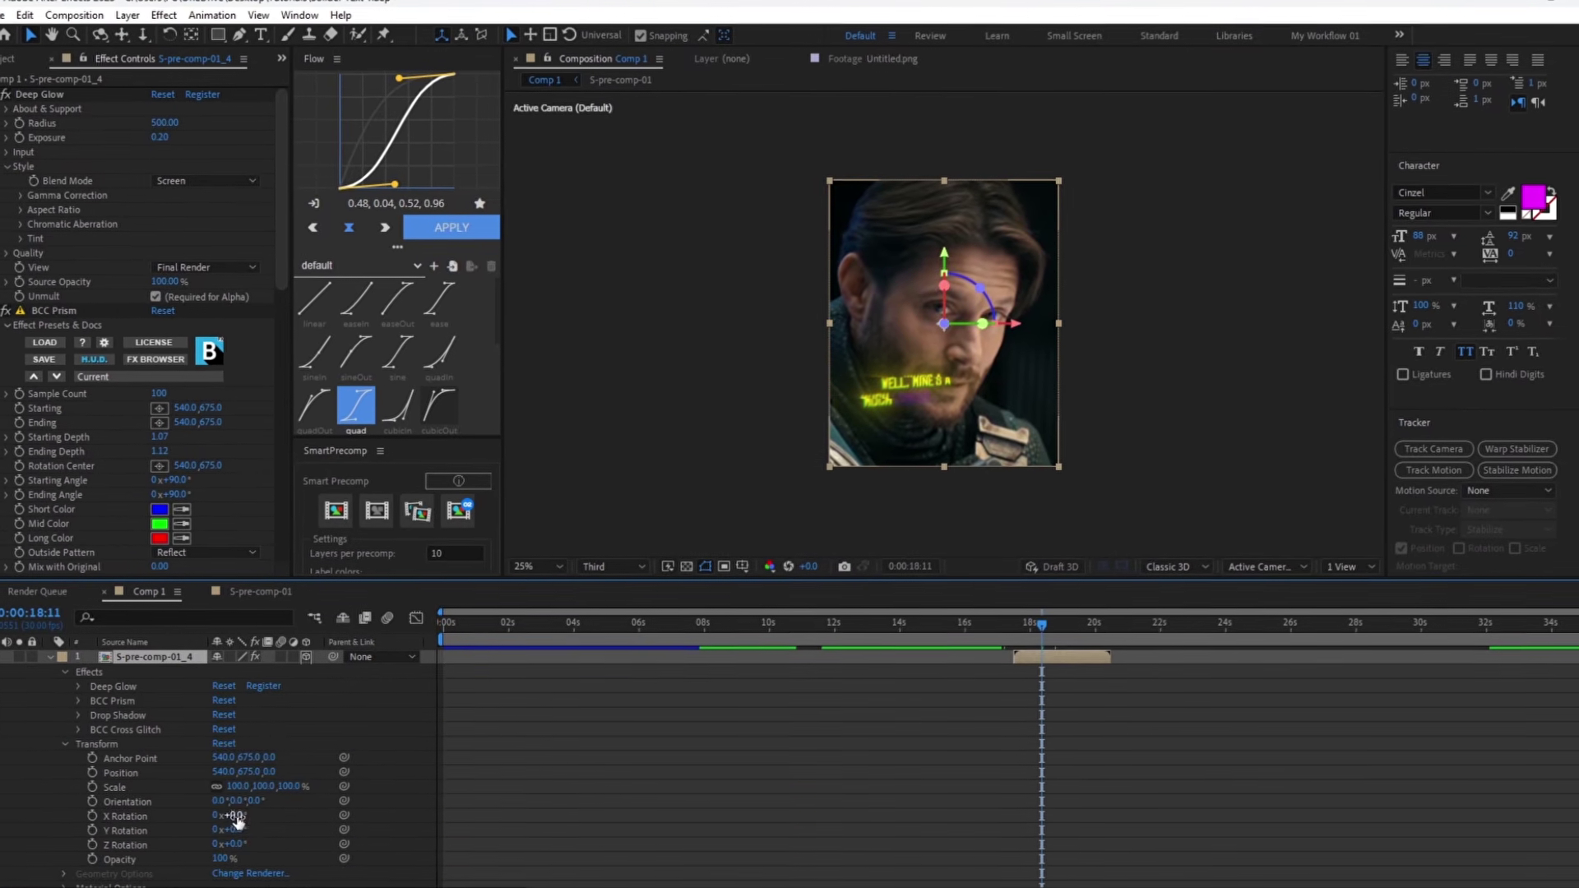
pyautogui.moveTo(233, 830)
pyautogui.mouseDown()
pyautogui.moveTo(275, 830)
pyautogui.moveTo(223, 830)
pyautogui.mouseUp()
pyautogui.click(555, 817)
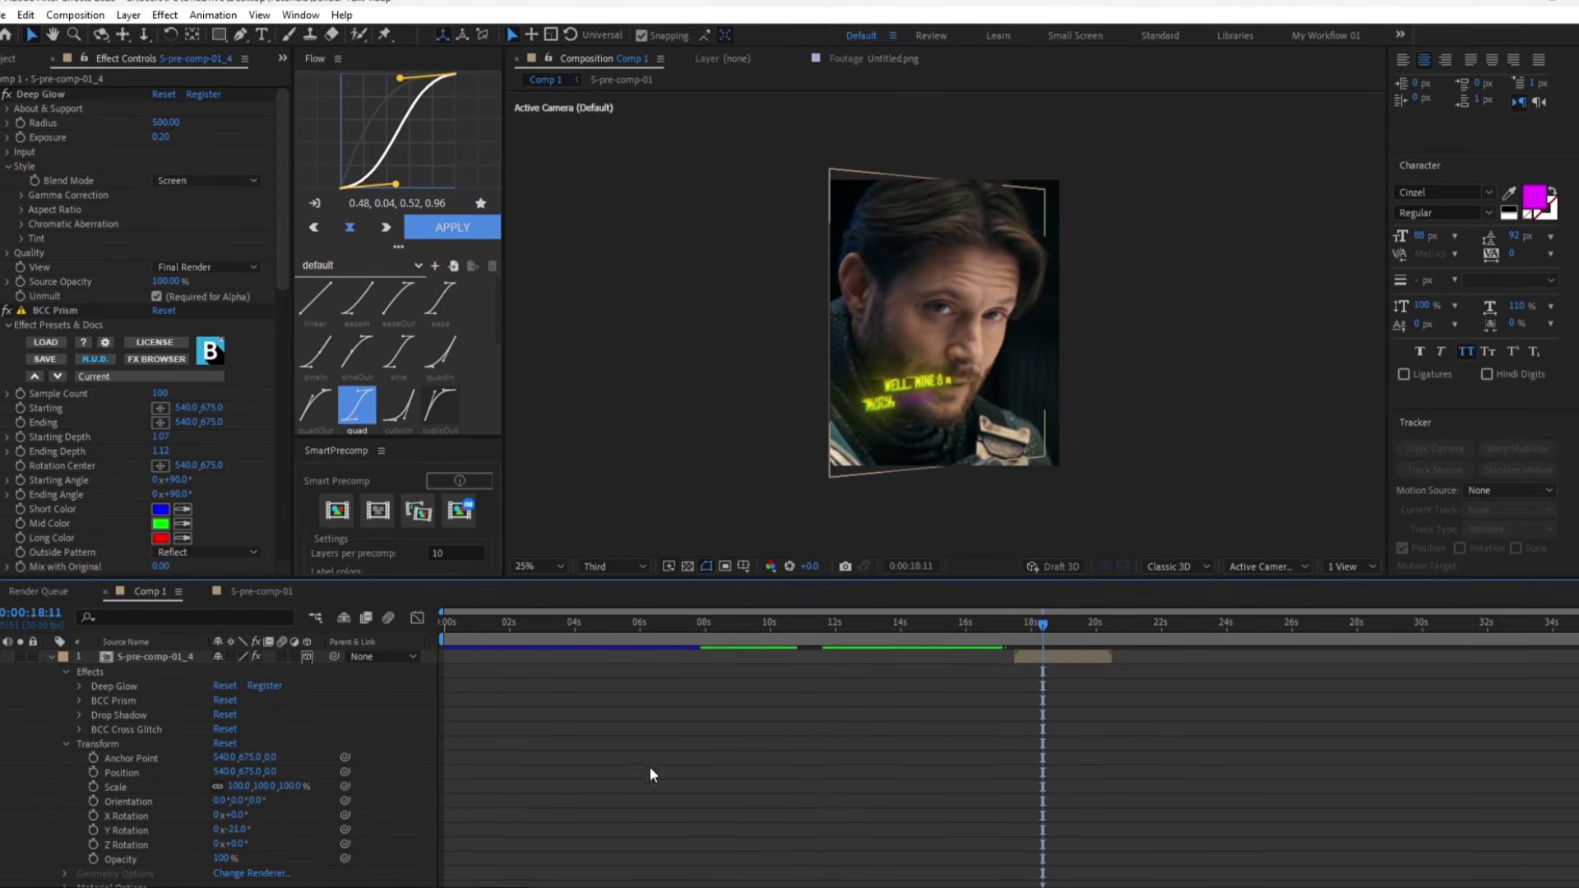
pyautogui.click(1018, 639)
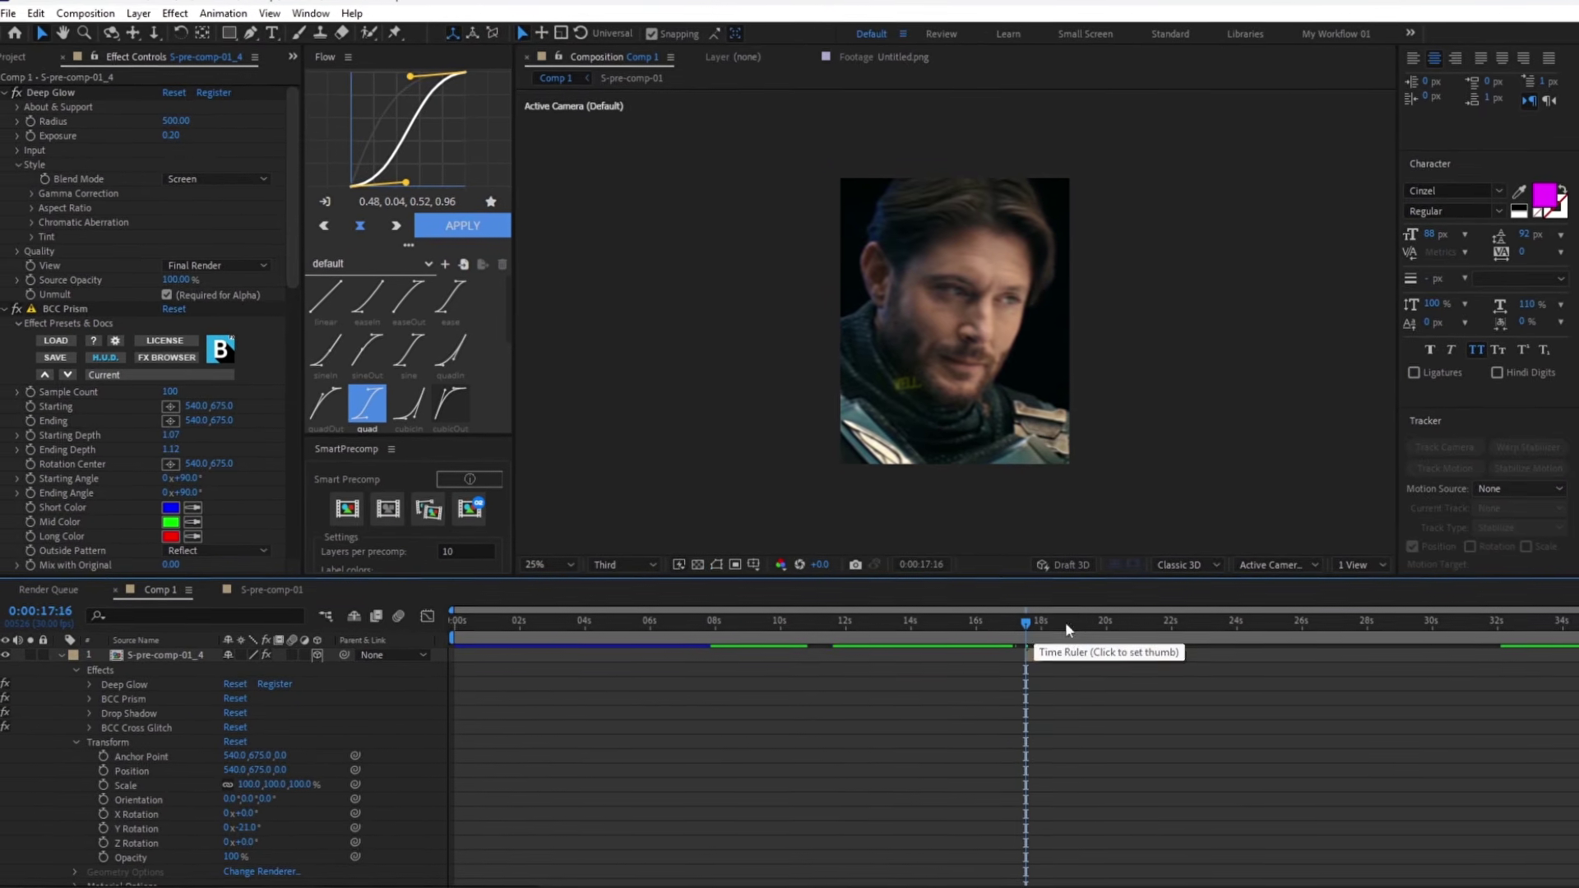
pyautogui.press('space')
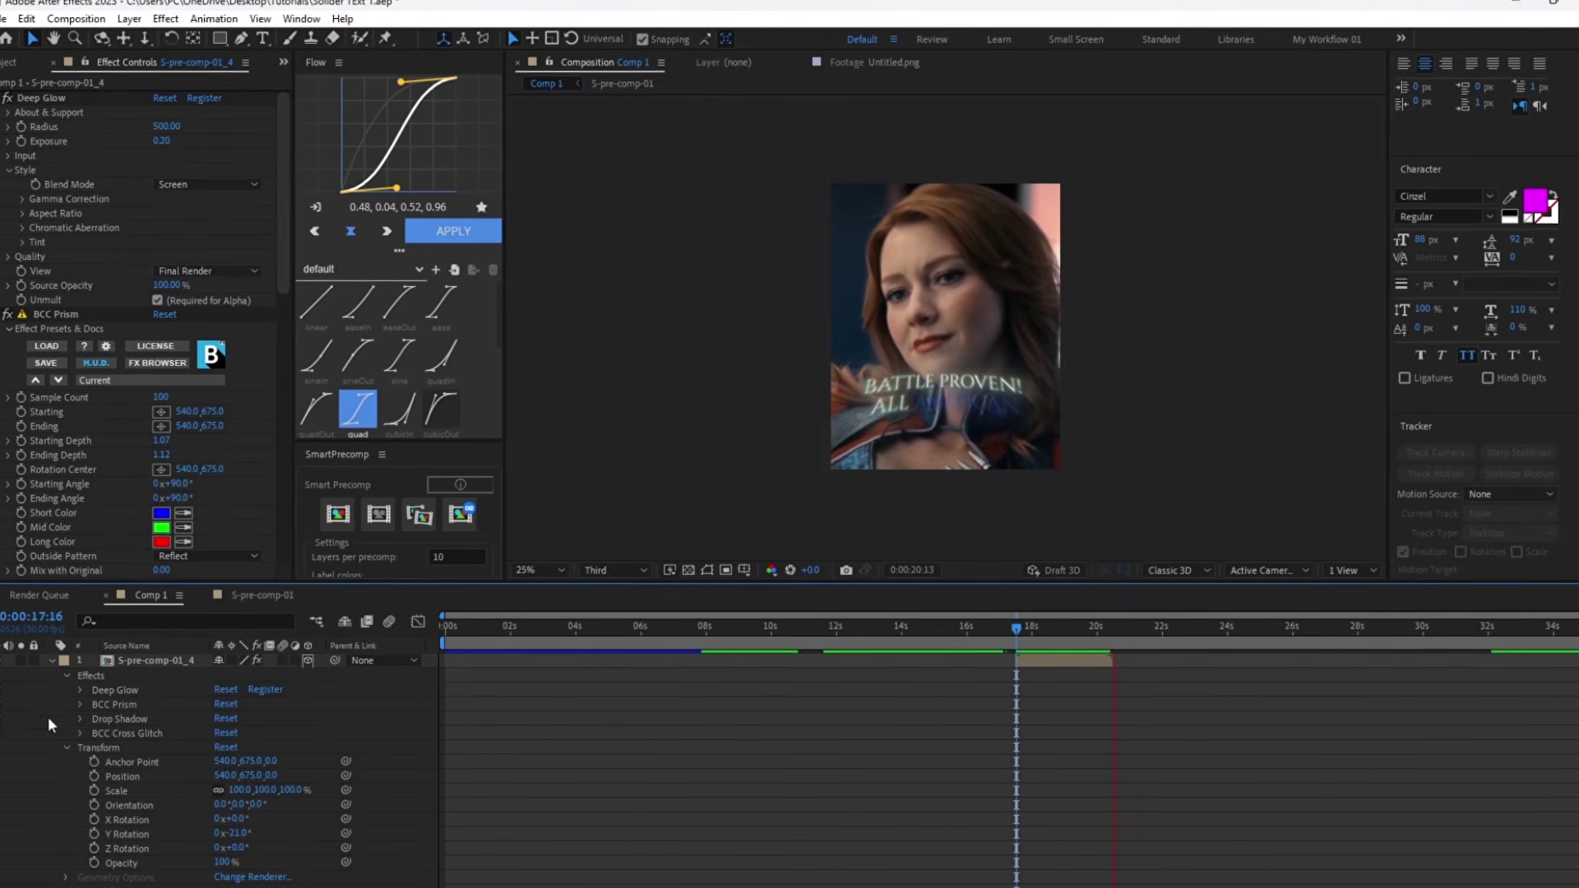
pyautogui.click(52, 660)
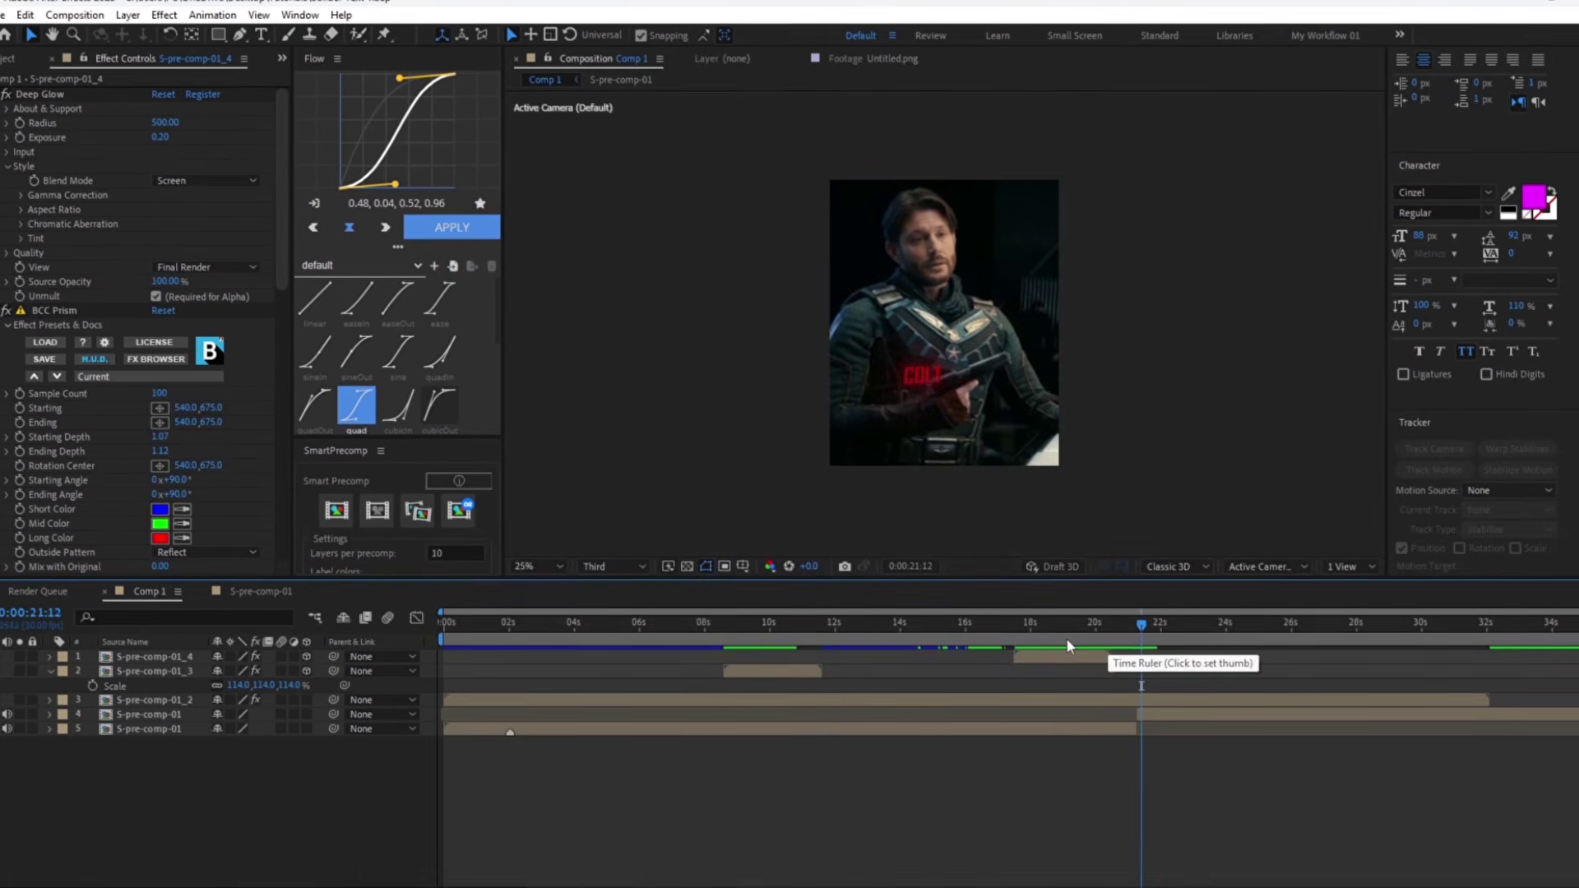
# Split the main captions precomp S-pre-comp-01_2 at 0:00:07:08 and delete Optics Compensation from its second part
pyautogui.moveTo(1066, 644); pyautogui.dragTo(683, 704)
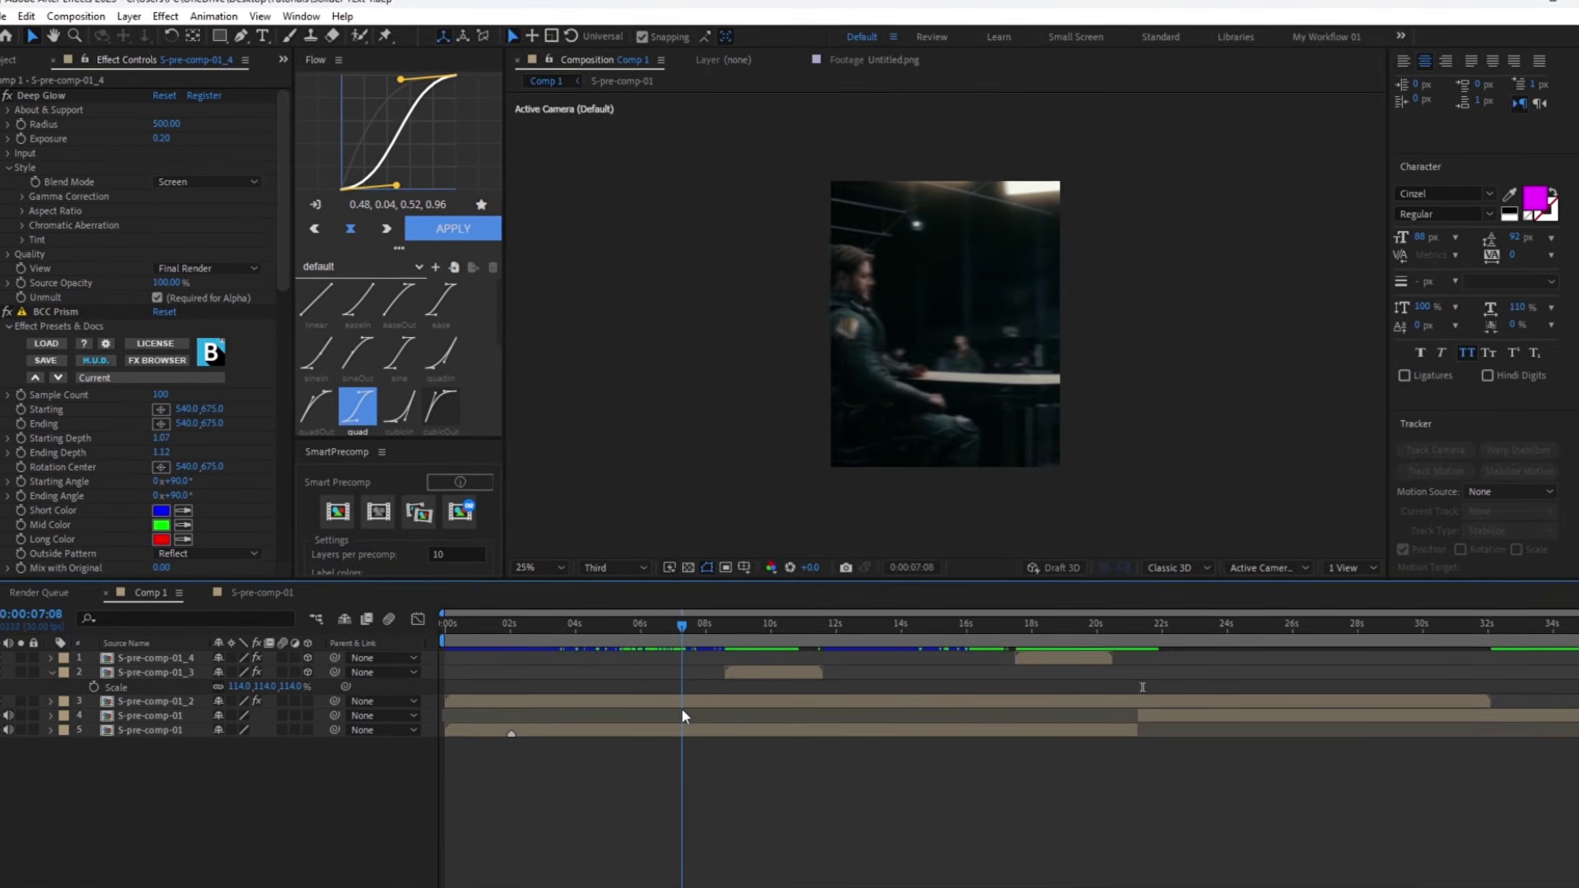
pyautogui.click(679, 701)
pyautogui.hotkey('ctrl', 'shift', 'd')
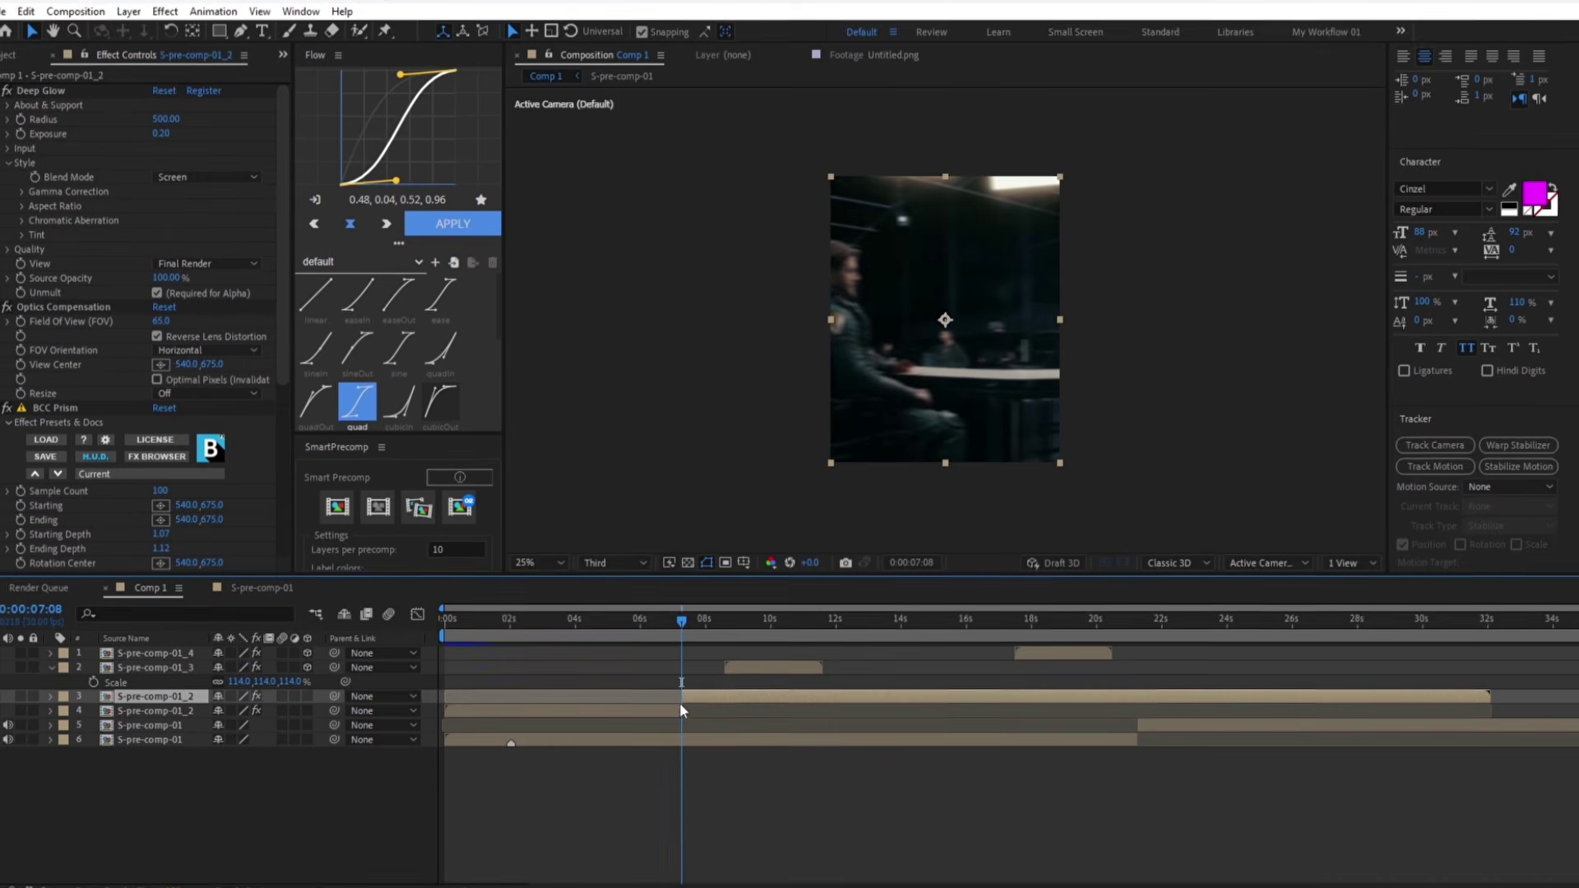
pyautogui.click(69, 306)
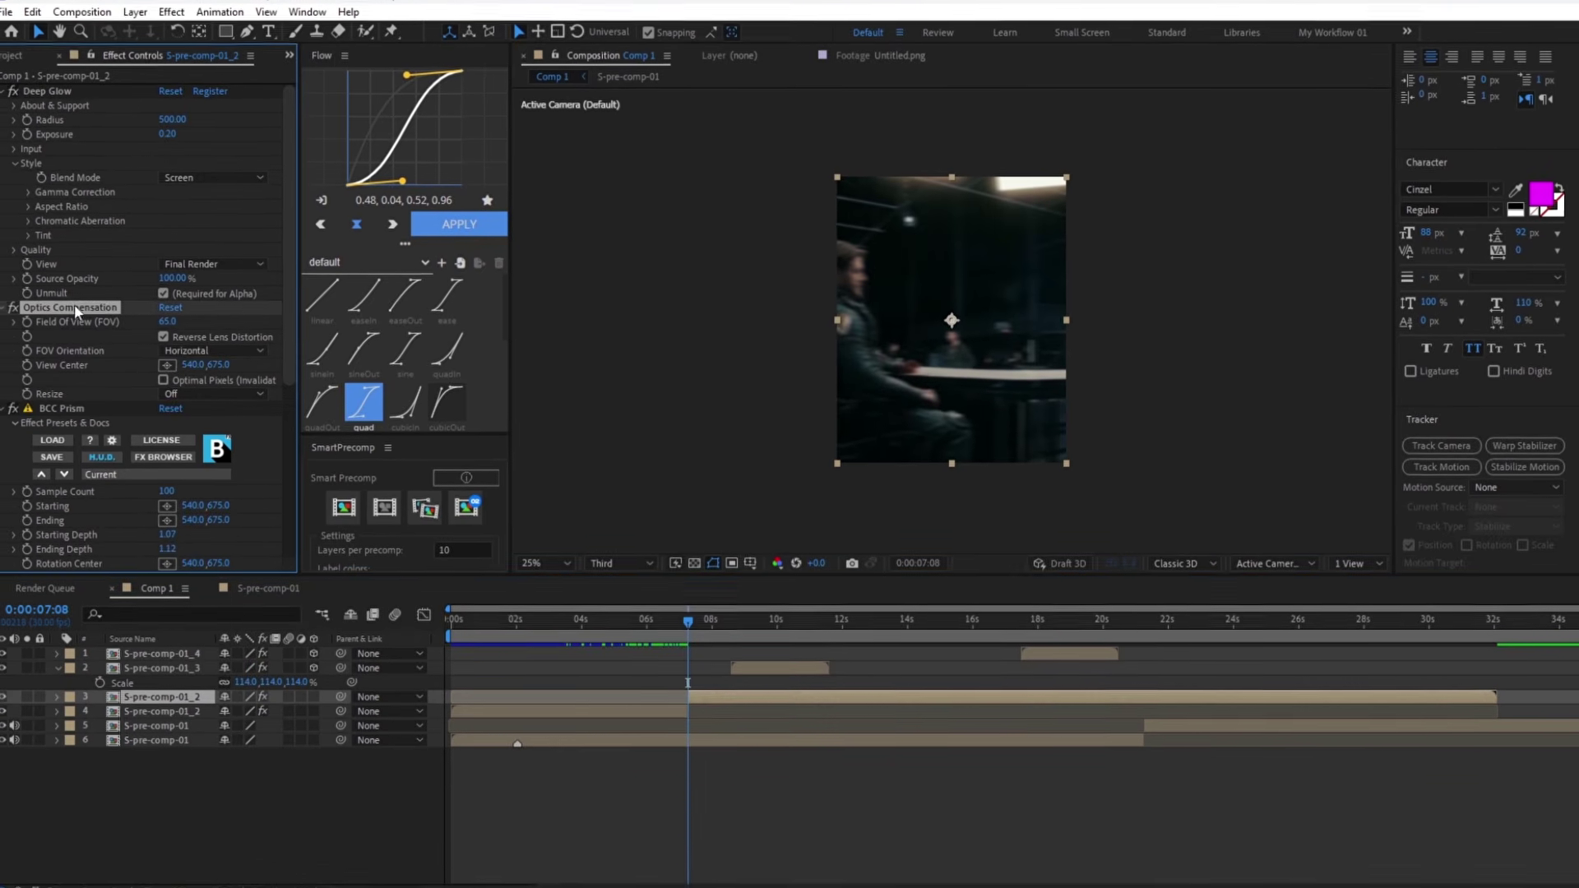
pyautogui.press('Delete')
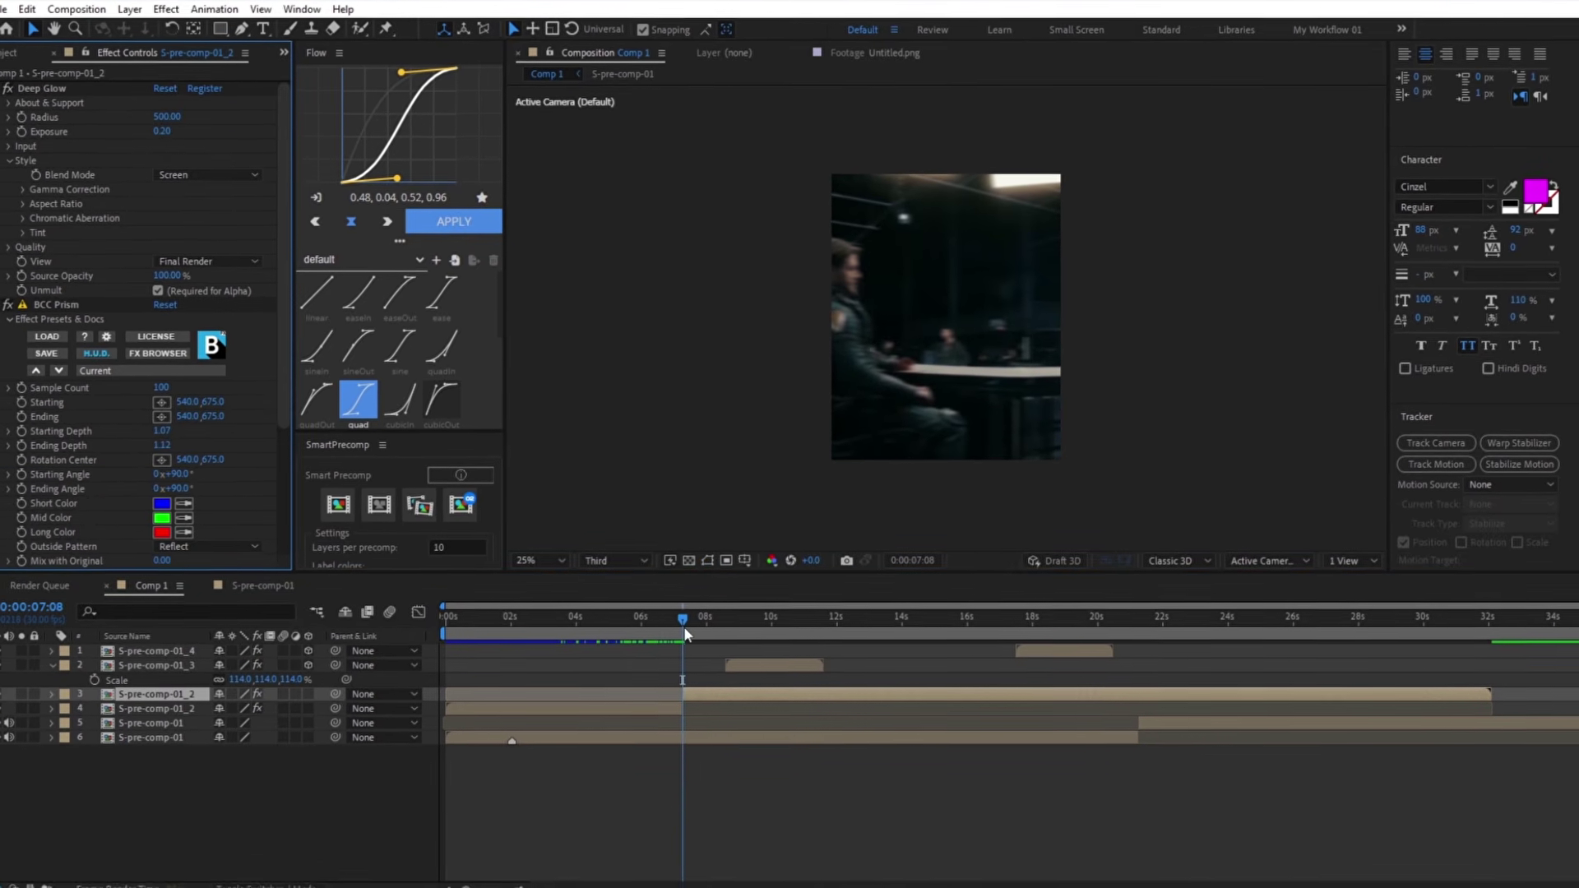
# Play back the captions from 0:00:07:08 to the "with a crisp" line and open the S-pre-comp-01_2 precomp
pyautogui.press('space')
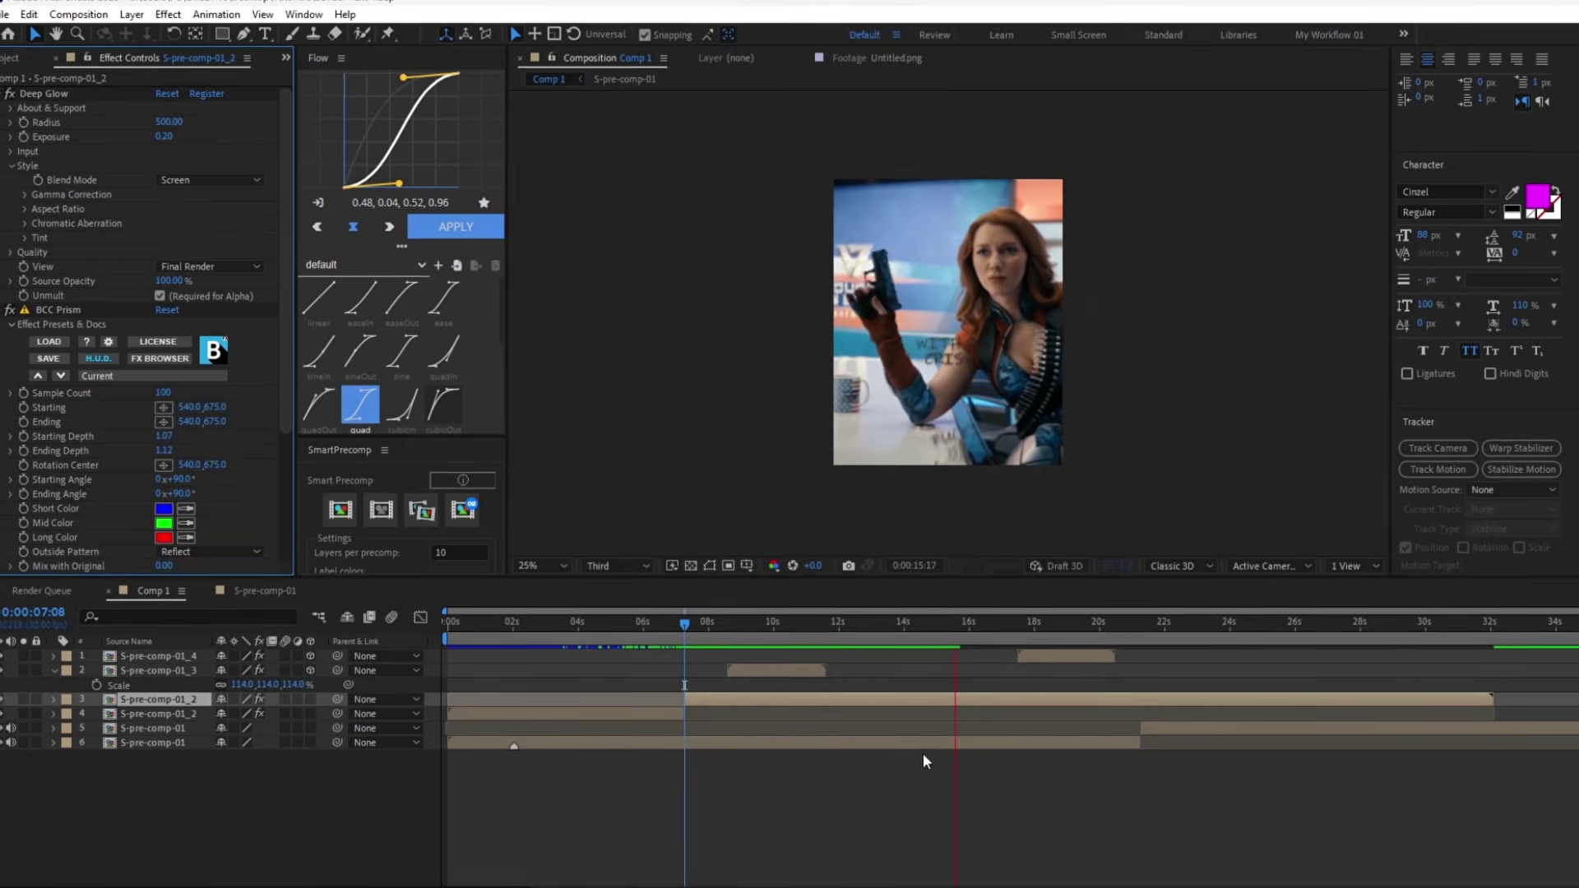
pyautogui.press('space')
pyautogui.doubleClick(955, 698)
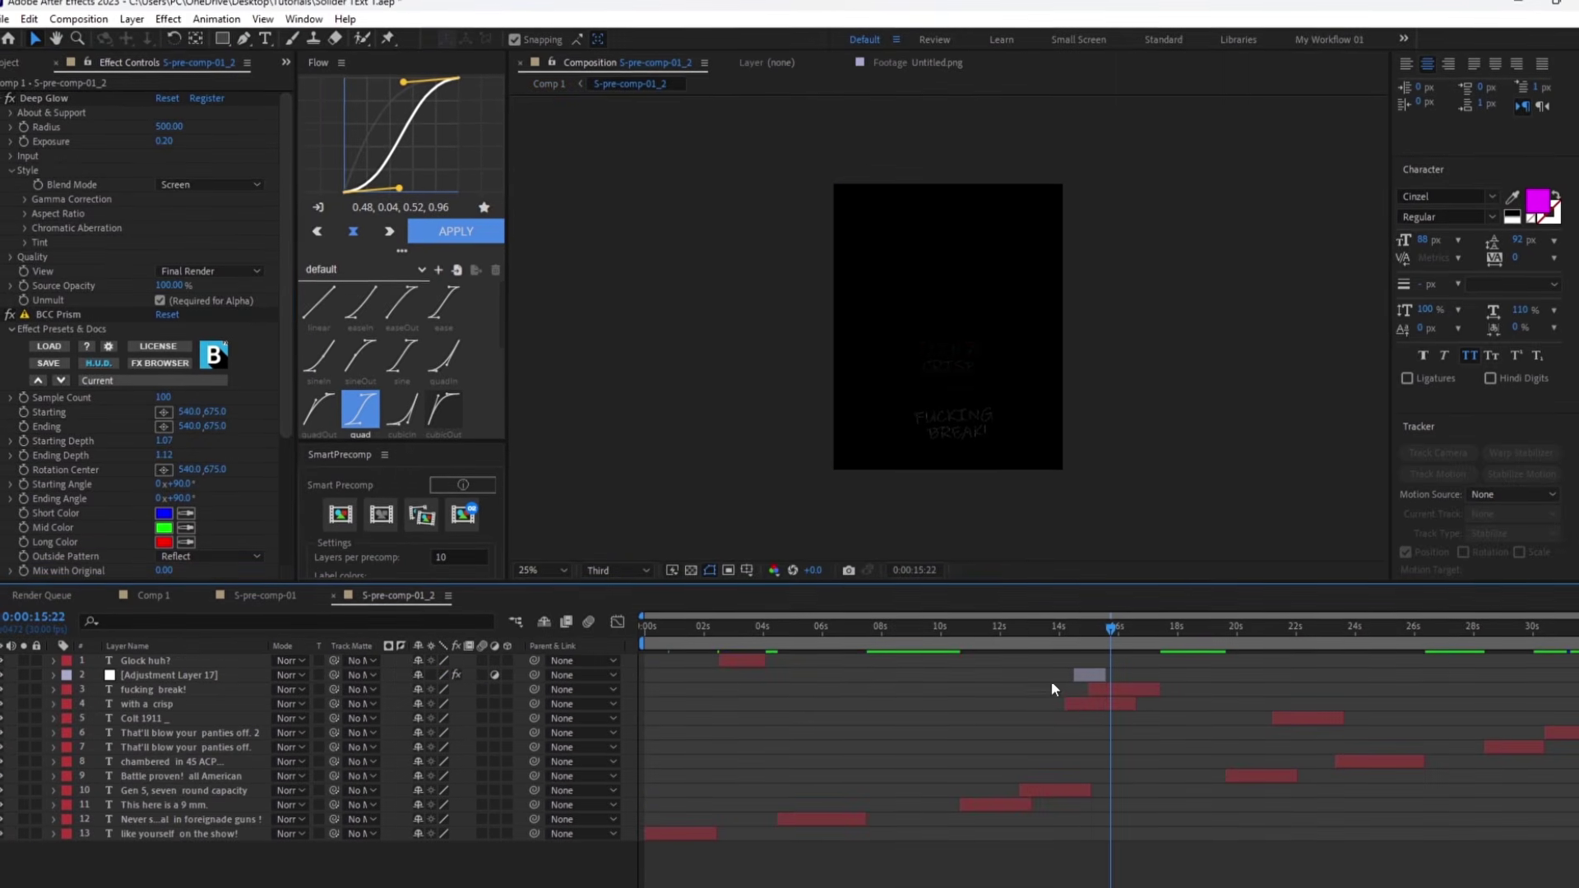
# Bring Adjustment Layer 17, "fucking break!" and "with a crisp" from S-pre-comp-01_2 into Comp 1, precompose them together and go to 0:00:13:22
pyautogui.click(1110, 689)
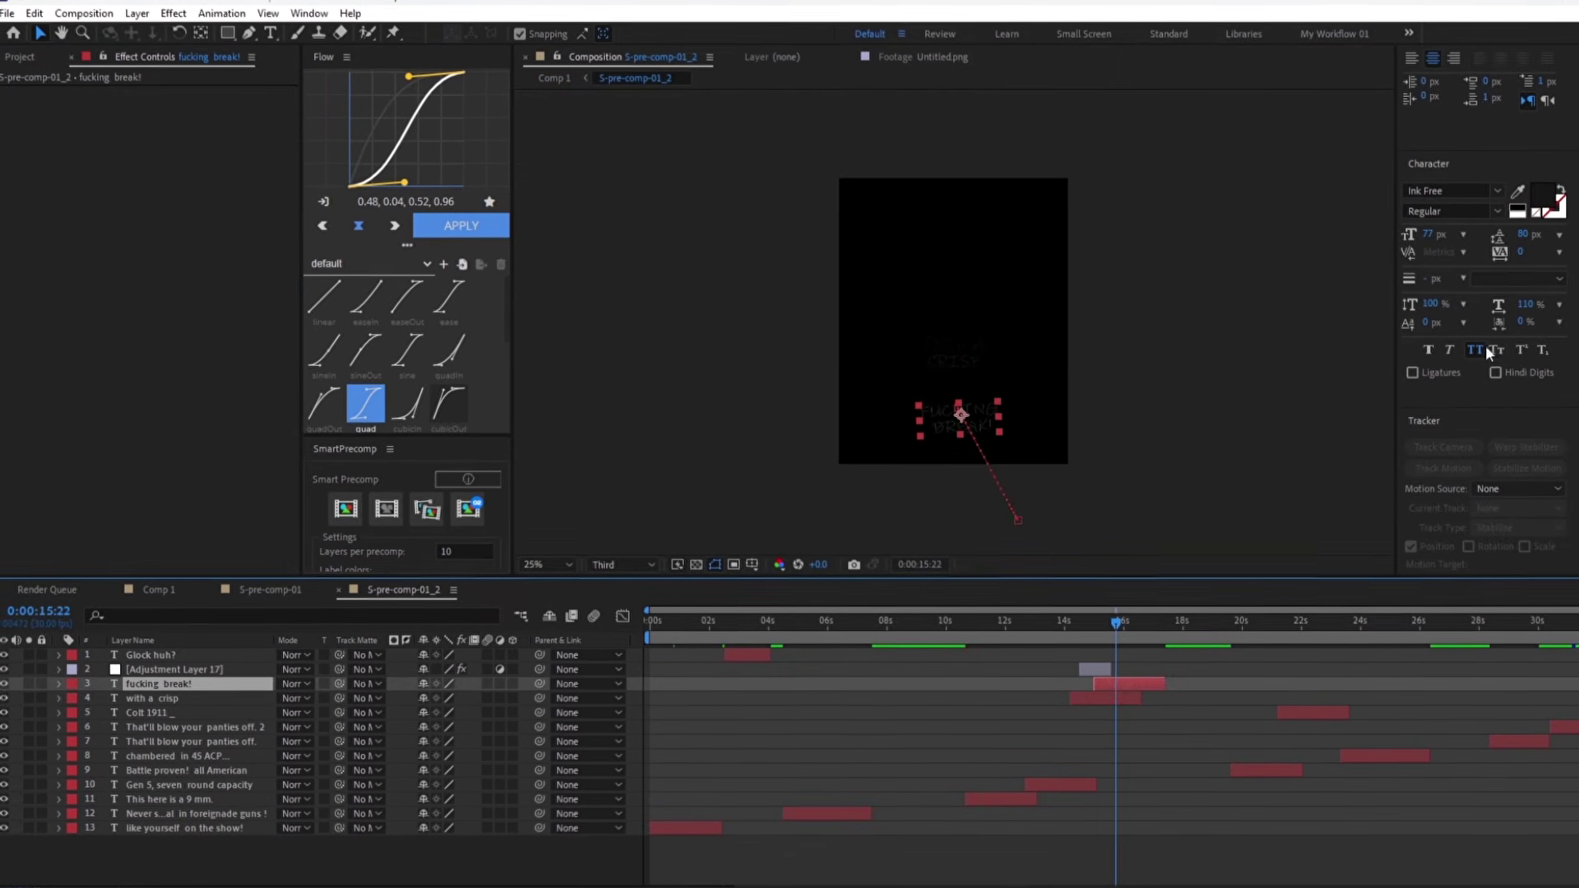
pyautogui.click(1091, 670)
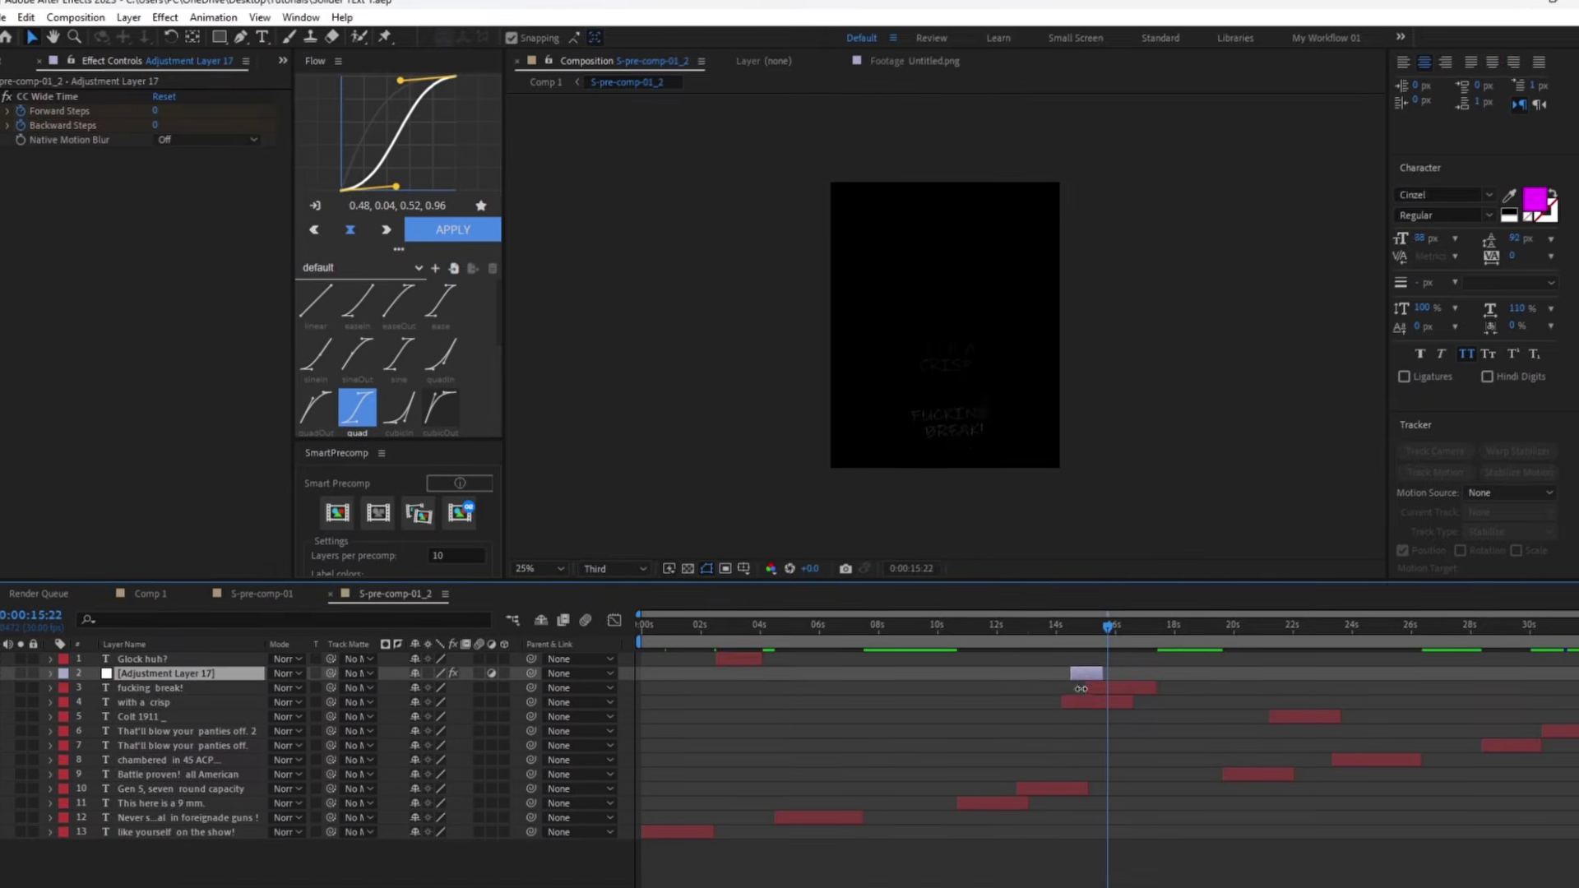
pyautogui.keyDown('shift'); pyautogui.click(1087, 699); pyautogui.keyUp('shift')
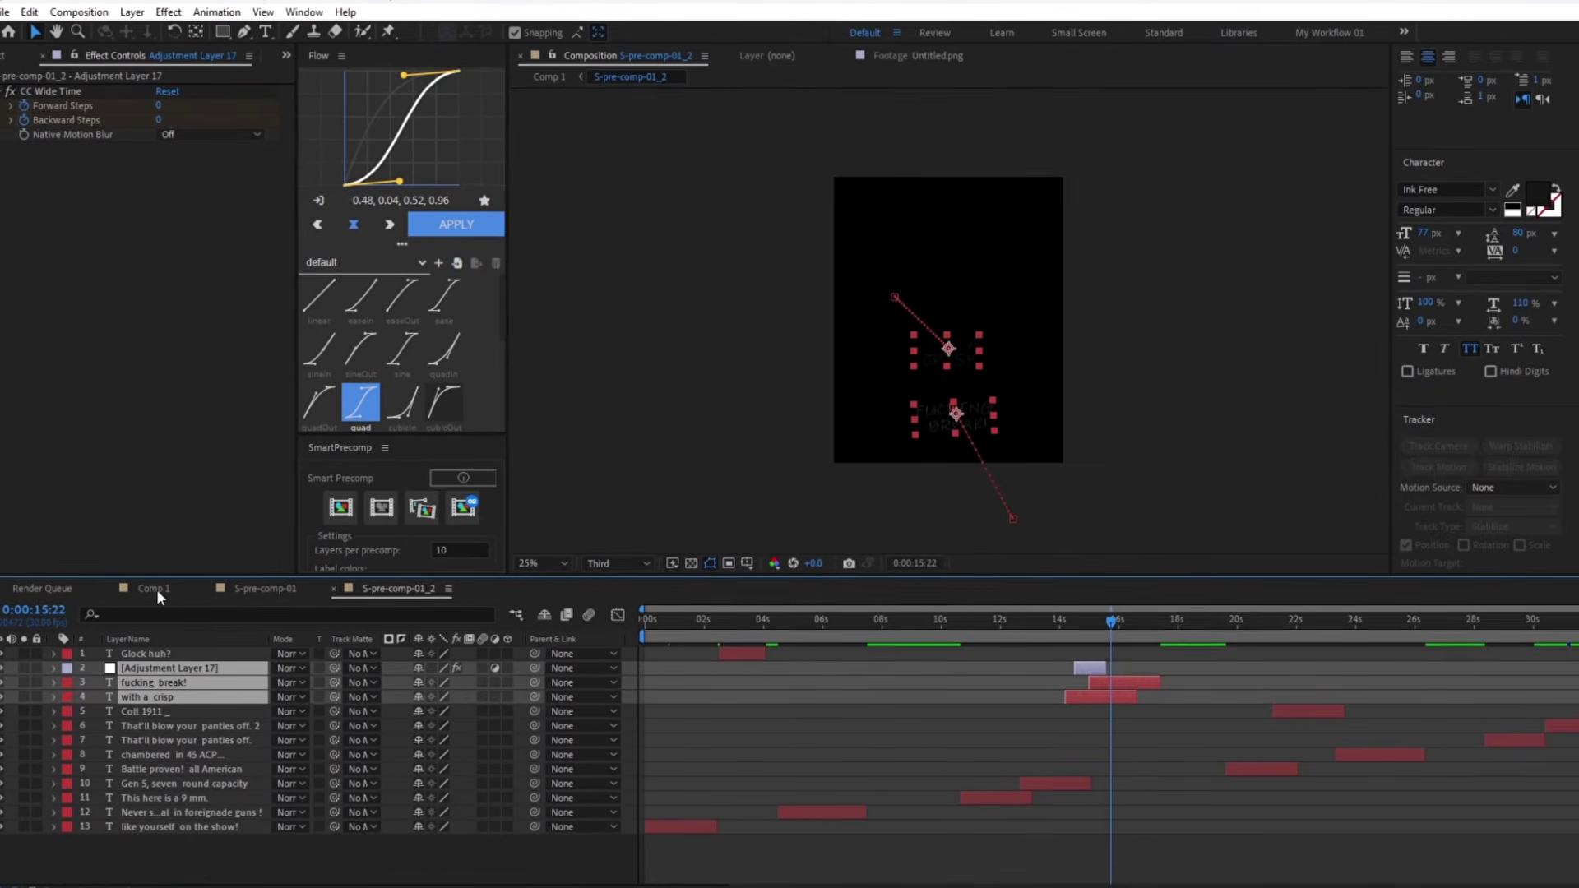
pyautogui.click(155, 589)
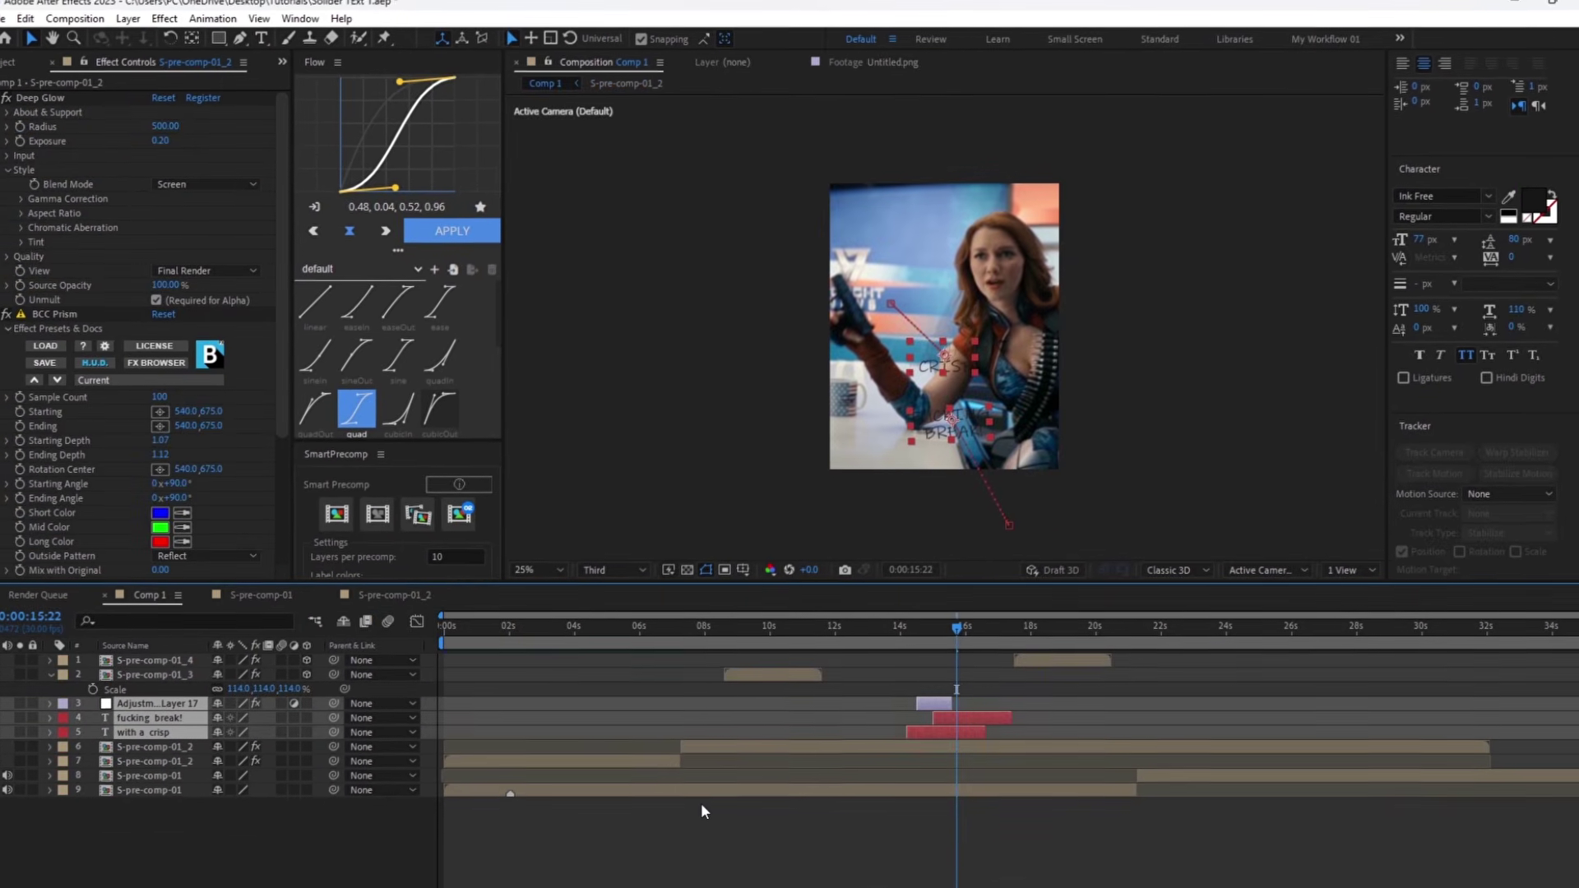
pyautogui.click(339, 514)
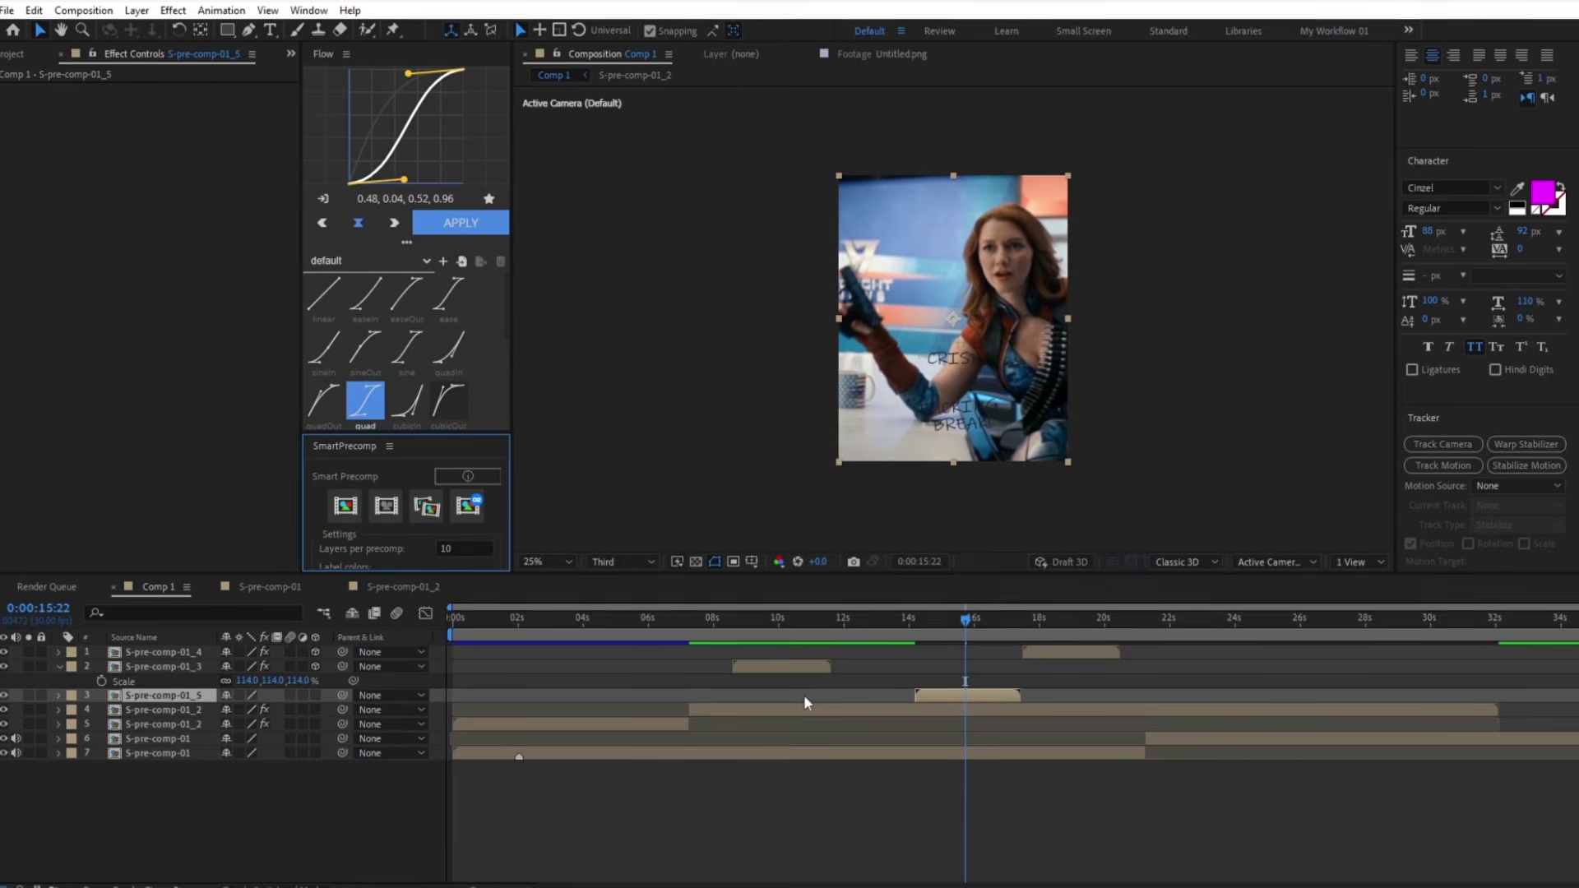
pyautogui.click(900, 622)
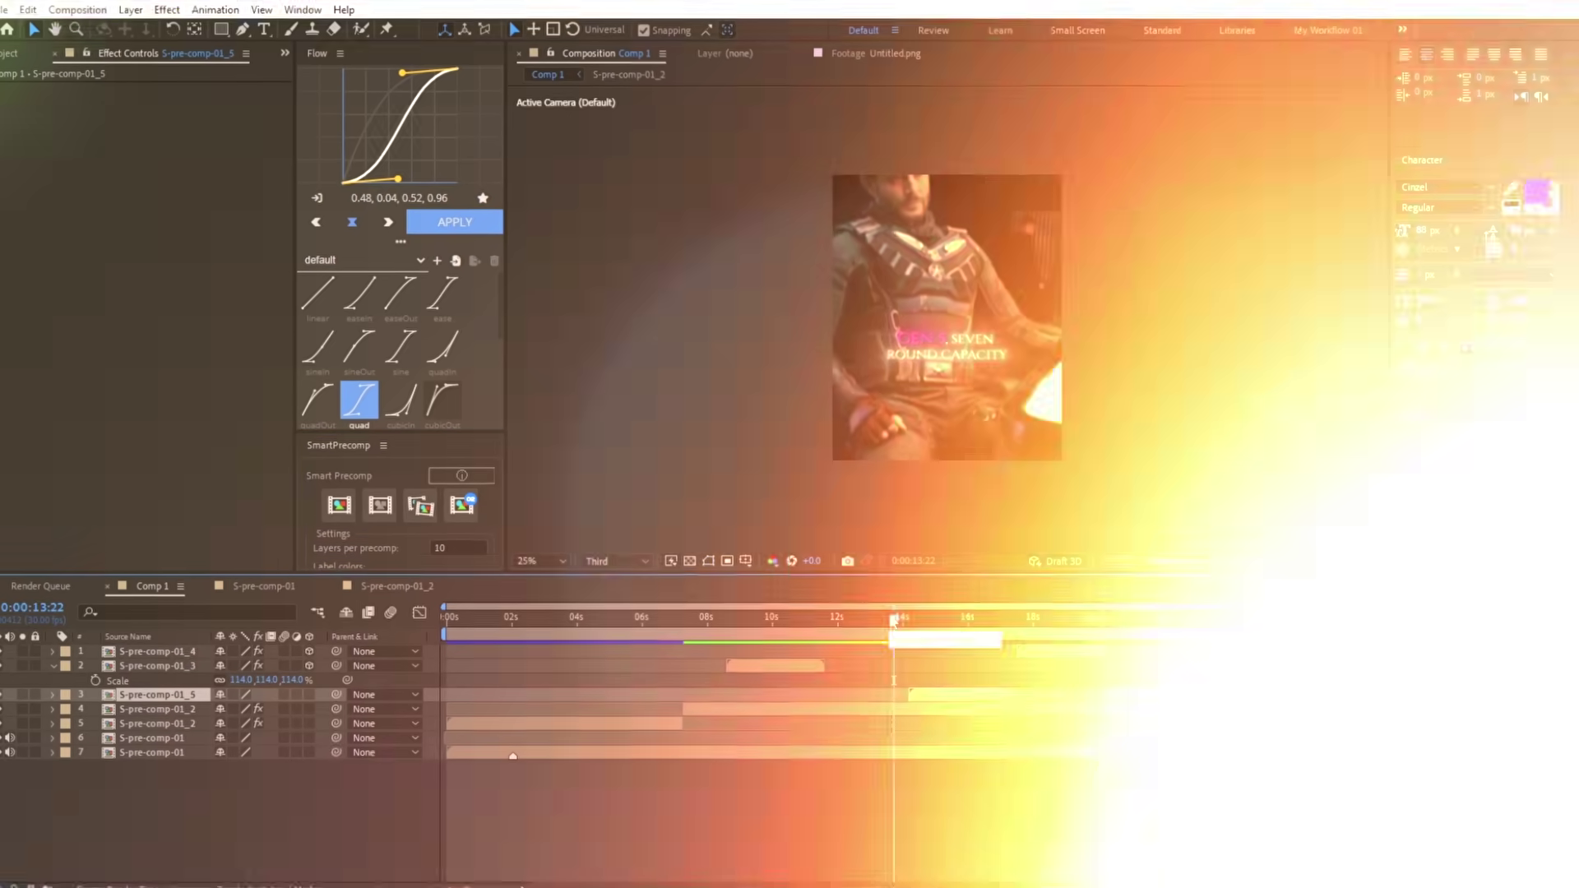